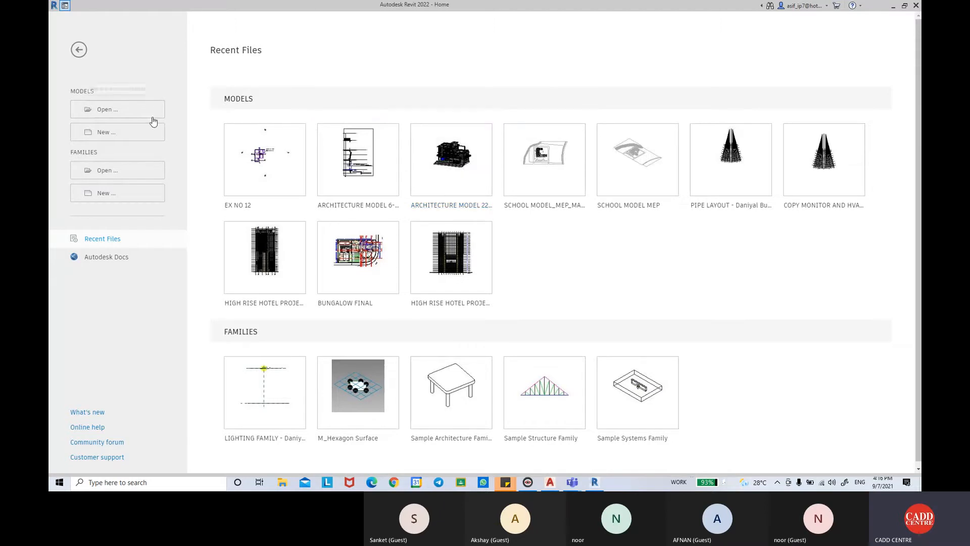
Step: Create a new project from the Metric-Architectural Template
click(123, 132)
click(544, 246)
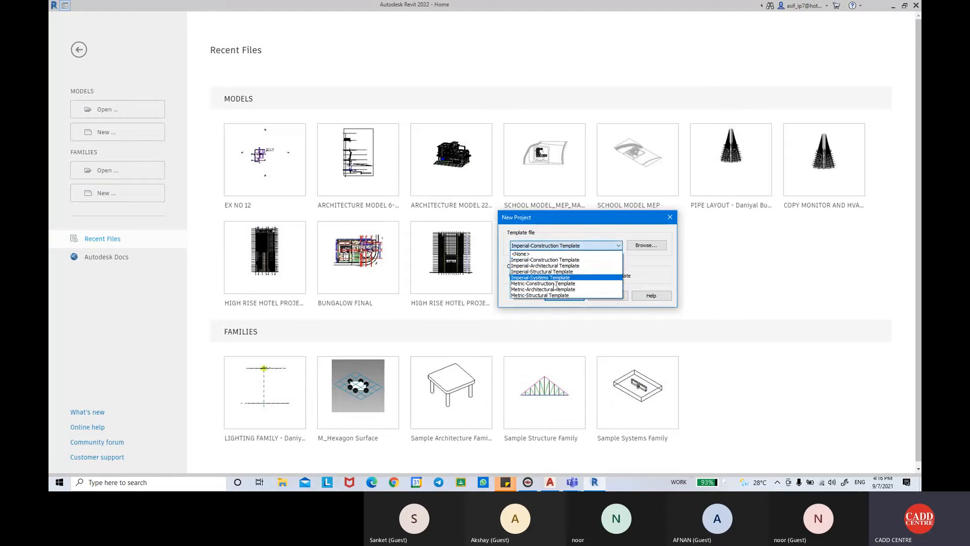
click(551, 286)
click(563, 296)
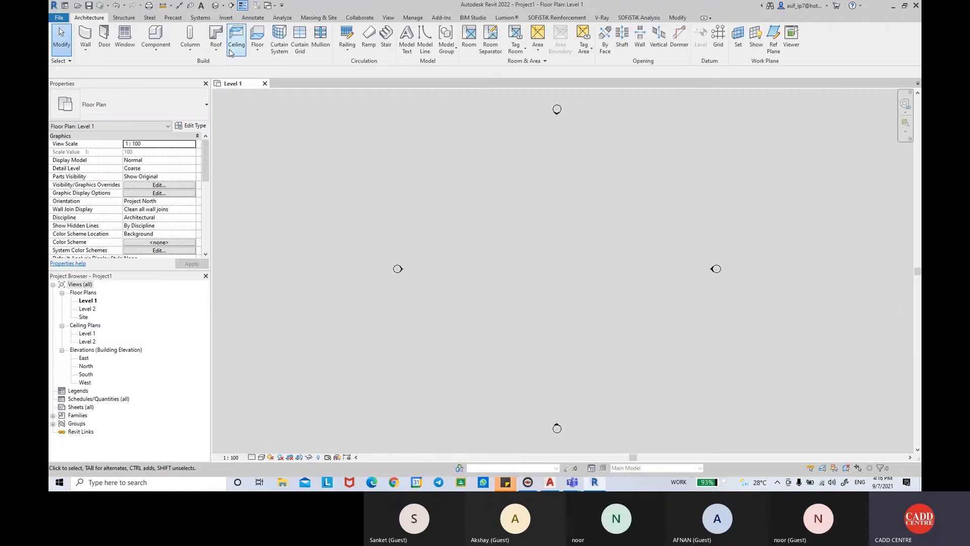
Step: Draw a rectangle of Generic - 200mm walls on Level 1, about 15100 by 8800 mm, with their height set up to Level 2
click(86, 49)
click(104, 65)
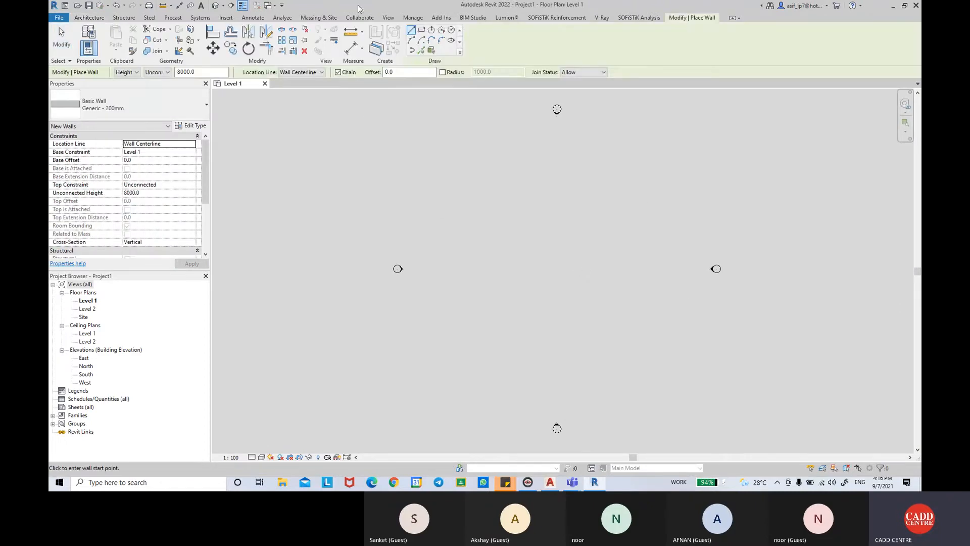
click(423, 30)
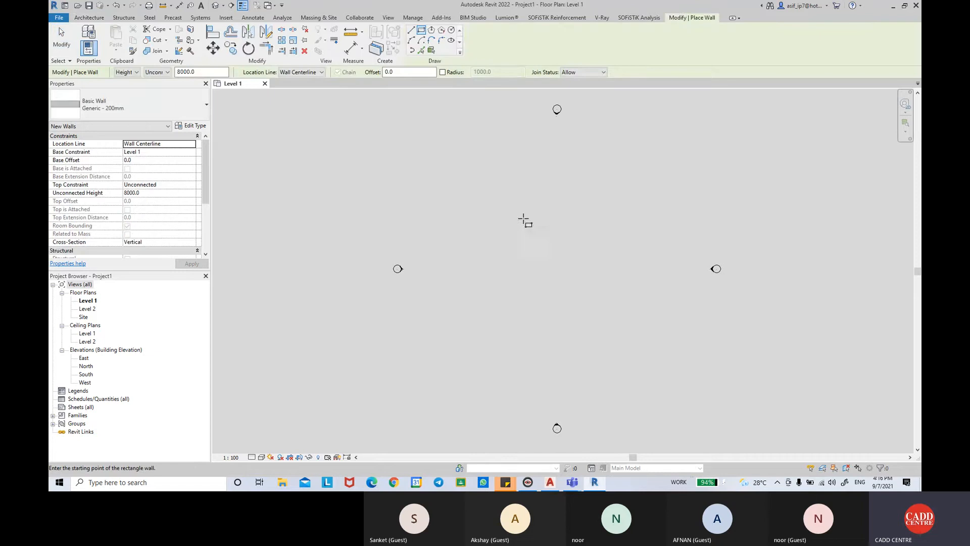
click(157, 71)
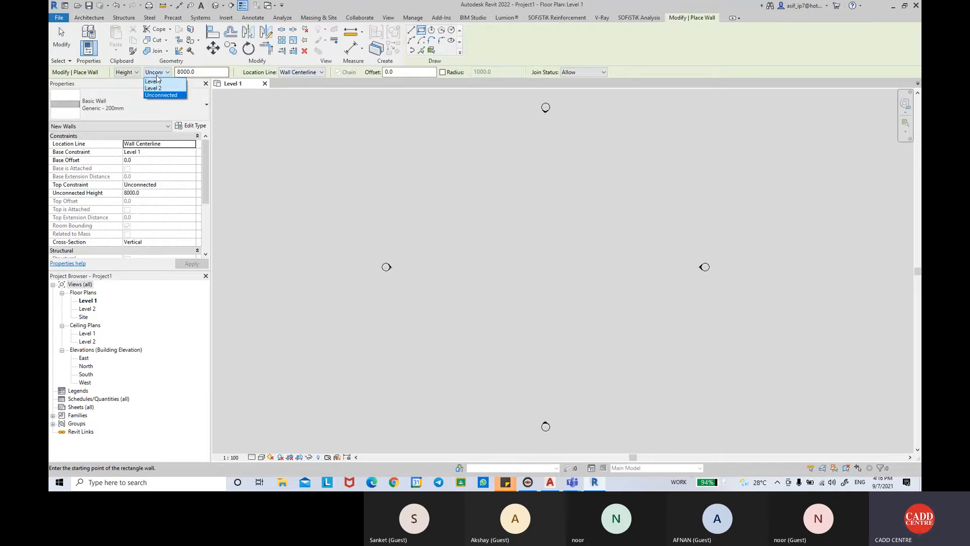
click(156, 96)
click(487, 216)
scroll(533, 260, up, 4)
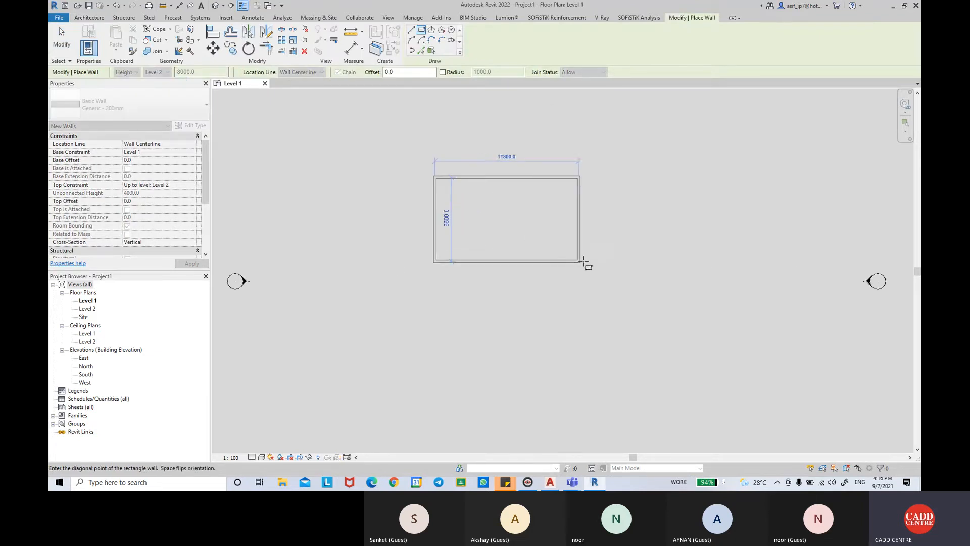
click(630, 289)
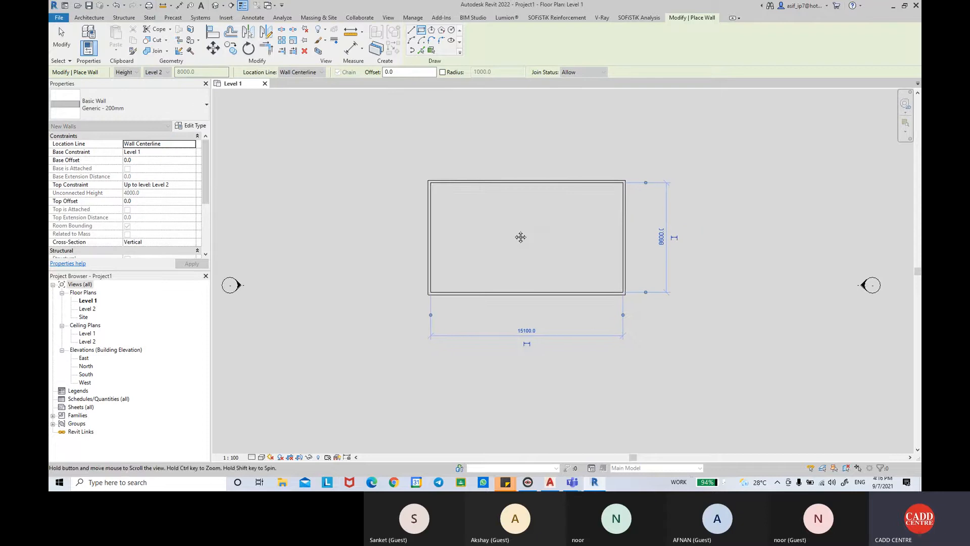
key(Escape)
key(Escape)
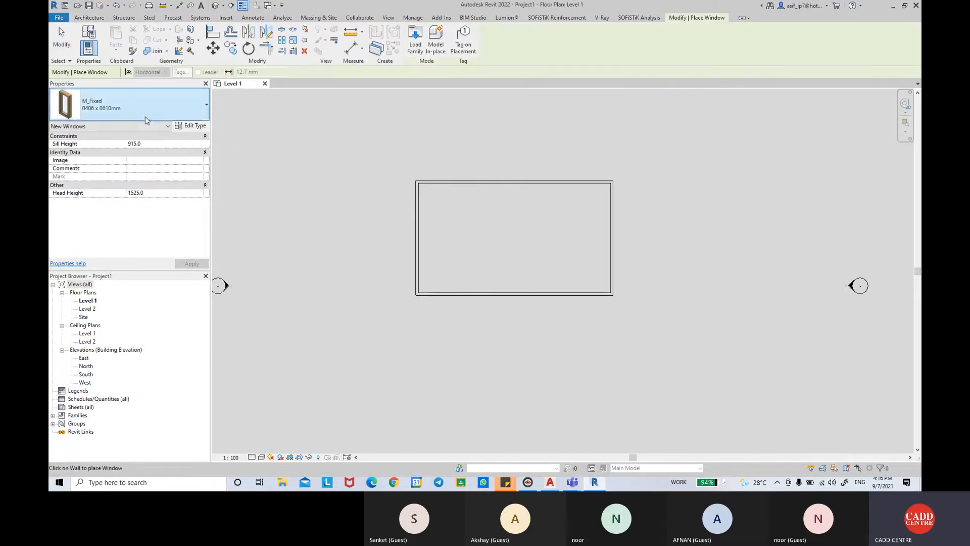
Step: Place M_Window-Casement-Double 1050 x 1350mm windows, two in each long wall and one in each short wall
click(144, 114)
click(125, 285)
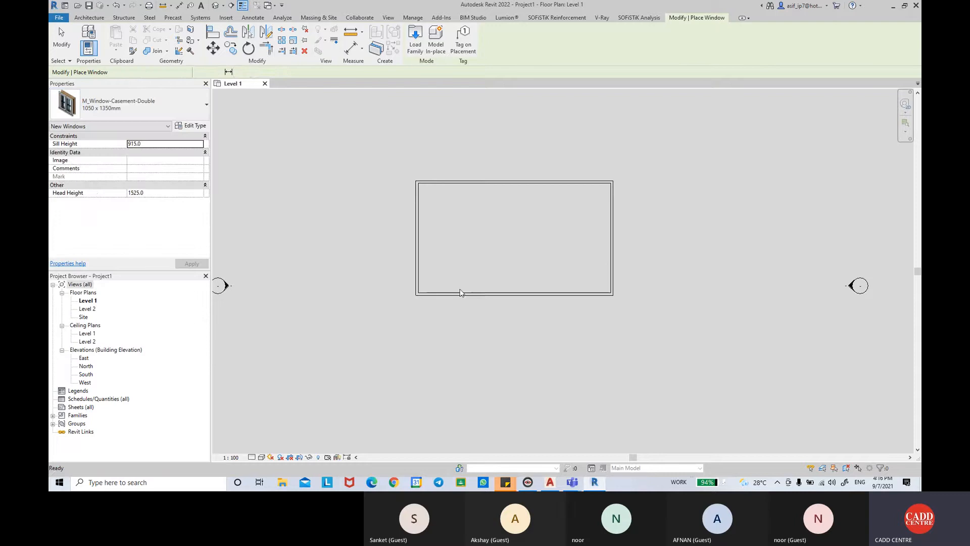
click(576, 296)
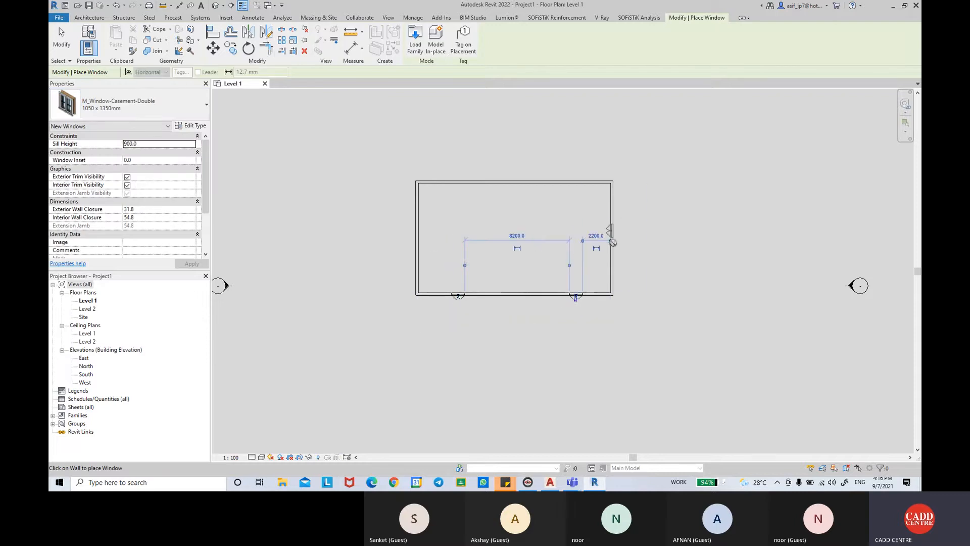
scroll(612, 227, up, 3)
click(613, 221)
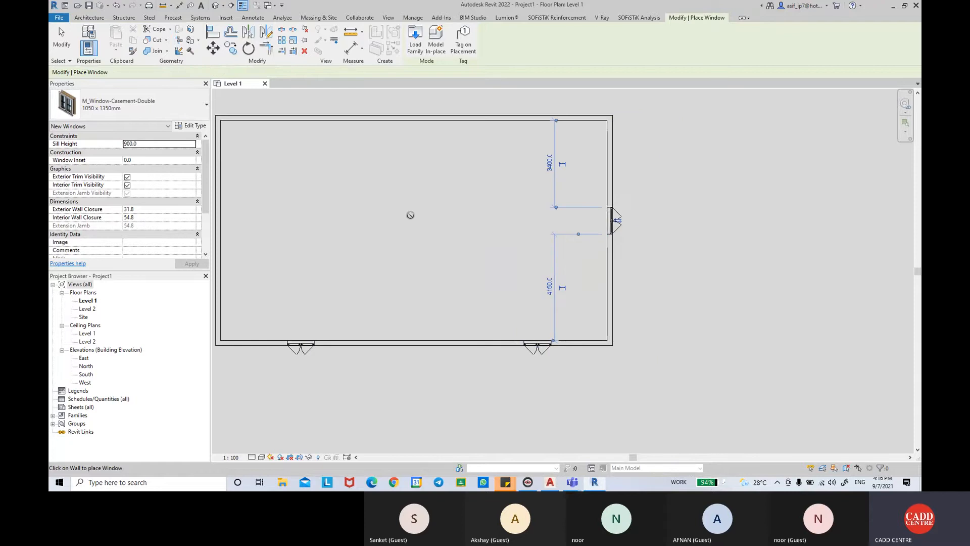
middle_drag(234, 218, 461, 232)
middle_drag(624, 143, 589, 147)
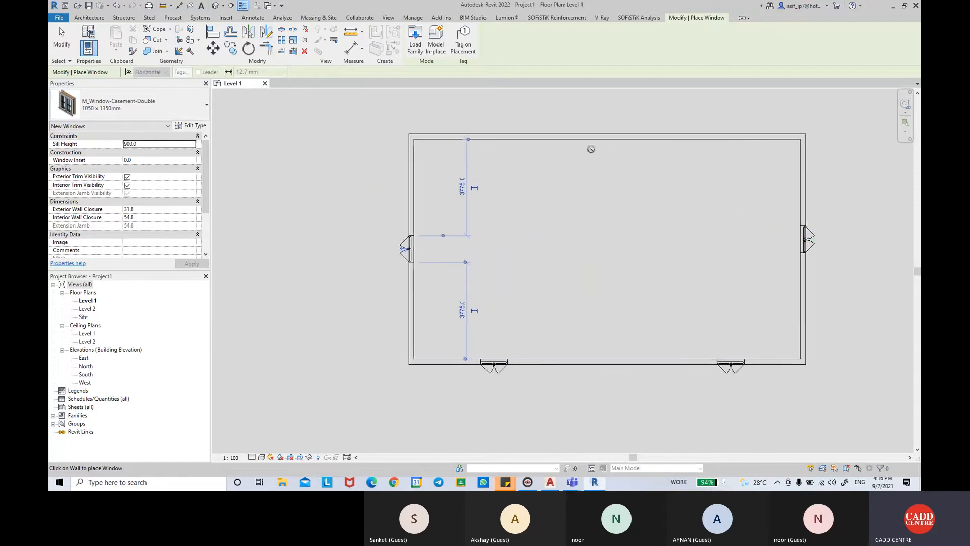
click(500, 136)
click(730, 136)
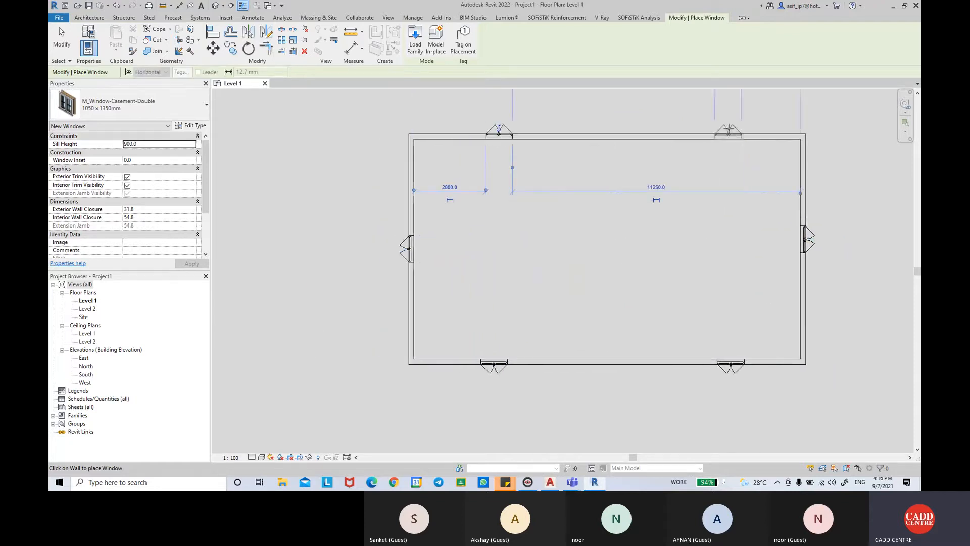
key(Escape)
key(Escape)
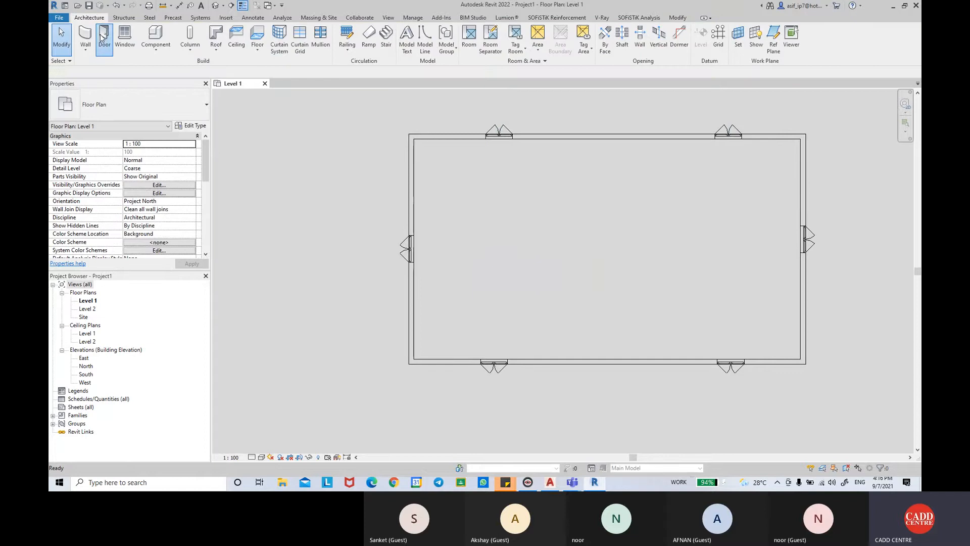
Step: Place an M_Single-Flush 0915 x 2134mm door in the lower long wall, midway between its two windows
click(103, 38)
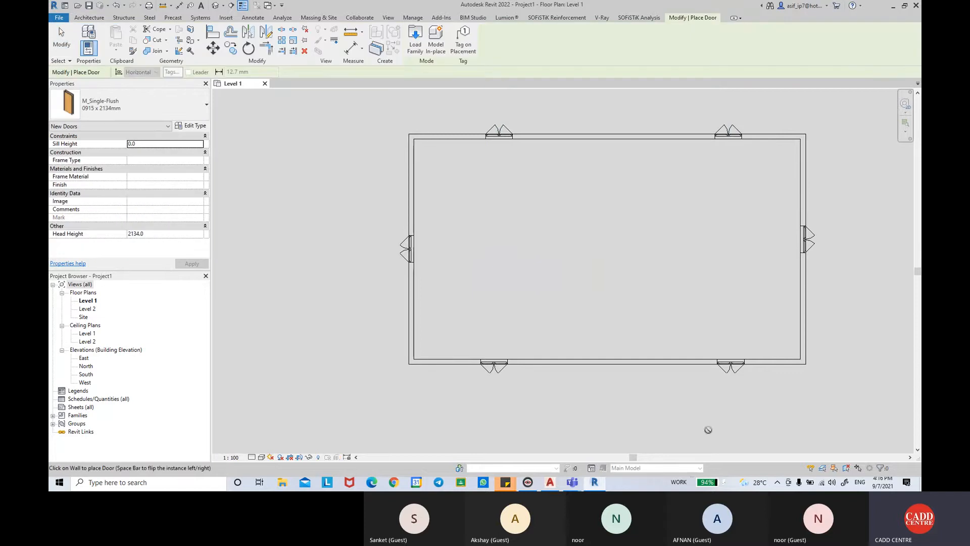
click(171, 102)
click(171, 101)
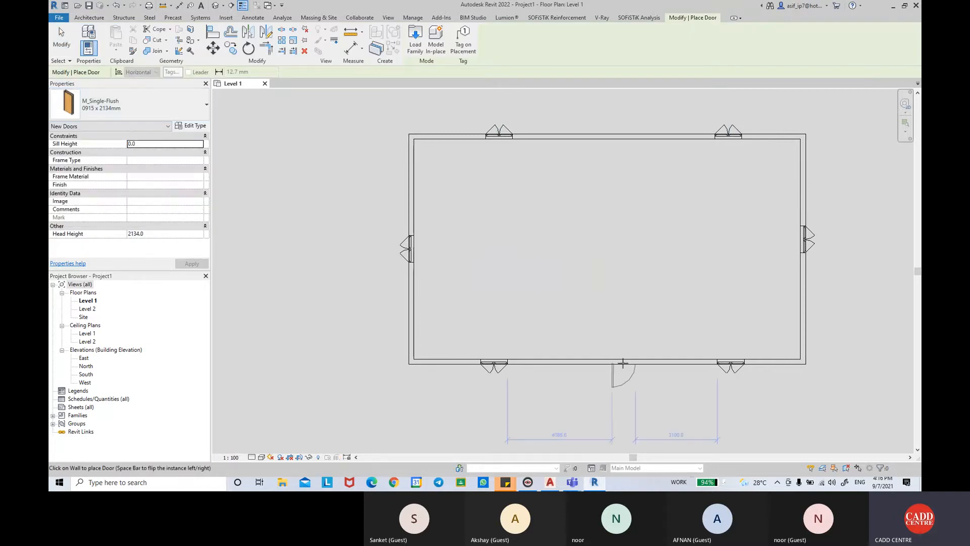
middle_drag(675, 242, 664, 242)
scroll(664, 242, down, 2)
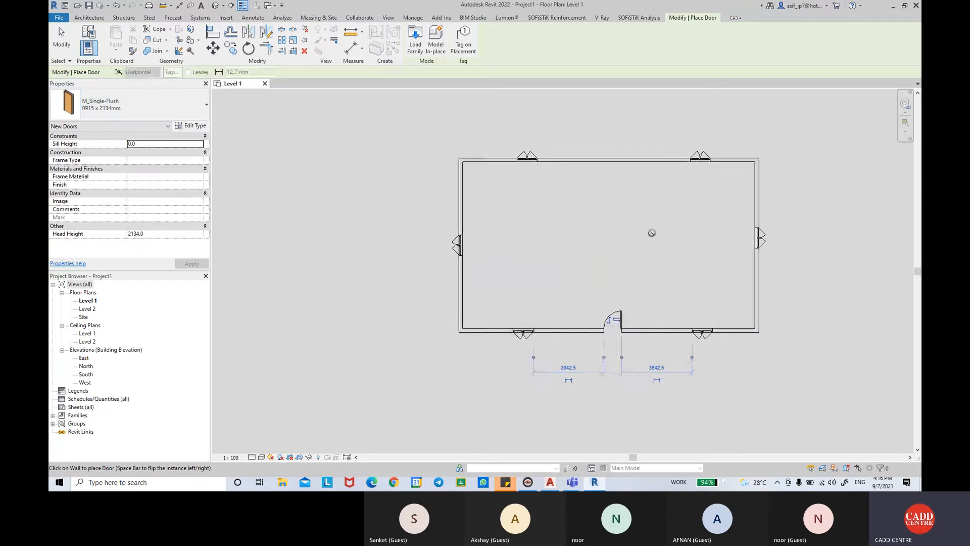
key(Escape)
key(Escape)
scroll(229, 263, down, 1)
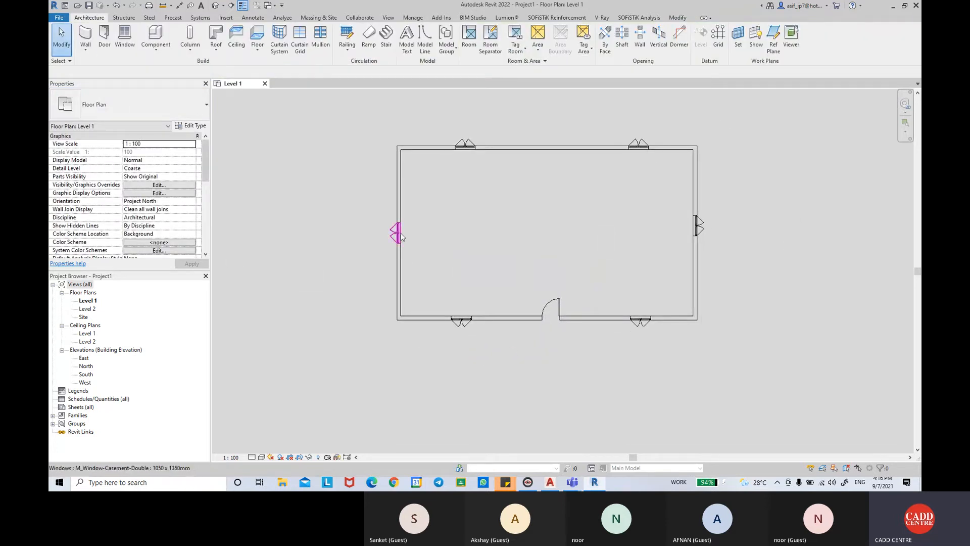
Step: Create a footprint roof on Level 2 with a rectangular, slope-defining boundary along the outer faces of the walls
middle_drag(396, 232, 383, 235)
double_click(87, 309)
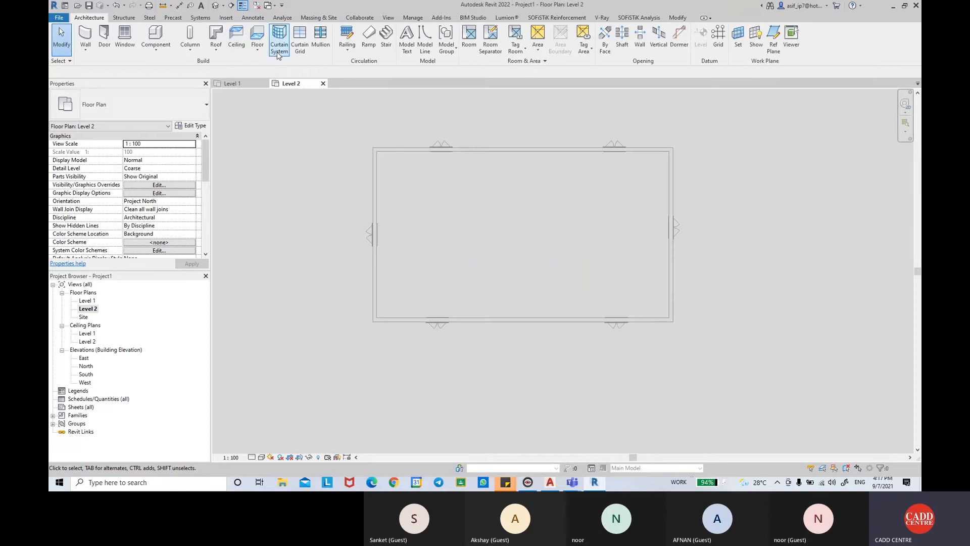
click(216, 48)
click(231, 72)
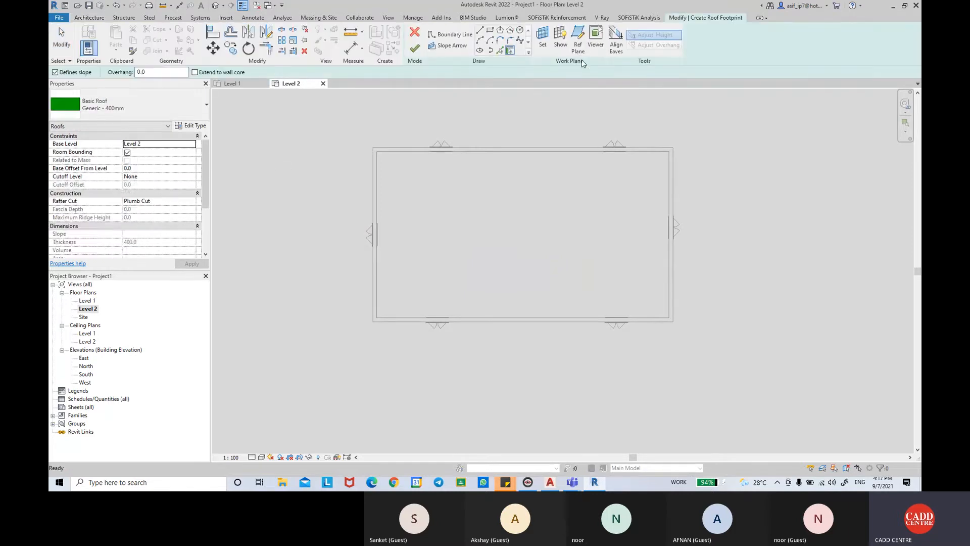
click(490, 31)
click(373, 148)
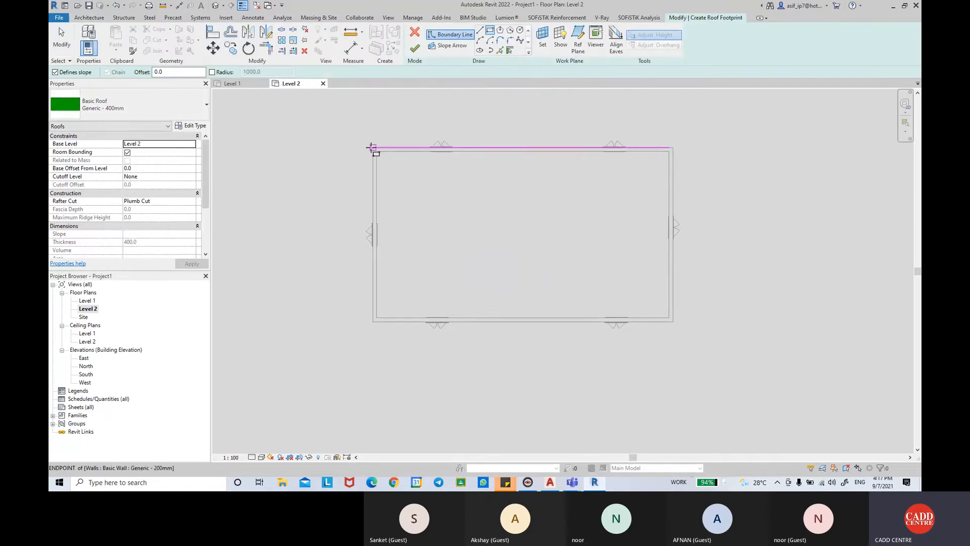
click(673, 321)
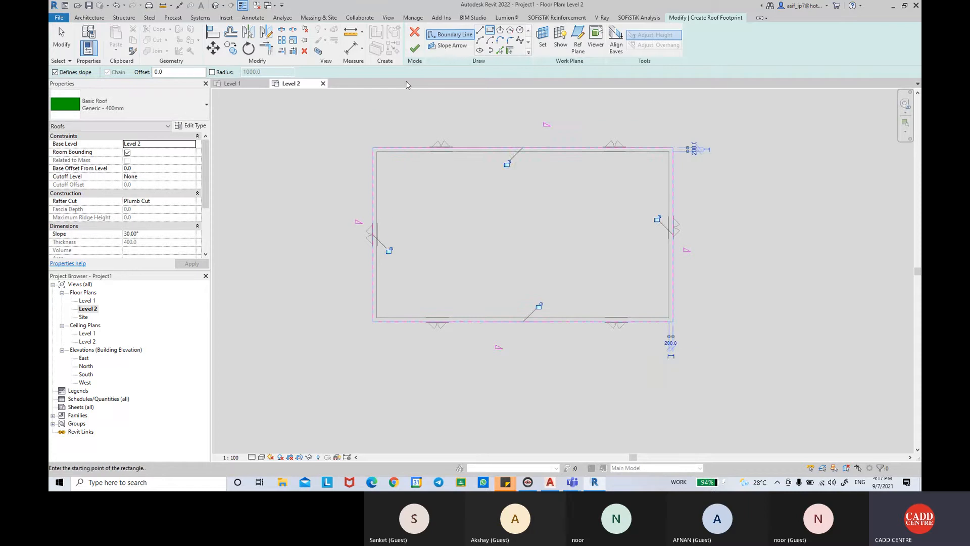
click(414, 48)
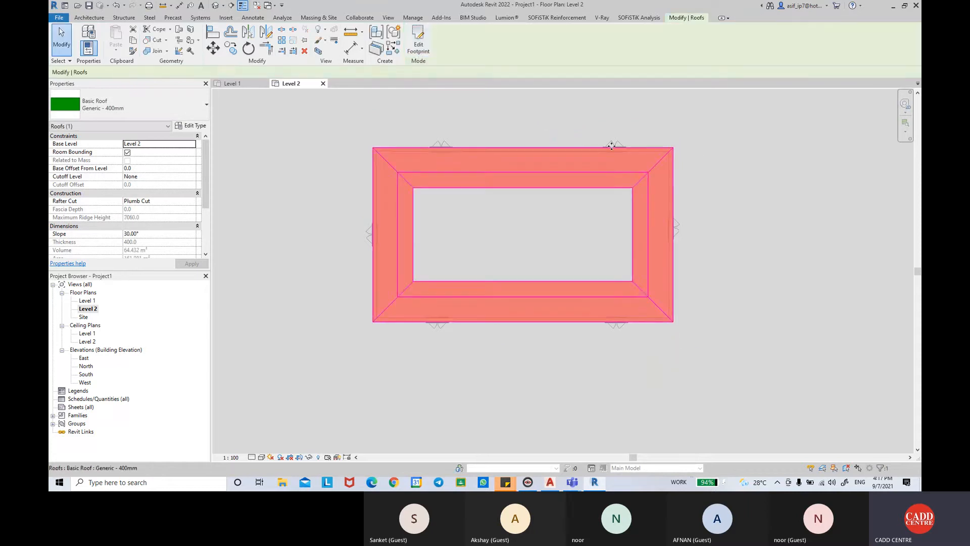
Step: Show the house in the default 3D view and change the roof's type to Generic - 125mm
click(215, 6)
shift+middle_drag(644, 310, 566, 222)
click(560, 219)
scroll(560, 220, up, 2)
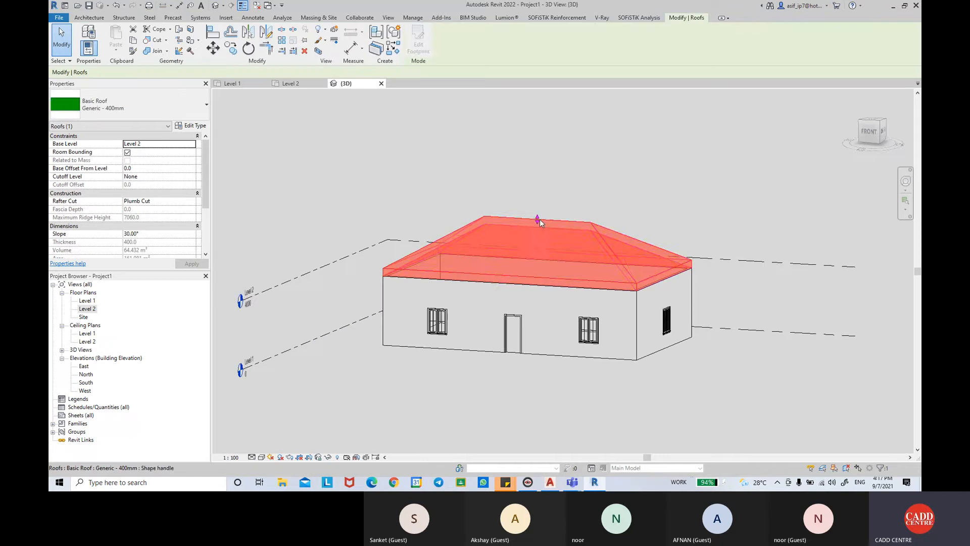
click(126, 104)
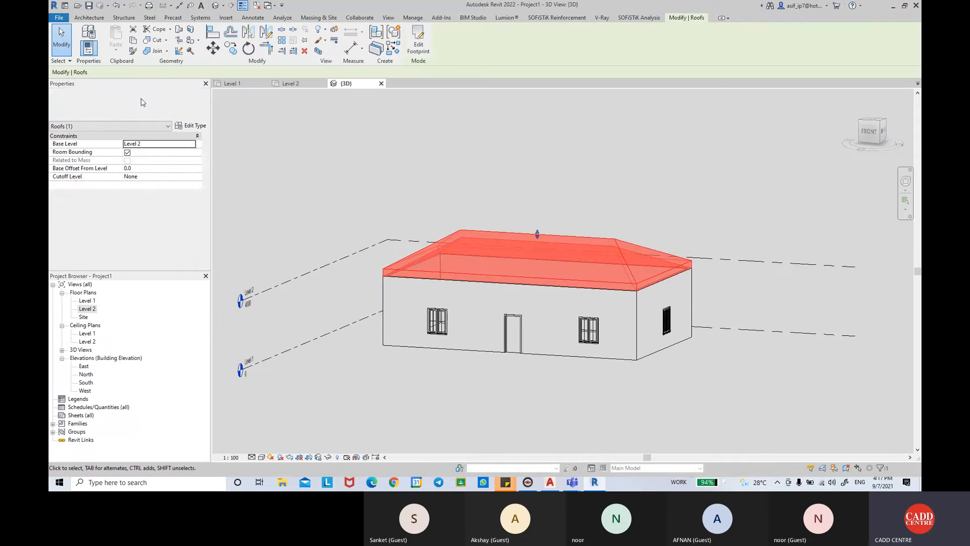
click(101, 169)
click(581, 204)
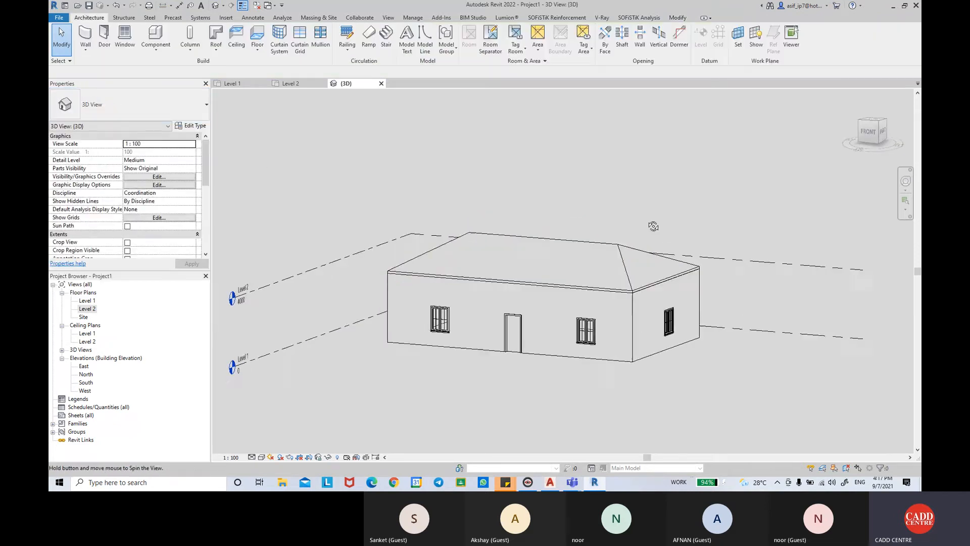
shift+middle_drag(582, 204, 555, 387)
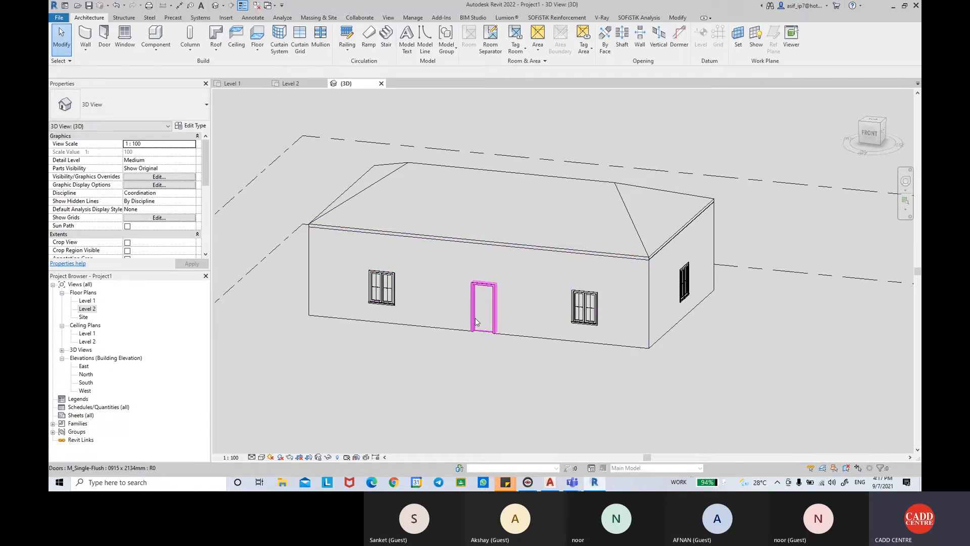
shift+middle_drag(476, 321, 516, 190)
click(517, 183)
shift+middle_drag(628, 440, 637, 400)
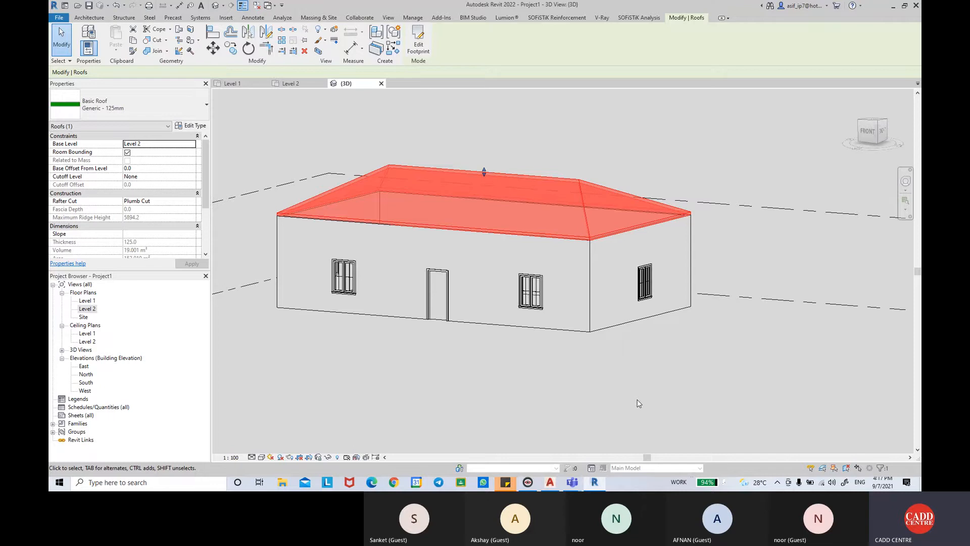
click(648, 398)
middle_drag(644, 395, 523, 363)
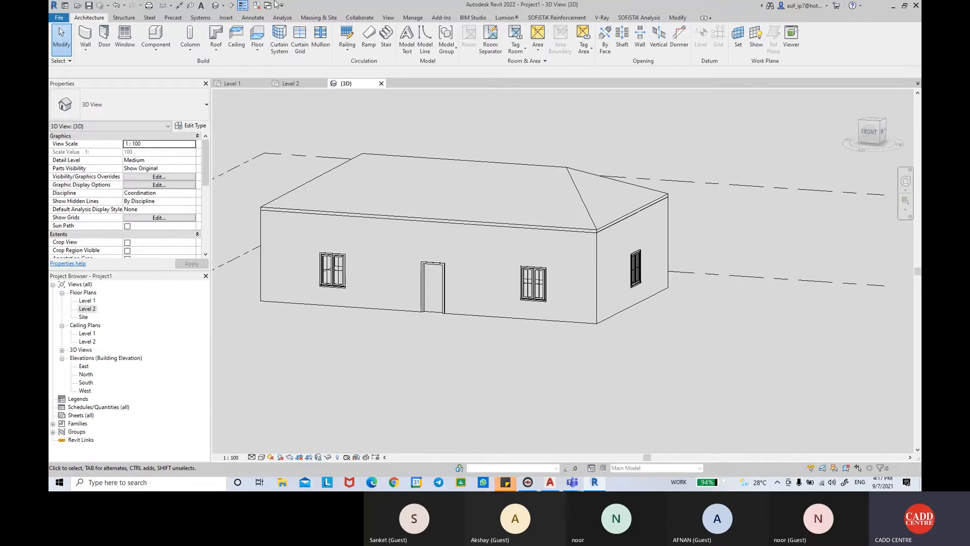
Step: Open the project's Design Options and create a new option set
click(388, 18)
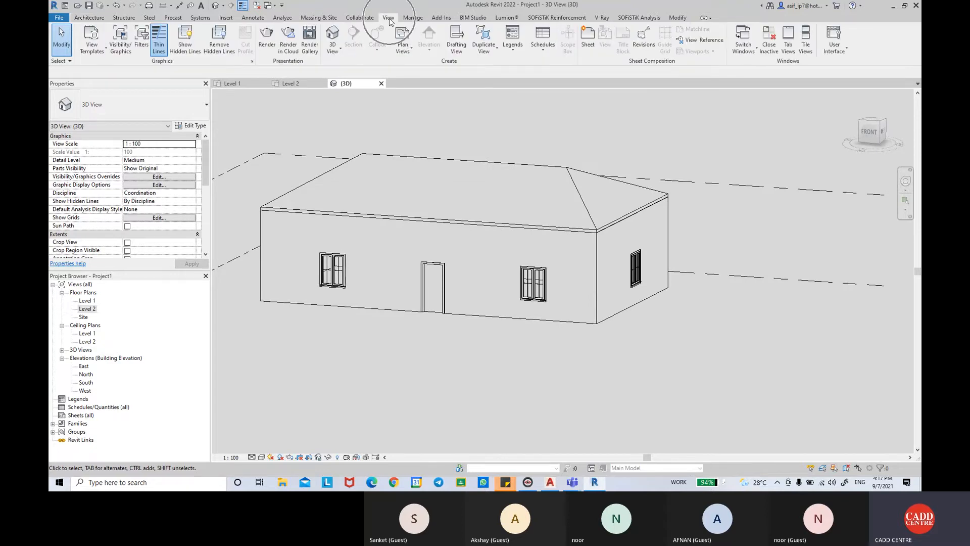
click(413, 18)
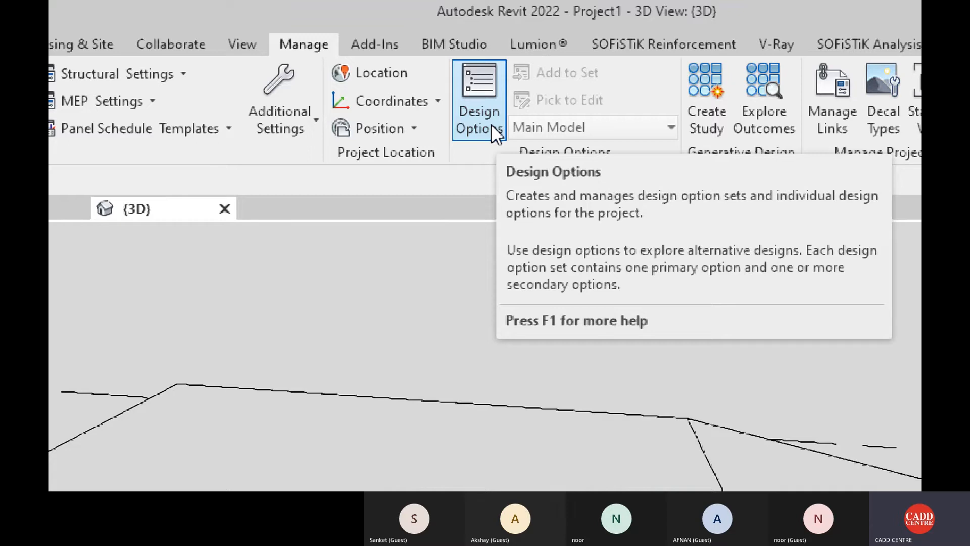
click(491, 123)
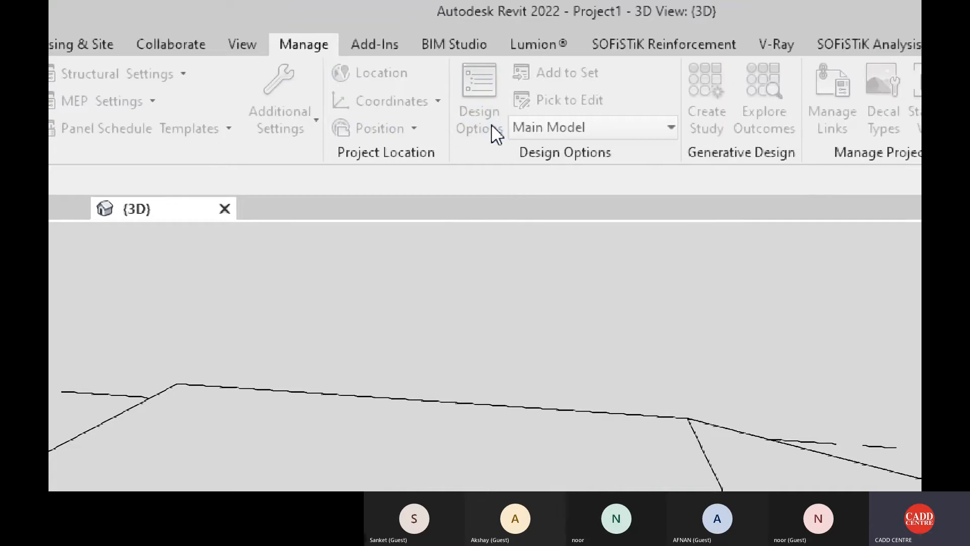
key(super+minus)
drag(752, 248, 371, 147)
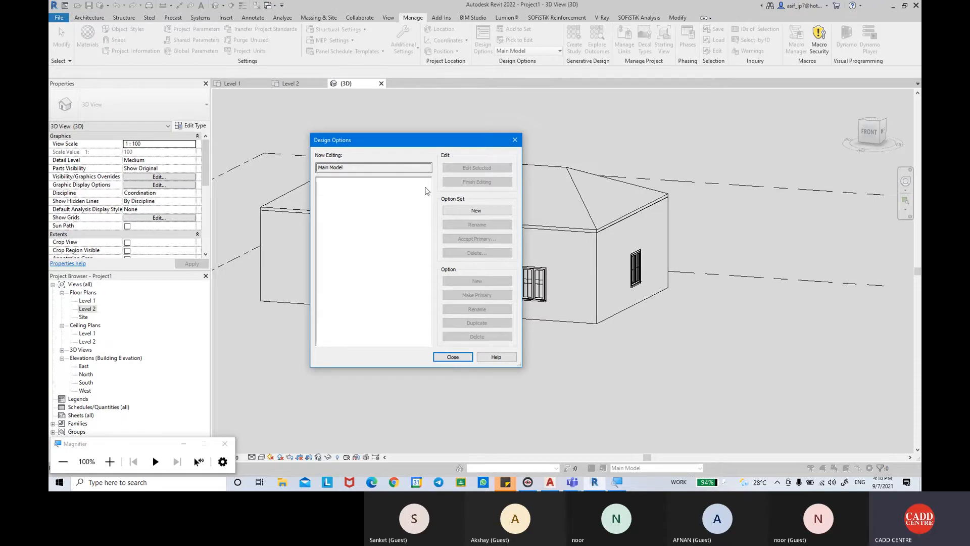
drag(402, 141, 446, 127)
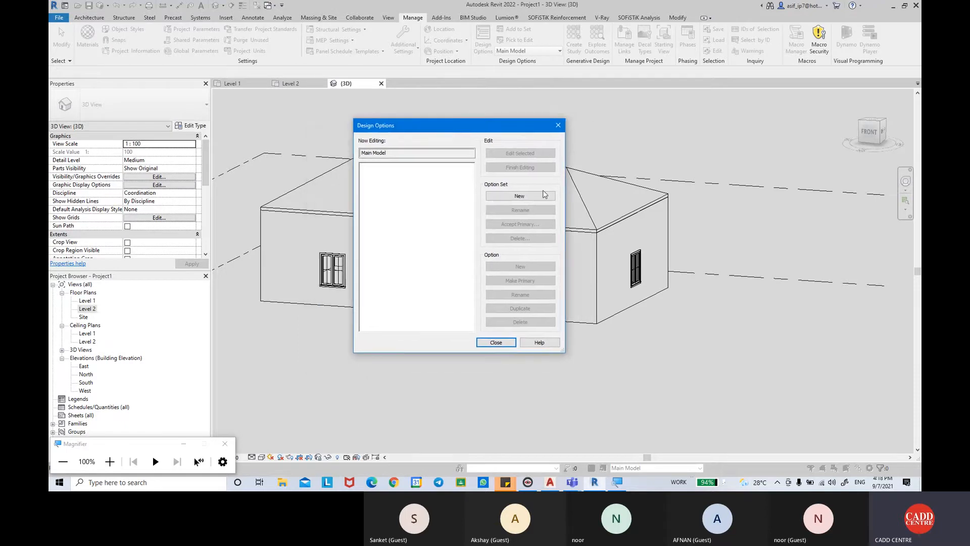
click(506, 197)
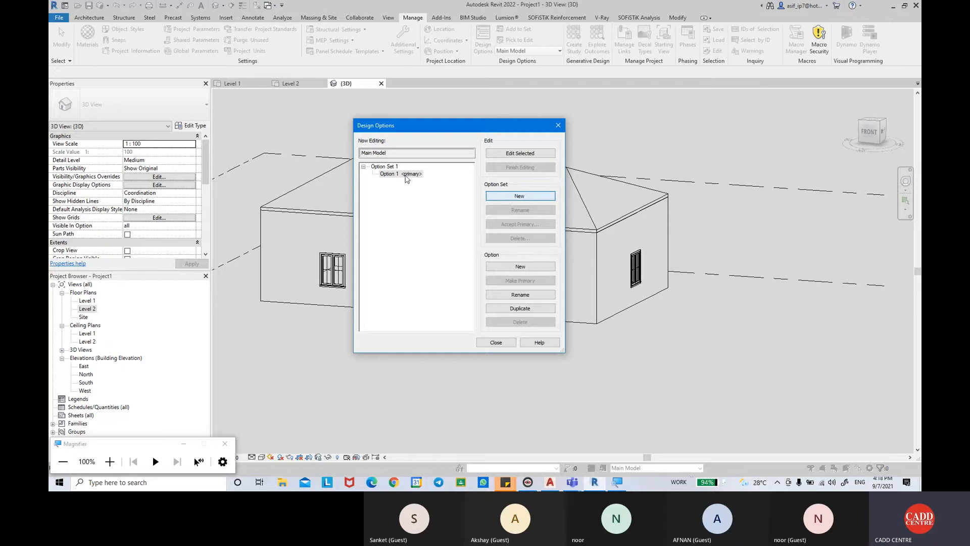
Step: Rename the new option set as ROOF DESIGNS
click(394, 168)
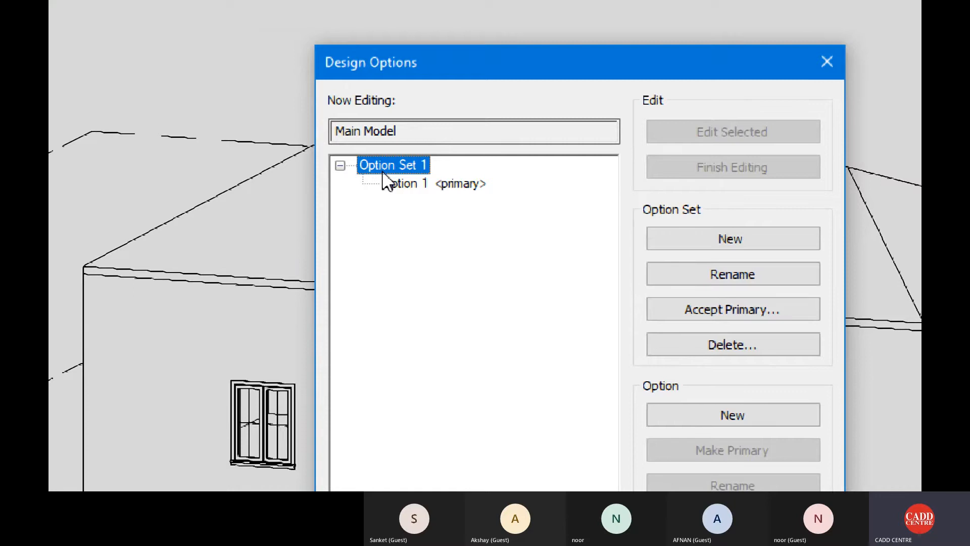
click(762, 280)
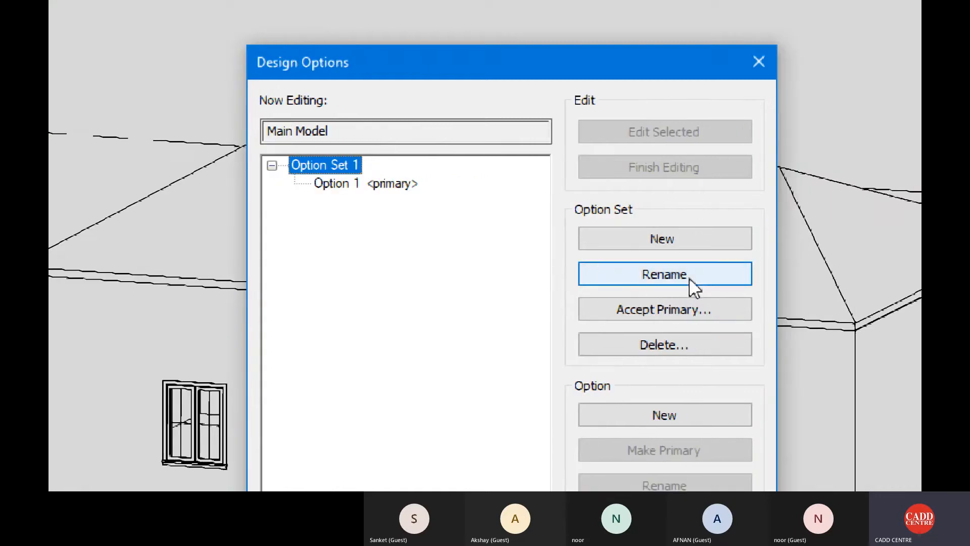
key(BackSpace)
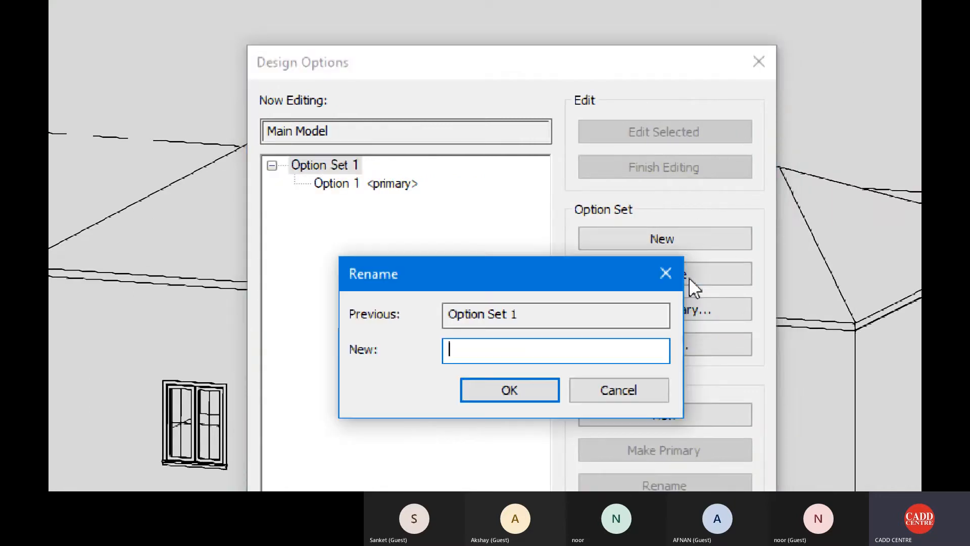
text(ROOF DE)
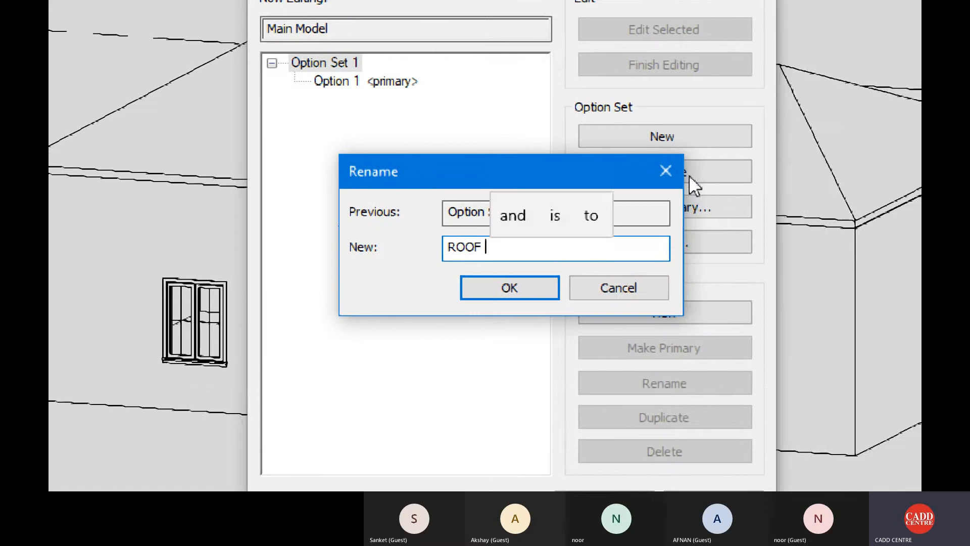
text(SIGNS)
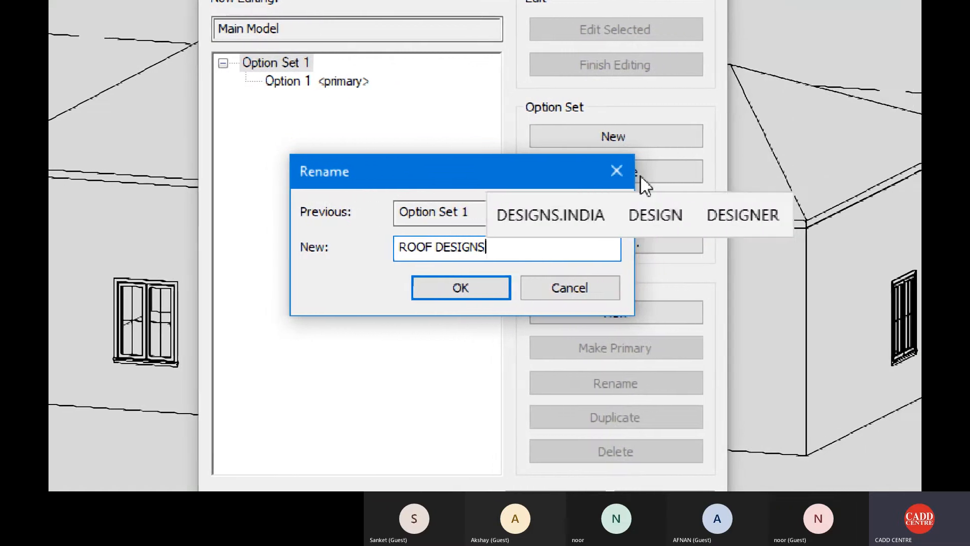
key(Return)
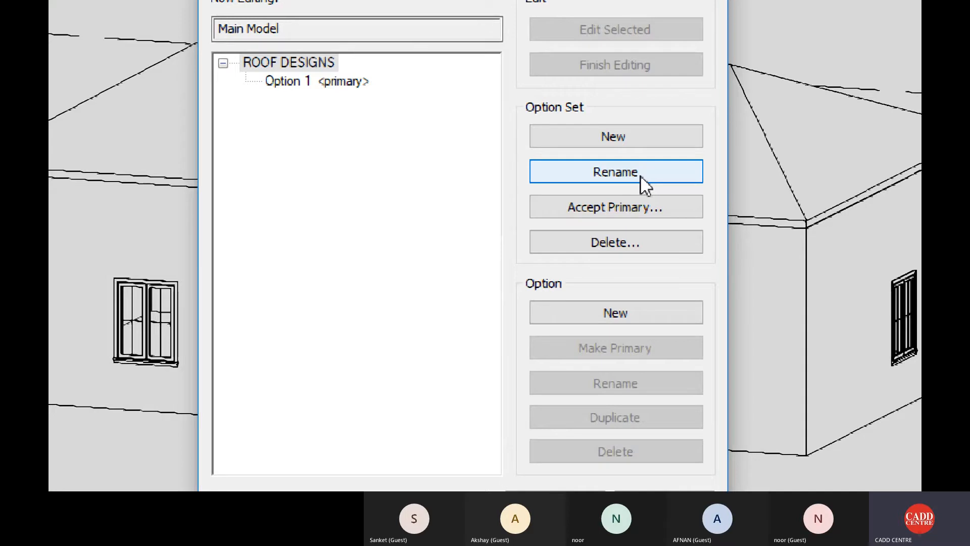
Step: Rename the primary option of the ROOF DESIGNS set as ALL SIDE SLOPE
click(334, 88)
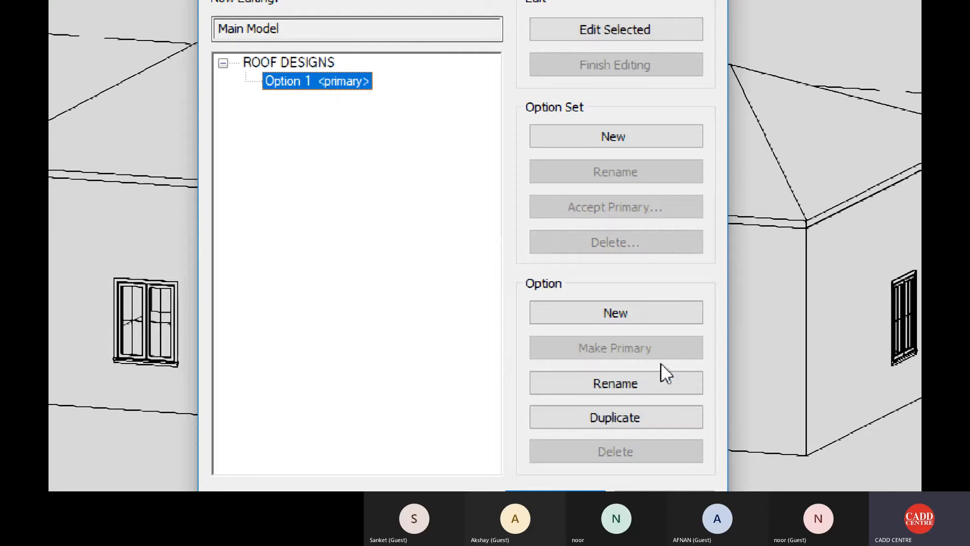
click(654, 377)
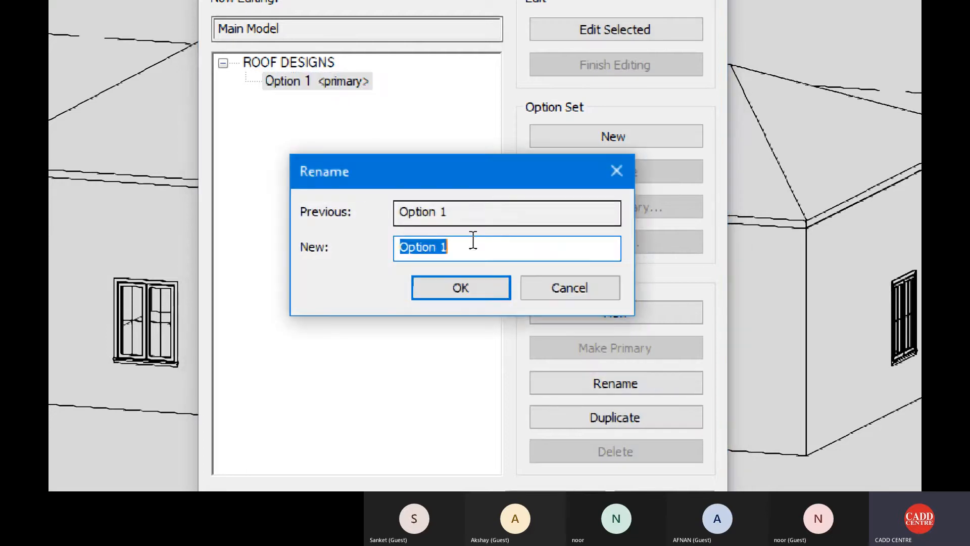
key(BackSpace)
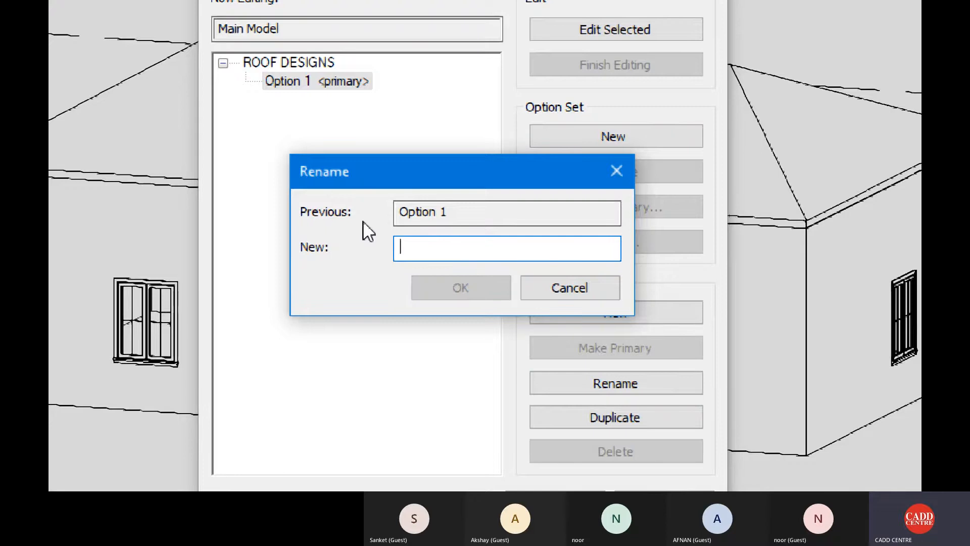
text(ALL SID)
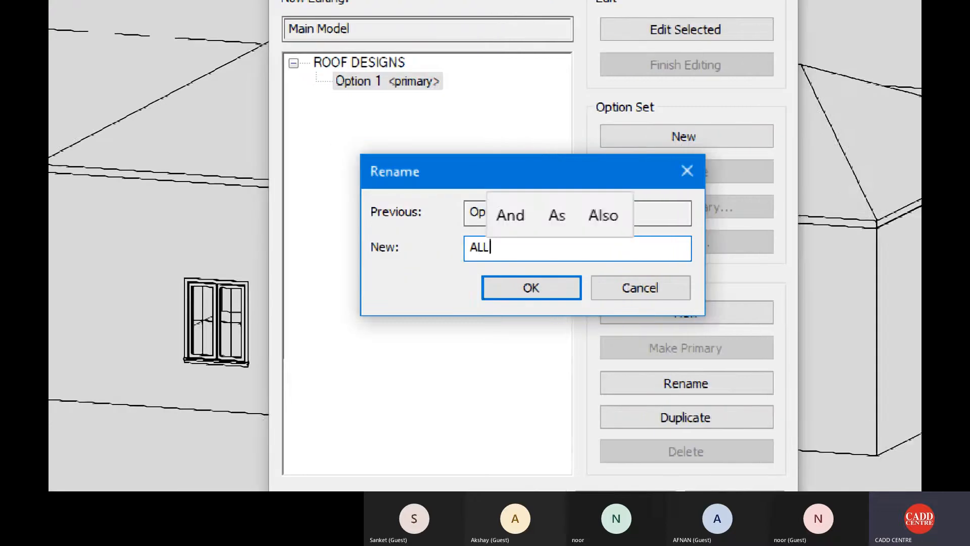
text(E SLOPE)
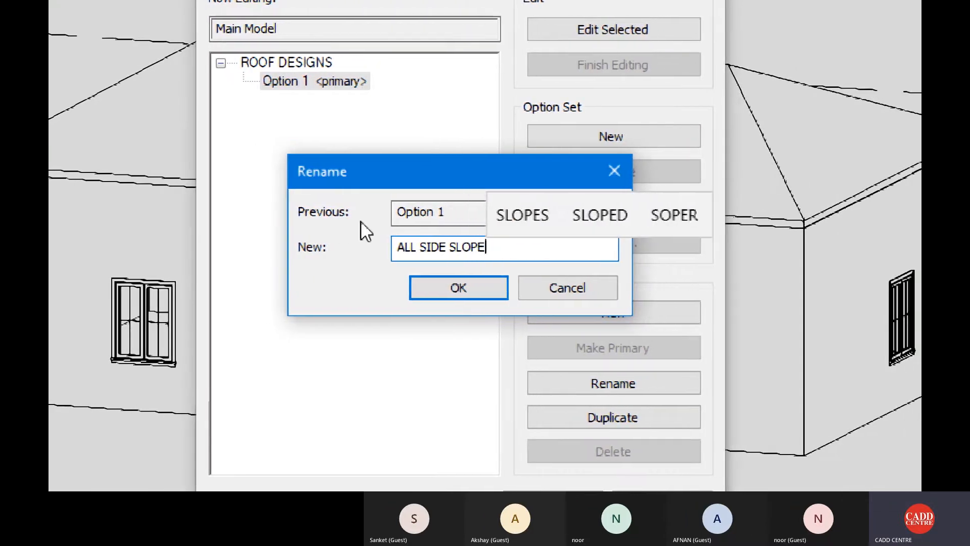
key(Return)
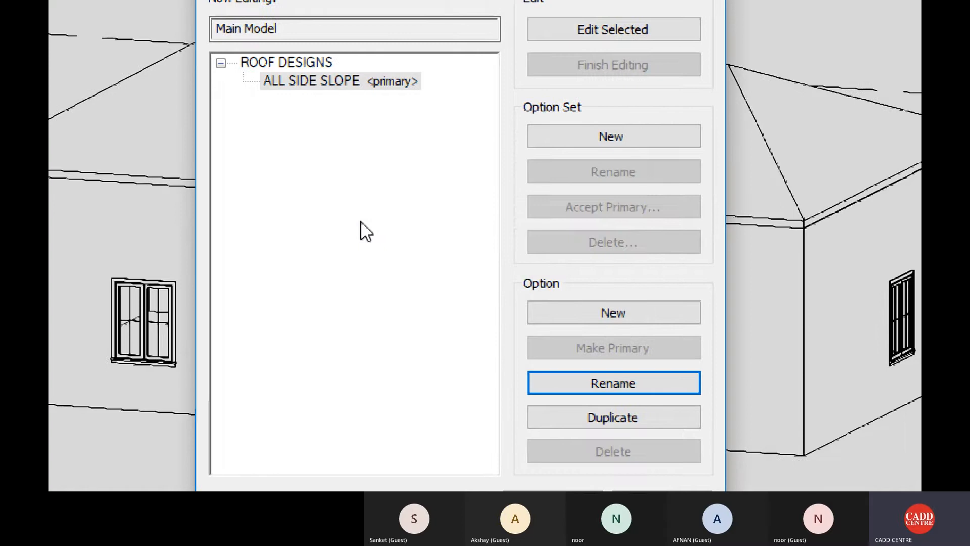
Step: Add a second option to the ROOF DESIGNS set and name it ONE SIDE SLOPE
click(596, 314)
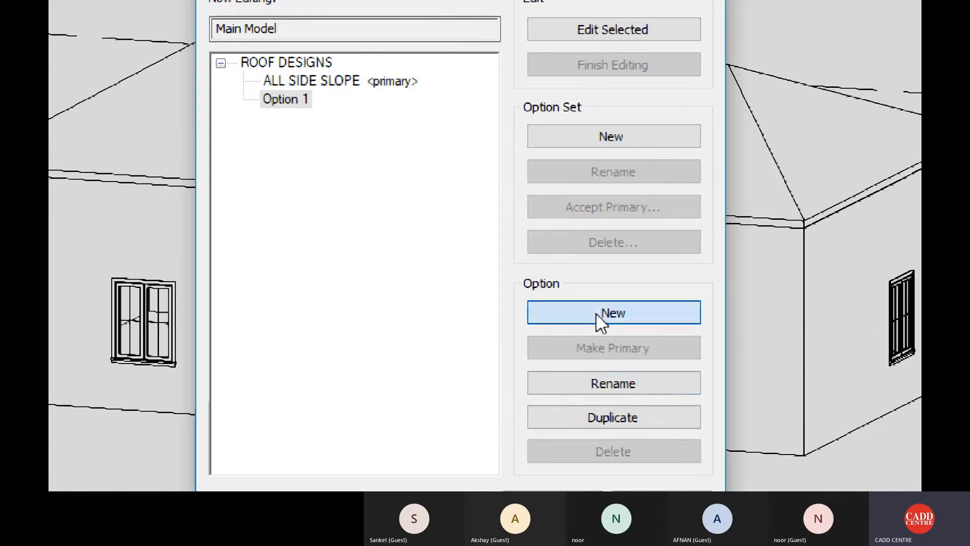
click(610, 386)
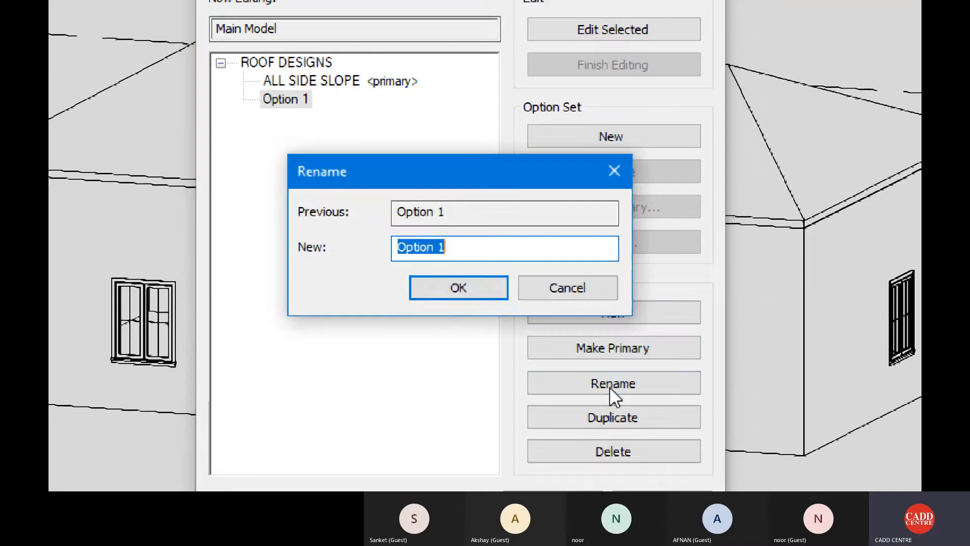
key(BackSpace)
text(ONE SIDE )
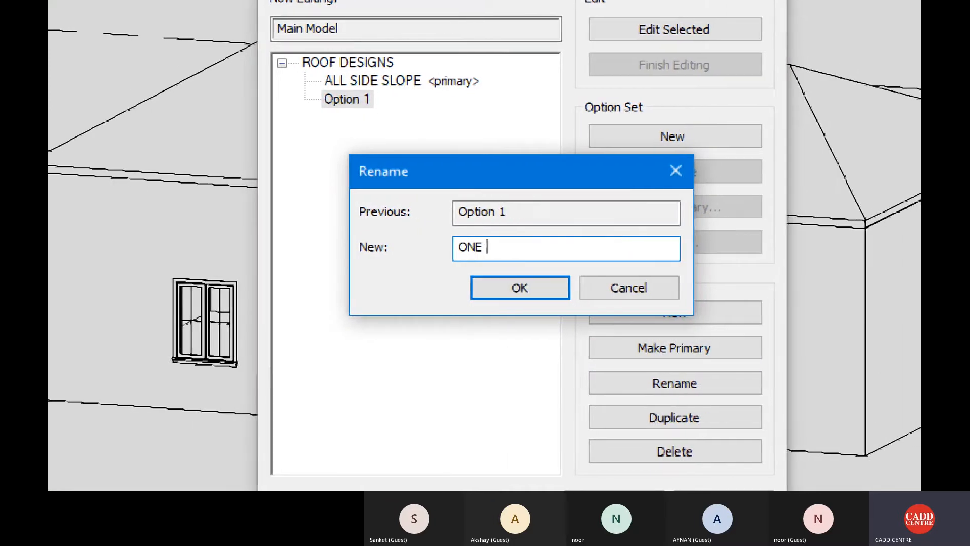
text(SLOPE)
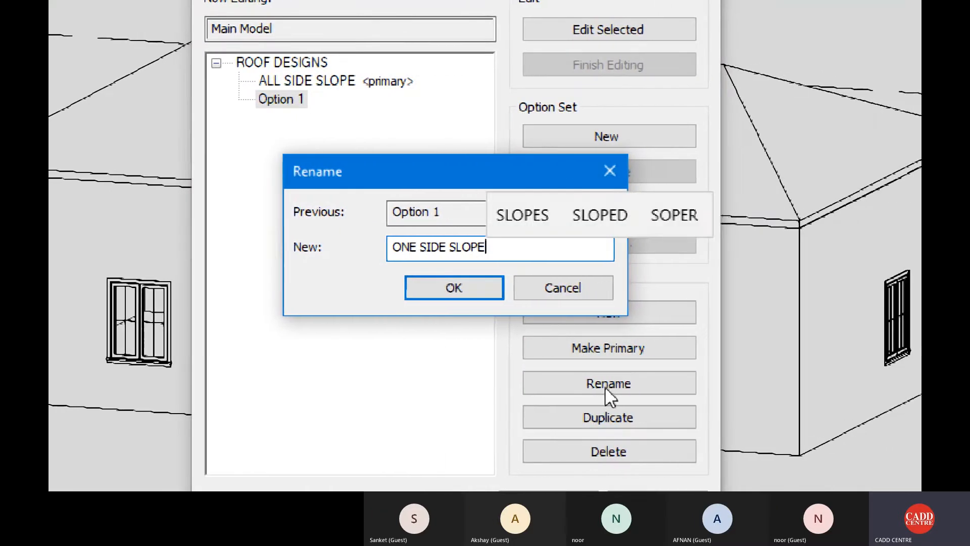
key(Return)
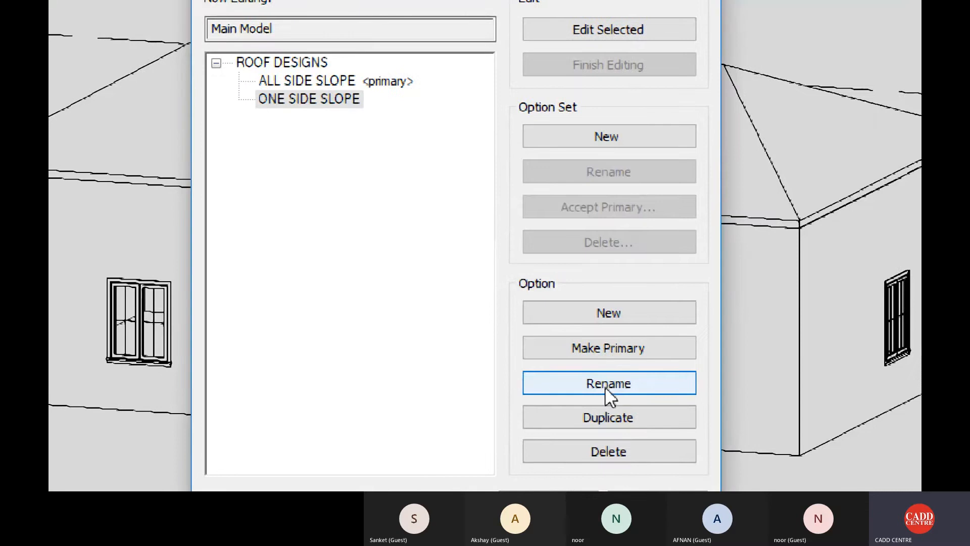
Step: Add a third option to the ROOF DESIGNS set and name it FLAT ROOF
click(611, 320)
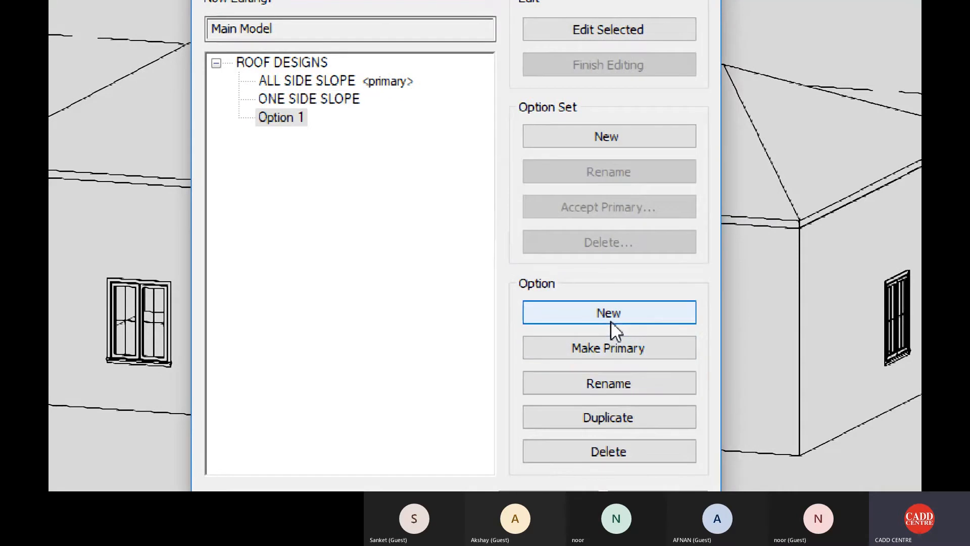
click(605, 375)
key(BackSpace)
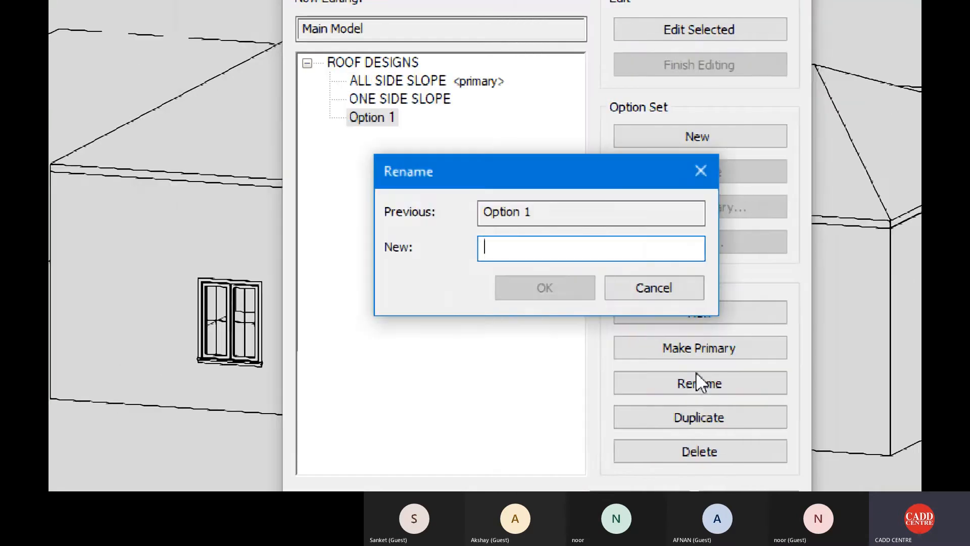
text(FLAT RO)
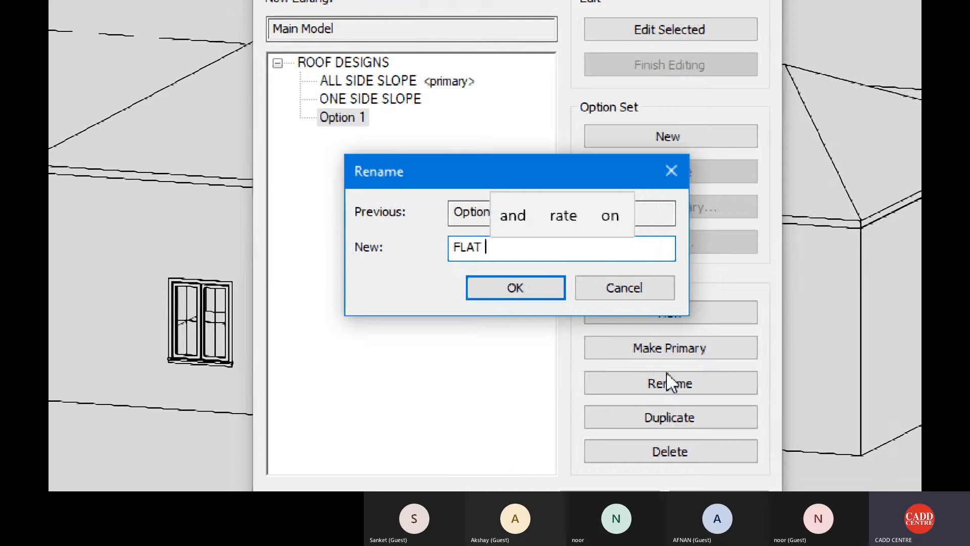
text(OF)
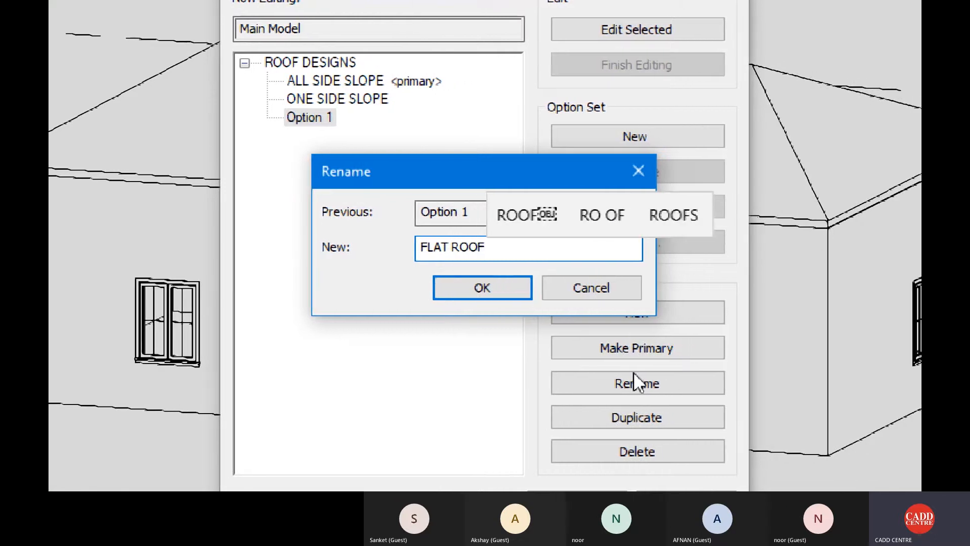
click(488, 288)
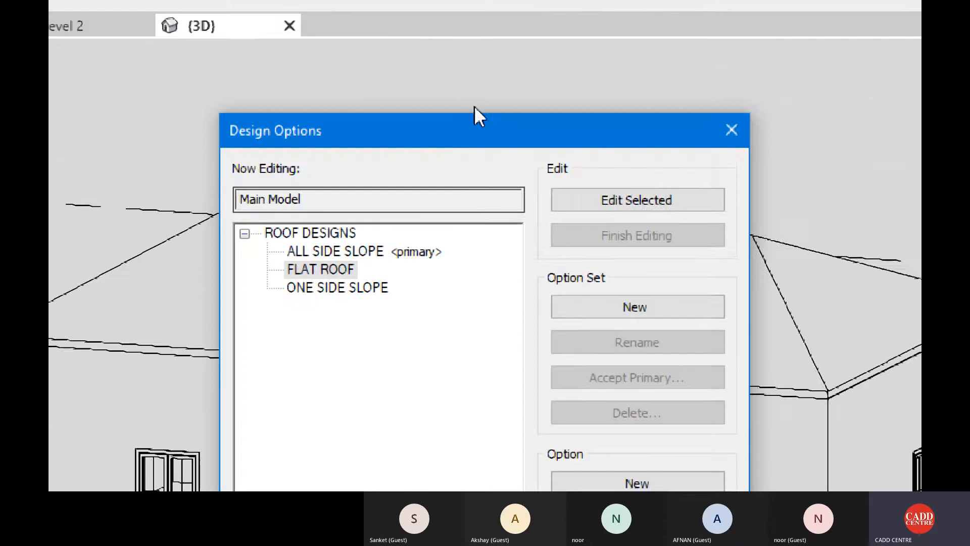
Step: Create a second option set alongside ROOF DESIGNS
drag(461, 127, 694, 11)
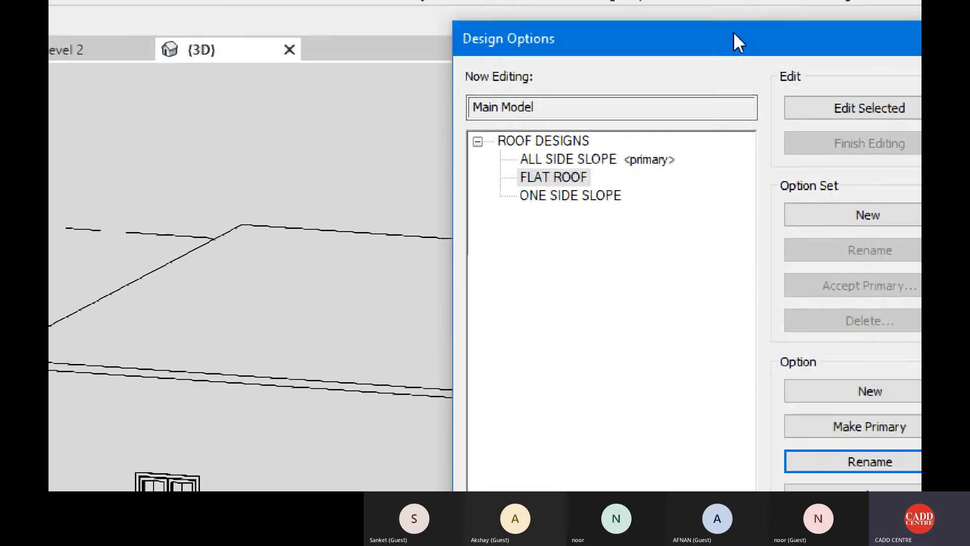
drag(736, 39, 391, 94)
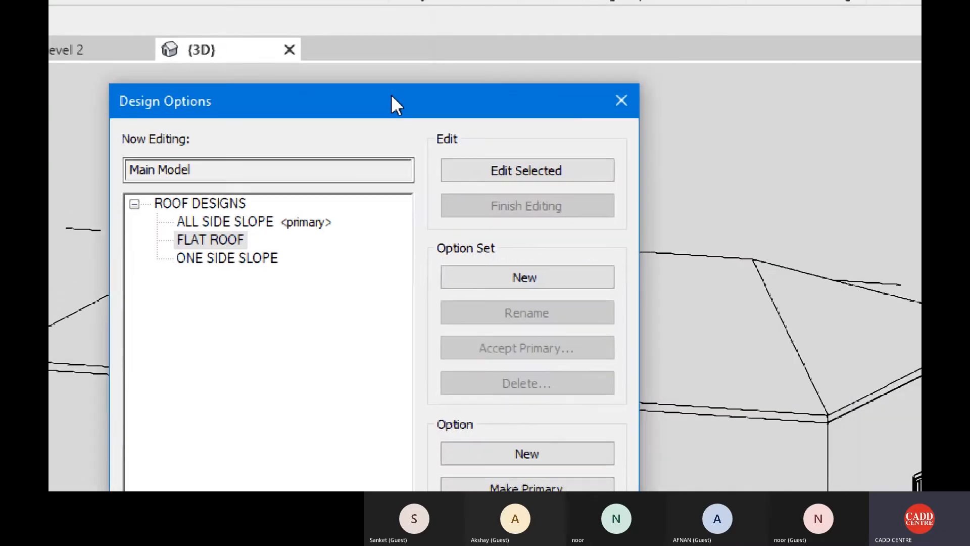
click(507, 278)
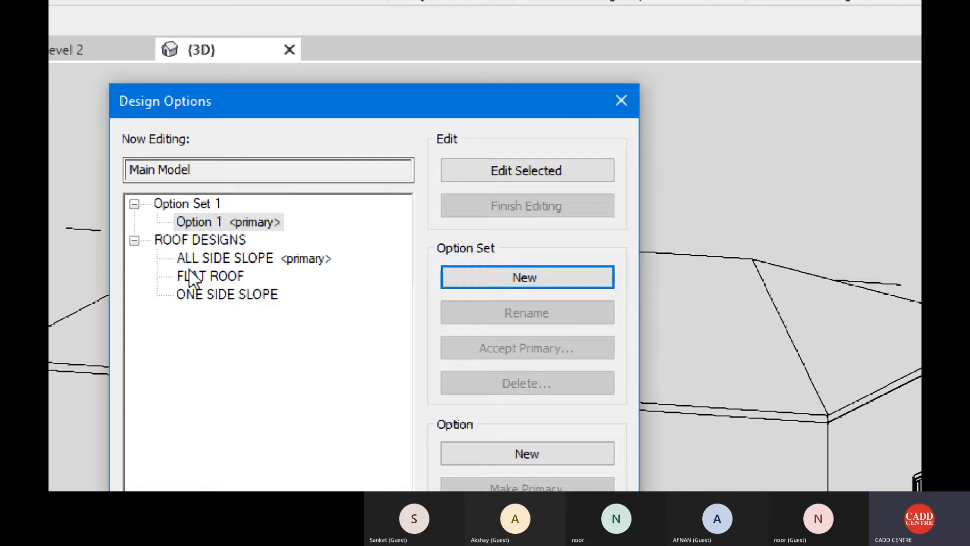
Step: Rename the second option set as ENTRY DOOR DESIGNS
click(200, 207)
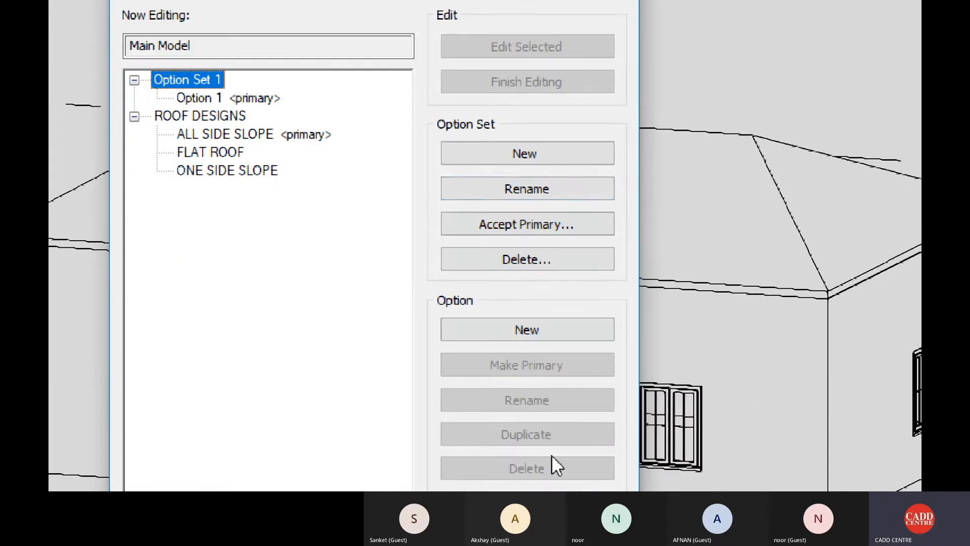
click(546, 187)
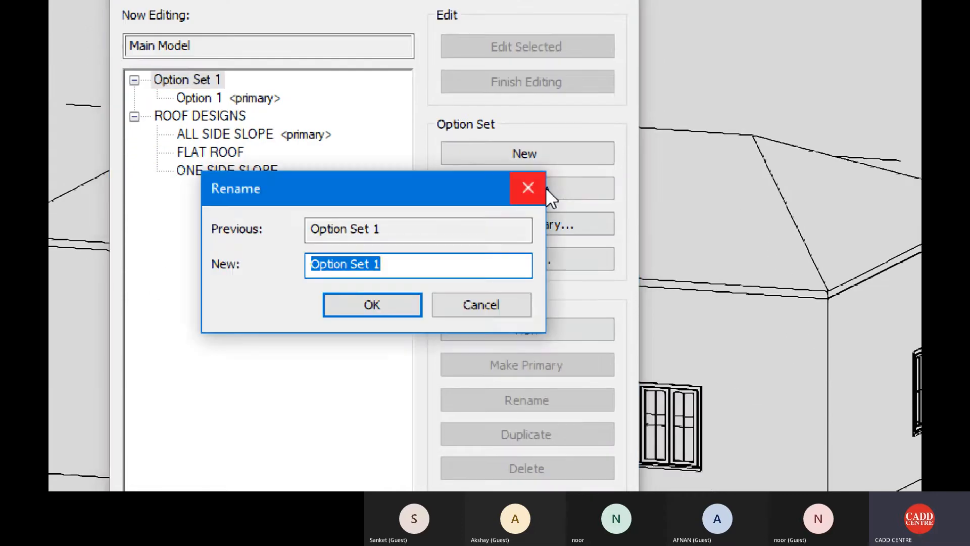
key(BackSpace)
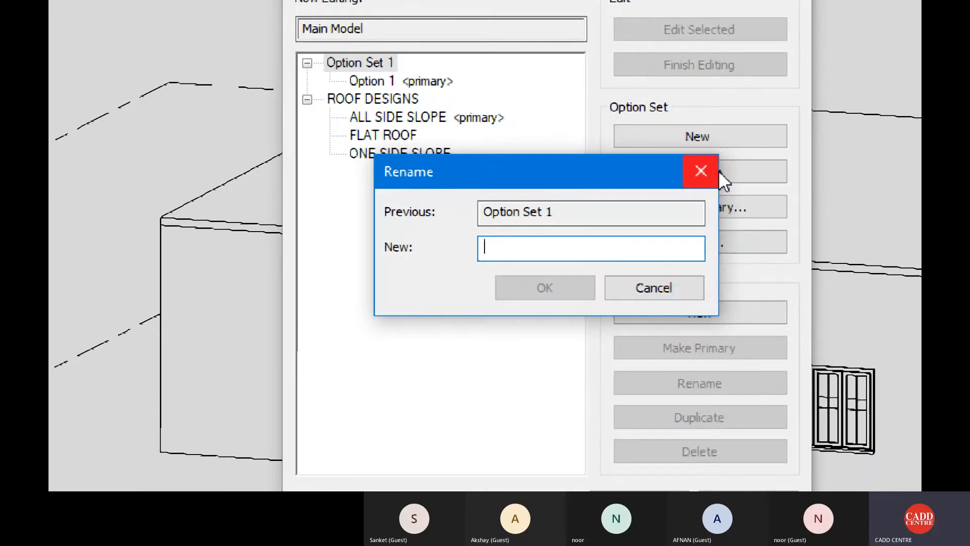
text(DOOR)
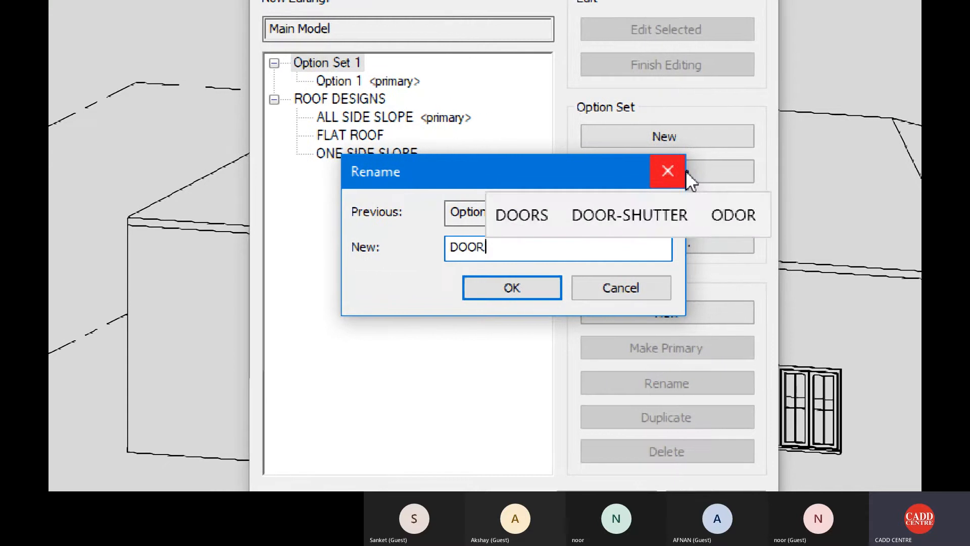
key(BackSpace)
key(BackSpace)
key(BackSpace)
key(BackSpace)
text(ENTRY )
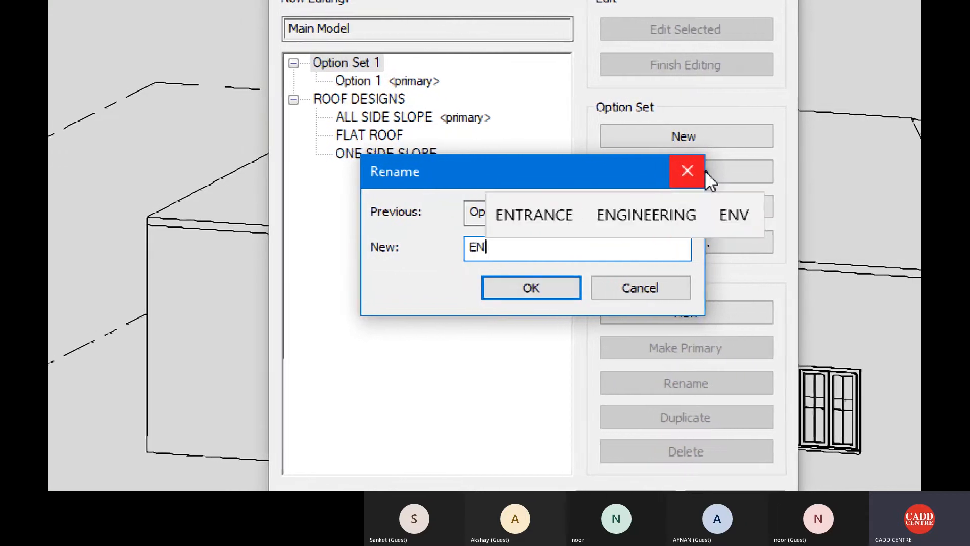
text(DOOR)
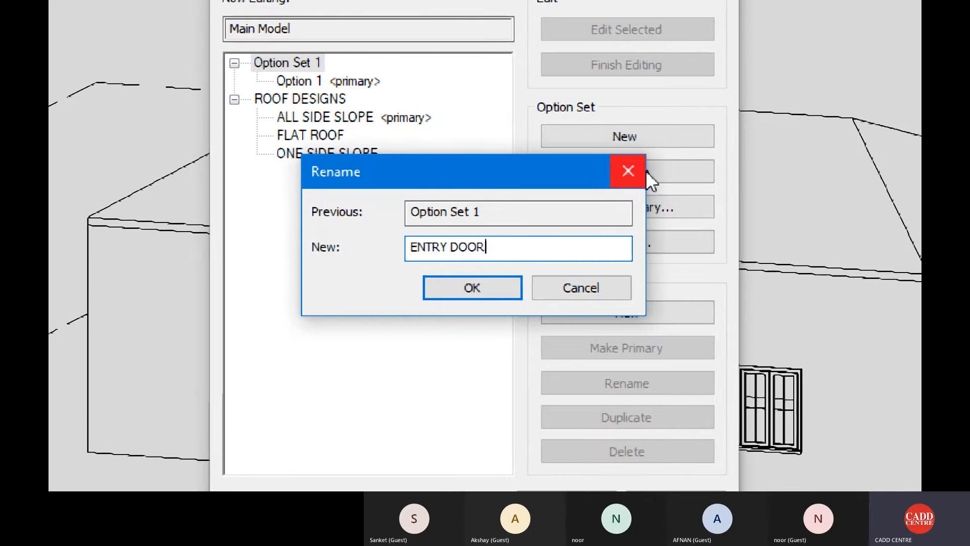
text( SE)
key(BackSpace)
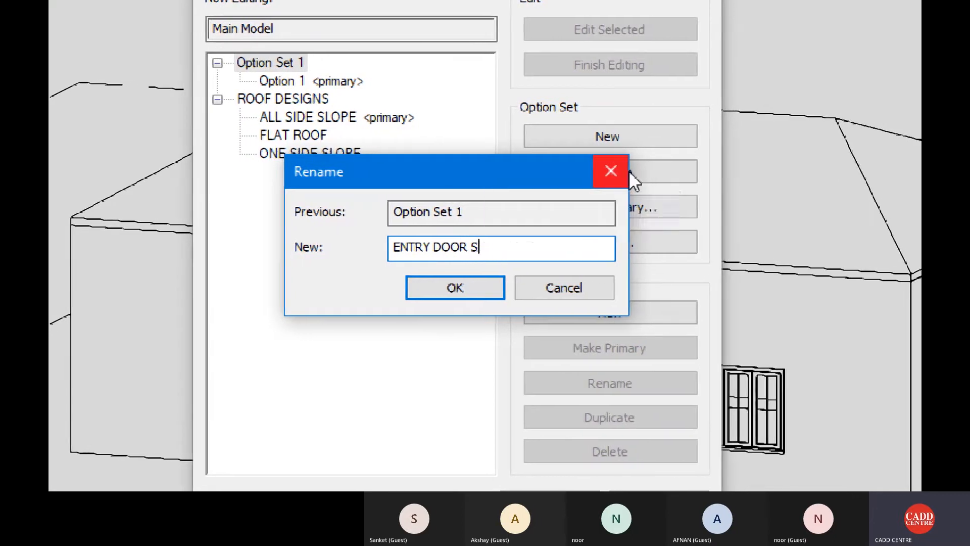
key(BackSpace)
text(DESIGNS)
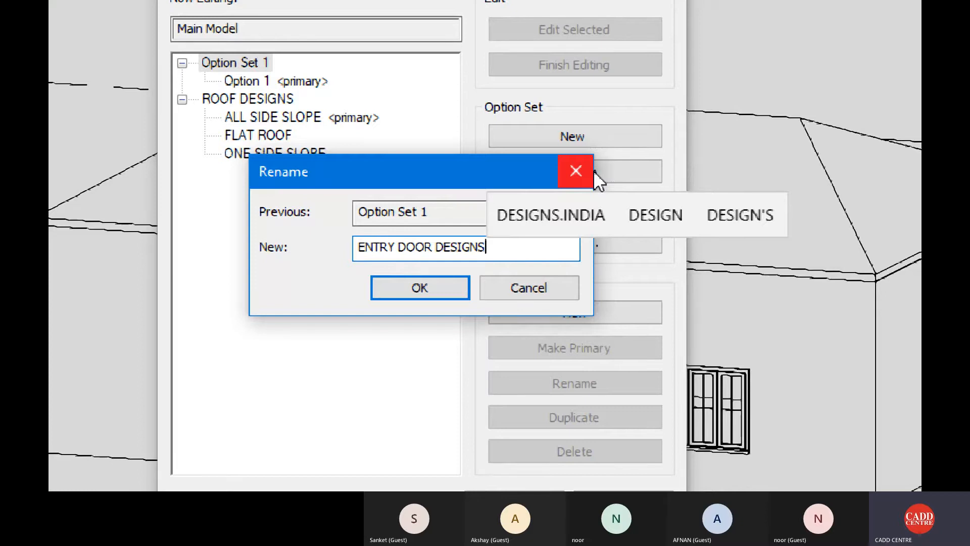
click(427, 289)
Step: Rename the primary option of the ENTRY DOOR DESIGNS set as SINGLE DOOR
click(303, 63)
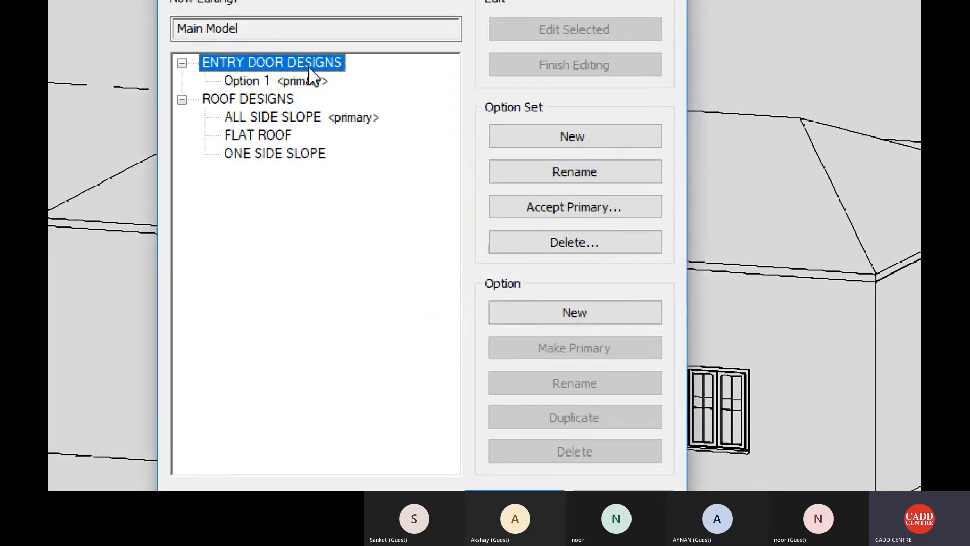
click(292, 81)
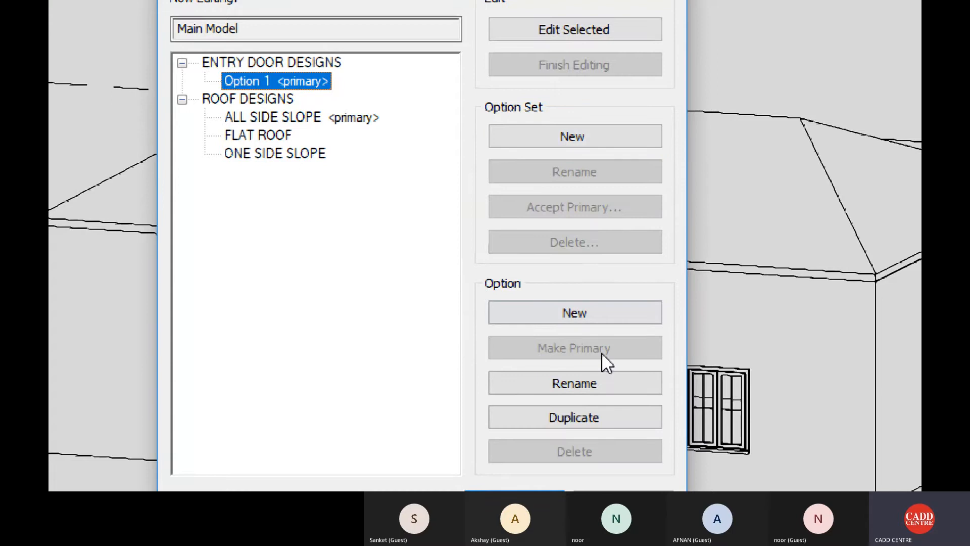
click(592, 383)
key(BackSpace)
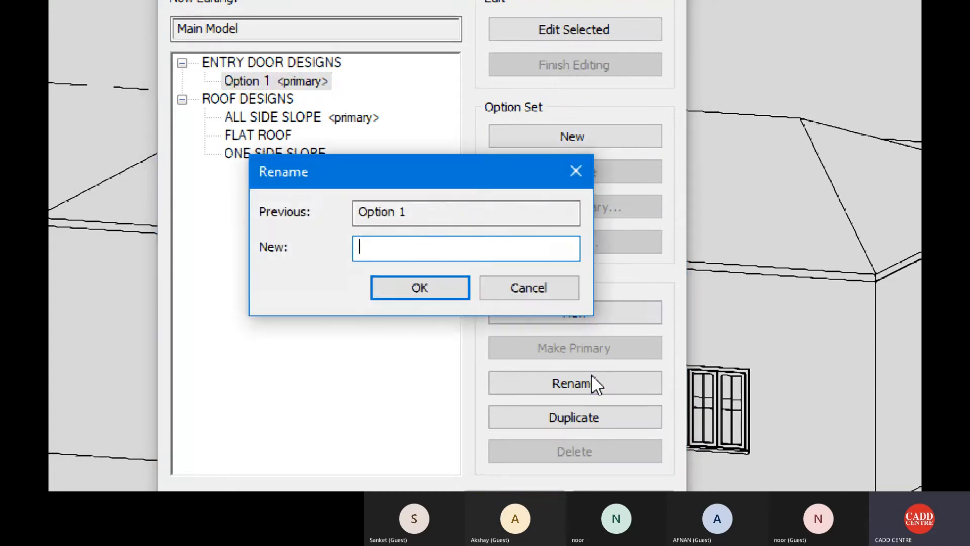
text(DOUBLE )
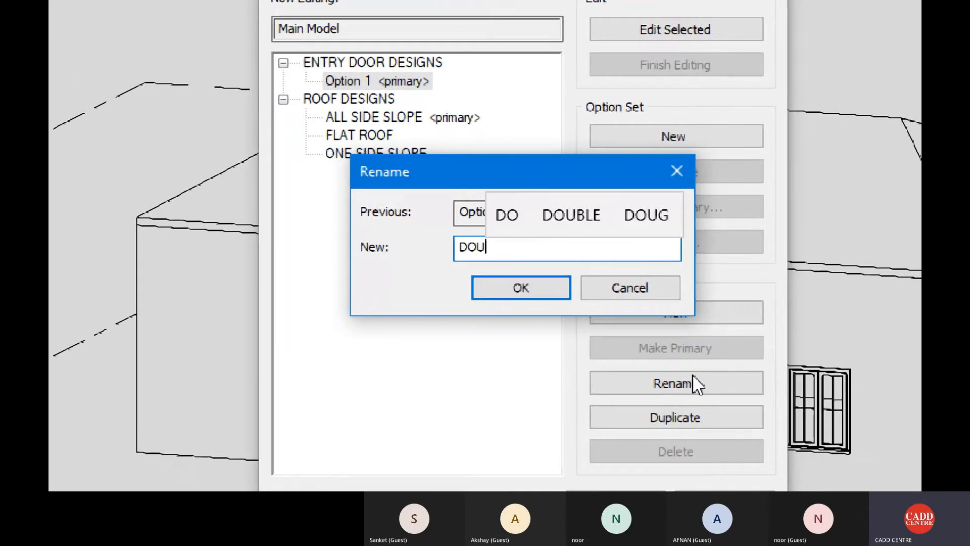
text(DOOR)
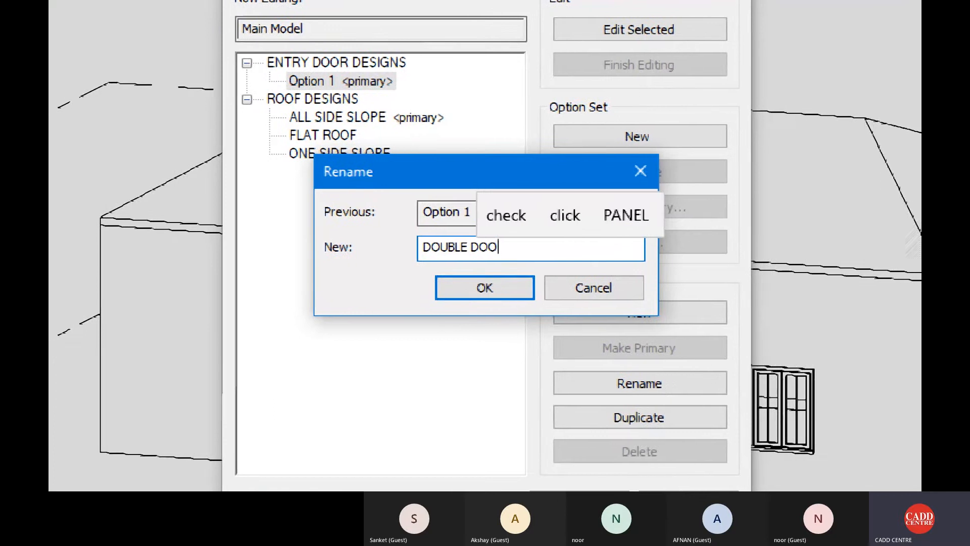
key(BackSpace)
key(BackSpace)
key(BackSpace)
key(BackSpace)
key(BackSpace)
key(BackSpace)
key(BackSpace)
key(BackSpace)
key(BackSpace)
key(BackSpace)
key(BackSpace)
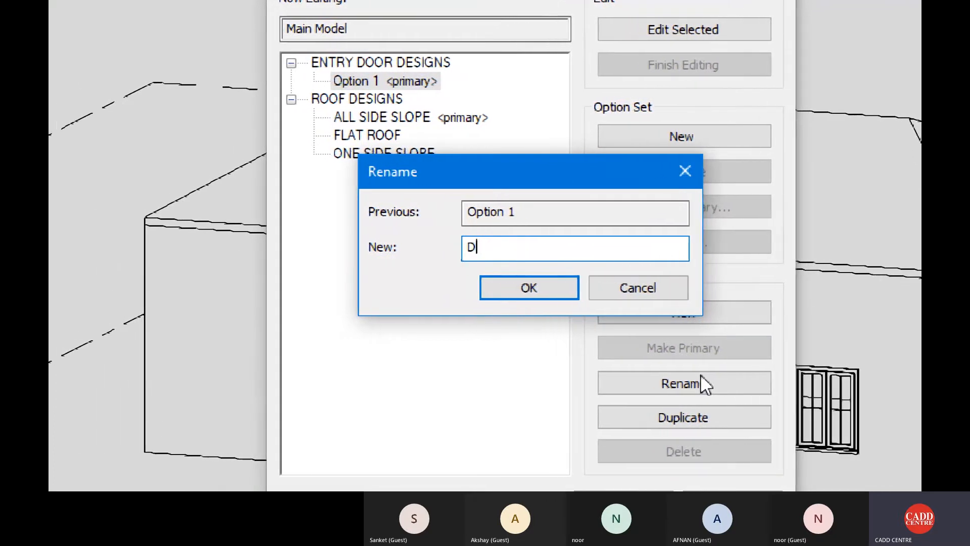
text(SINGLE DO)
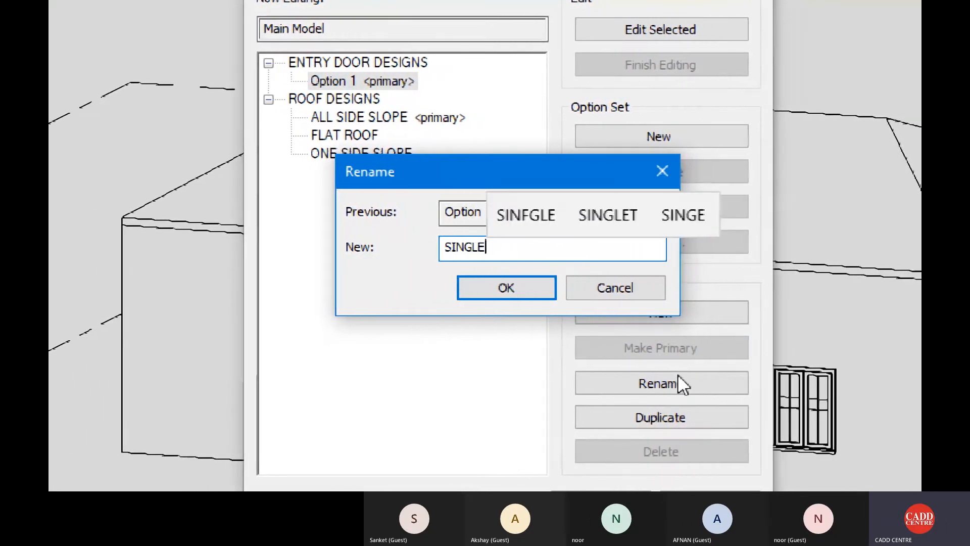
text(OR)
key(Return)
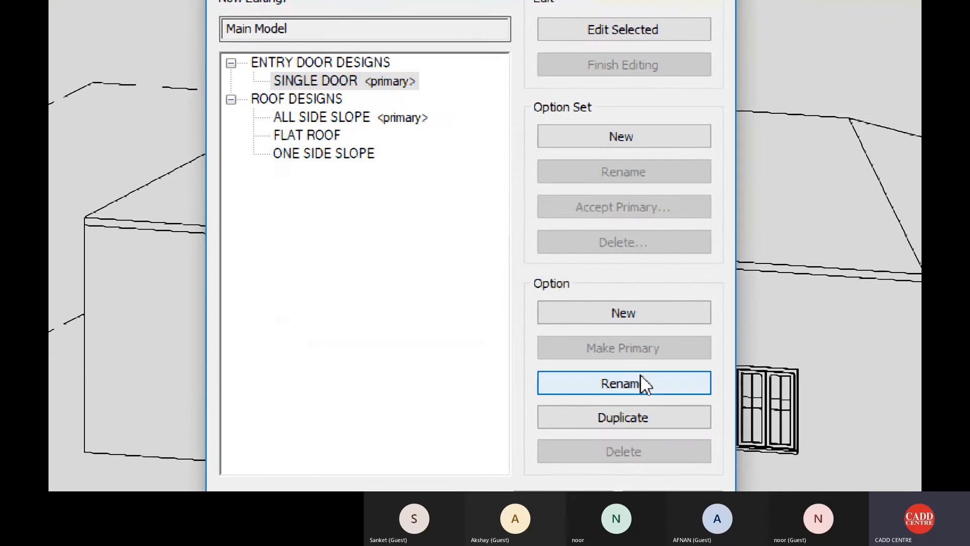
Step: Add a second option to the ENTRY DOOR DESIGNS set and name it DOUBLE DOOR
click(657, 314)
click(319, 82)
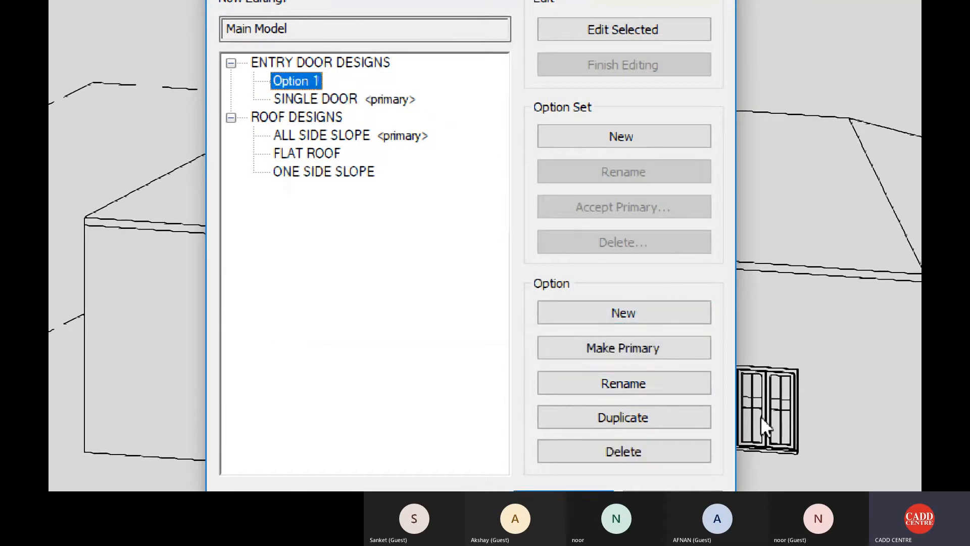
click(655, 389)
text(DOUBLE )
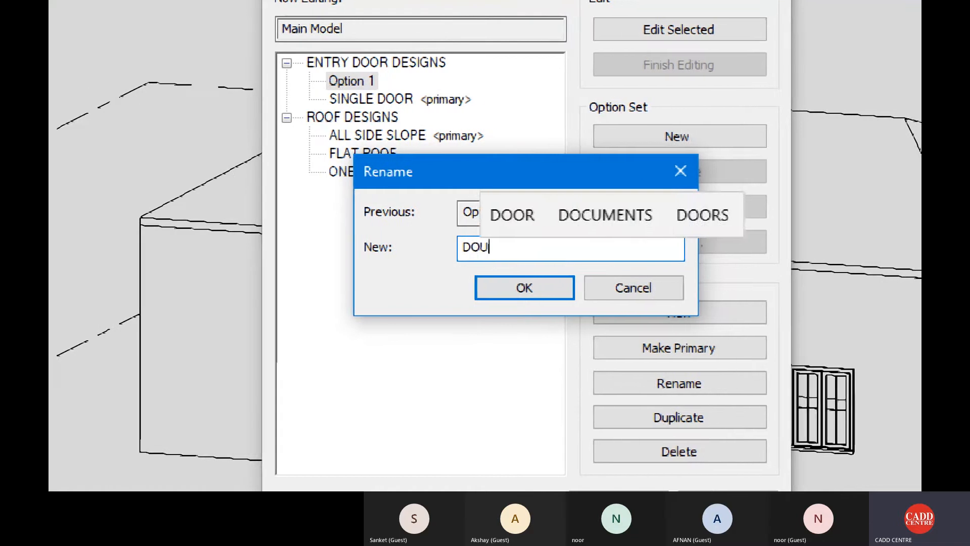
text(DOOR)
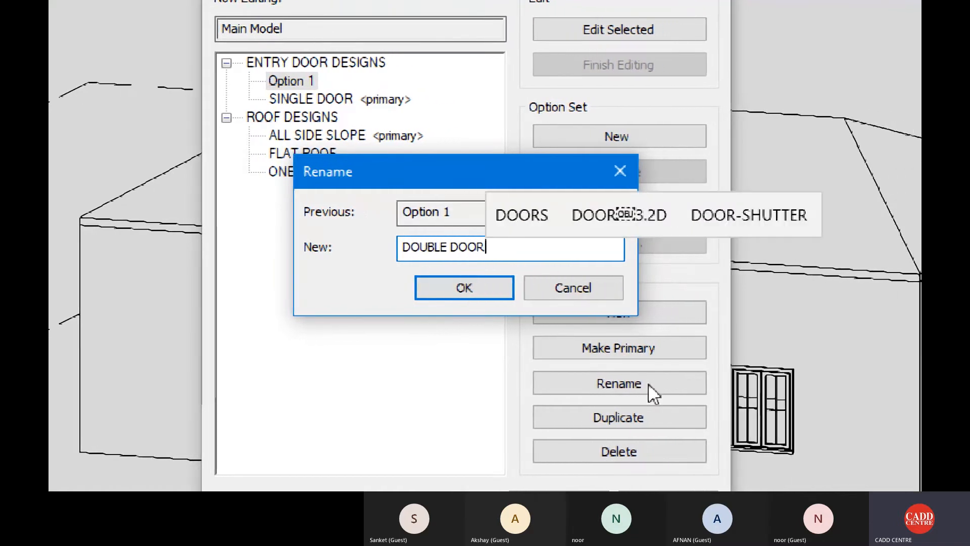
key(Return)
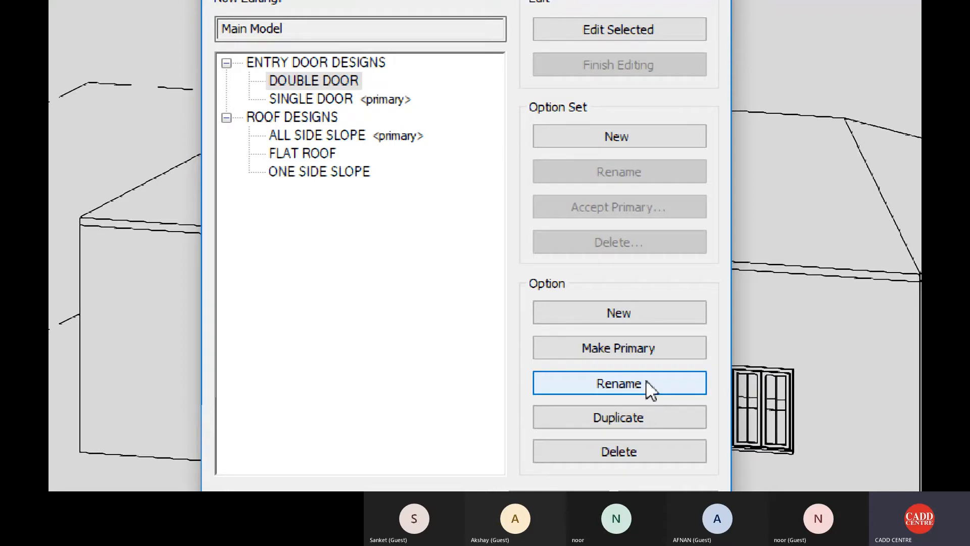
Step: Create a third option set and rename it as WINDOWS DESIGNS
click(641, 141)
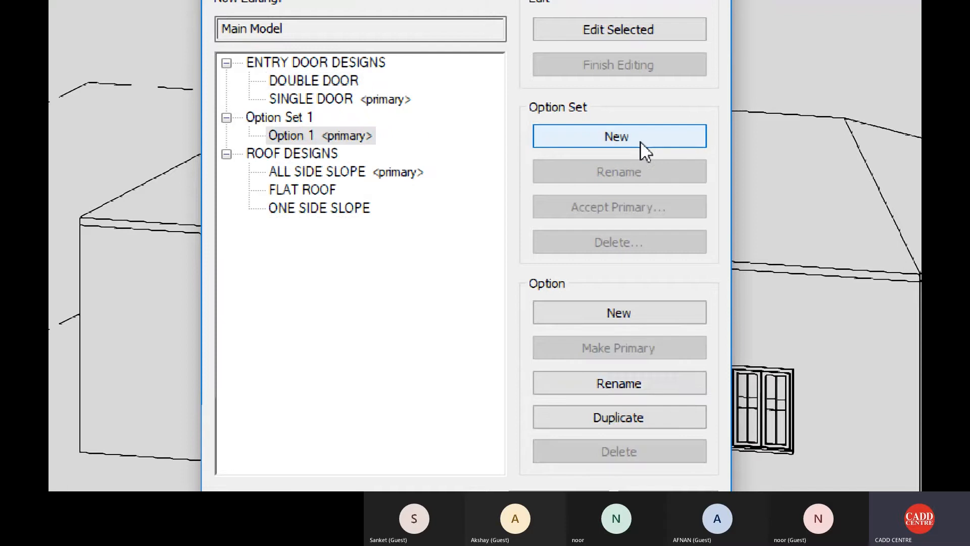
click(275, 117)
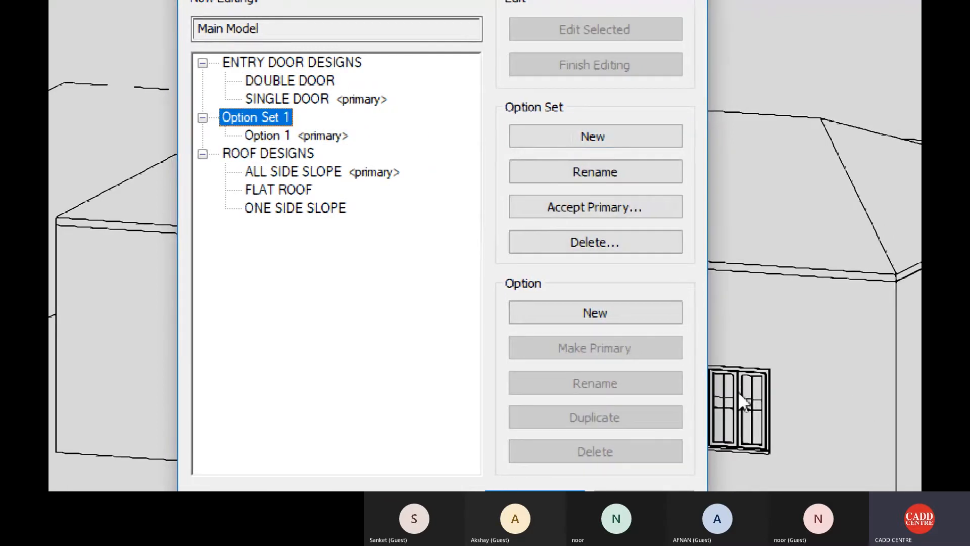
click(636, 173)
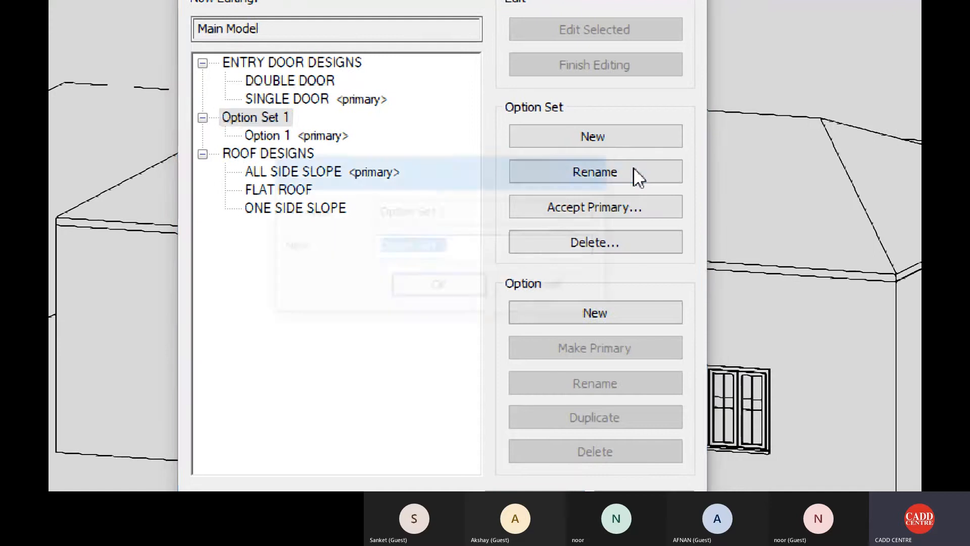
key(BackSpace)
text(WINDOW)
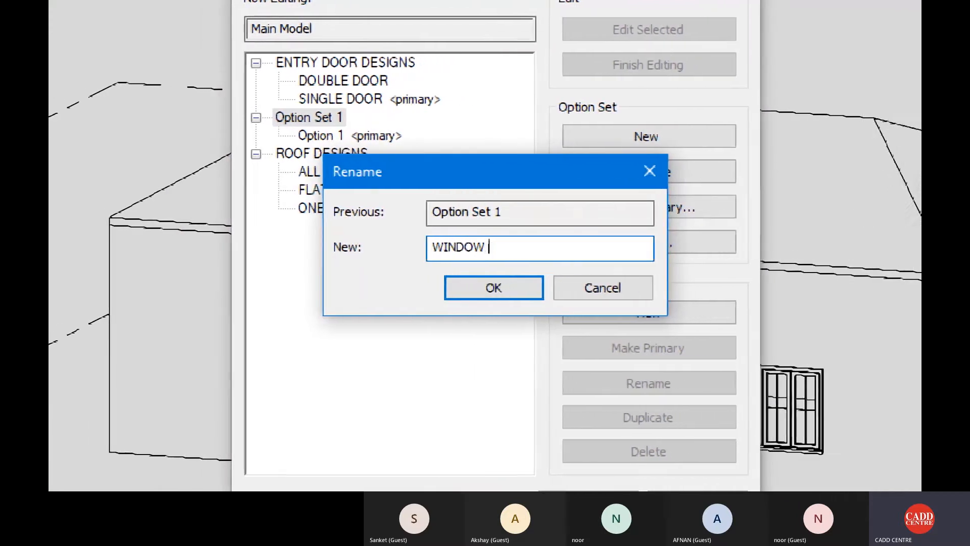
key(BackSpace)
text(S DESI)
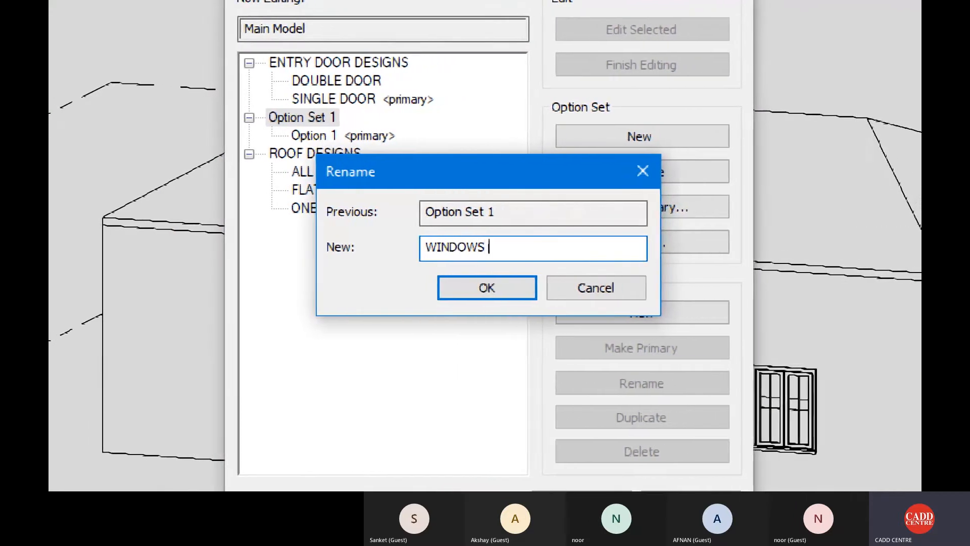
text(GNS)
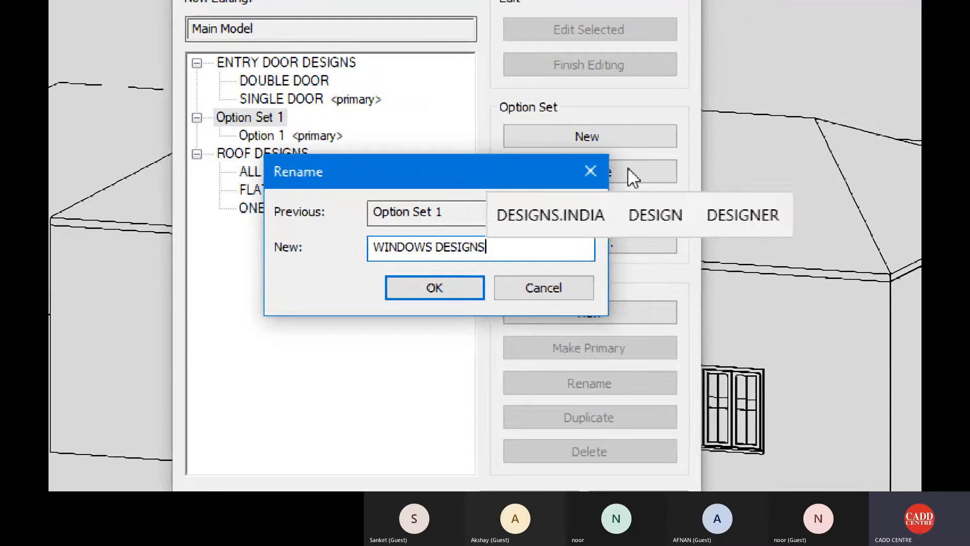
key(Return)
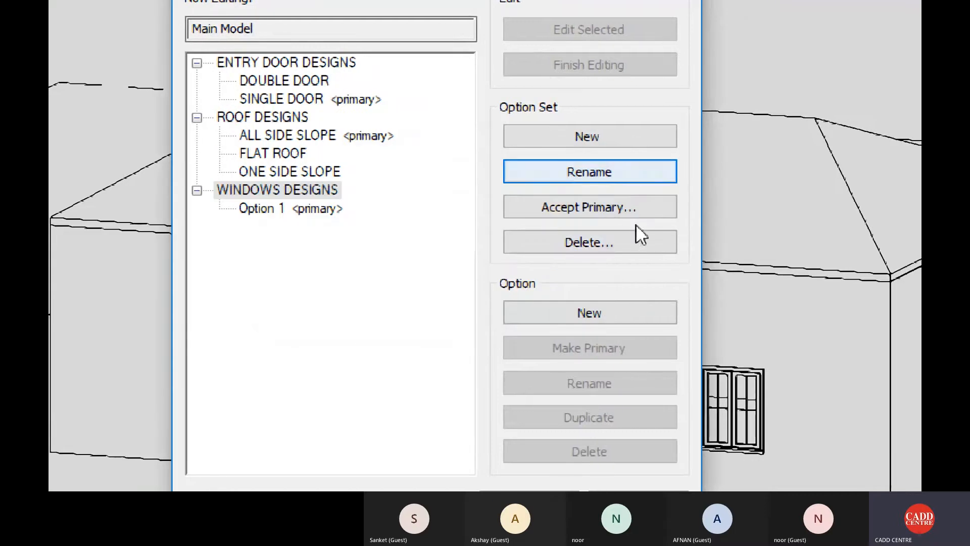
Step: Rename the primary option of the WINDOWS DESIGNS set as SMALL WINDOWS
click(343, 209)
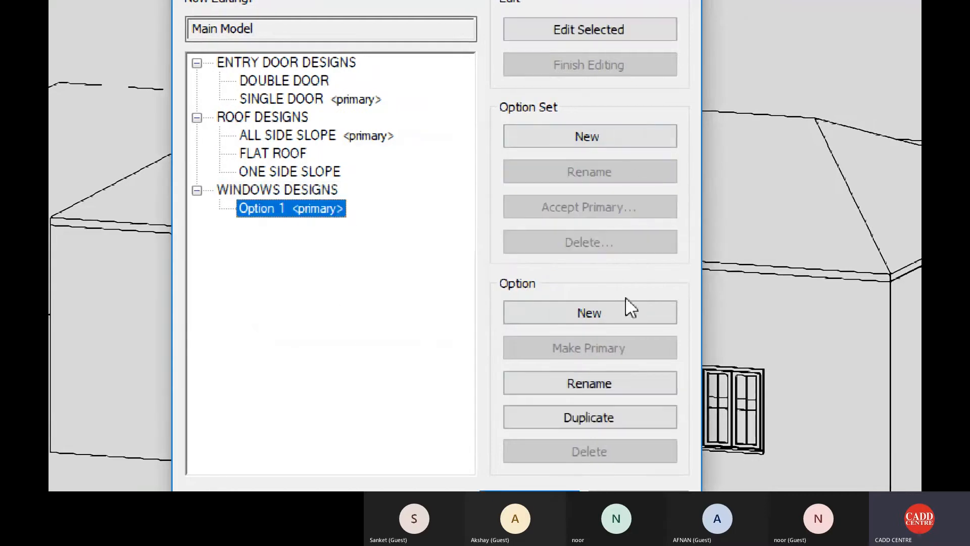
click(615, 384)
key(BackSpace)
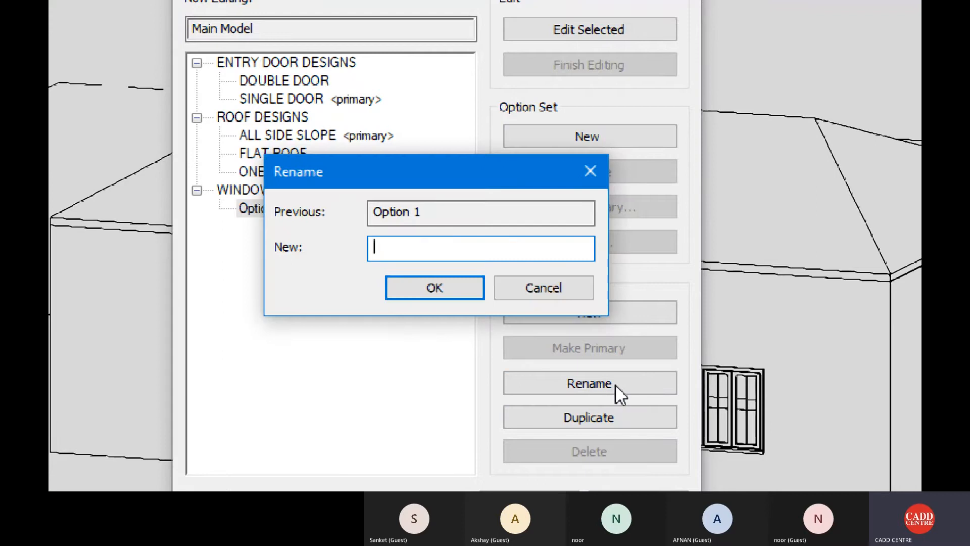
text(SMALL )
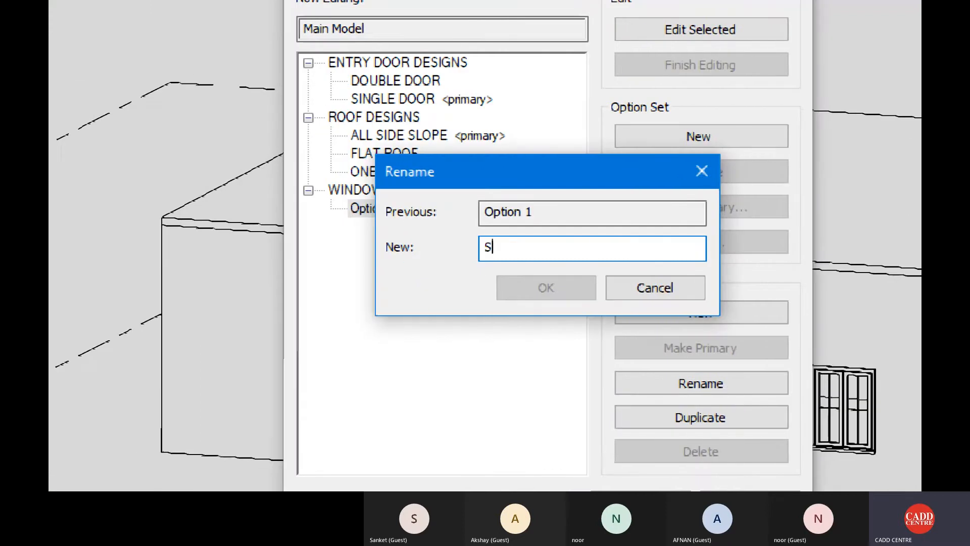
text(WINDO)
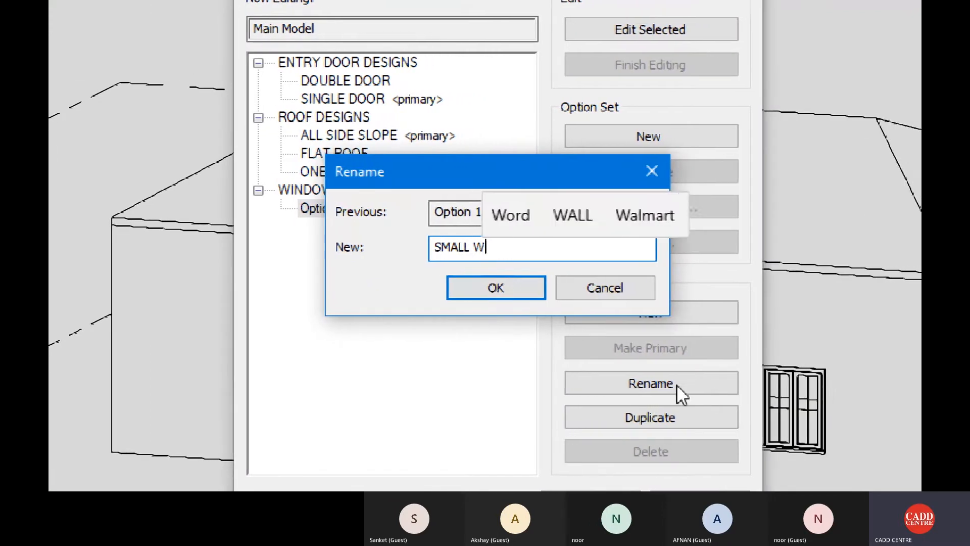
text(W)
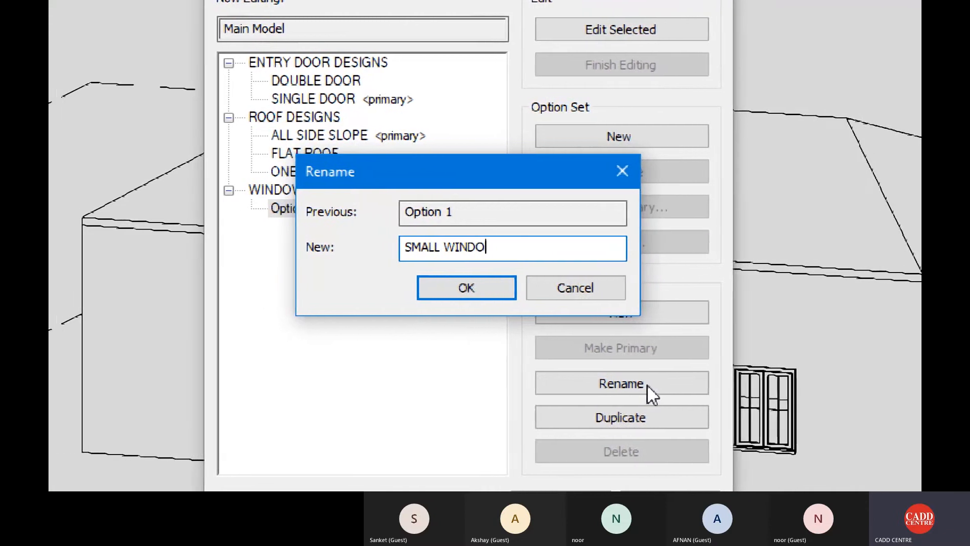
text(S)
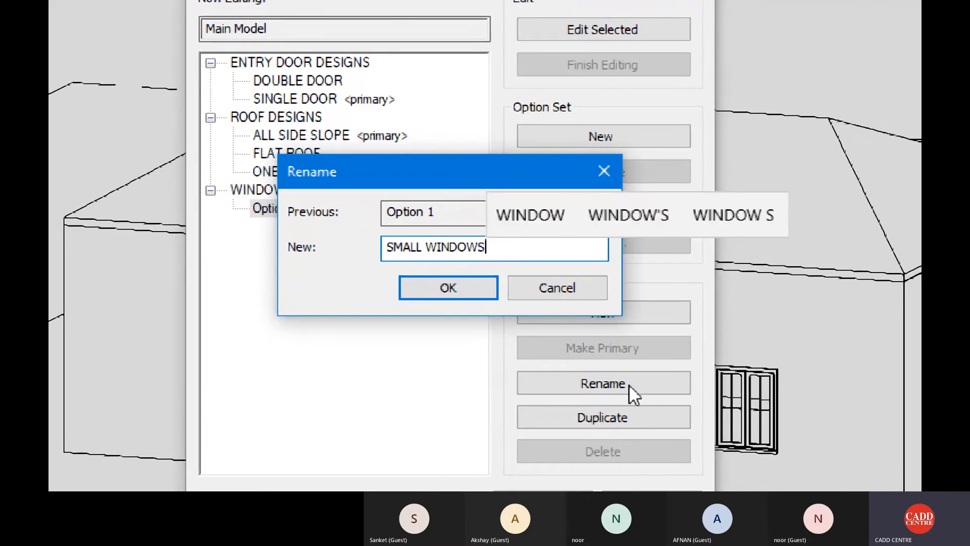
key(Return)
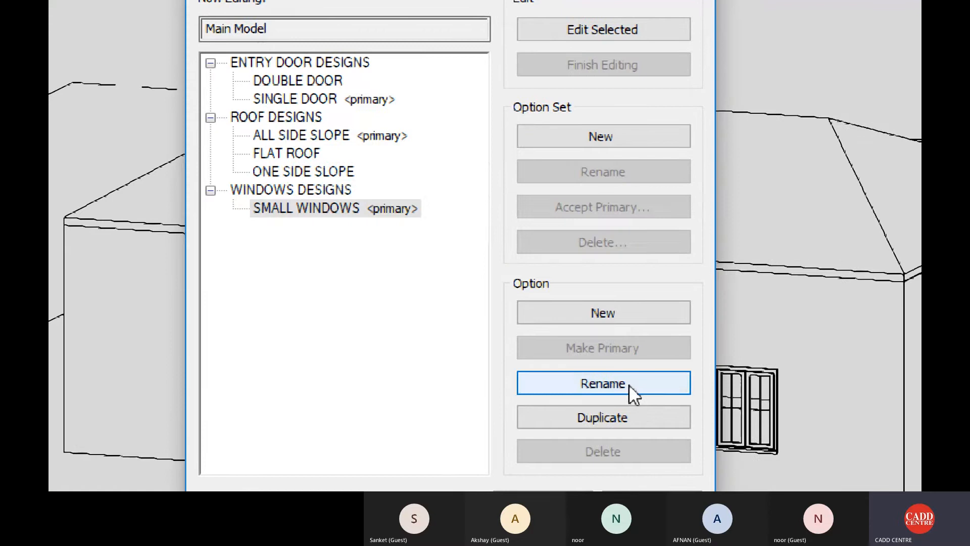
Step: Add a second option to the WINDOWS DESIGNS set and name it LARGE WINDOWS
click(632, 319)
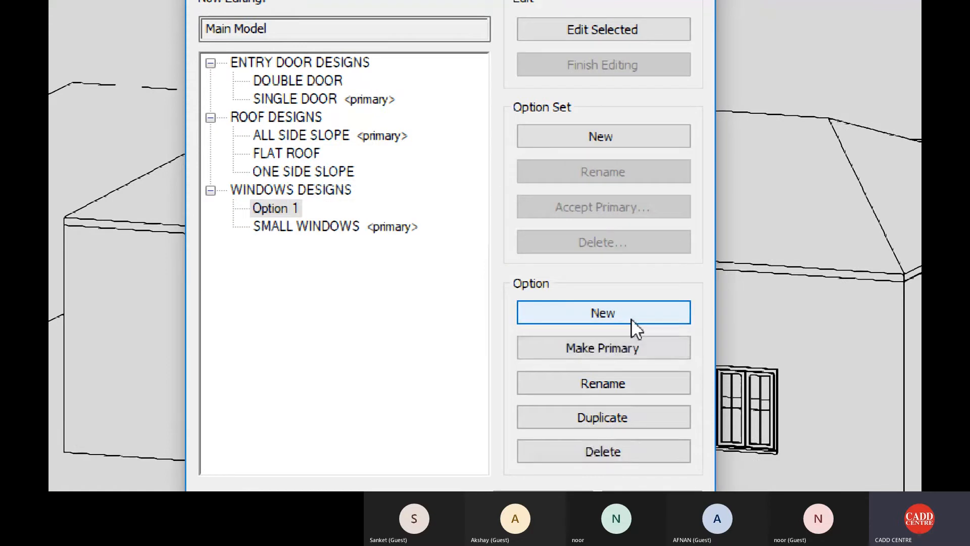
click(637, 318)
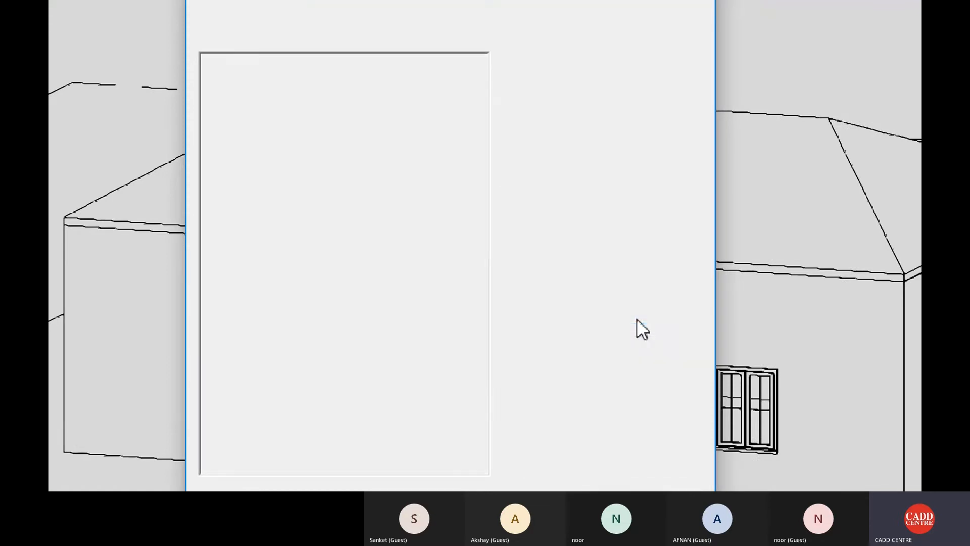
click(271, 208)
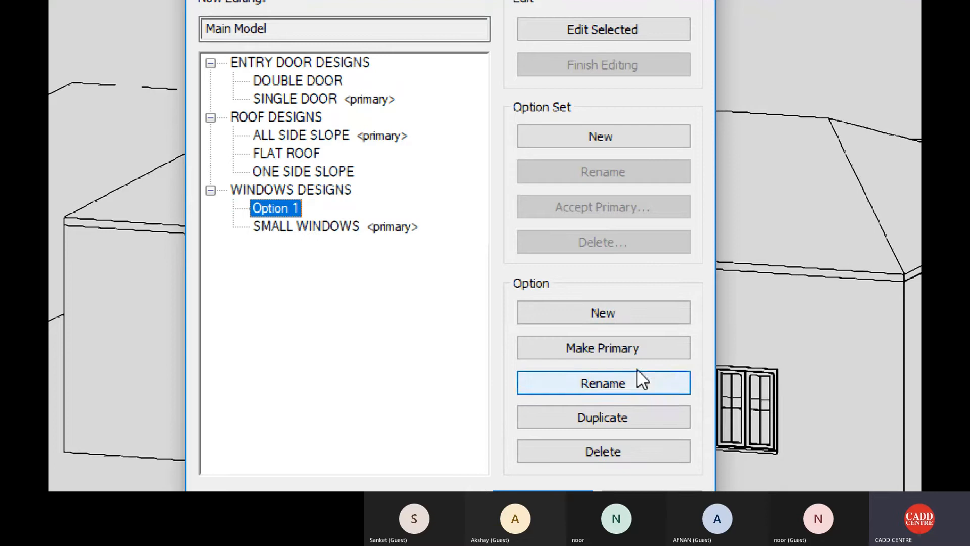
click(628, 378)
text(LARGE W)
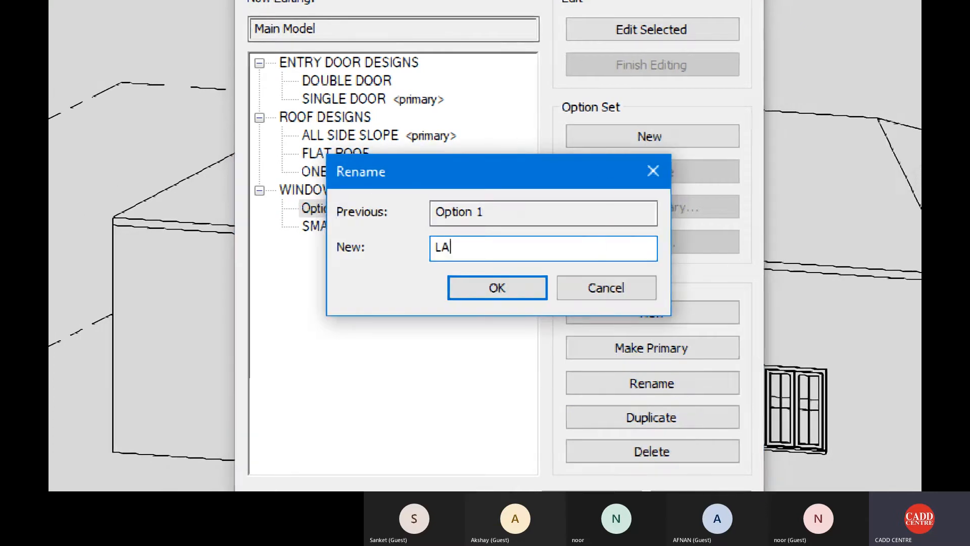
text(INDOWS)
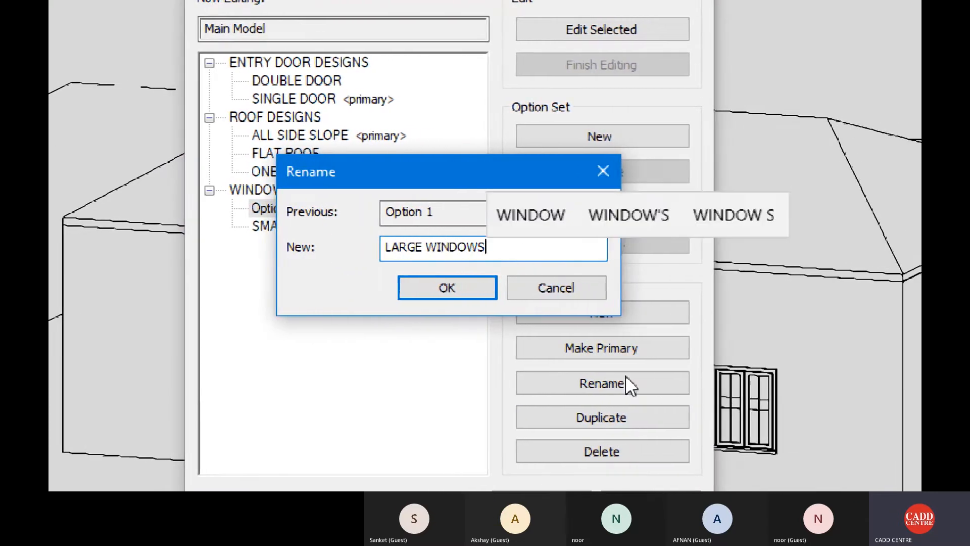
key(Return)
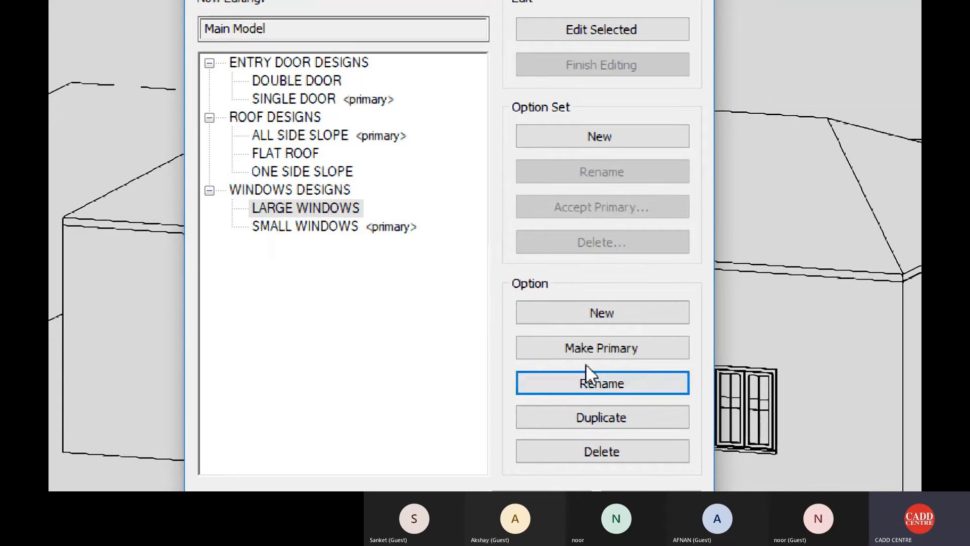
Step: Collapse the three option sets, close the design options dialog and bring the house's entry door side into view
click(209, 63)
click(209, 108)
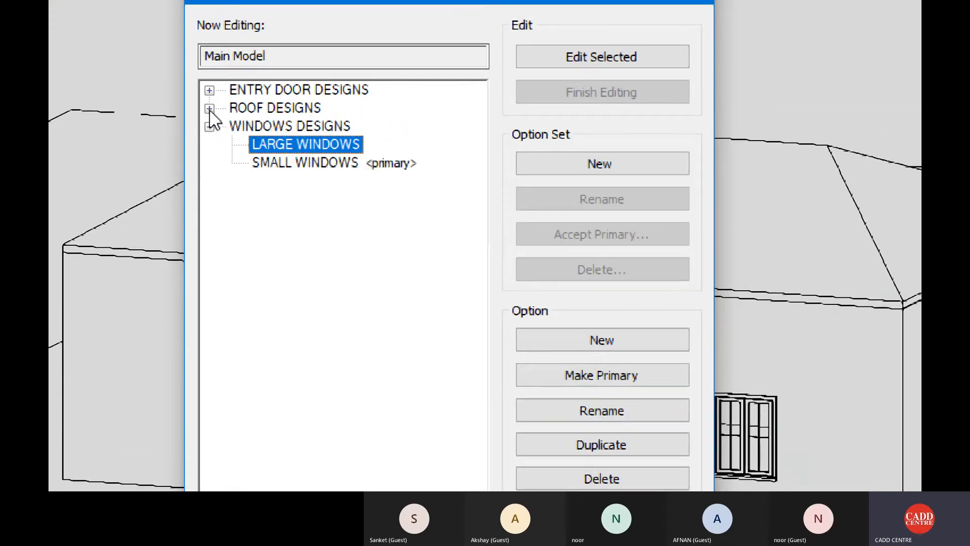
click(209, 126)
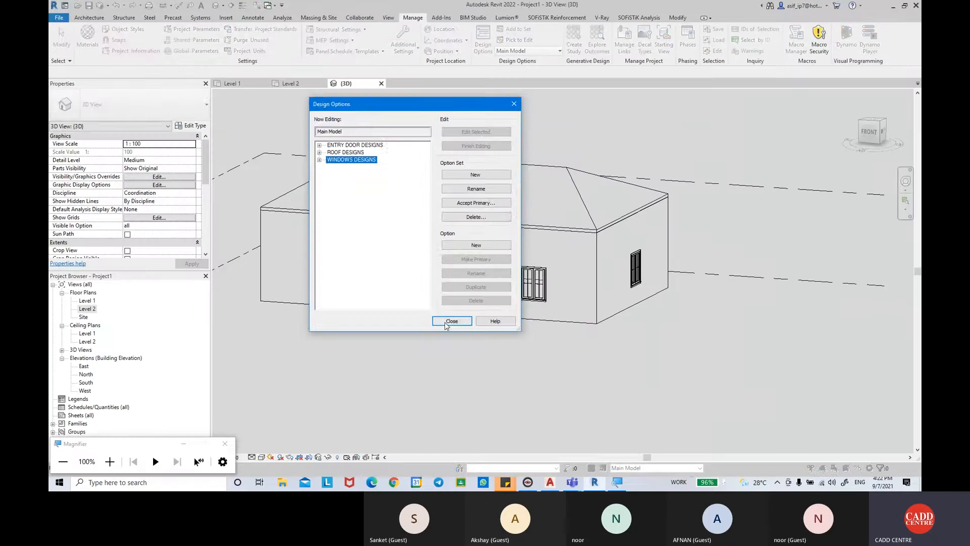
click(446, 325)
shift+middle_drag(405, 327, 460, 335)
scroll(460, 334, up, 2)
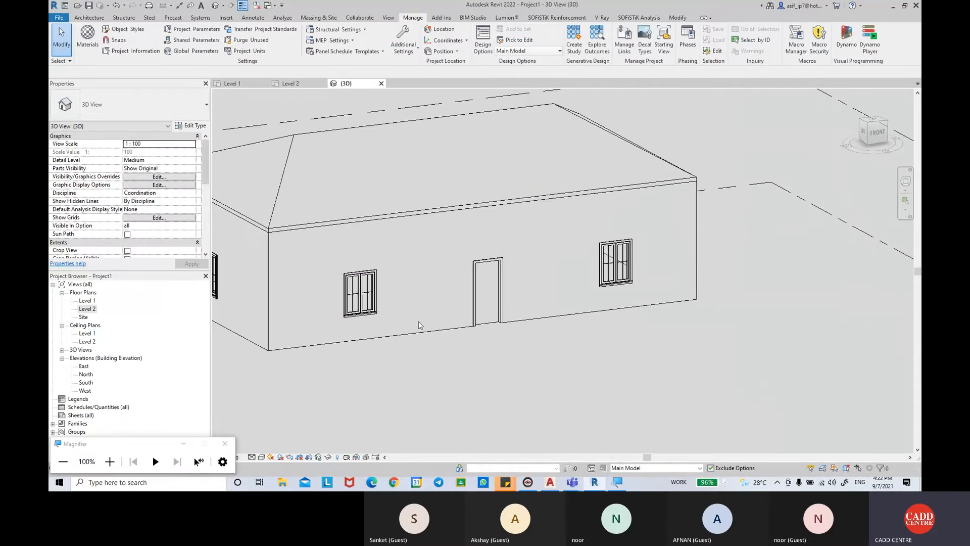
Step: Select all six double casement windows on the four sides of the house
click(370, 298)
ctrl+click(616, 263)
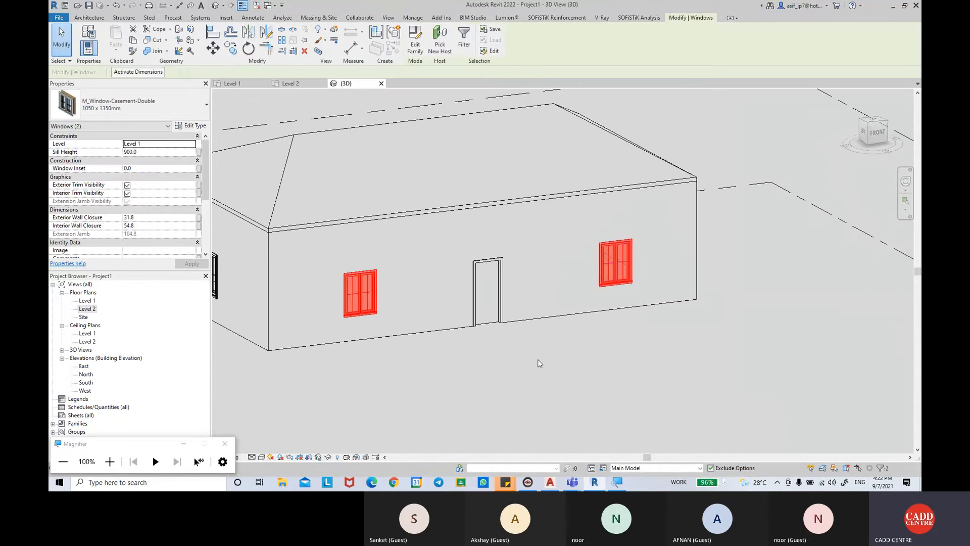
shift+middle_drag(414, 360, 377, 368)
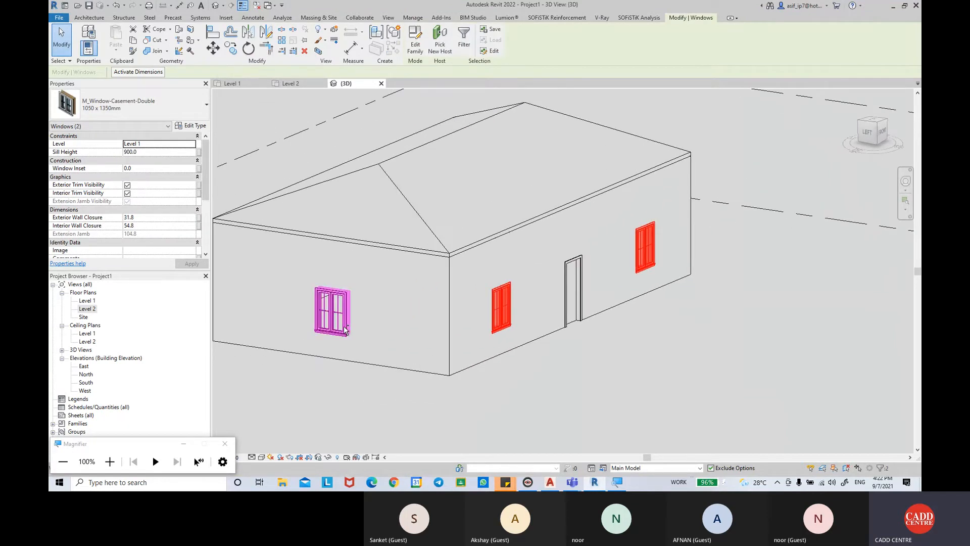
ctrl+click(331, 312)
shift+middle_drag(387, 409, 485, 384)
ctrl+click(433, 329)
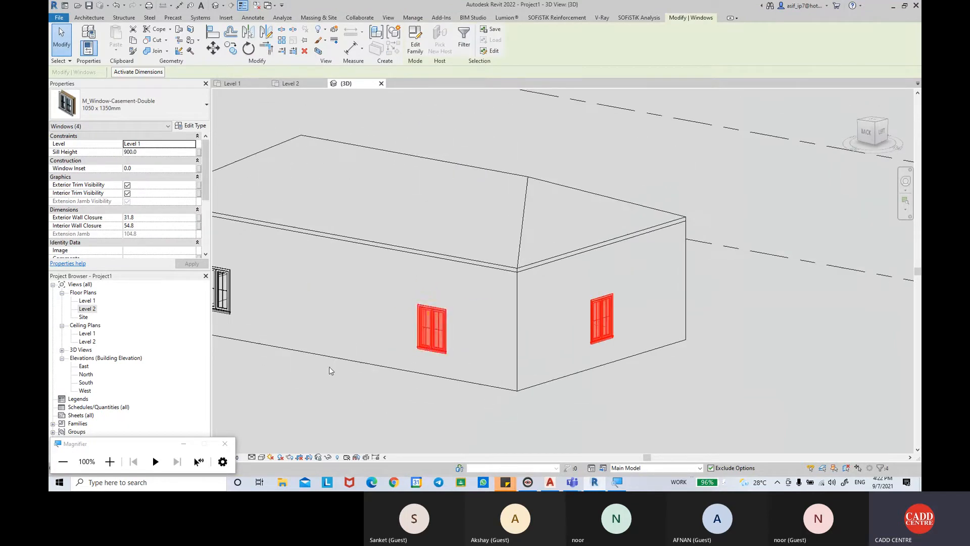
shift+middle_drag(334, 372, 493, 320)
ctrl+click(492, 319)
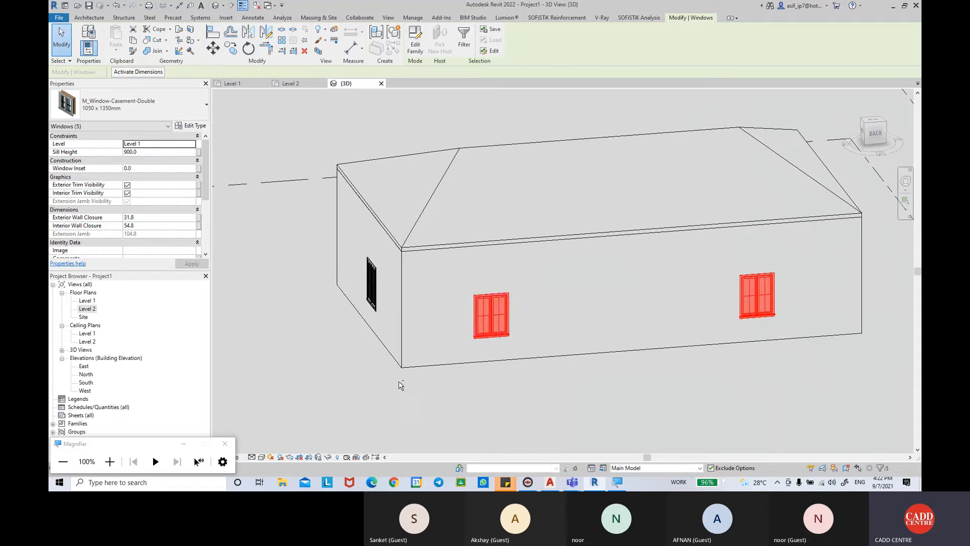
shift+middle_drag(401, 384, 514, 371)
ctrl+click(518, 357)
shift+middle_drag(453, 363, 590, 367)
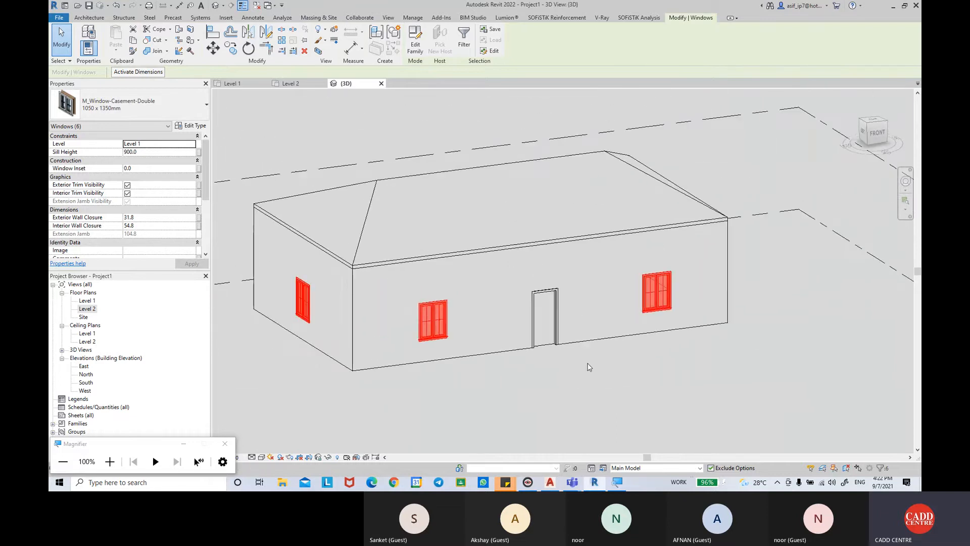
Step: Switch to the Microsoft Teams meeting, admit the guest waiting in the lobby and return to the house model
mouse_move(572, 482)
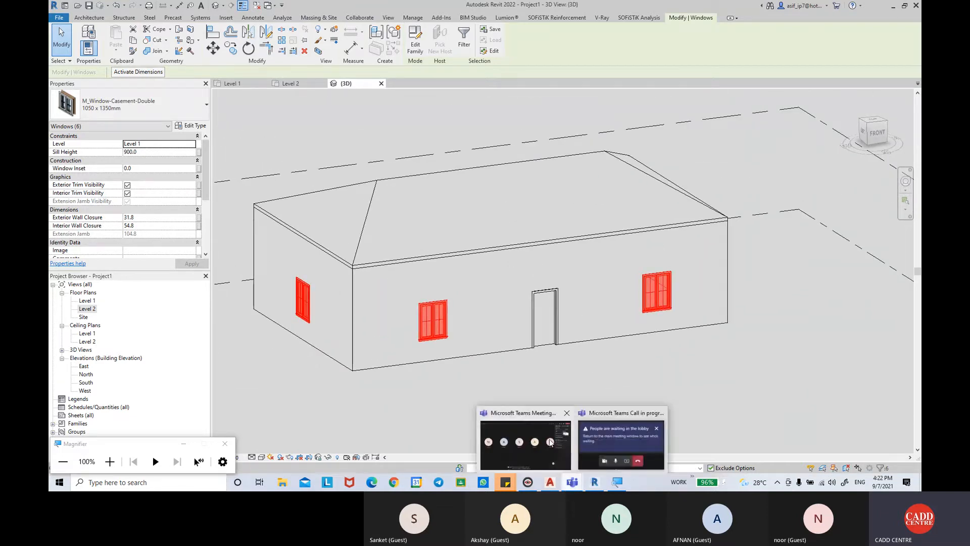
click(550, 443)
click(896, 130)
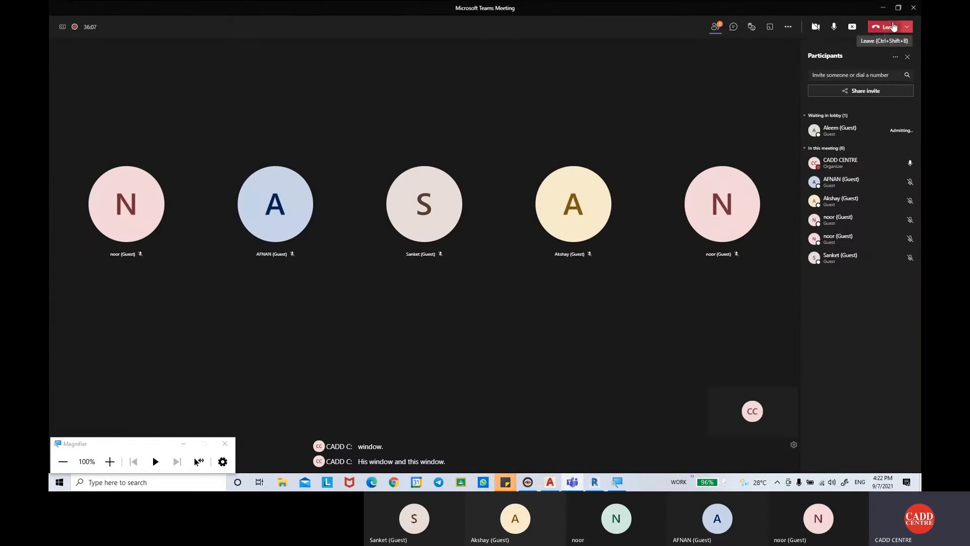
click(883, 8)
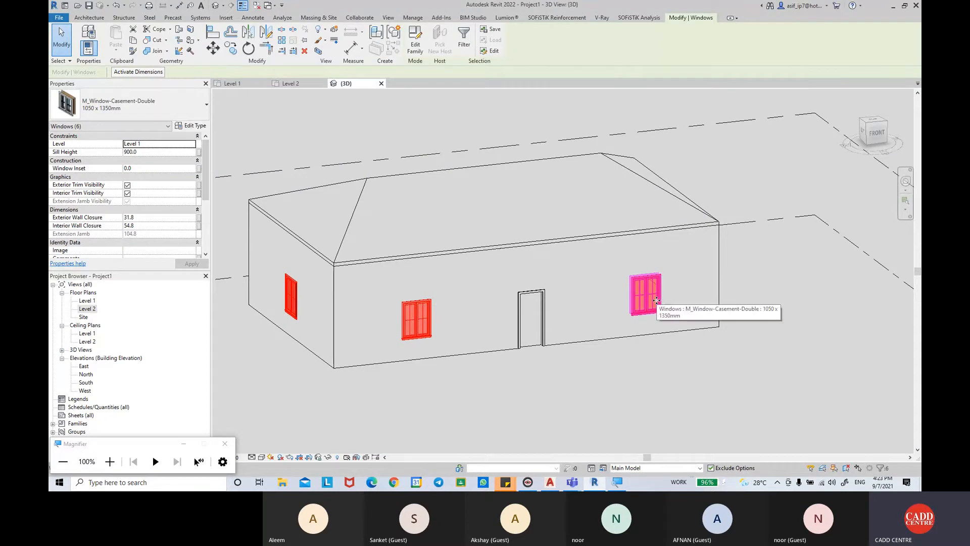
click(554, 362)
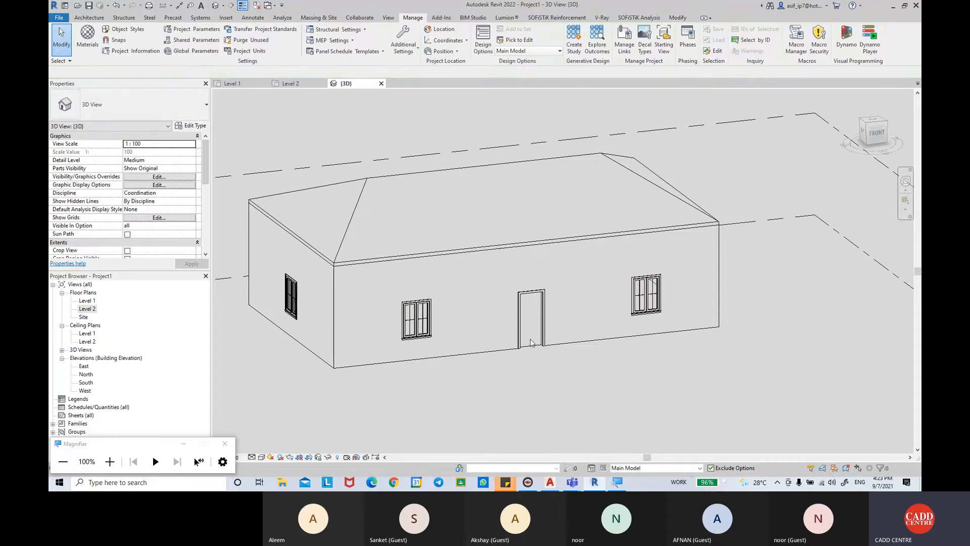
click(532, 324)
click(502, 167)
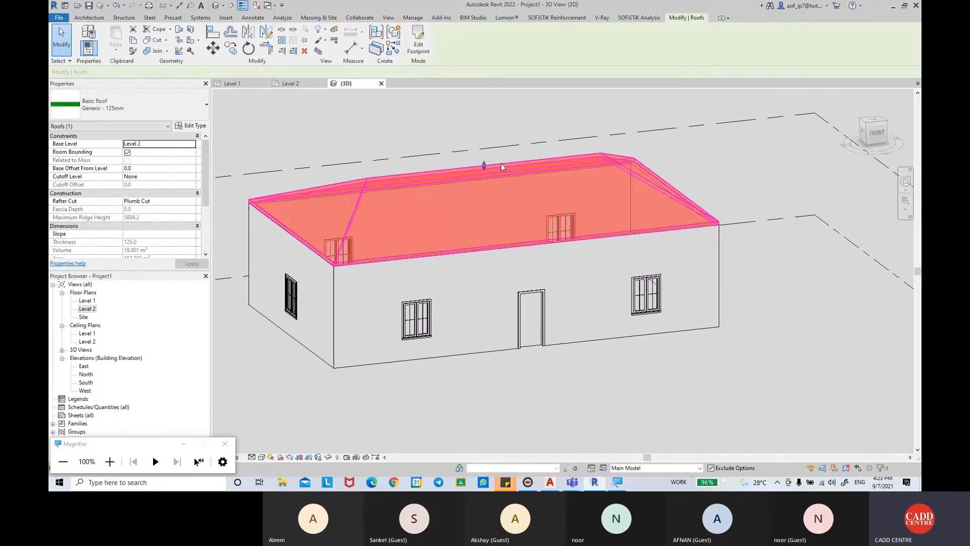
click(599, 356)
Step: Select the six casement windows again, going around the house from the entry door side
click(652, 298)
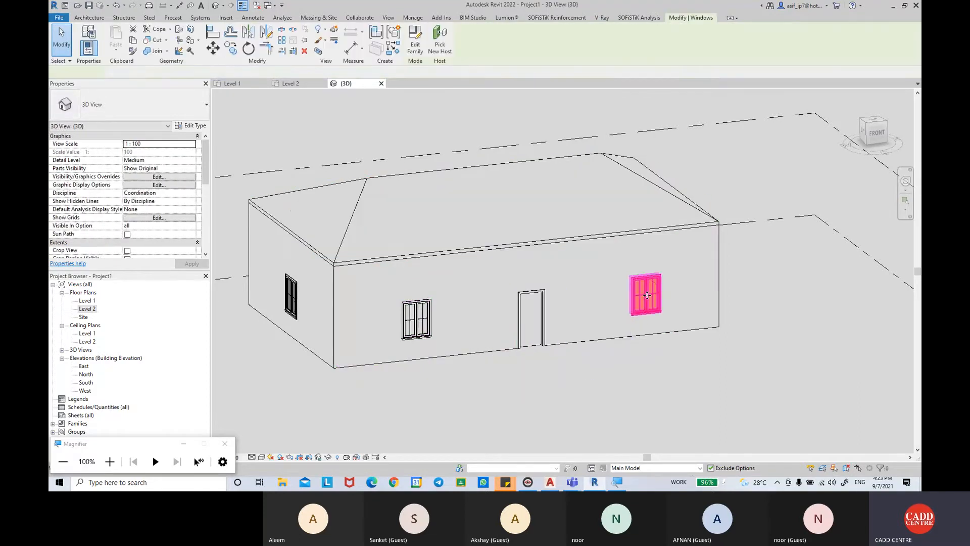
ctrl+click(423, 337)
ctrl+click(291, 296)
shift+middle_drag(291, 296, 517, 360)
ctrl+click(452, 320)
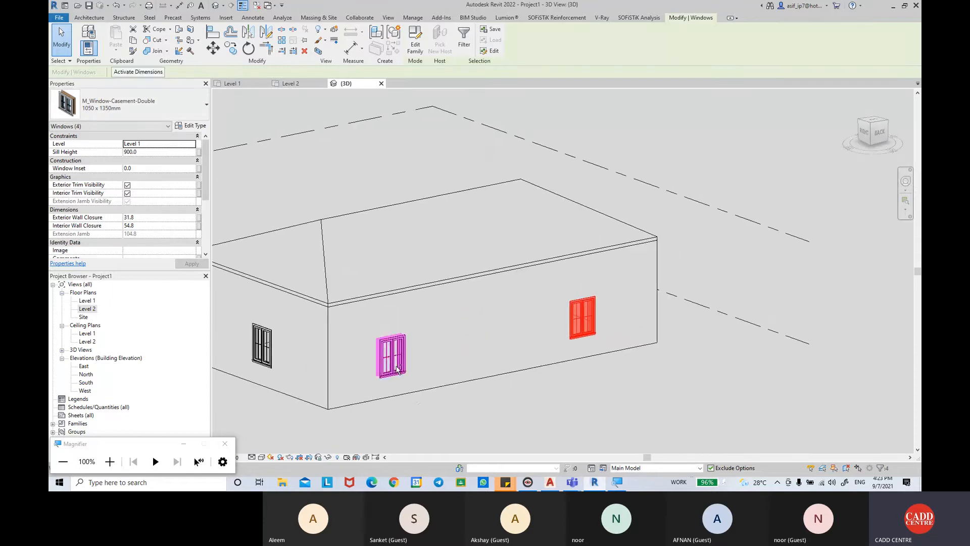
ctrl+click(394, 363)
middle_drag(377, 384, 561, 341)
ctrl+click(444, 308)
shift+middle_drag(412, 330, 620, 361)
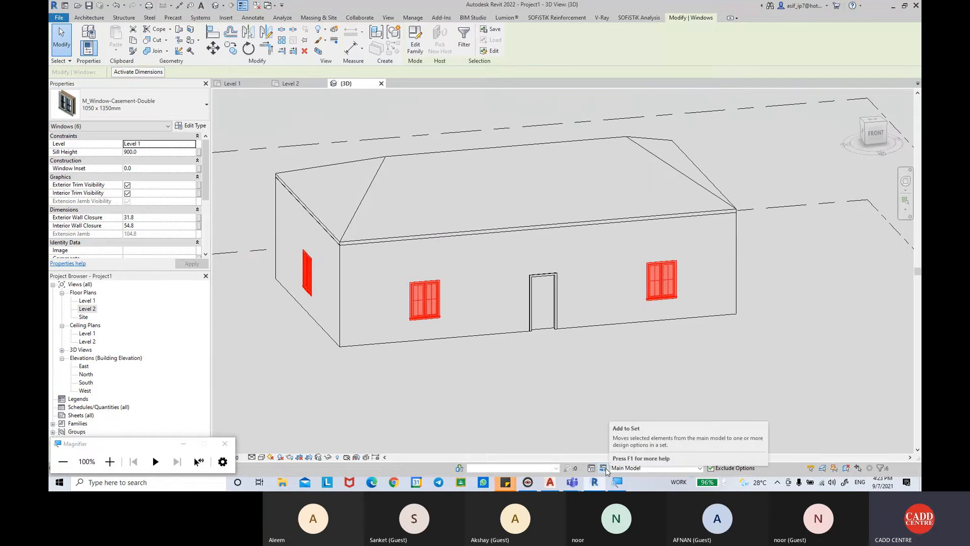
Step: Make SMALL WINDOWS the active design option
ctrl+alt+scroll(606, 468, up, 3)
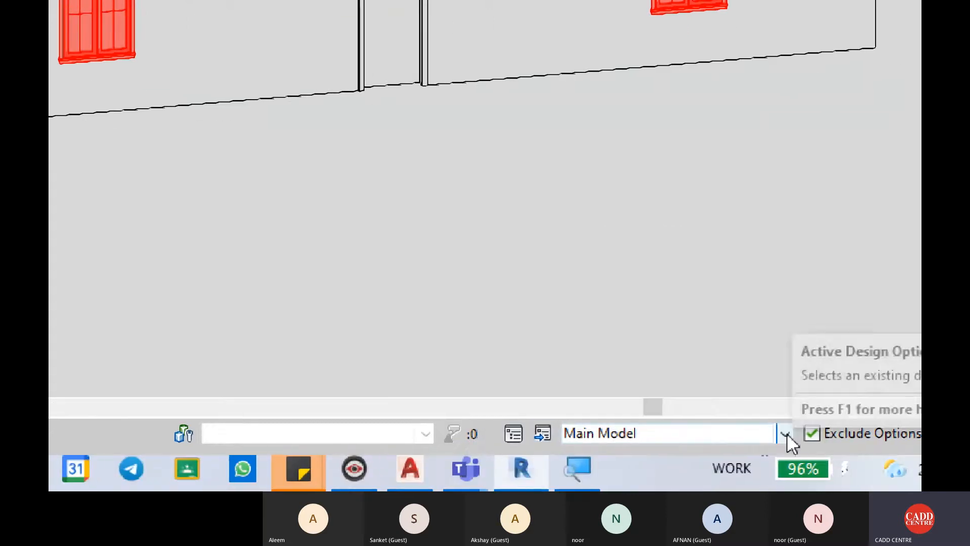
click(787, 433)
click(787, 433)
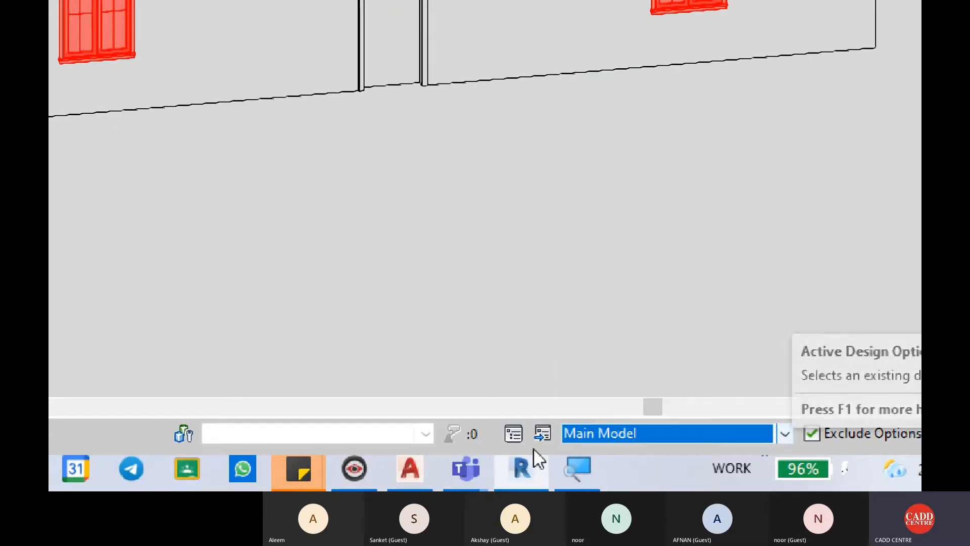
click(592, 439)
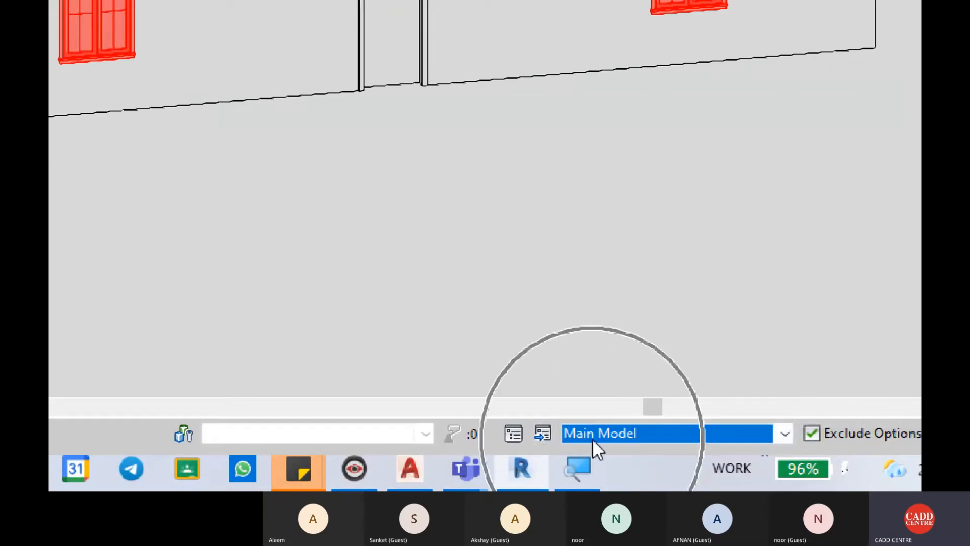
click(784, 434)
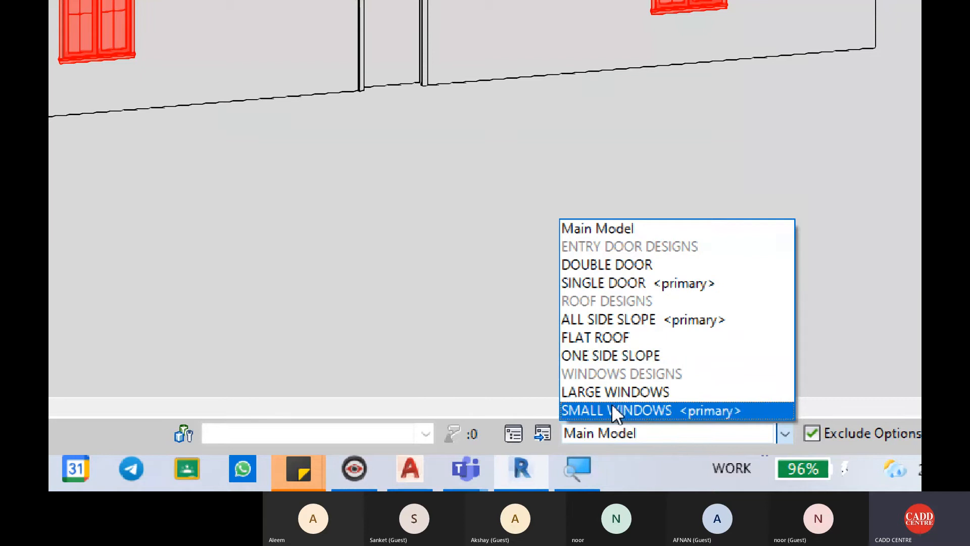
key(ctrl)
click(619, 410)
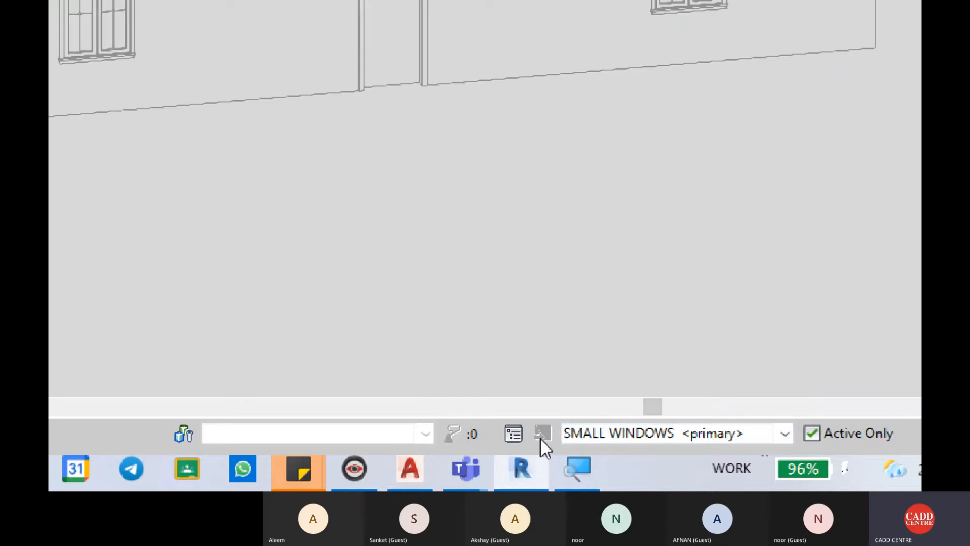
Step: Set the active design option back to Main Model
scroll(519, 225, down, 4)
middle_drag(530, 223, 563, 405)
scroll(539, 310, down, 3)
scroll(539, 308, up, 1)
middle_drag(538, 308, 541, 294)
key(super+minus)
key(super+minus)
key(super+minus)
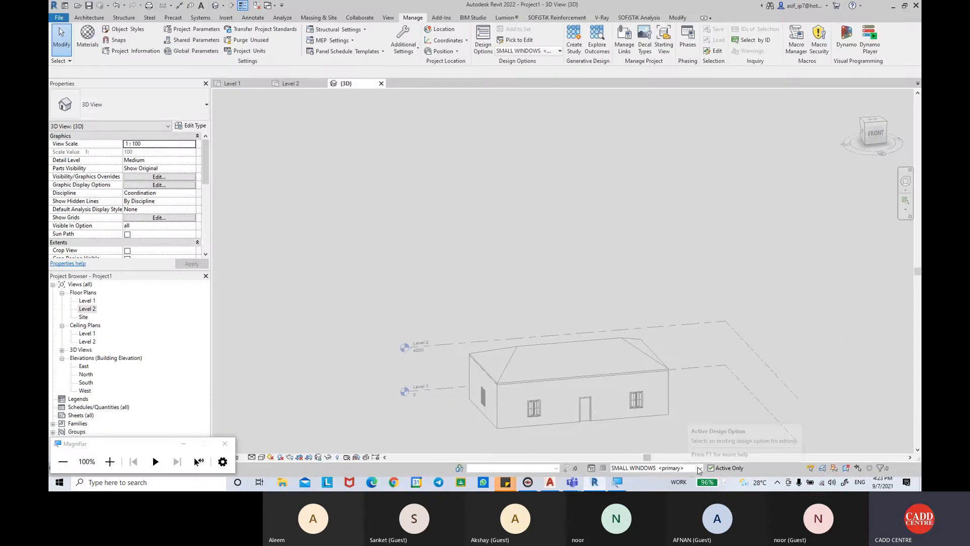
click(670, 467)
click(624, 388)
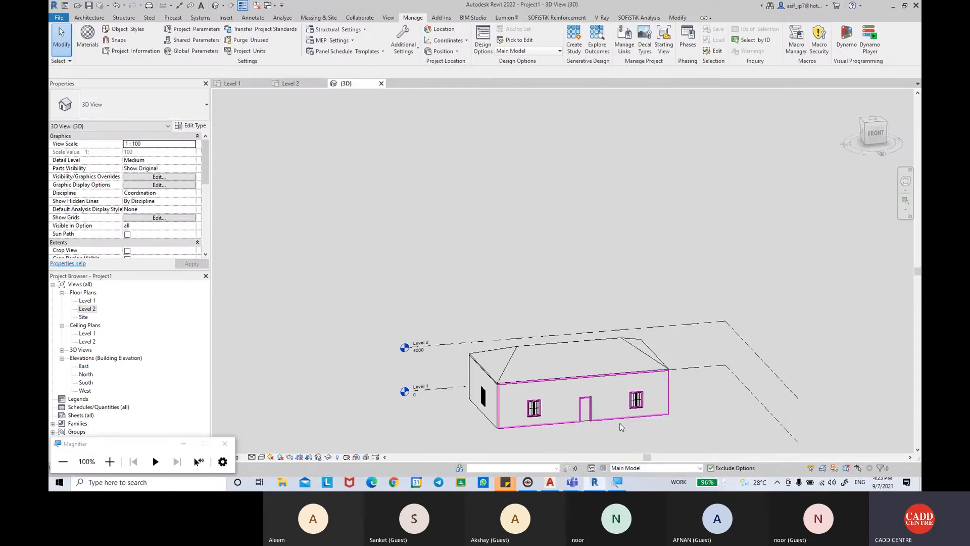
Step: Select all six casement windows of the main model
click(534, 408)
ctrl+click(636, 399)
ctrl+click(484, 397)
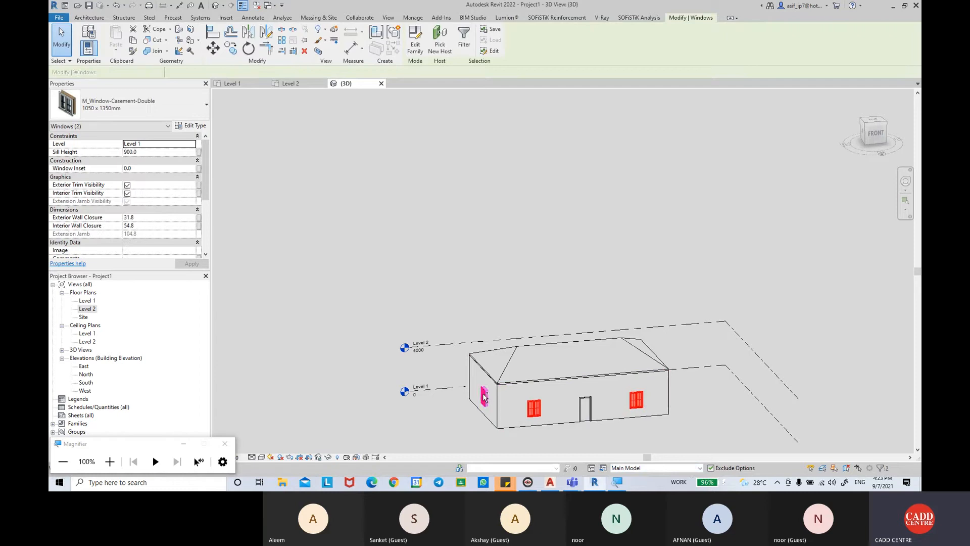
shift+middle_drag(484, 397, 579, 386)
ctrl+click(578, 383)
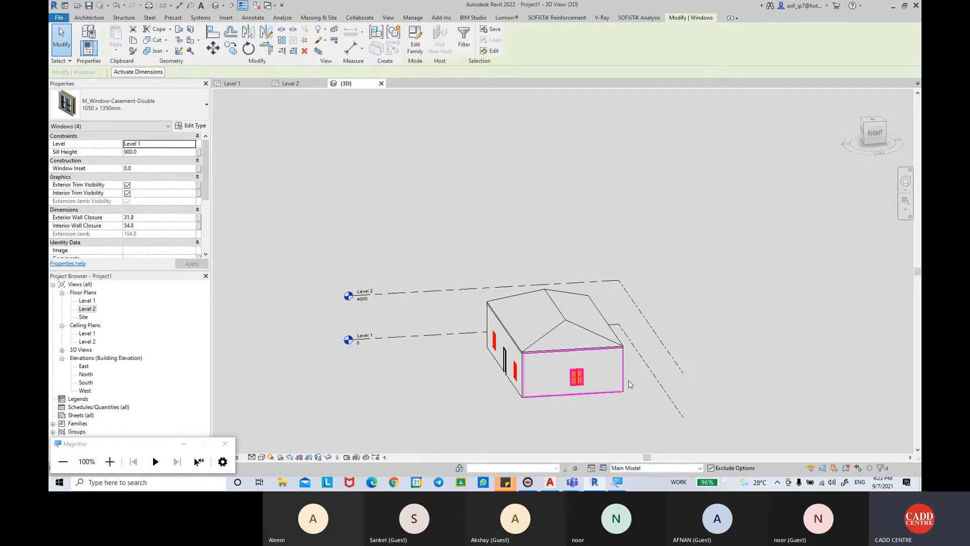
shift+middle_drag(642, 382, 487, 382)
ctrl+click(507, 380)
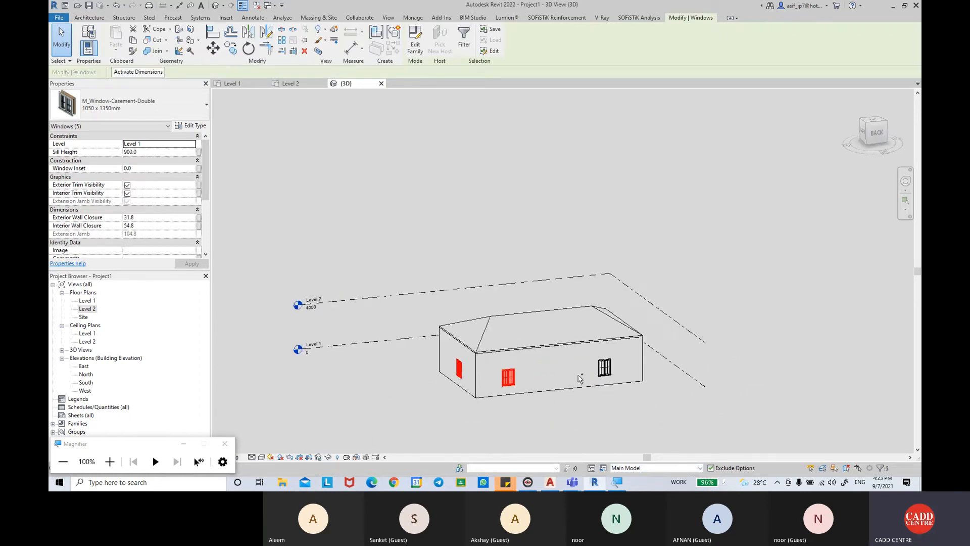
ctrl+click(608, 368)
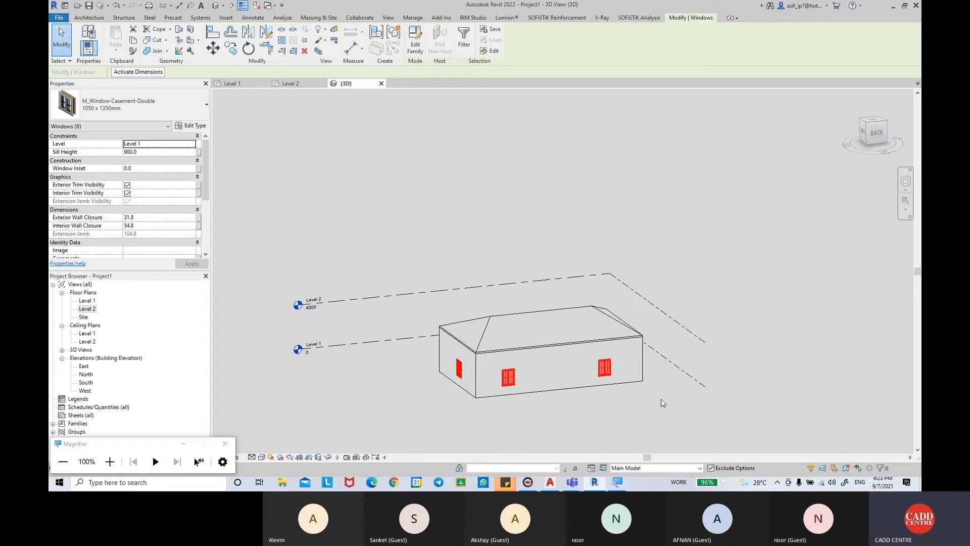
Step: Try to add the selected windows to the LARGE WINDOWS and SMALL WINDOWS options of the WINDOWS DESIGNS set
click(604, 468)
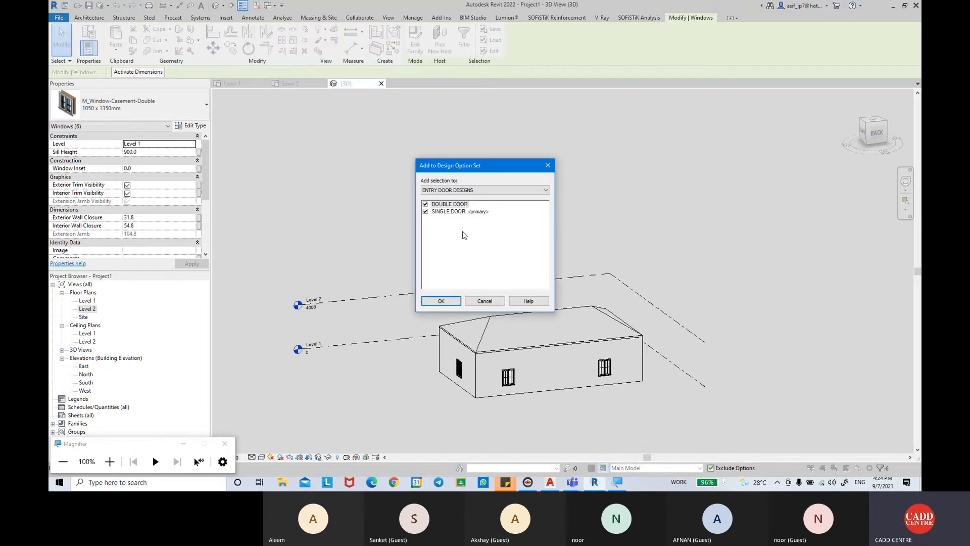
click(471, 189)
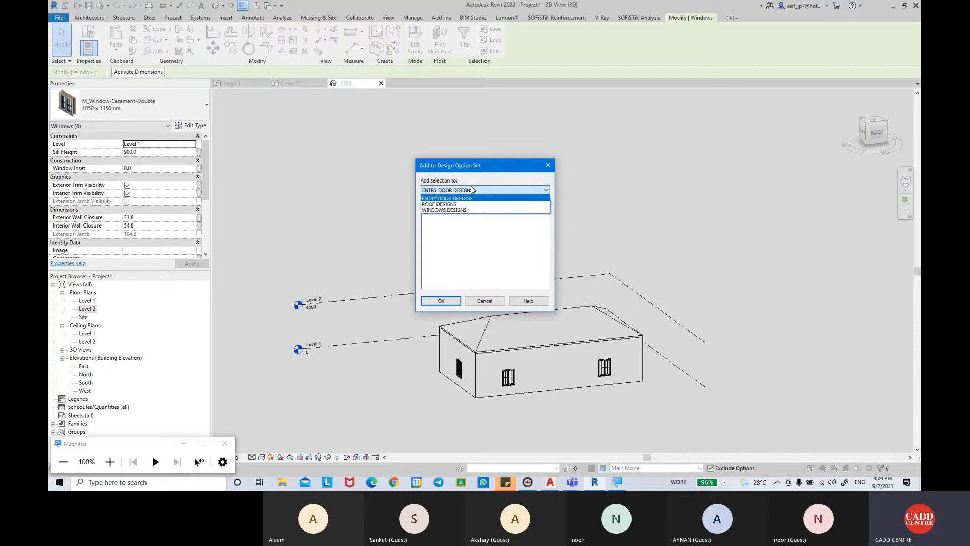
click(451, 210)
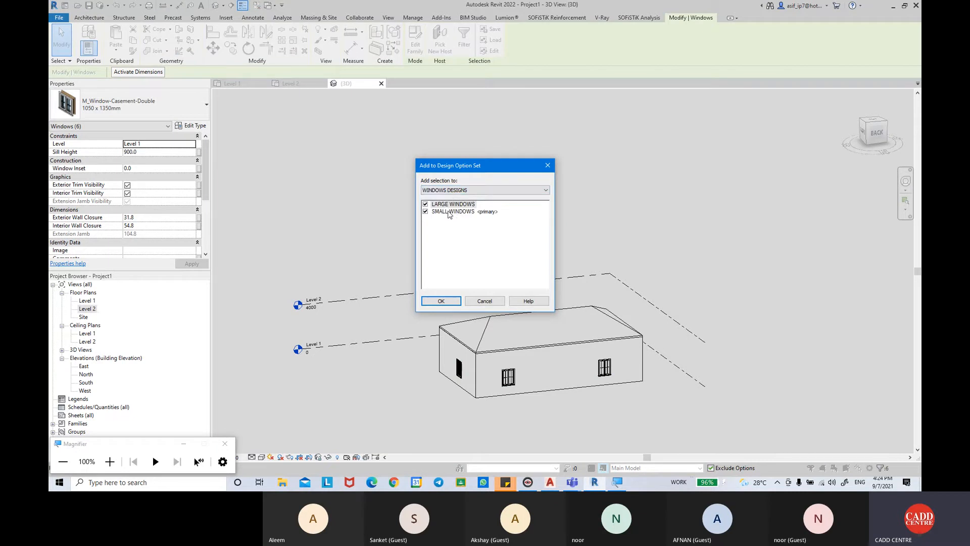
click(445, 206)
click(453, 212)
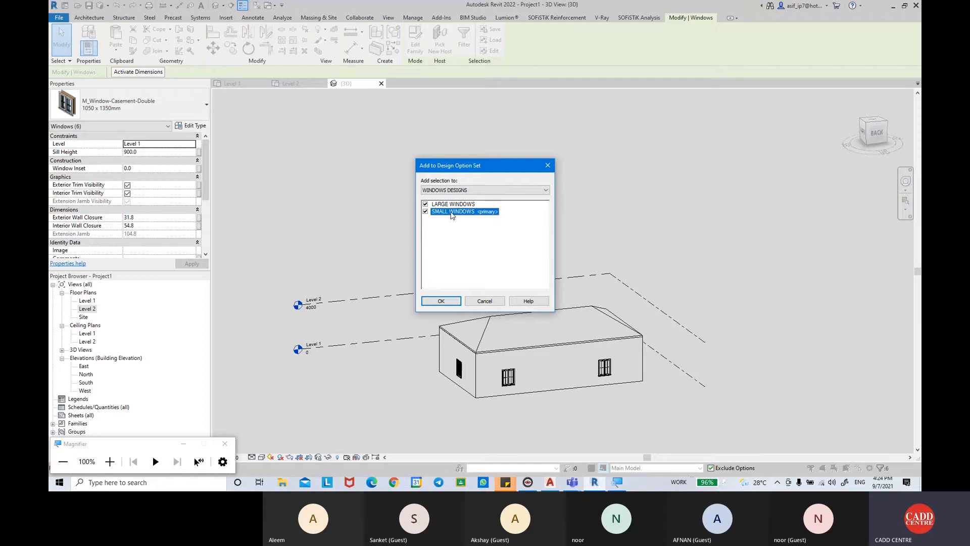
click(446, 305)
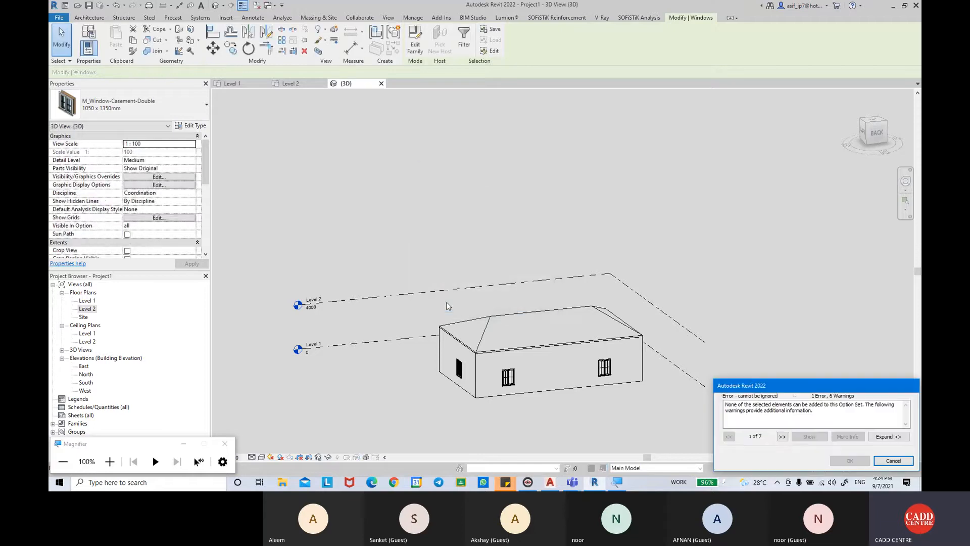
Step: Review the error and the first warning about the windows, then cancel adding them to the option set
drag(744, 365, 460, 239)
click(430, 262)
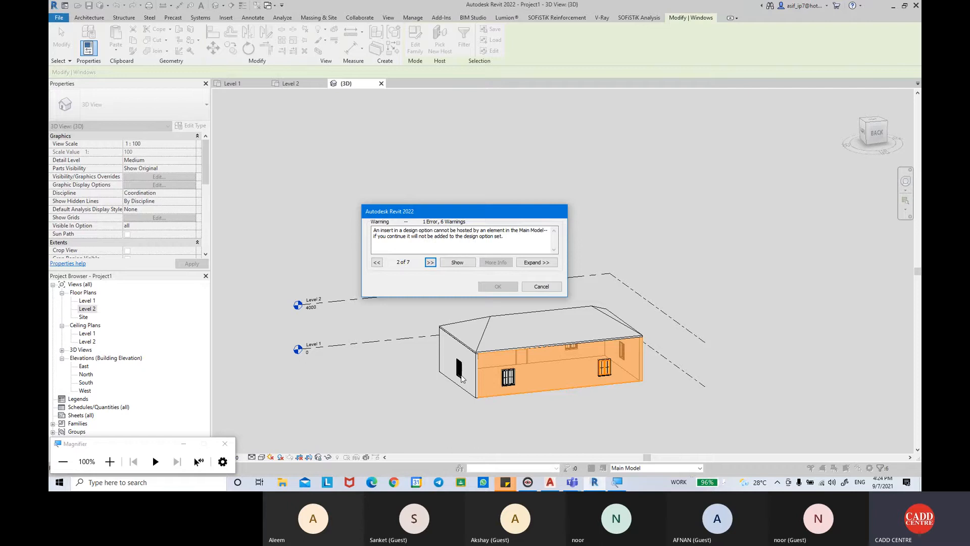
click(540, 287)
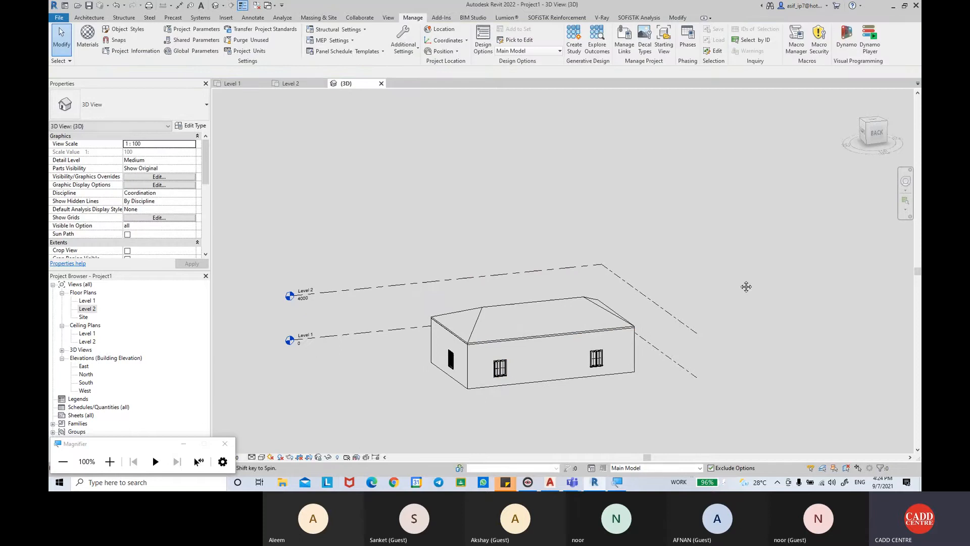
Step: Select all six windows of the house together with the four exterior walls that host them
scroll(627, 394, up, 2)
click(579, 339)
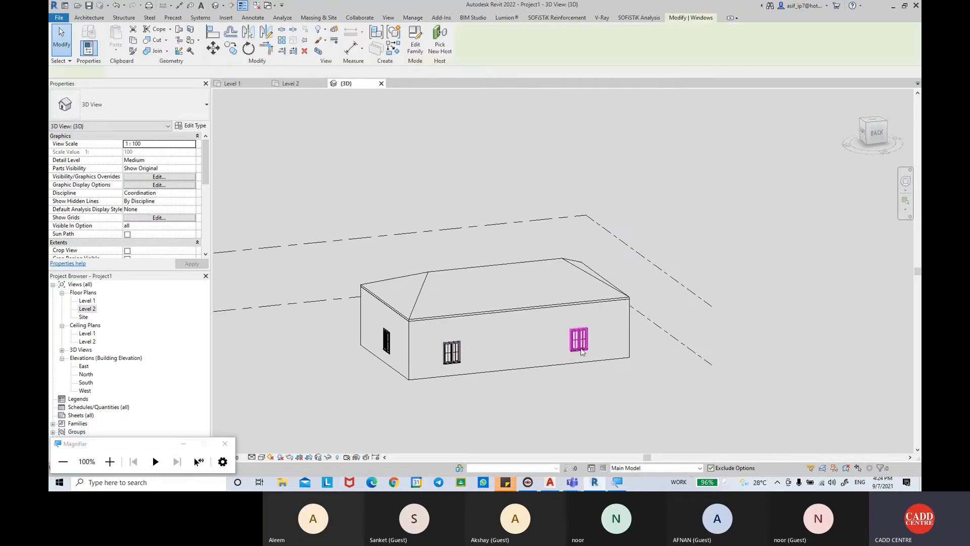
ctrl+click(452, 352)
ctrl+click(463, 378)
shift+middle_drag(450, 384, 481, 422)
ctrl+click(390, 359)
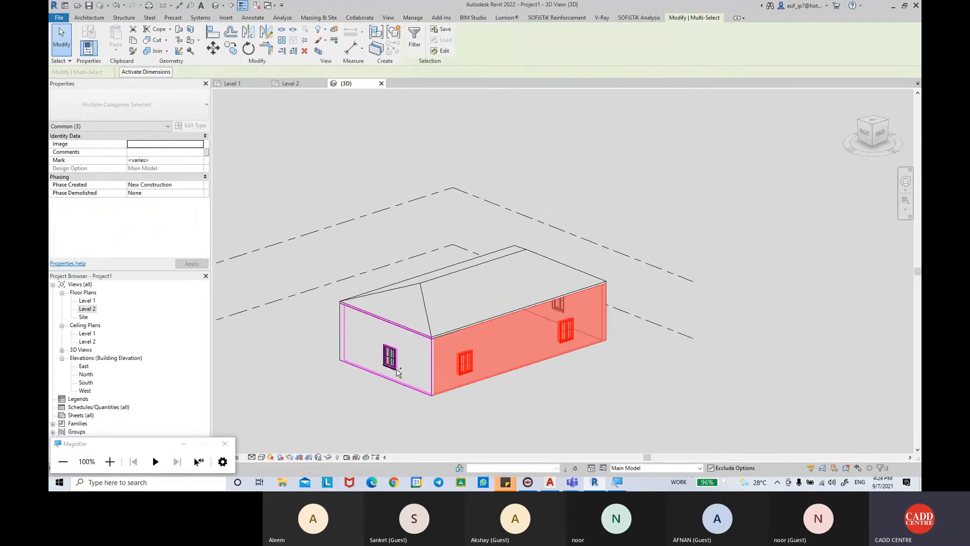
ctrl+click(399, 380)
shift+middle_drag(400, 380, 392, 359)
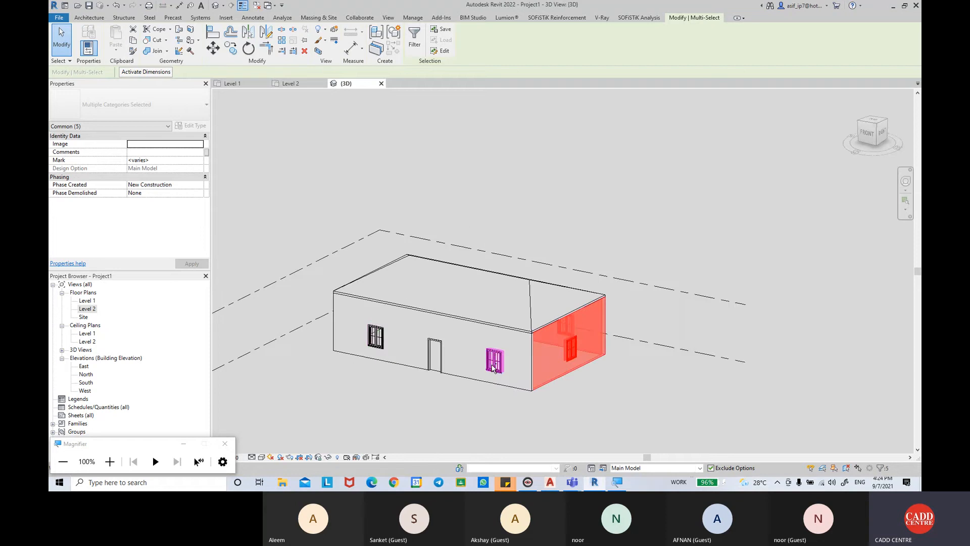
ctrl+click(376, 336)
ctrl+click(414, 369)
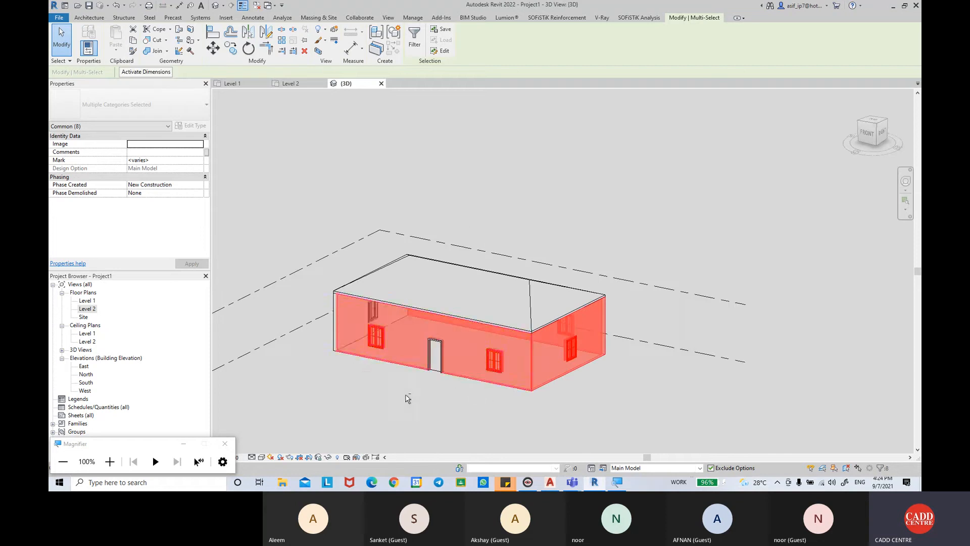
shift+middle_drag(408, 397, 581, 404)
ctrl+click(418, 364)
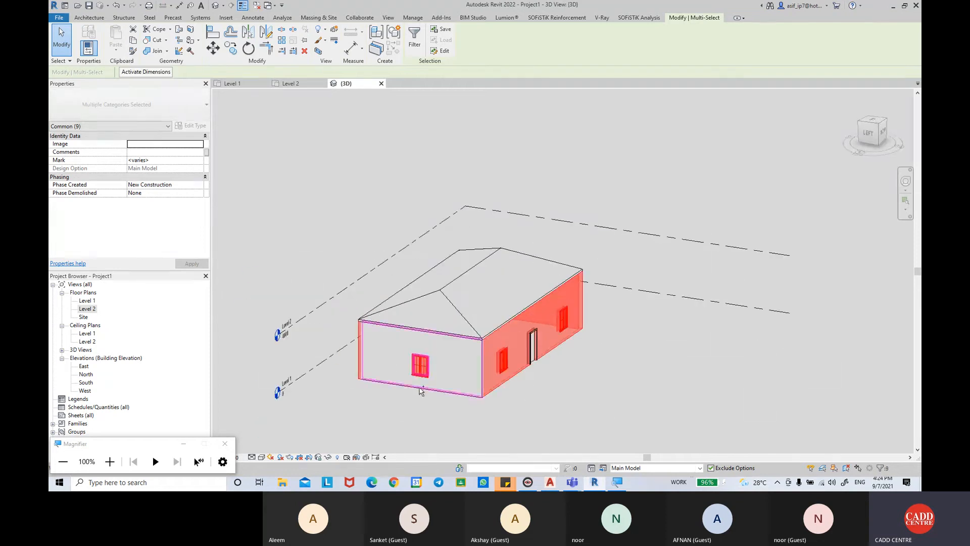
ctrl+click(424, 385)
Step: Add the selected windows and walls to both the LARGE WINDOWS and SMALL WINDOWS options of the WINDOWS DESIGNS set
click(607, 467)
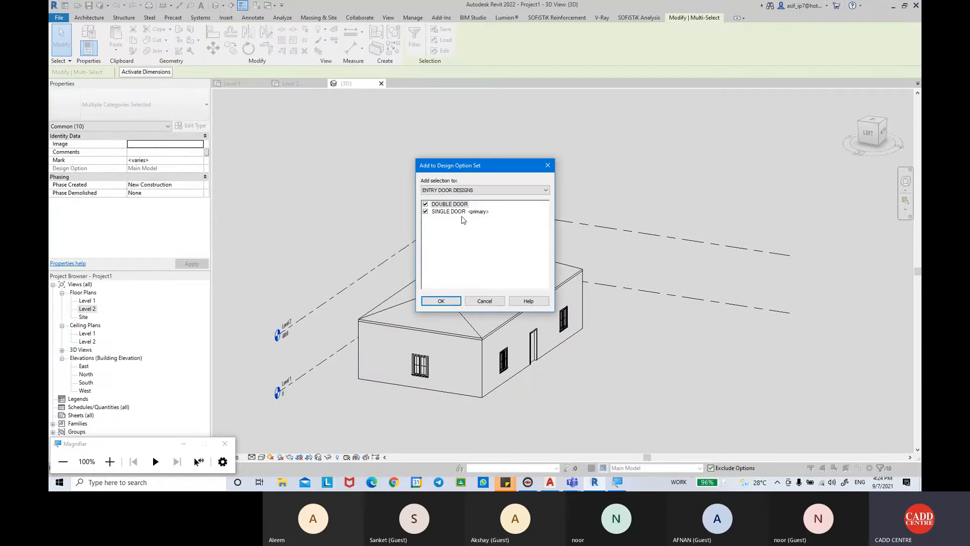
click(454, 191)
click(450, 210)
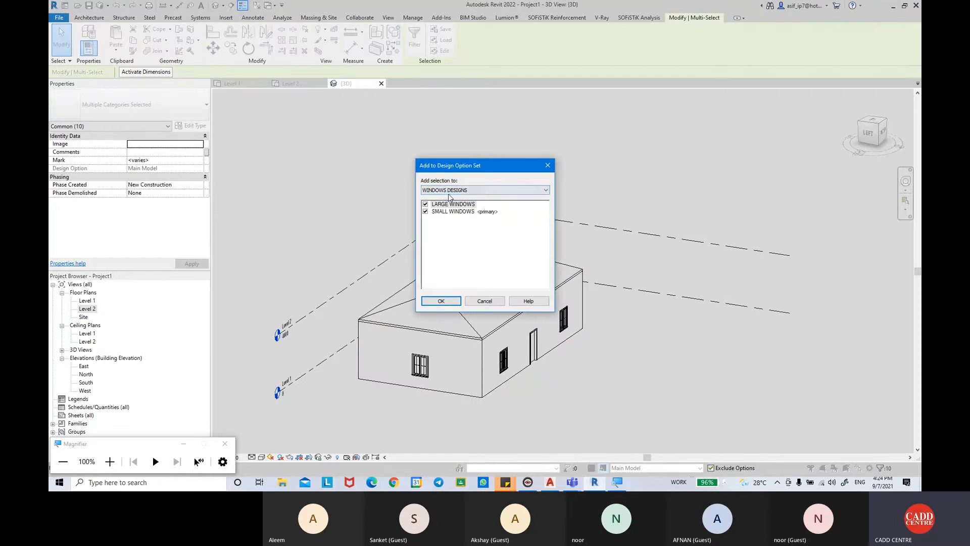
click(441, 302)
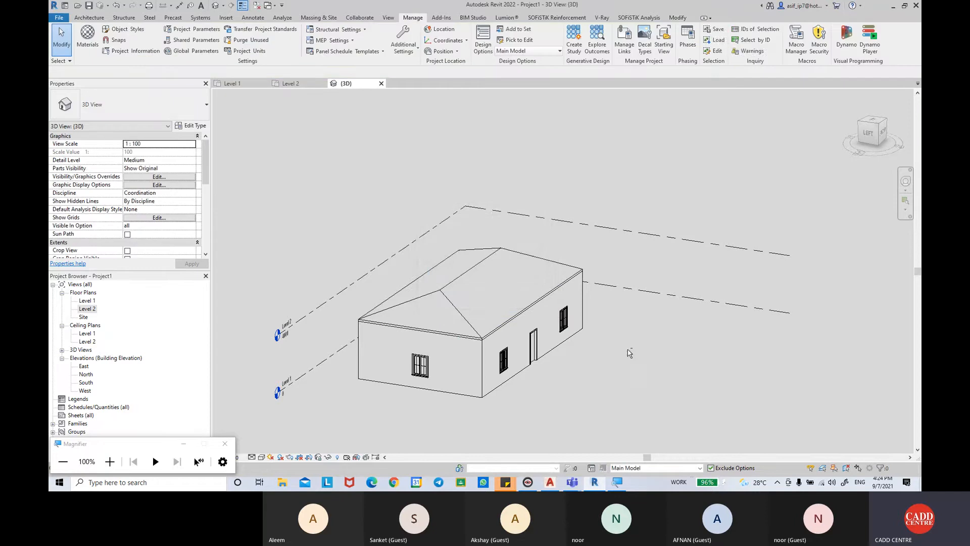
Step: Add the hip roof to the ALL SIDE SLOPE, FLAT ROOF and ONE SIDE SLOPE options of the ROOF DESIGNS set
shift+middle_drag(455, 323, 589, 357)
scroll(543, 362, up, 1)
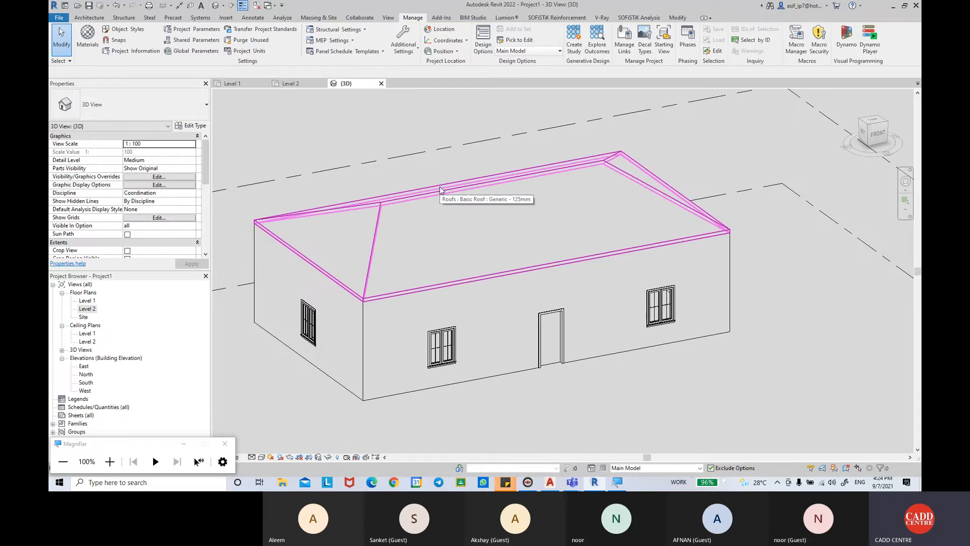
click(440, 188)
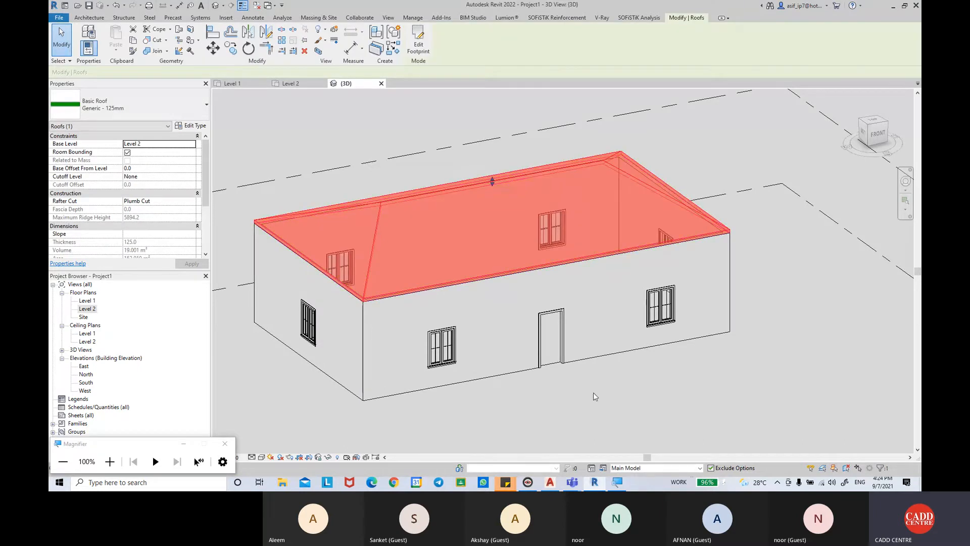
click(604, 468)
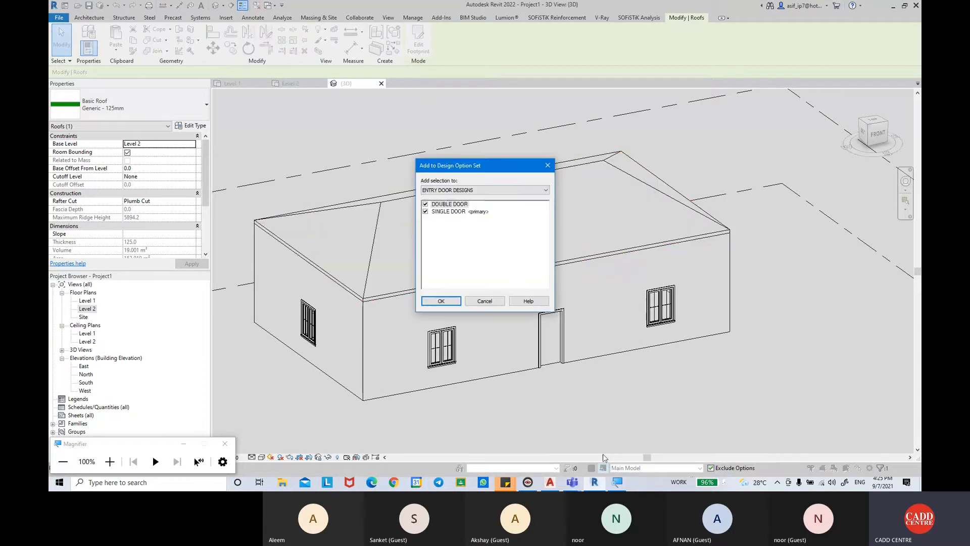
click(457, 190)
click(450, 207)
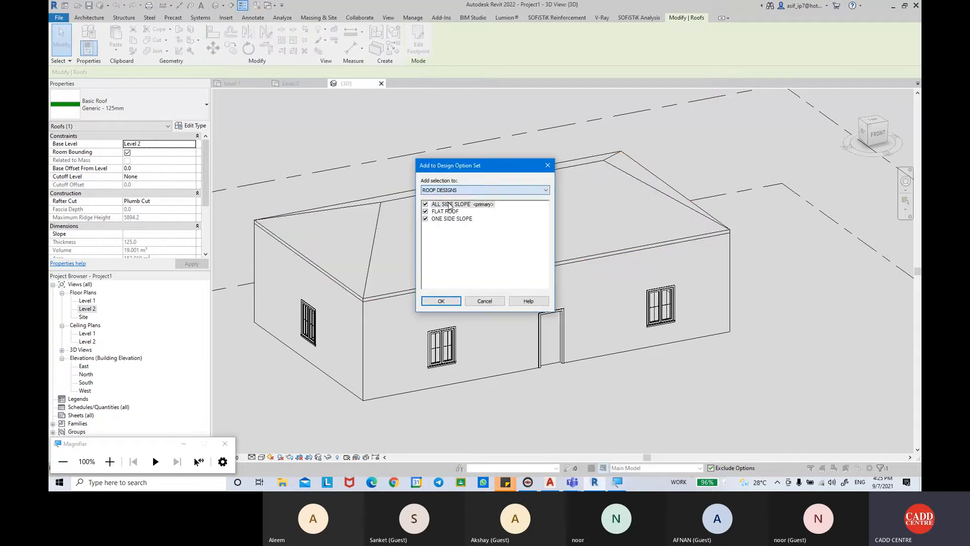
click(441, 300)
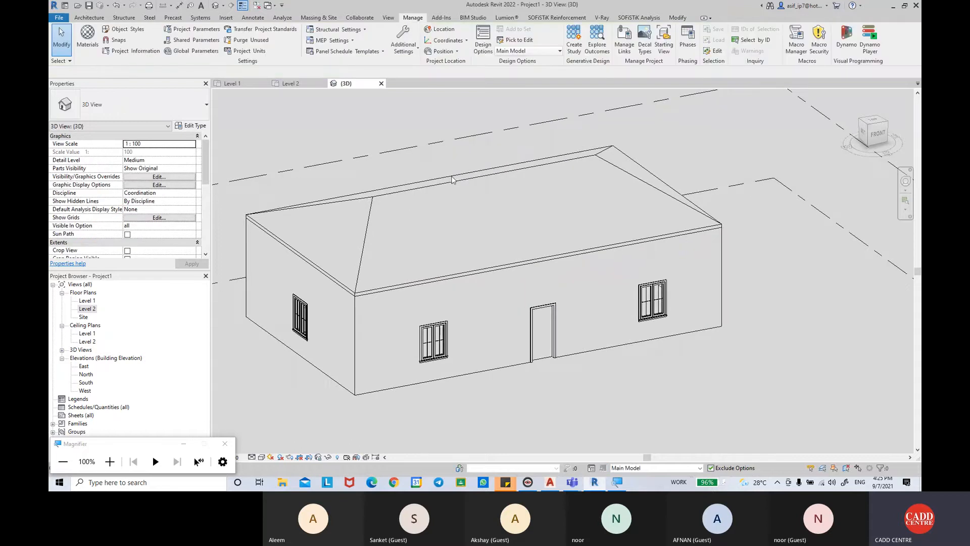
key(ctrl)
key(ctrl)
scroll(545, 355, up, 2)
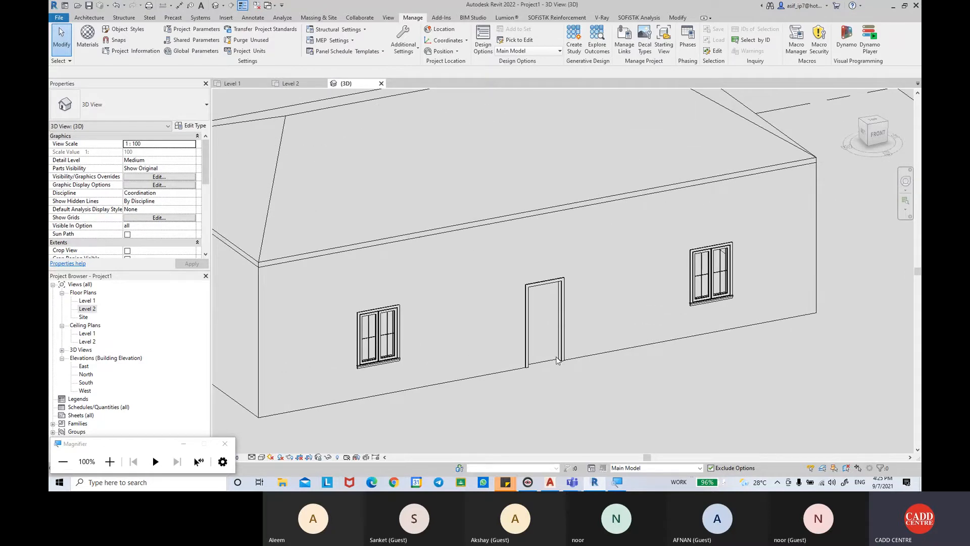
scroll(557, 360, down, 3)
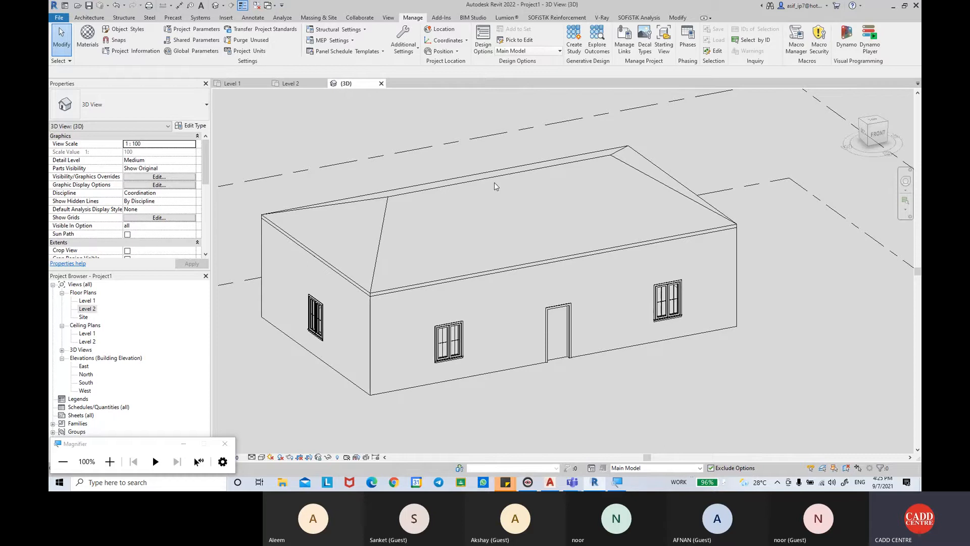
Step: Make FLAT ROOF the active design option and flatten its roof by turning off Defines Slope on all four footprint edges
click(698, 469)
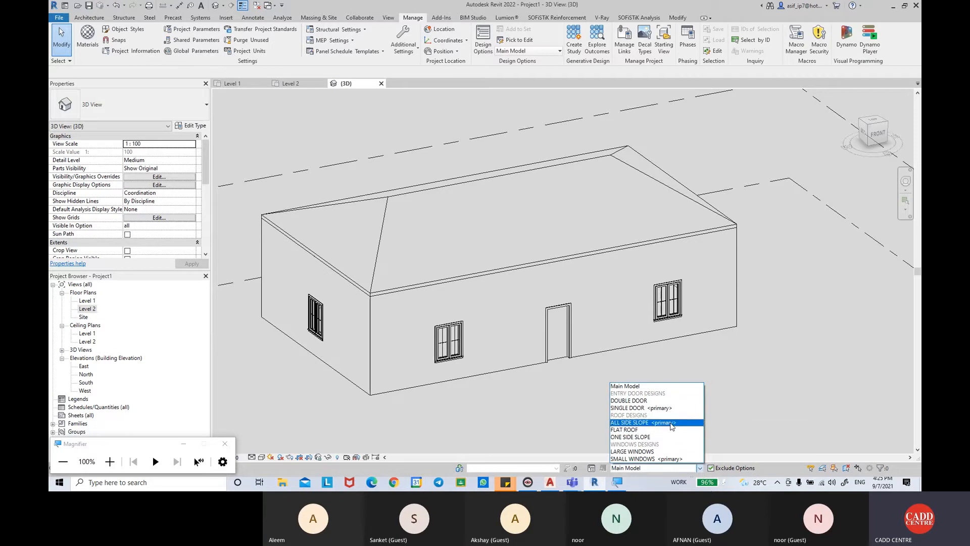
click(640, 430)
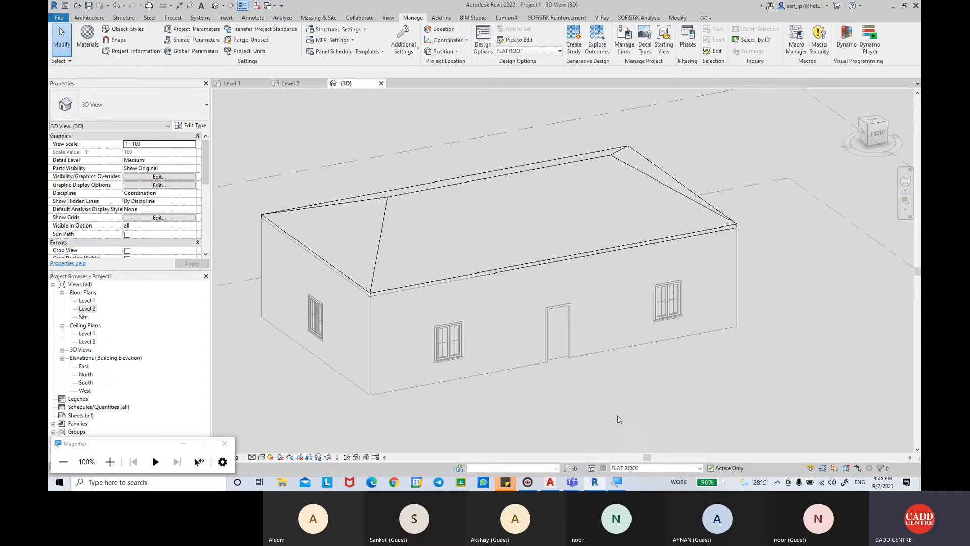
click(434, 199)
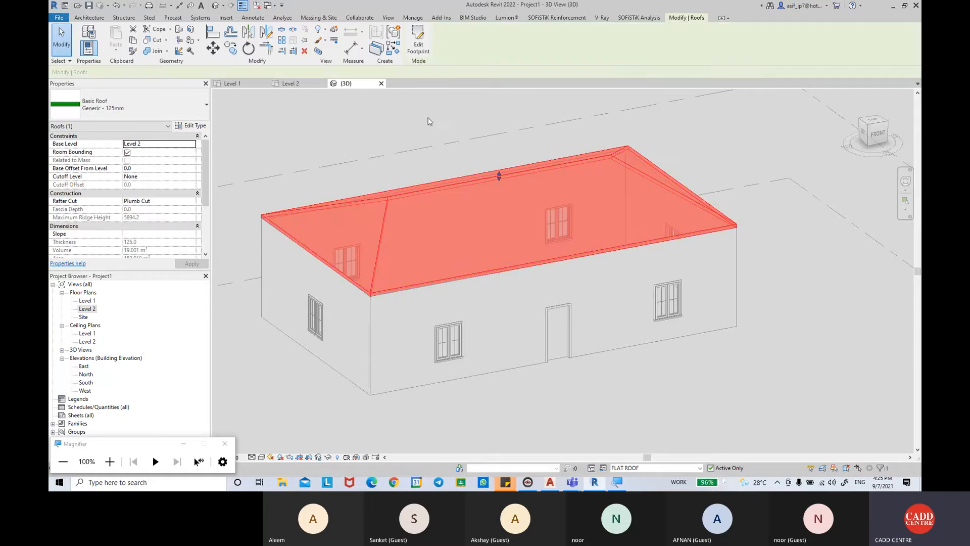
click(419, 41)
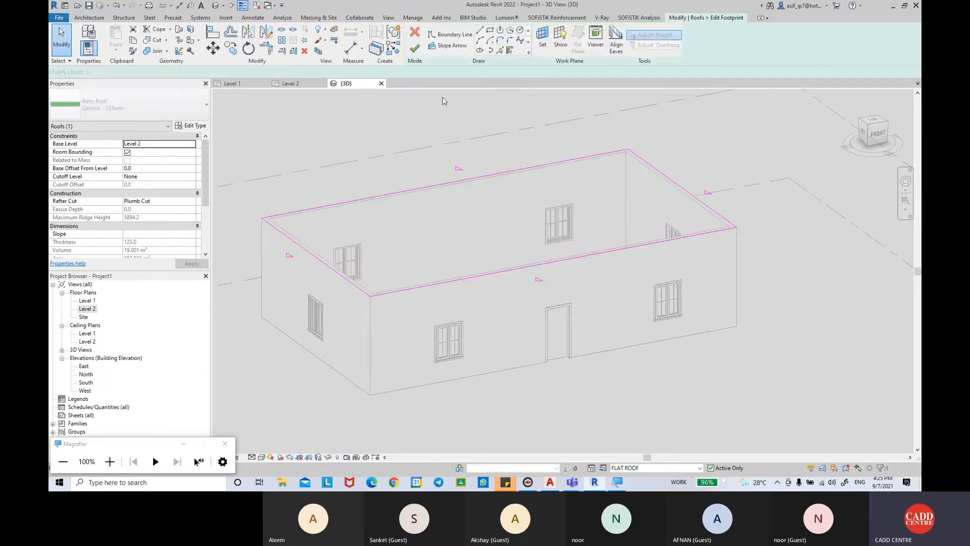
click(474, 177)
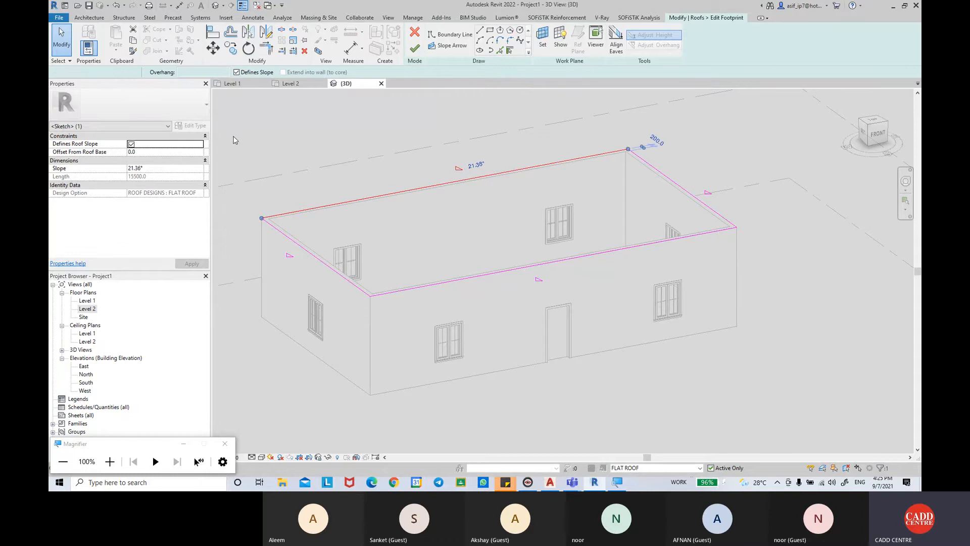
mouse_move(235, 140)
mouse_down()
mouse_move(714, 282)
mouse_move(759, 312)
mouse_up()
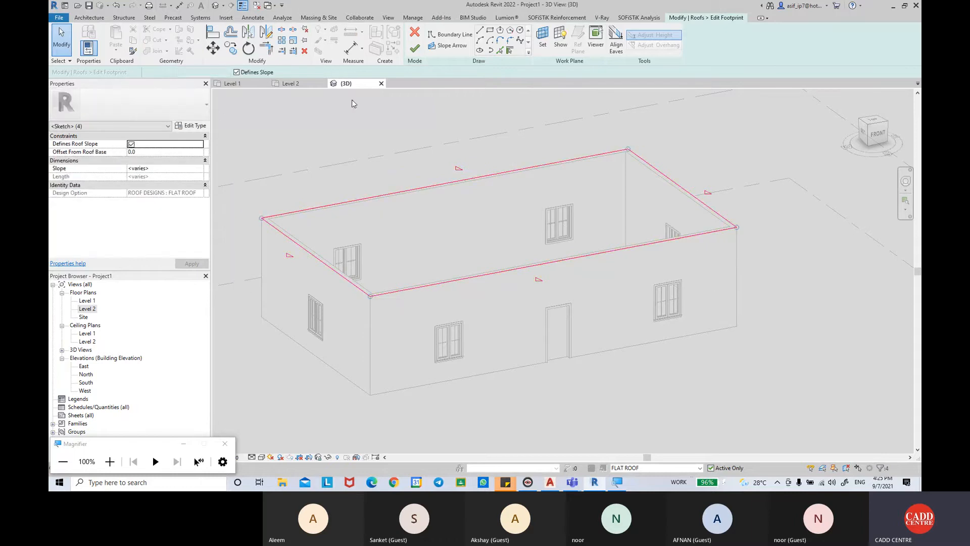
click(254, 72)
click(414, 48)
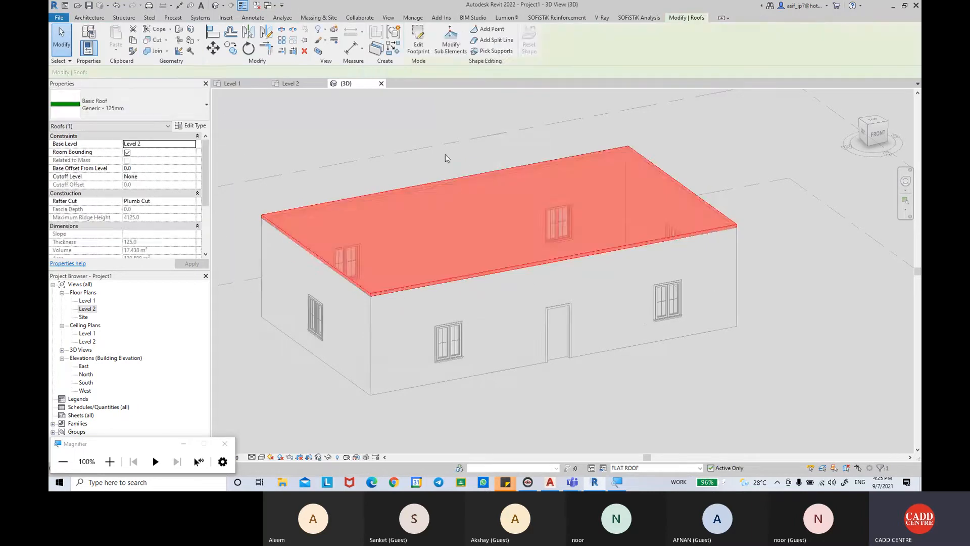
click(445, 155)
middle_drag(492, 158, 504, 149)
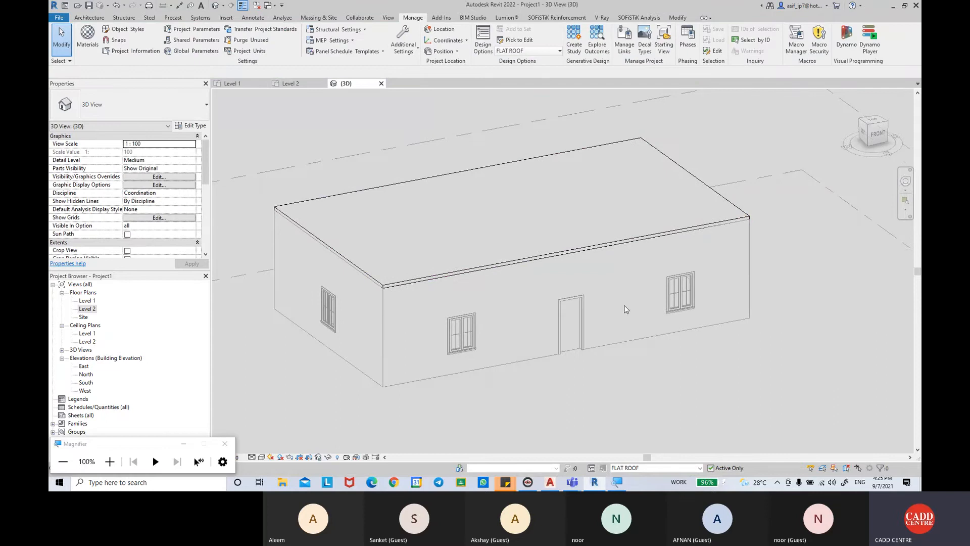
Step: Switch the active design option to ALL SIDE SLOPE to view its roof
click(700, 468)
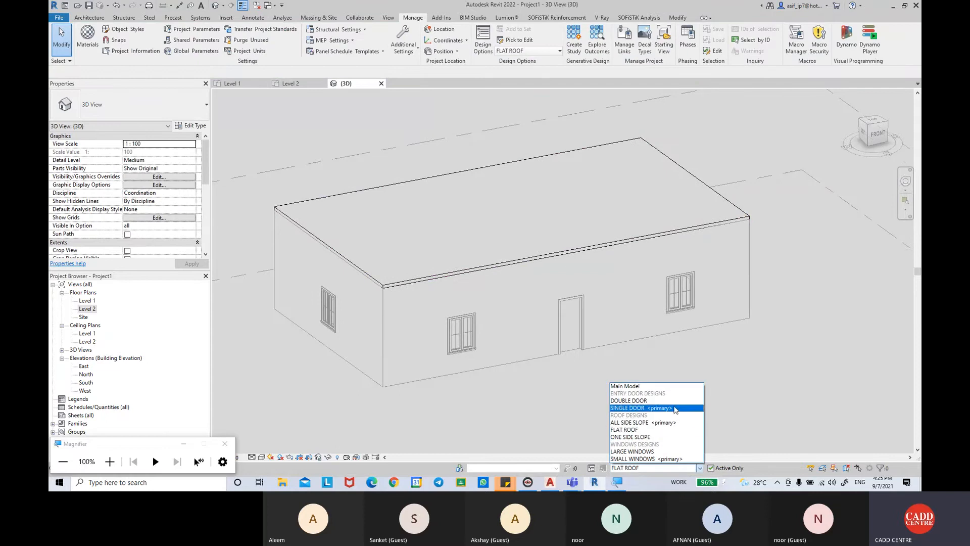
click(672, 423)
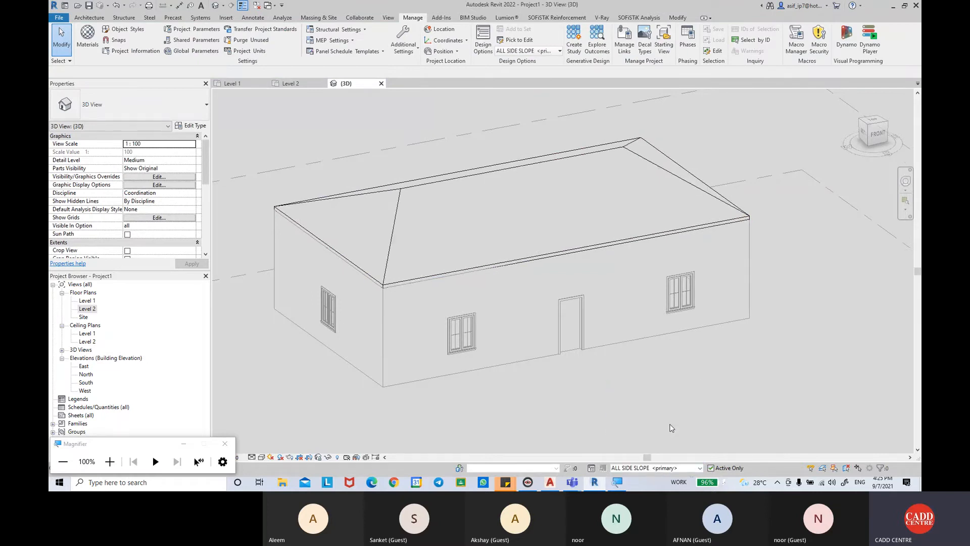
shift+middle_drag(658, 383, 628, 362)
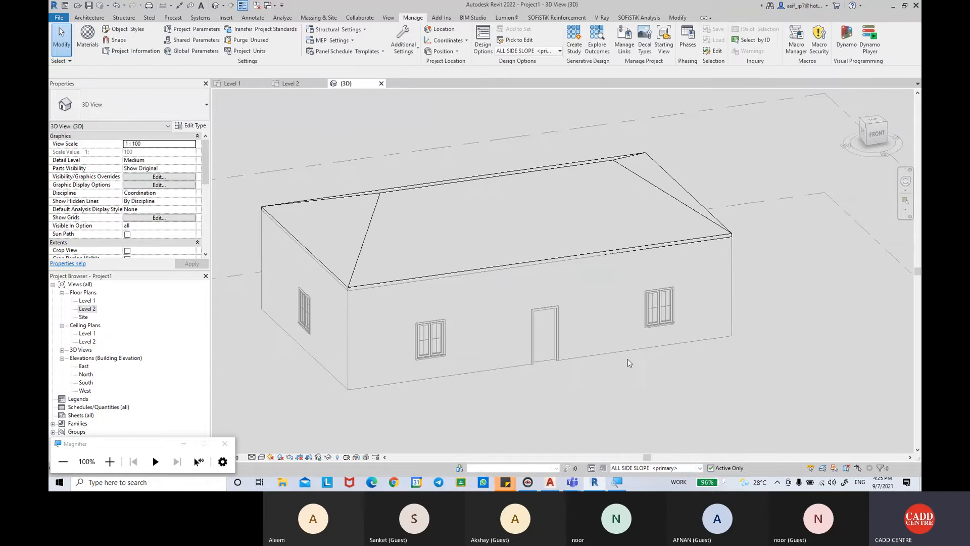
Step: Make ONE SIDE SLOPE the active design option and inspect its roof
click(699, 468)
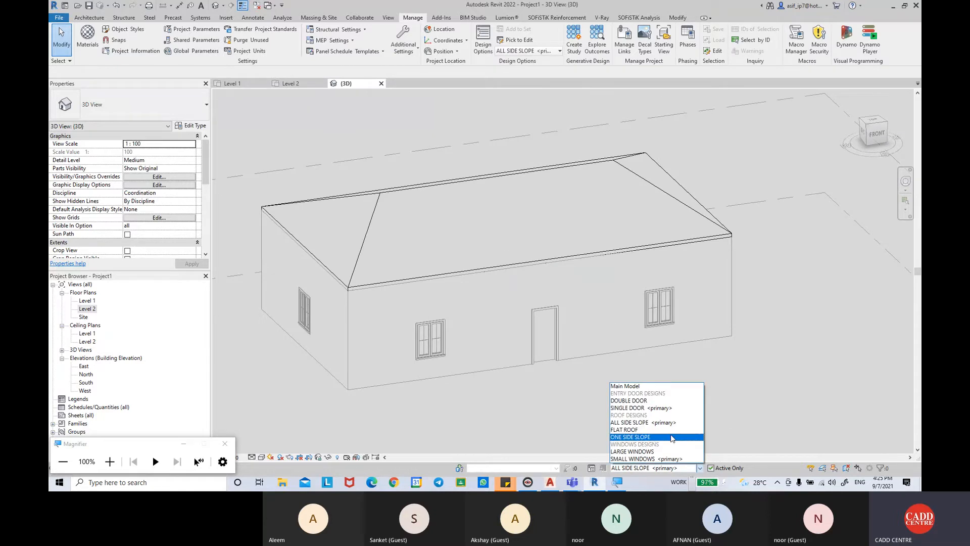
click(672, 438)
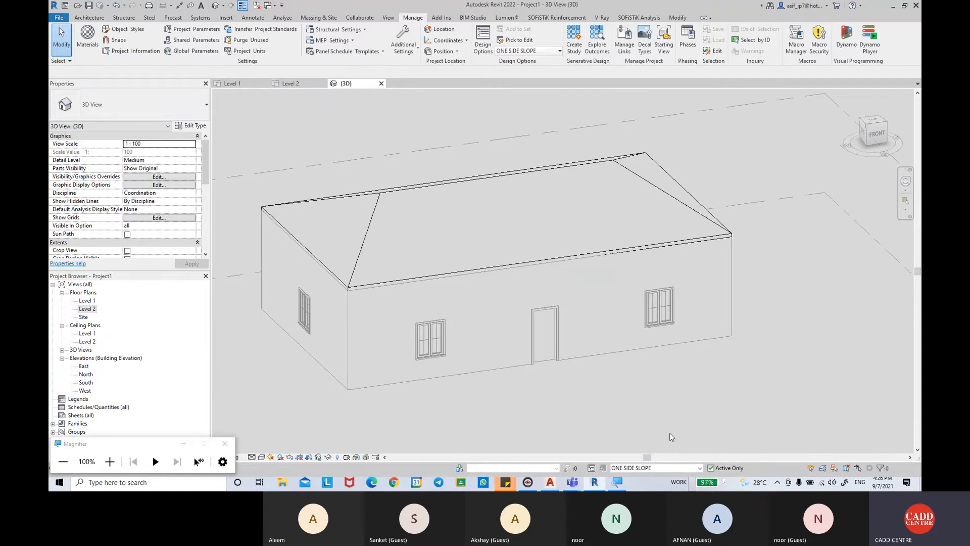
click(432, 188)
shift+middle_drag(432, 188, 434, 257)
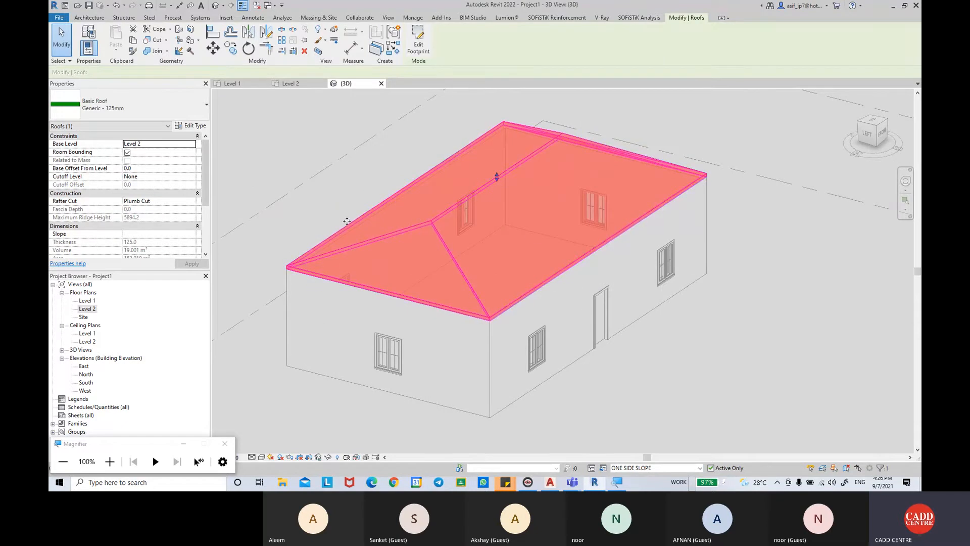
click(671, 384)
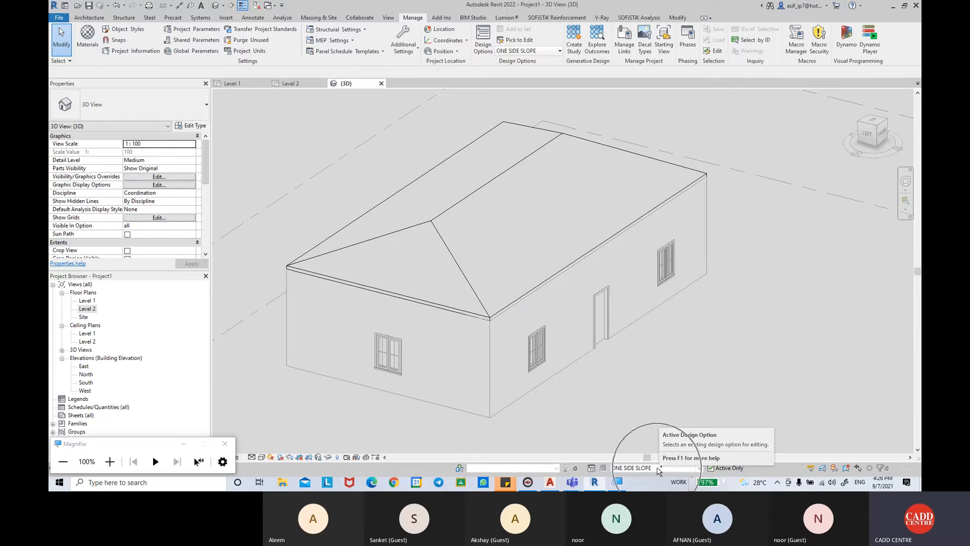
Step: Edit the ONE SIDE SLOPE roof footprint, turning off Defines Slope on all edges except the long rear one
click(458, 197)
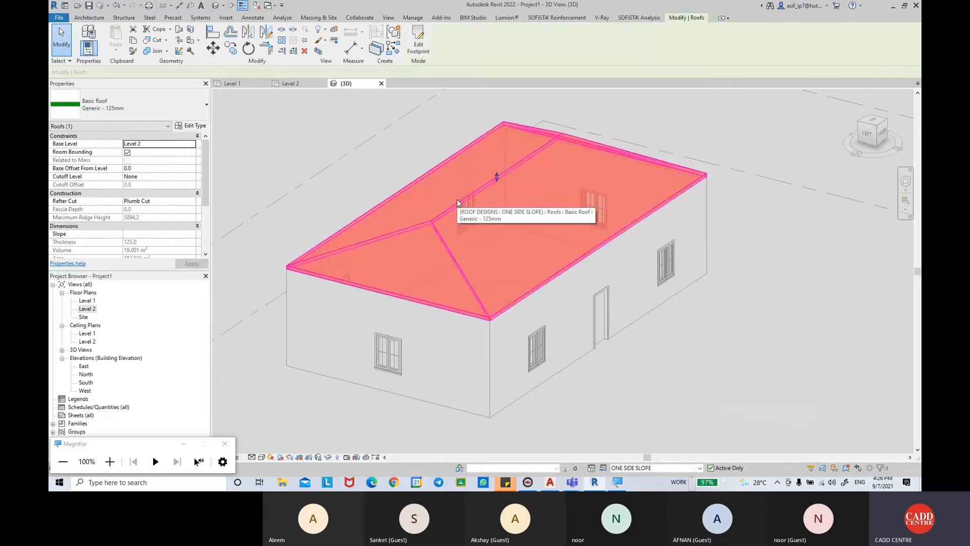
click(414, 45)
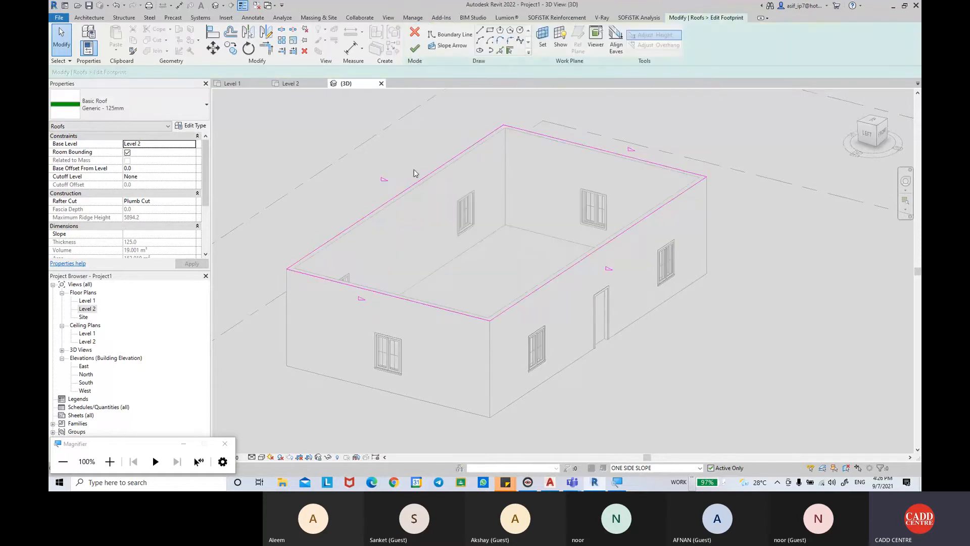
click(415, 183)
click(442, 308)
ctrl+click(581, 144)
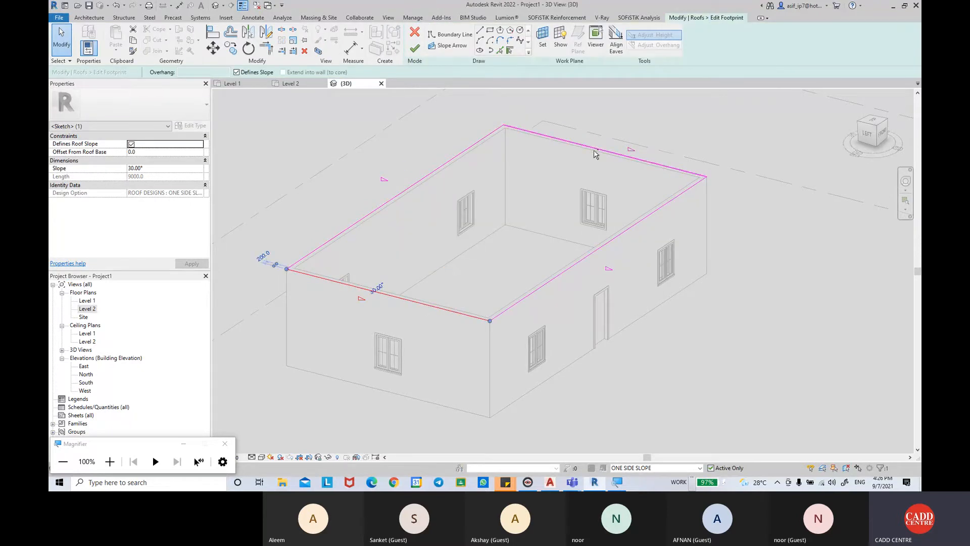
ctrl+click(613, 240)
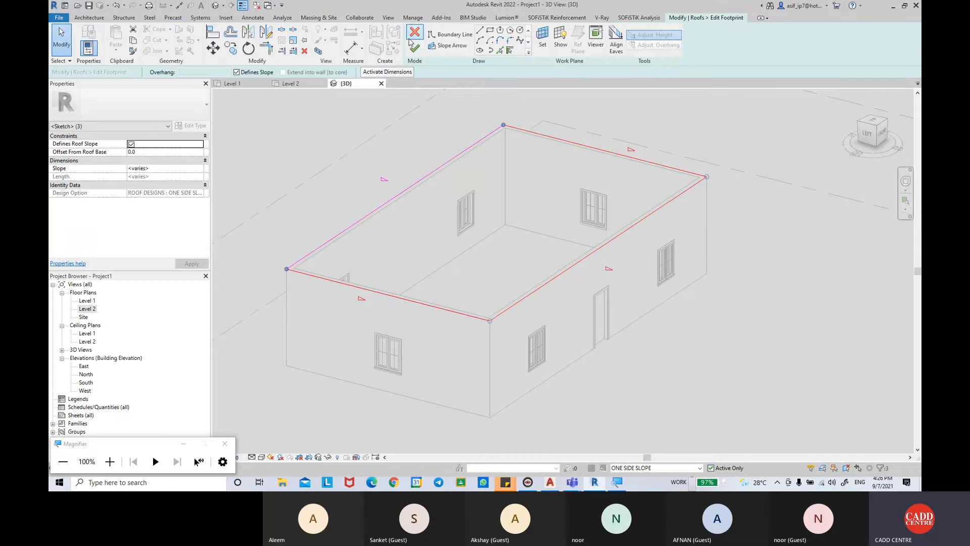
click(267, 74)
shift+middle_drag(555, 240, 542, 215)
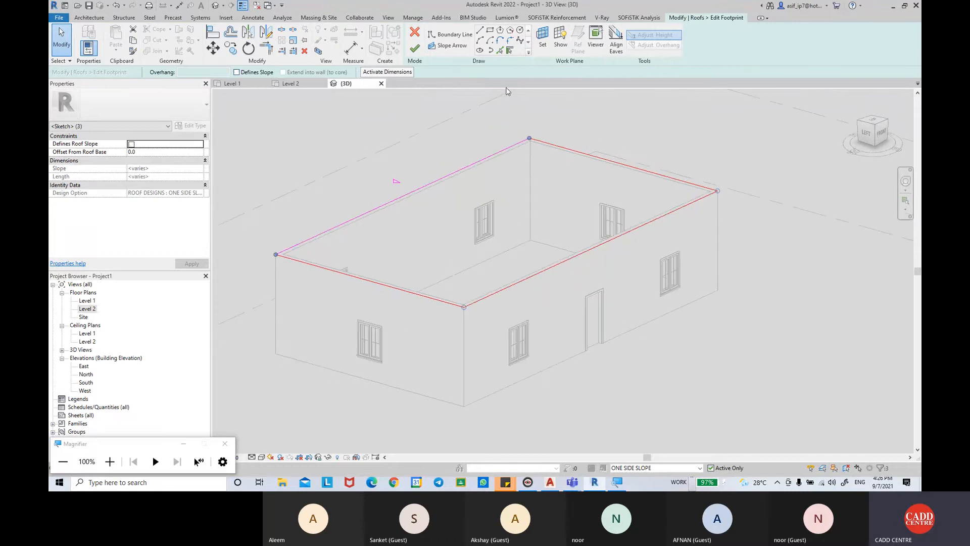
click(414, 48)
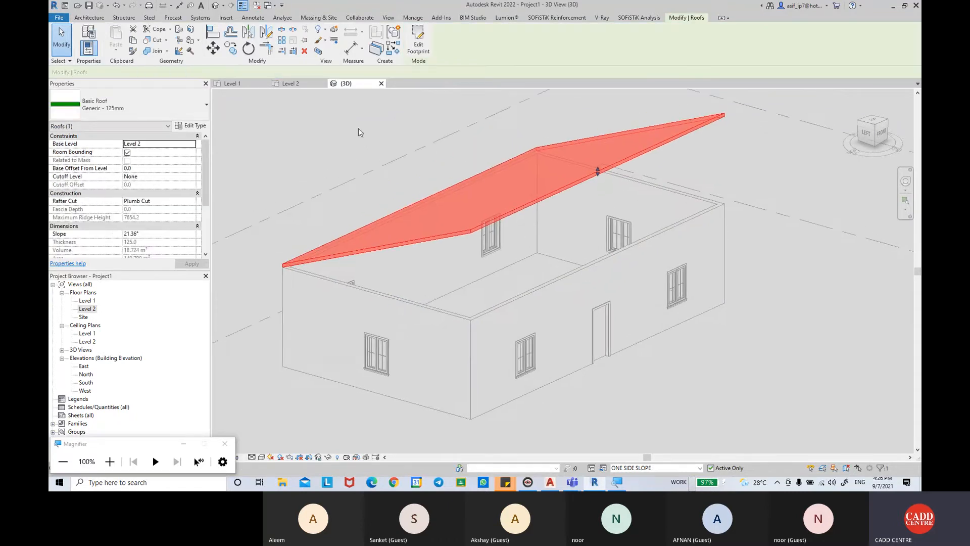
click(370, 151)
shift+middle_drag(413, 177, 505, 224)
Step: Make ALL SIDE SLOPE and then FLAT ROOF the active design option to compare their roofs
click(701, 468)
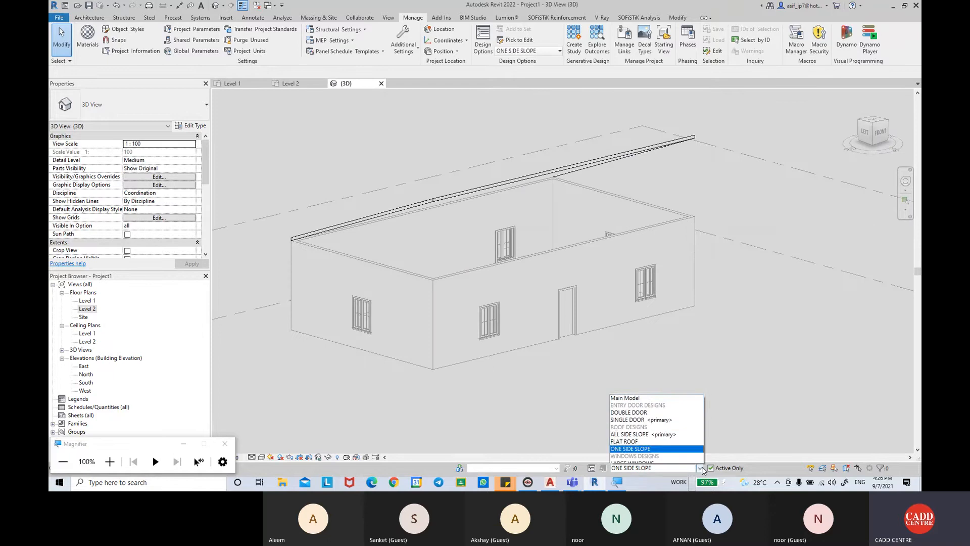
click(674, 428)
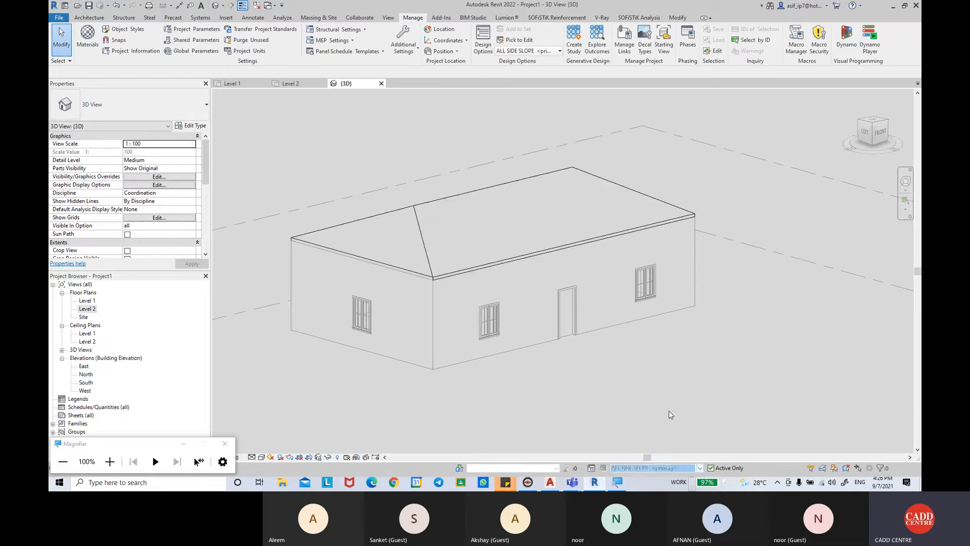
shift+middle_drag(652, 324, 588, 318)
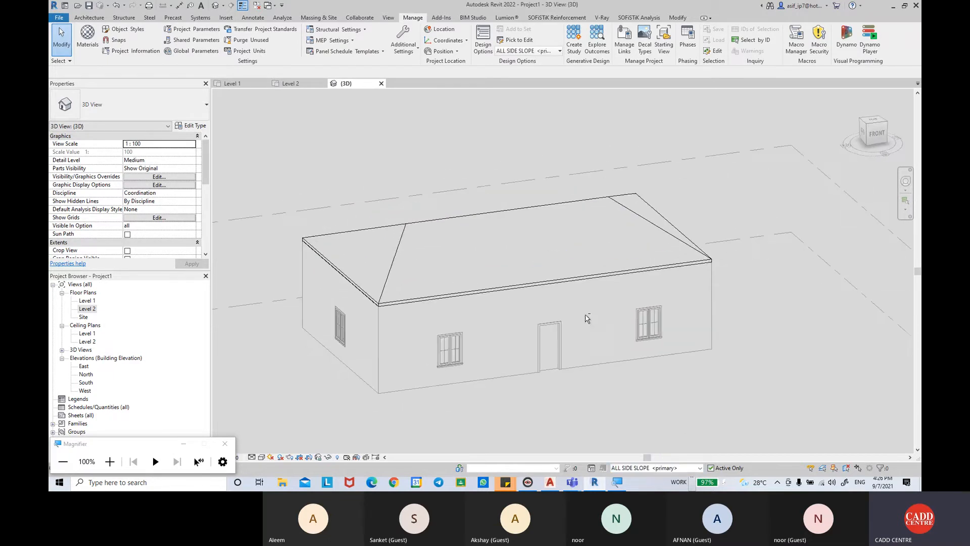
click(700, 469)
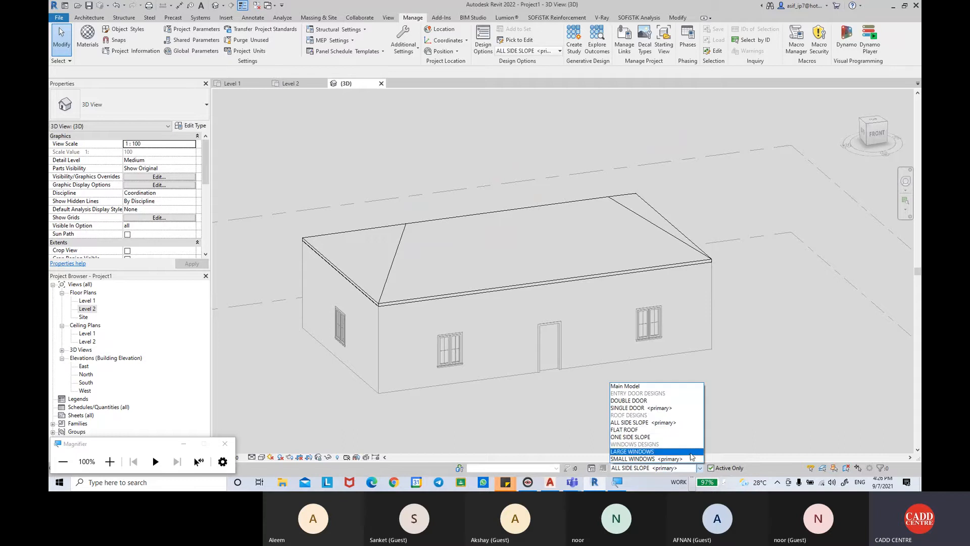
shift+middle_drag(585, 355, 558, 358)
Step: Set the 3D view's visual style to Shaded and make ONE SIDE SLOPE the active design option
click(261, 457)
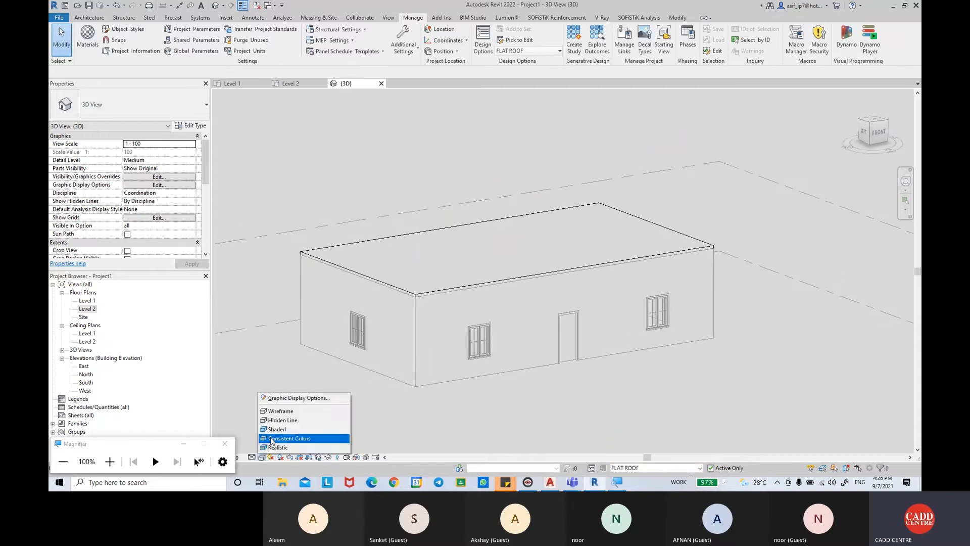
click(276, 427)
click(700, 468)
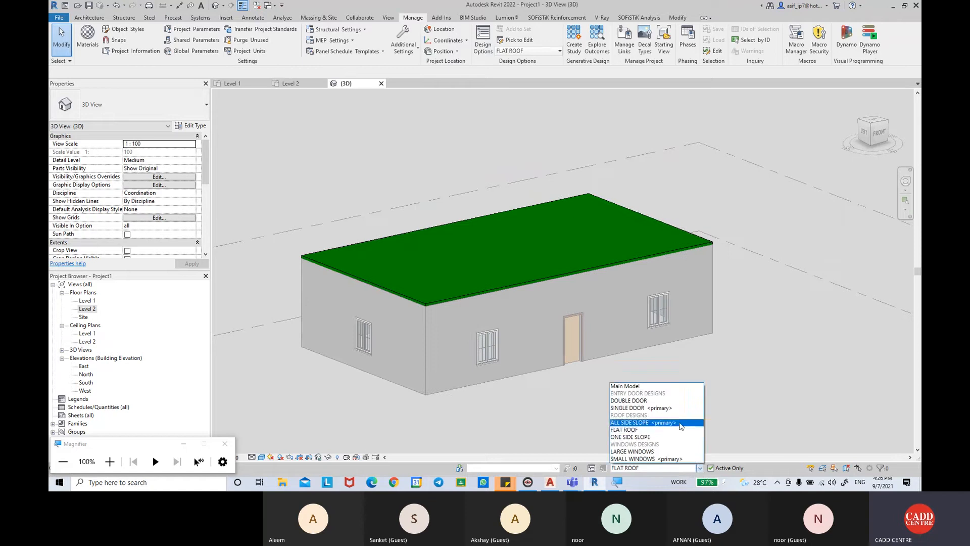
click(667, 436)
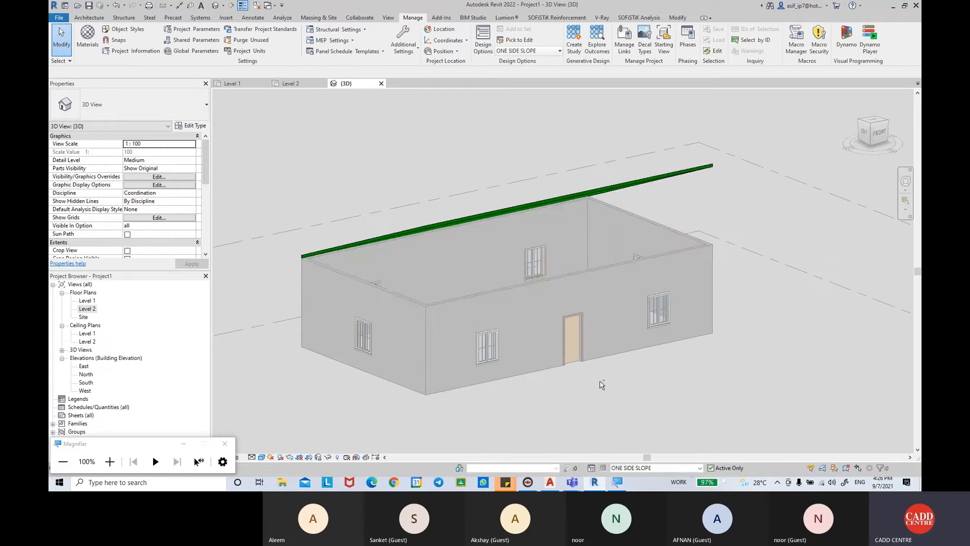
mouse_move(601, 386)
shift+middle_down()
mouse_move(556, 303)
mouse_move(445, 389)
mouse_move(556, 371)
mouse_move(606, 376)
shift+middle_up()
Step: Make SMALL WINDOWS the active design option and inspect the house's windows
click(700, 469)
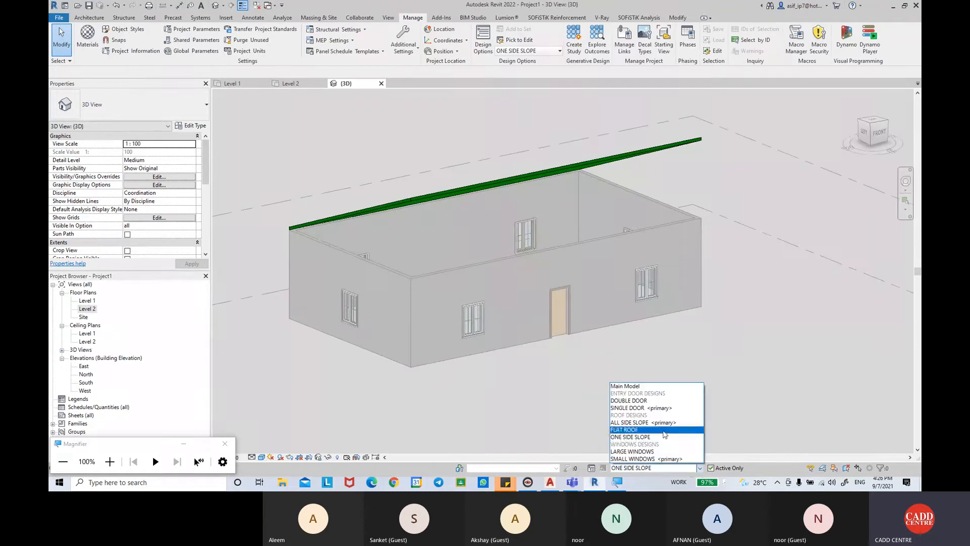
click(647, 458)
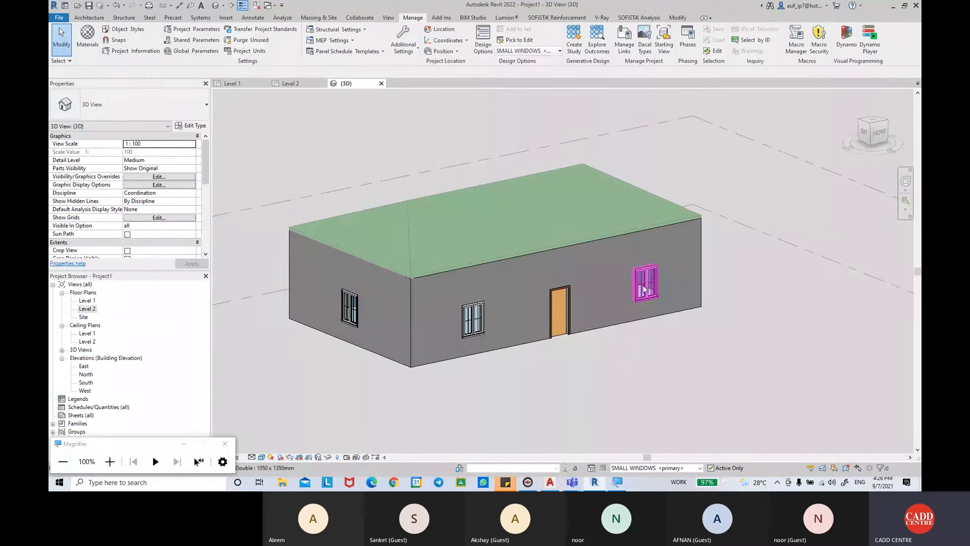
shift+middle_drag(635, 365, 628, 366)
Step: Make LARGE WINDOWS the active design option and change all five windows to the M_Window-Casement-Double 1400 x 1800mm type
click(699, 470)
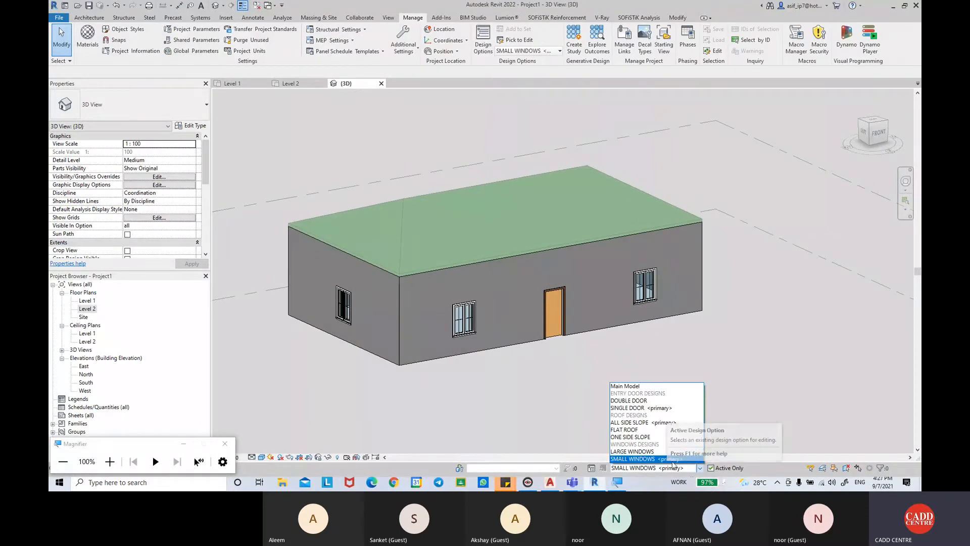
click(633, 451)
click(467, 329)
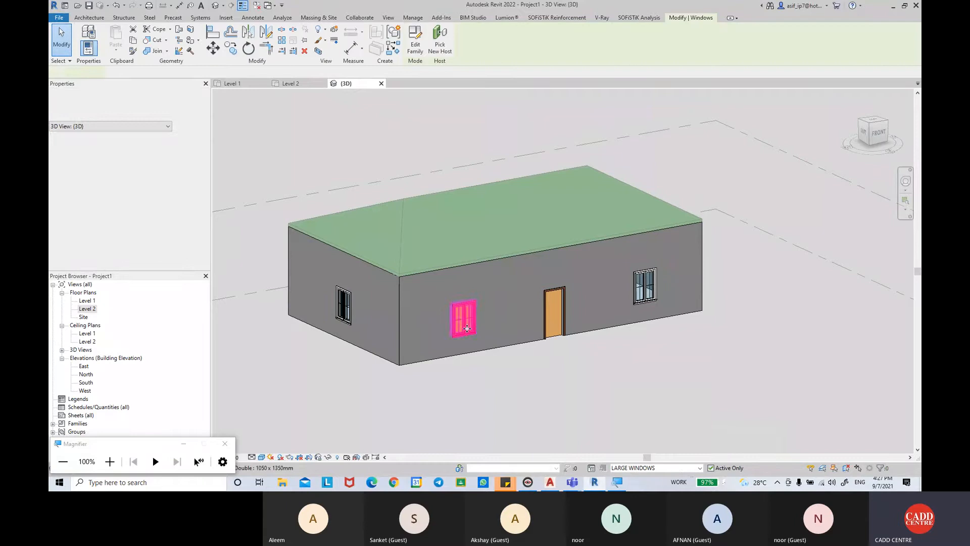
ctrl+click(645, 284)
ctrl+click(345, 305)
shift+middle_drag(348, 323, 404, 353)
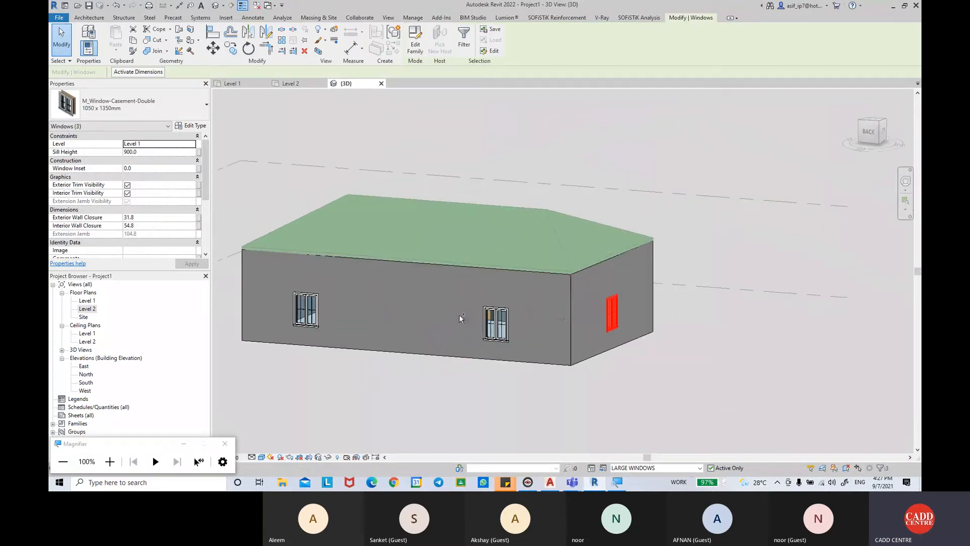
ctrl+click(495, 323)
ctrl+click(316, 323)
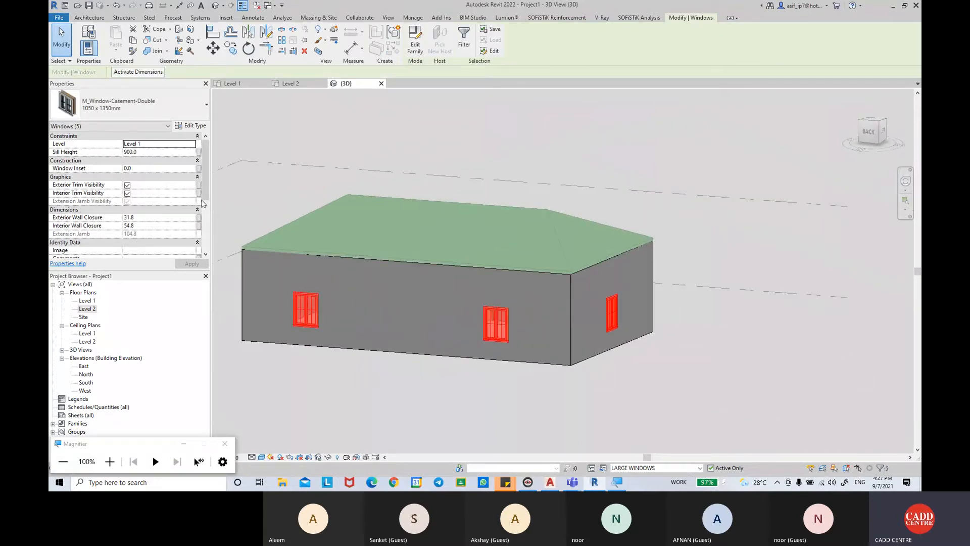
click(171, 108)
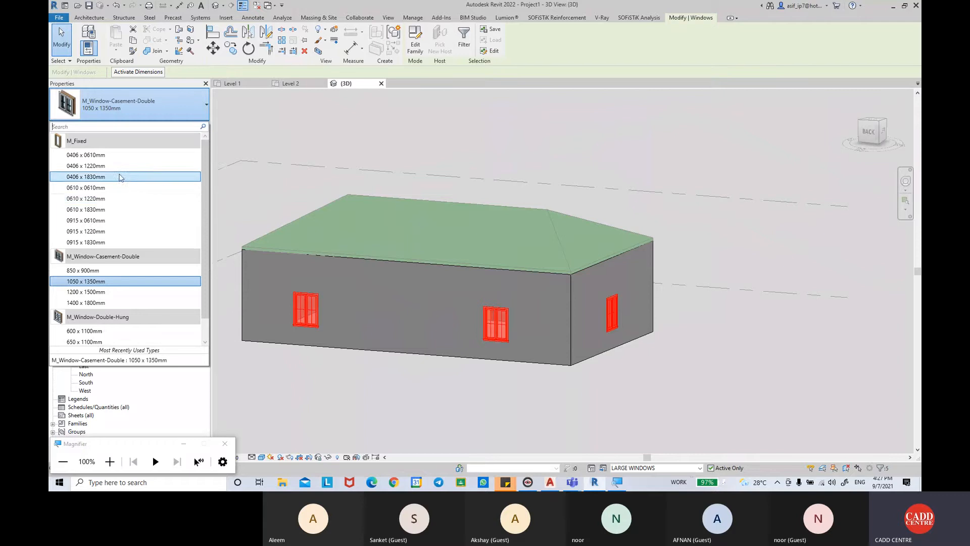
scroll(111, 285, down, 1)
click(111, 279)
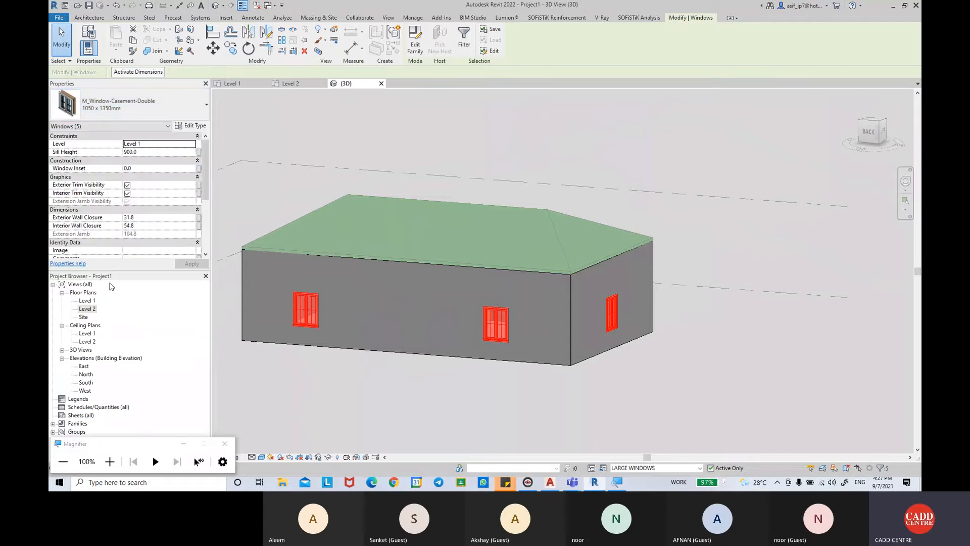
click(678, 343)
Step: Switch the active design option back to SMALL WINDOWS to compare the two window variants
shift+middle_drag(682, 346, 666, 470)
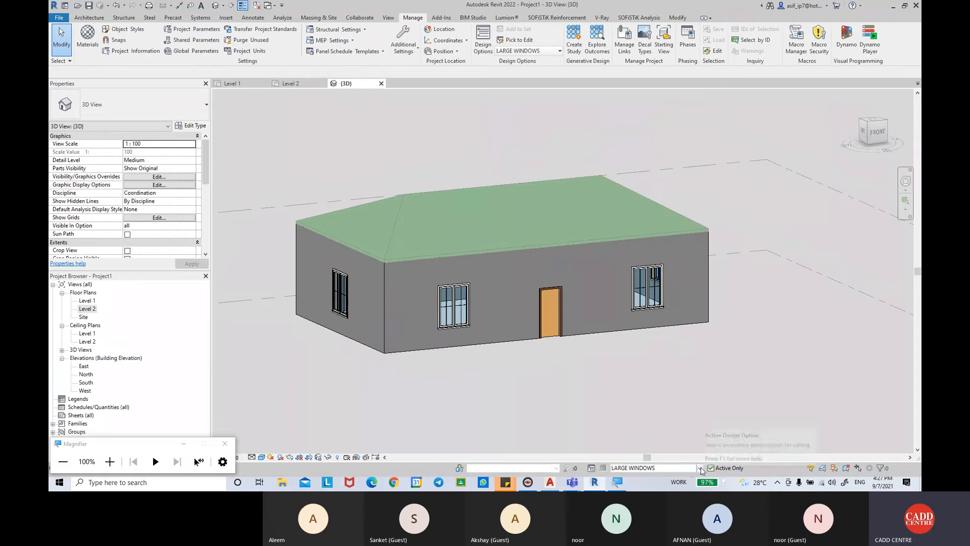
click(666, 469)
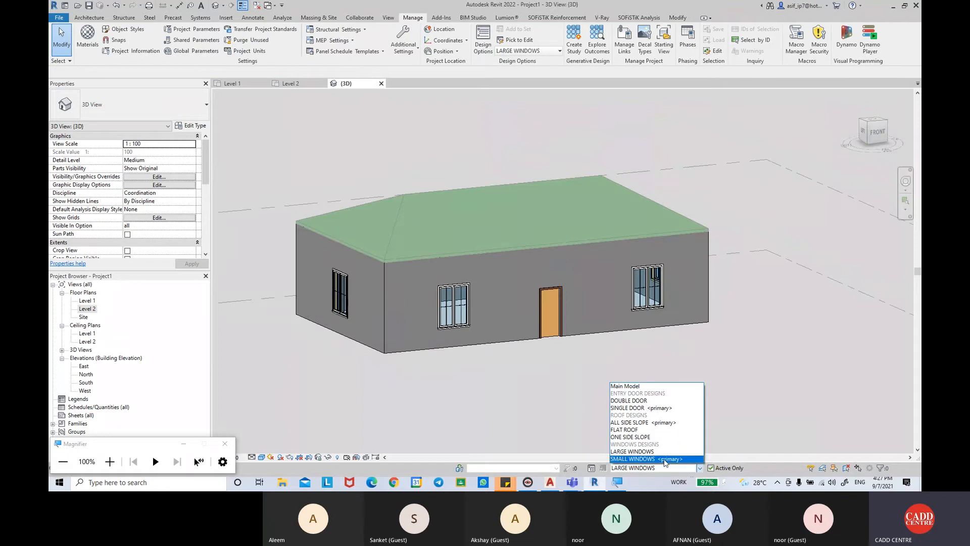
click(666, 459)
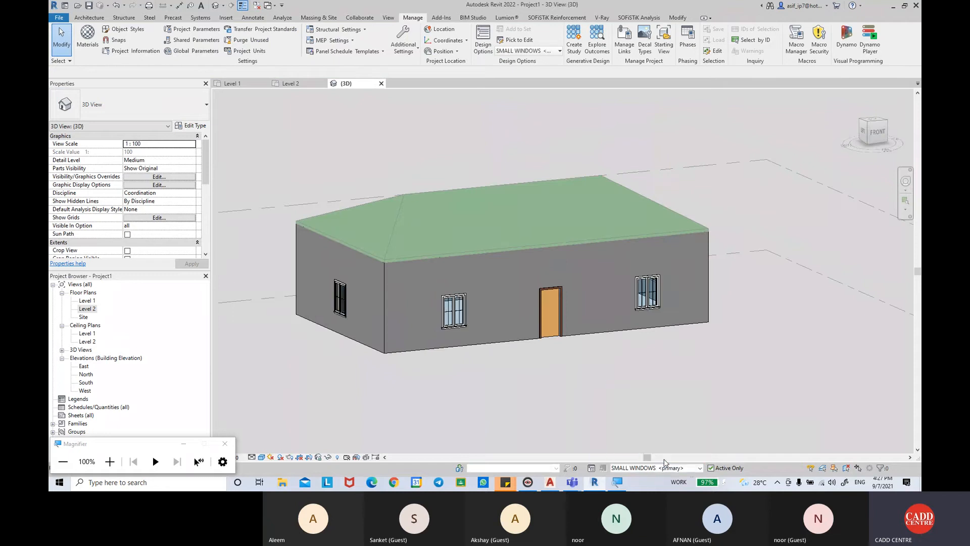
Step: Make SINGLE DOOR the active design option and examine the entry door up close
click(699, 468)
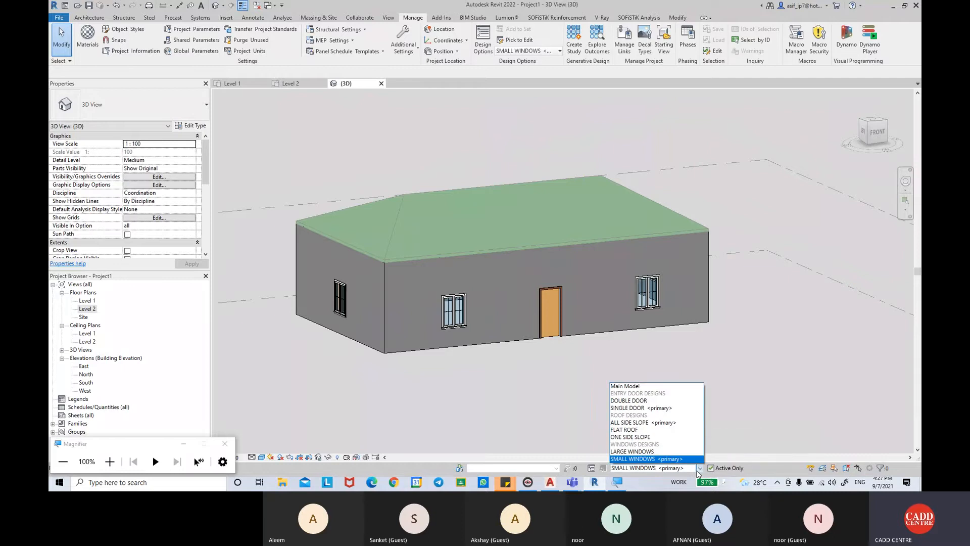
click(656, 408)
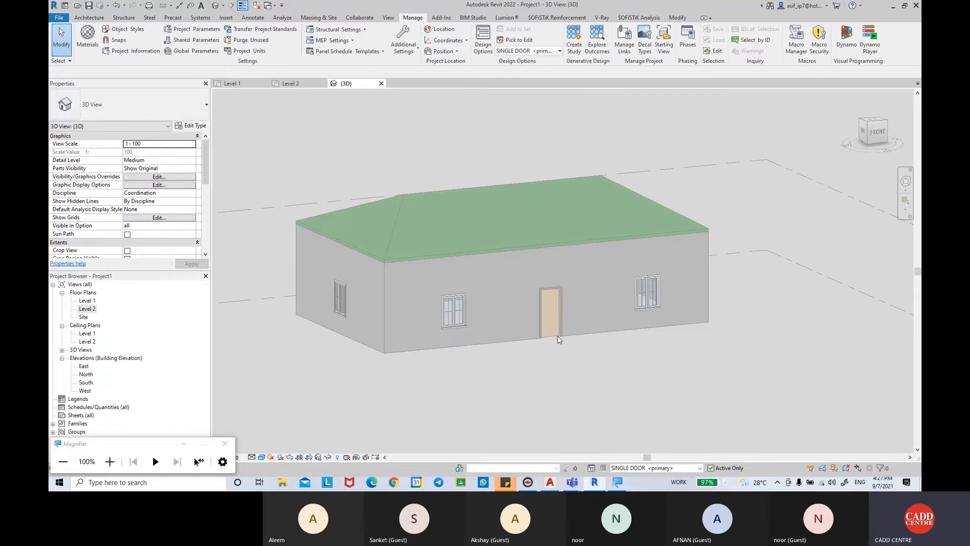
scroll(557, 335, up, 3)
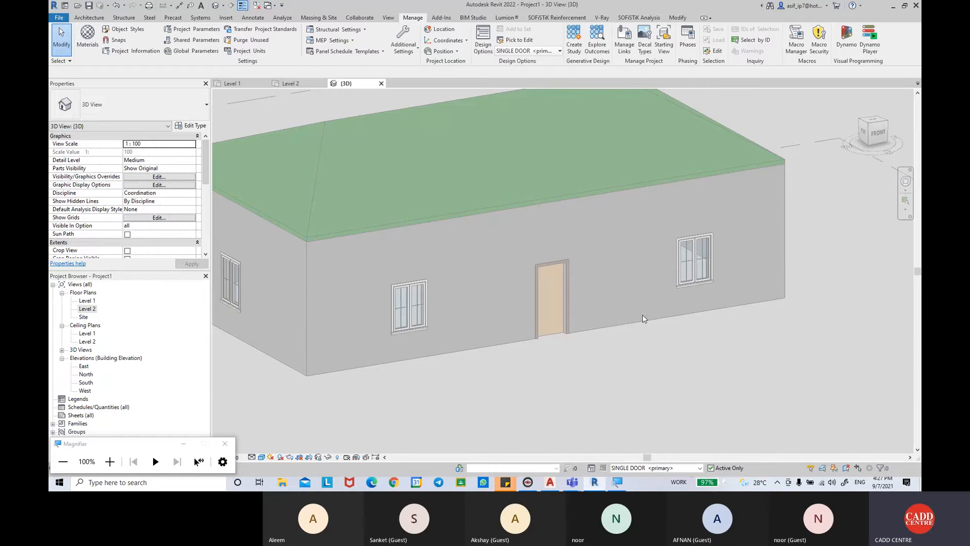
Step: Finish editing the active design option and delete the ENTRY DOOR DESIGNS option set
click(591, 468)
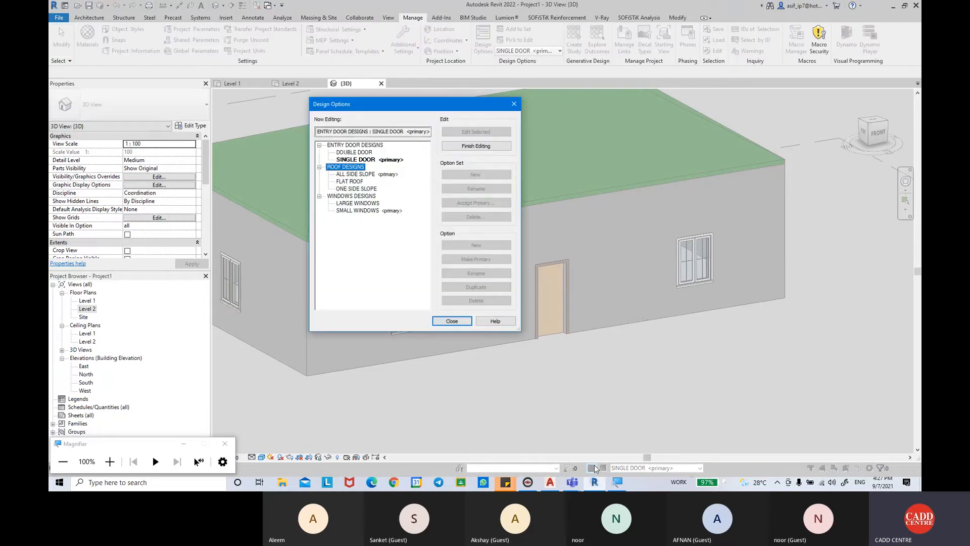
click(350, 145)
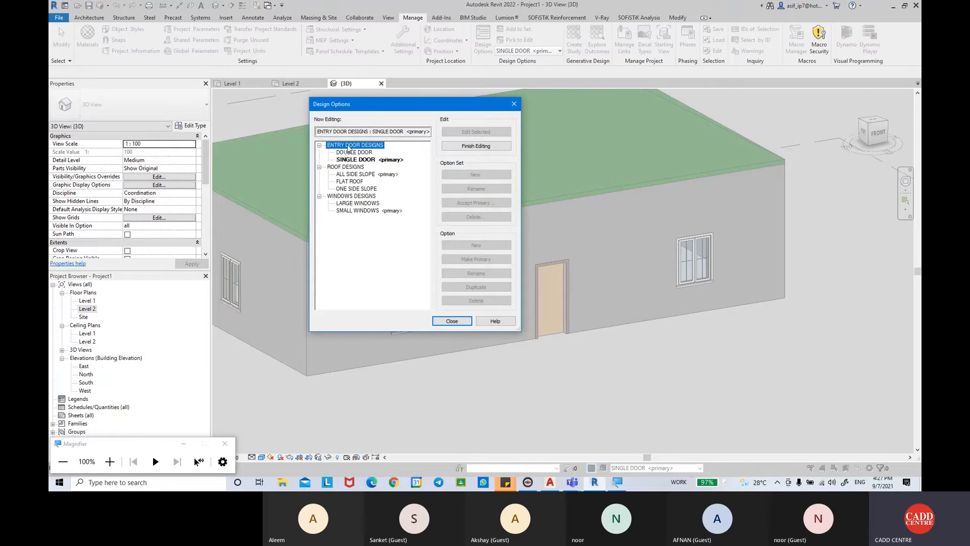
click(465, 148)
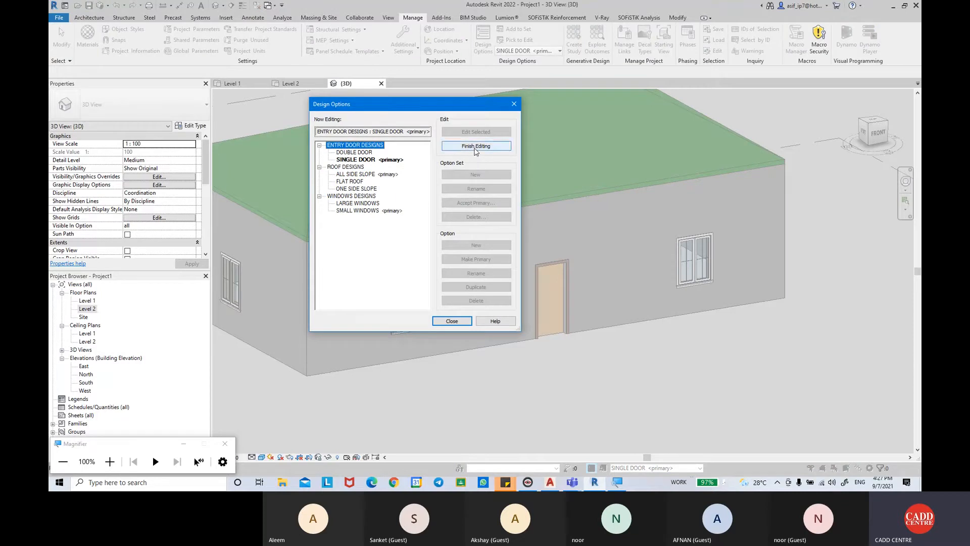
click(360, 145)
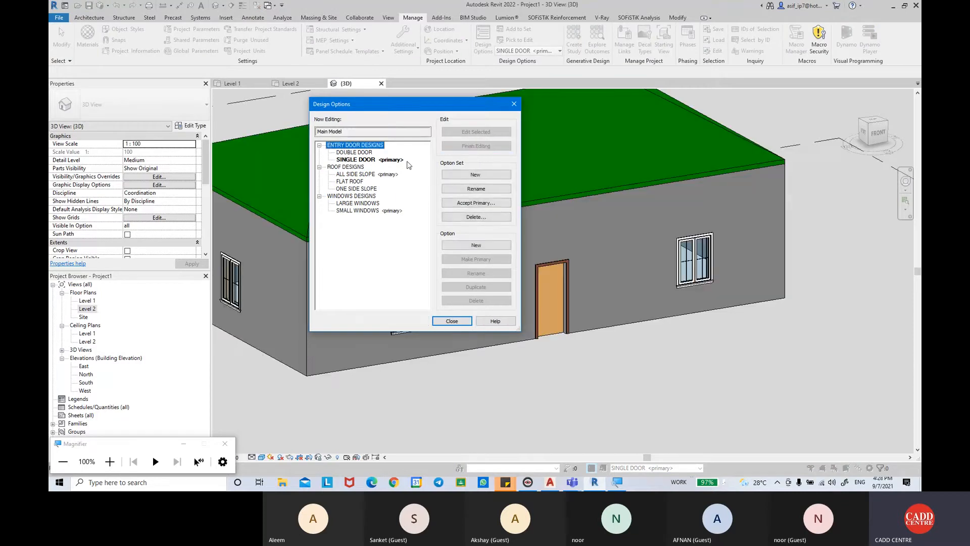
click(475, 216)
click(508, 249)
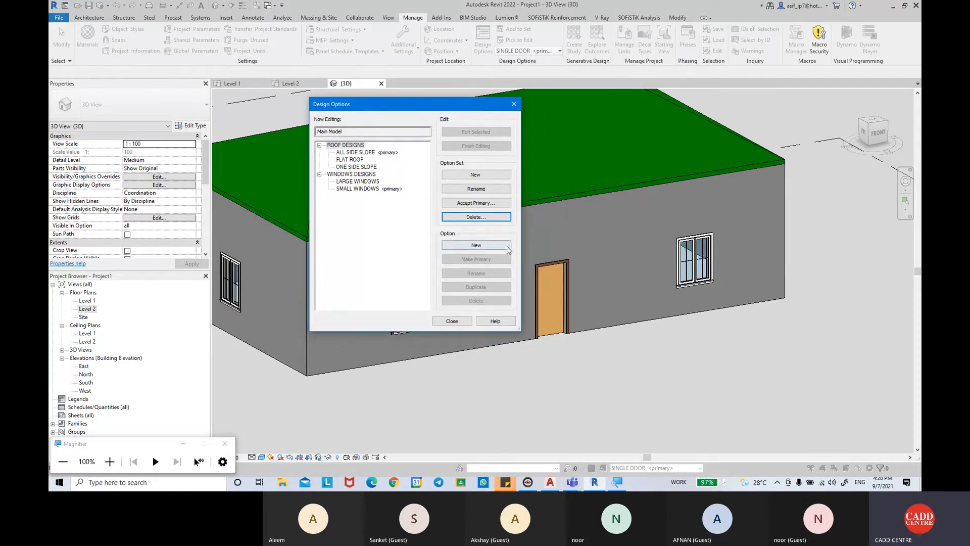
Step: Add a new option to the WINDOWS DESIGNS set and select it
click(356, 175)
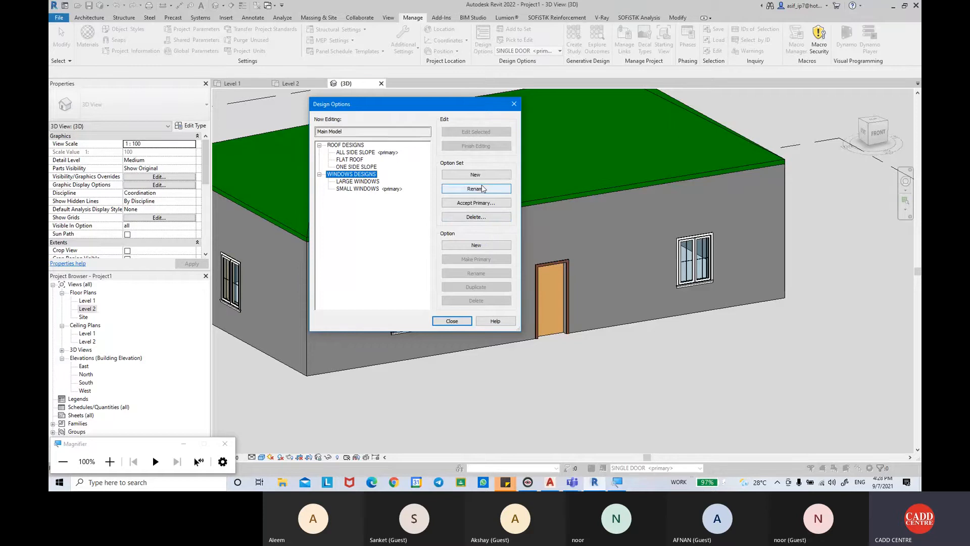
click(476, 246)
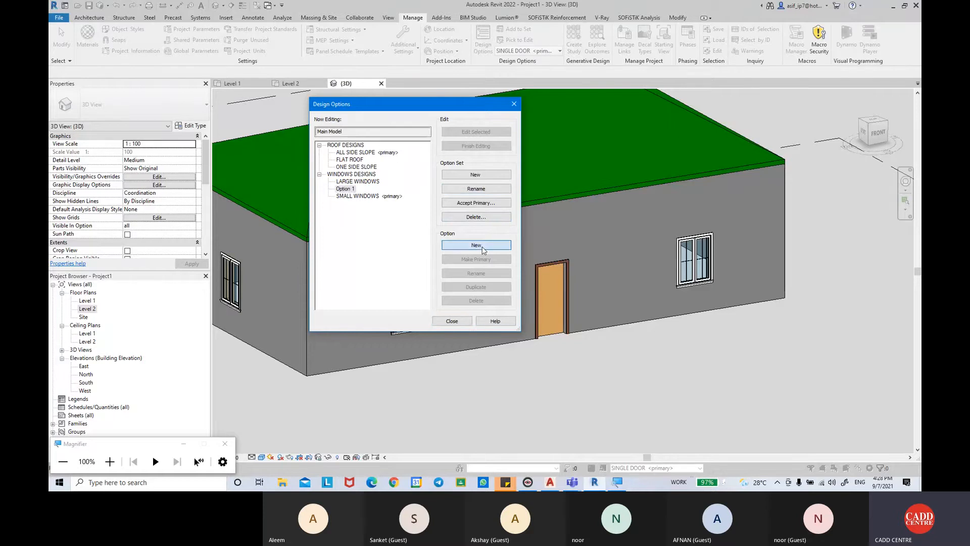
click(349, 190)
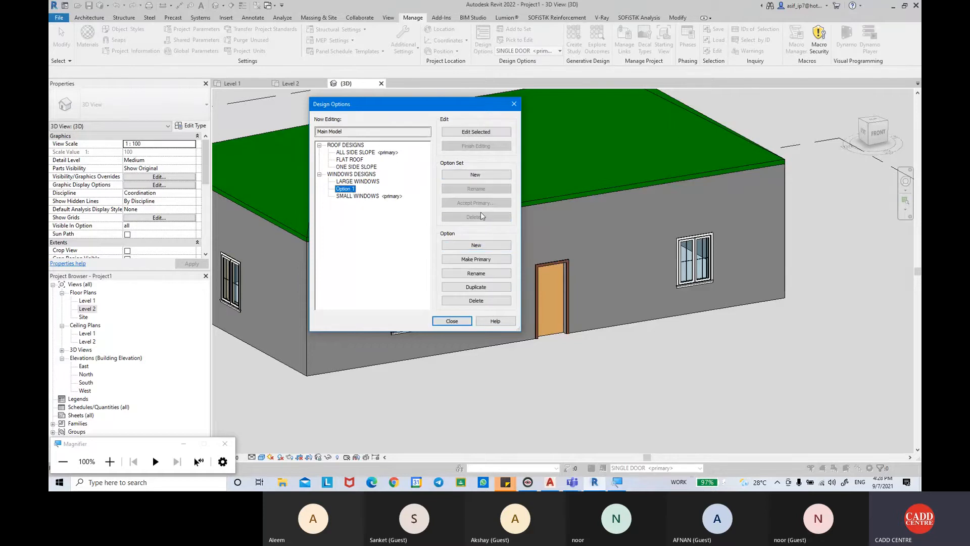
Step: Rename the newly added option in the WINDOWS DESIGNS set as SINGLE DOOR
click(480, 273)
text(SINGL)
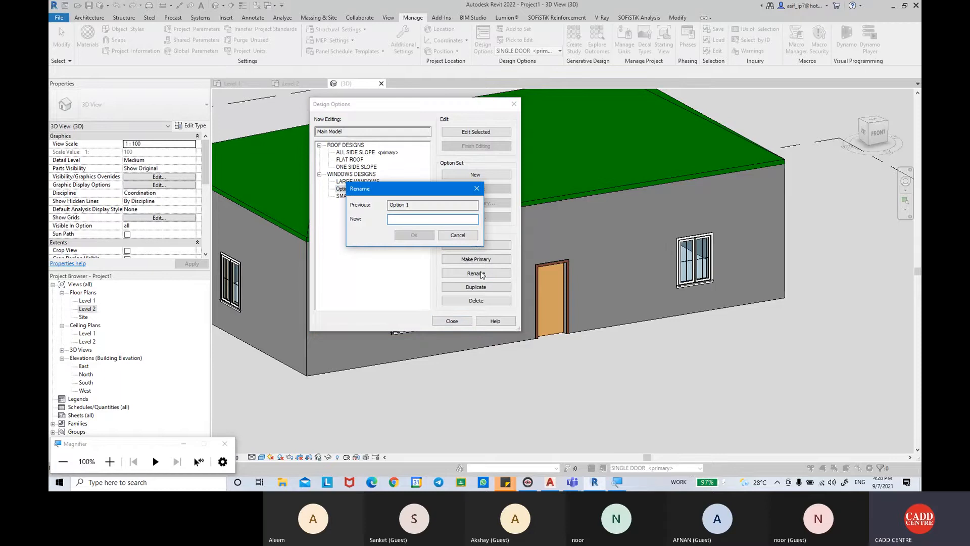
text(E )
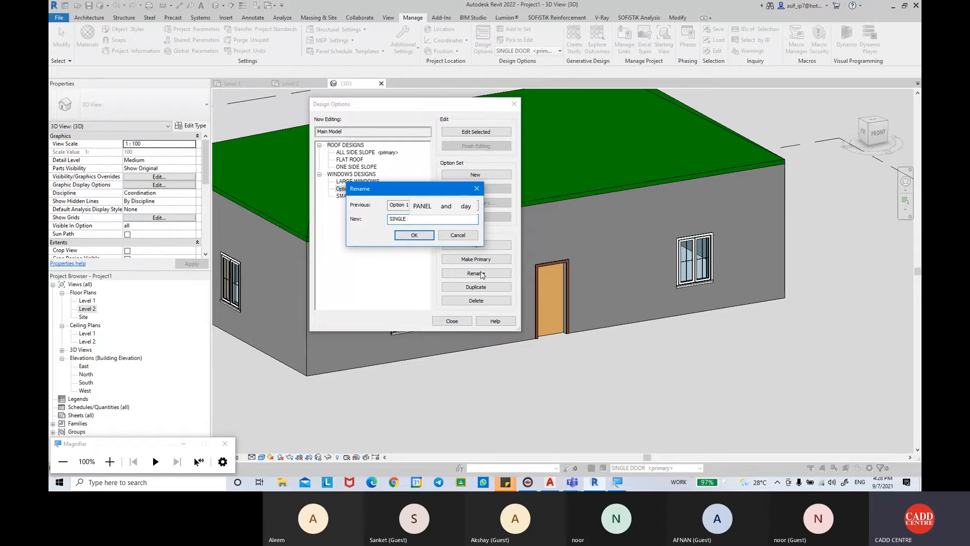
text(DOOR)
key(Return)
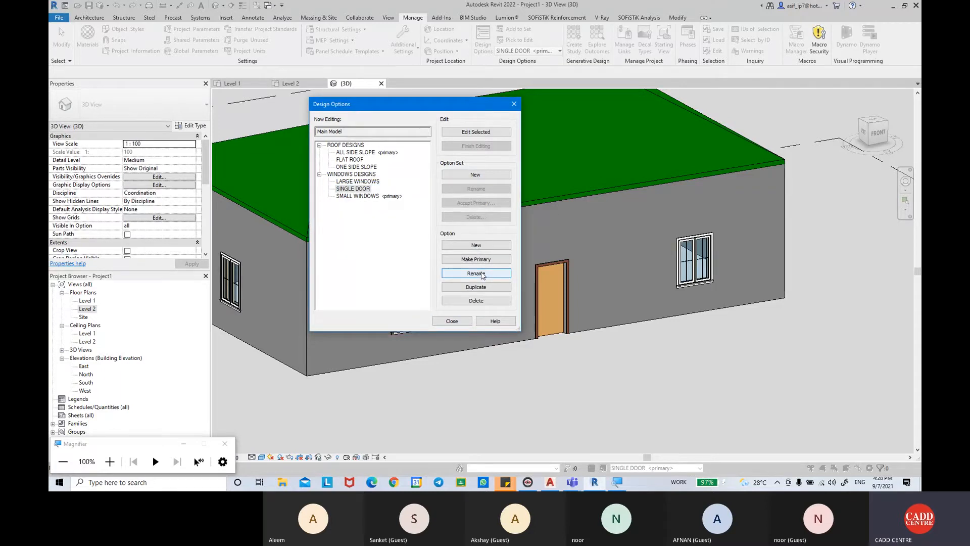
Step: Add another option to the WINDOWS DESIGNS set and rename it as DOUBLE DOOR
click(476, 245)
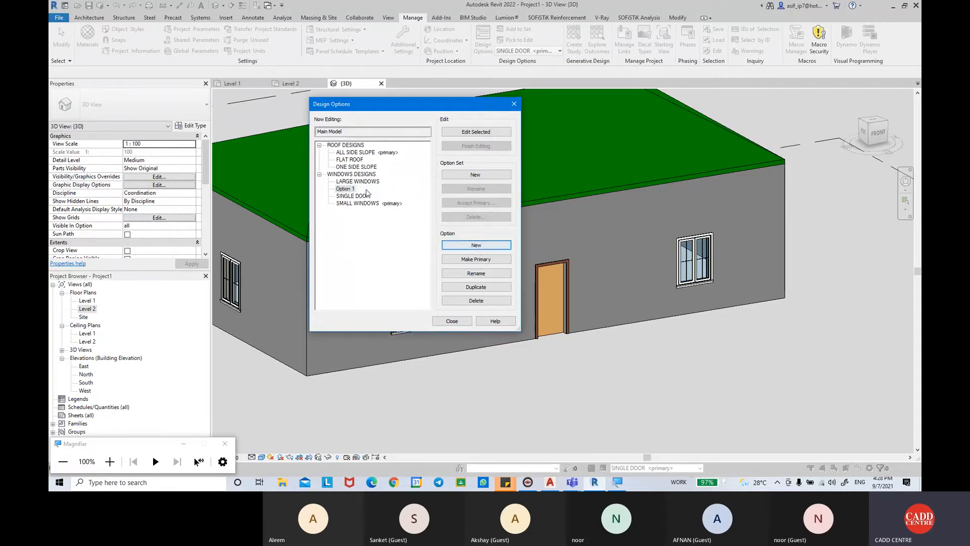
click(471, 273)
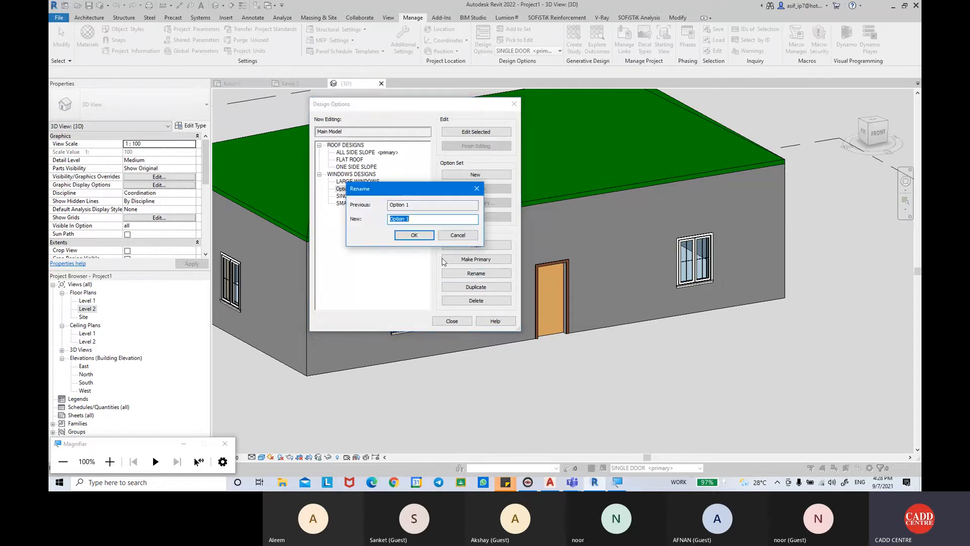
key(BackSpace)
text(DOU)
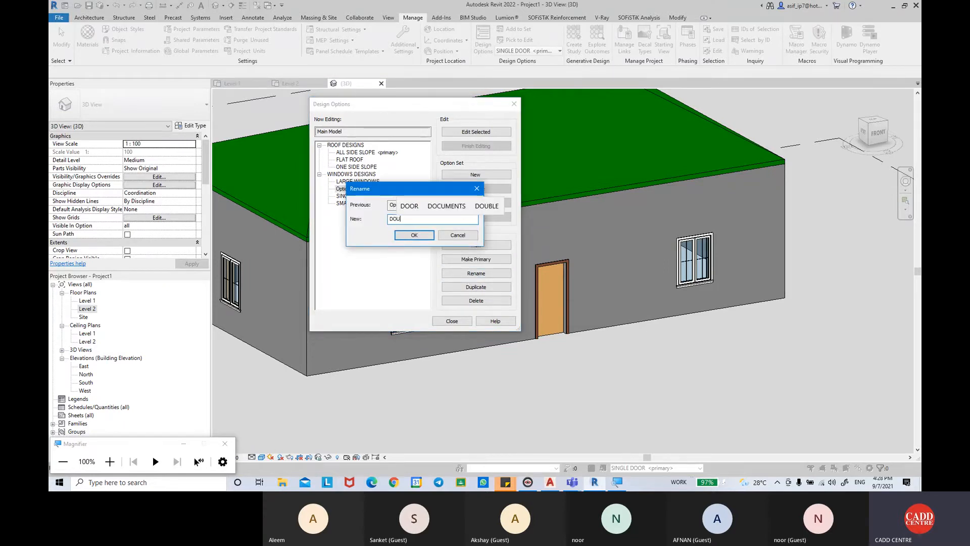
text(LBEL DORR)
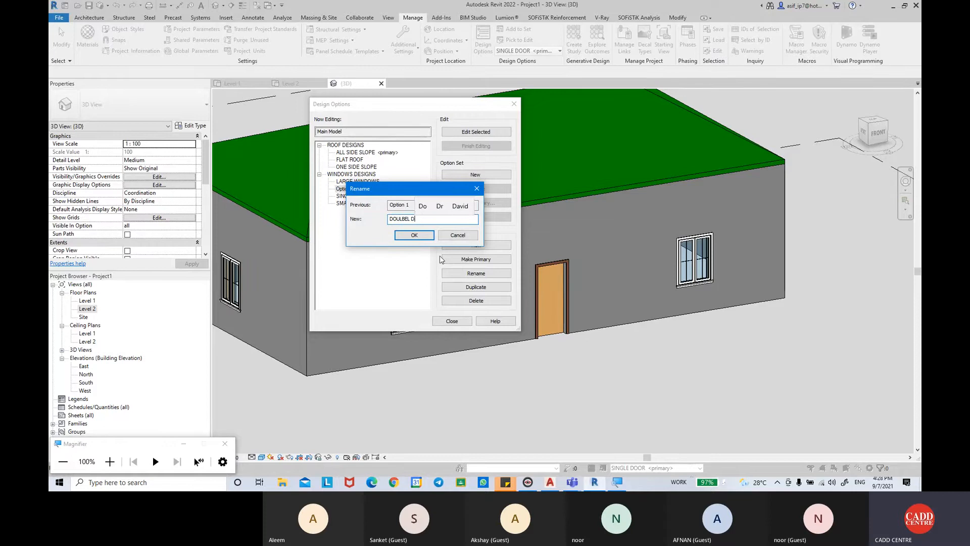
key(BackSpace)
key(BackSpace)
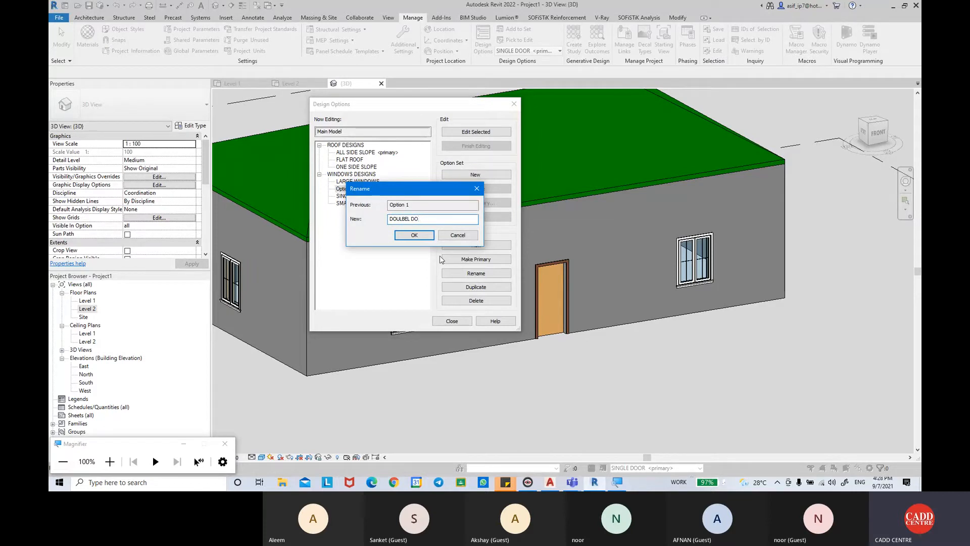
text(OR)
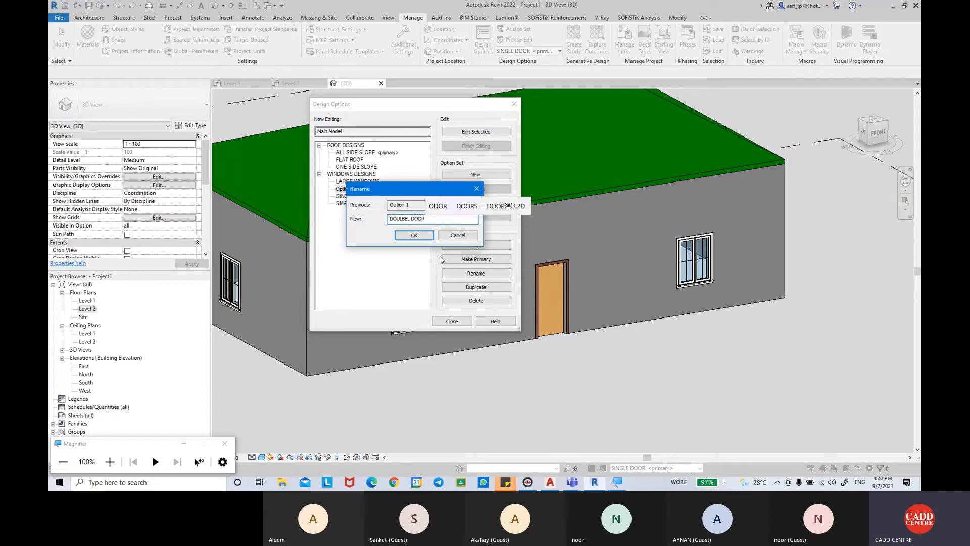
key(BackSpace)
key(BackSpace)
key(BackSpace)
key(BackSpace)
key(BackSpace)
key(BackSpace)
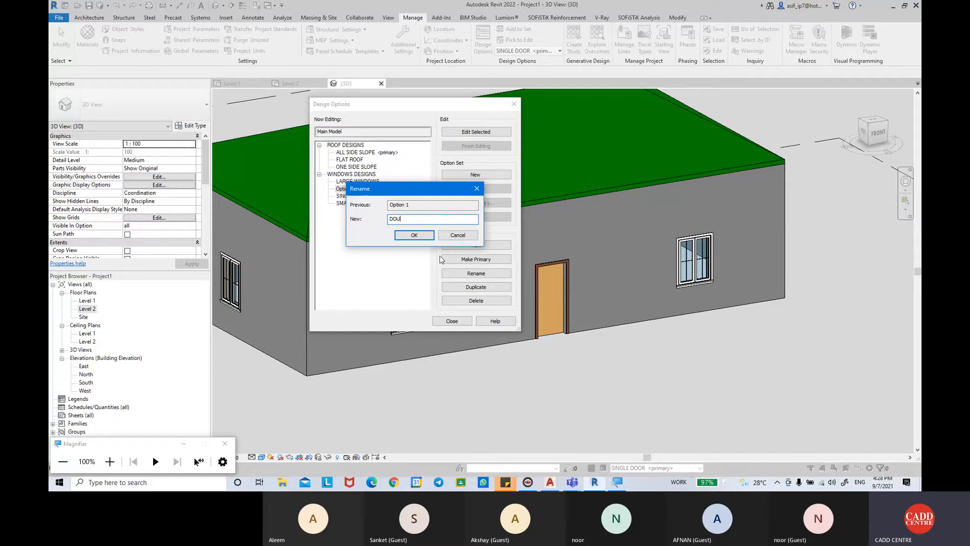
text(BLE )
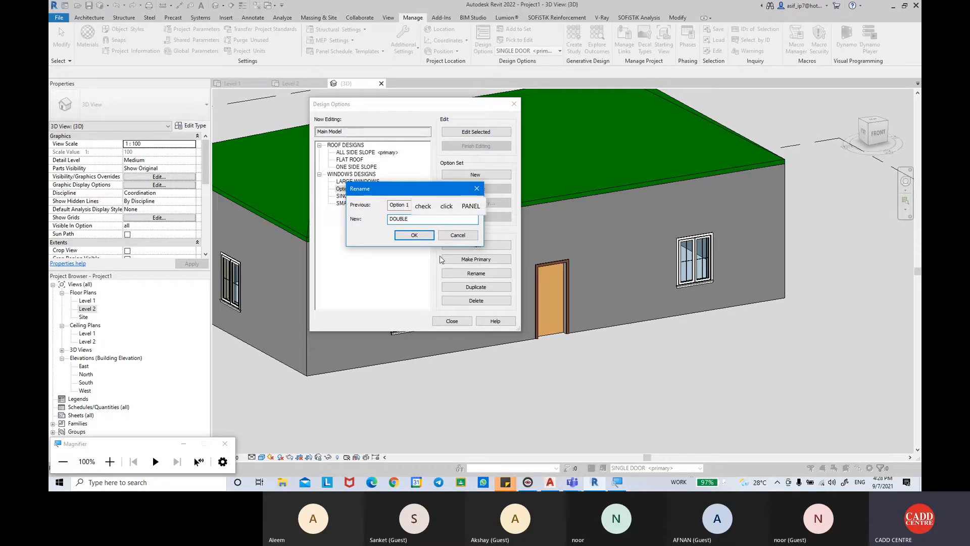
text(DOOR)
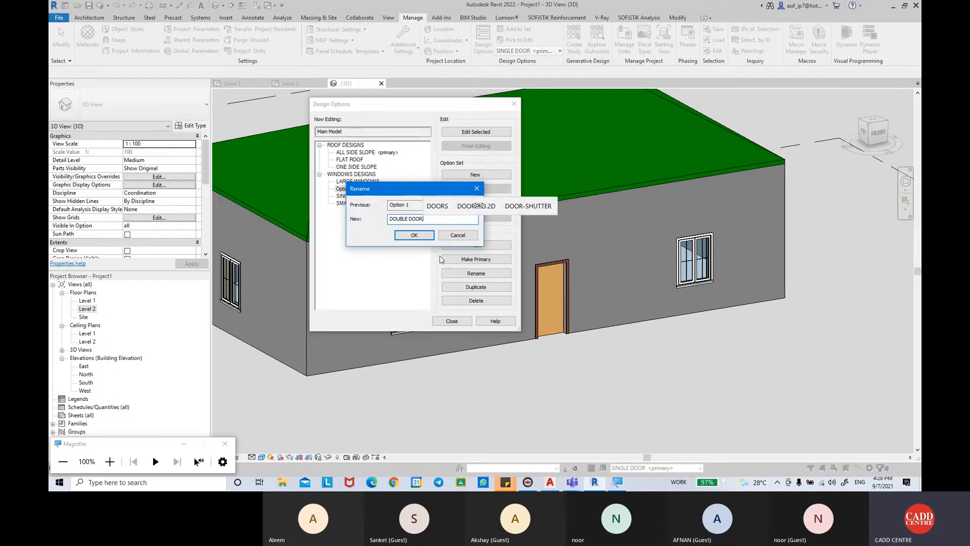
key(Return)
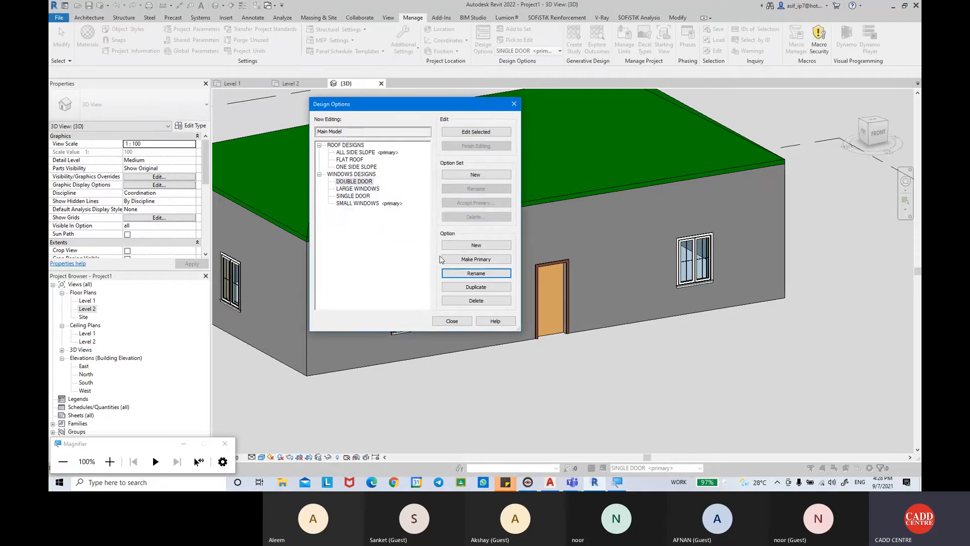
Step: Rename the WINDOWS DESIGNS option set as WINDOWS DESIGNS AND DOOR DESIGNS and close the design options dialog
click(346, 174)
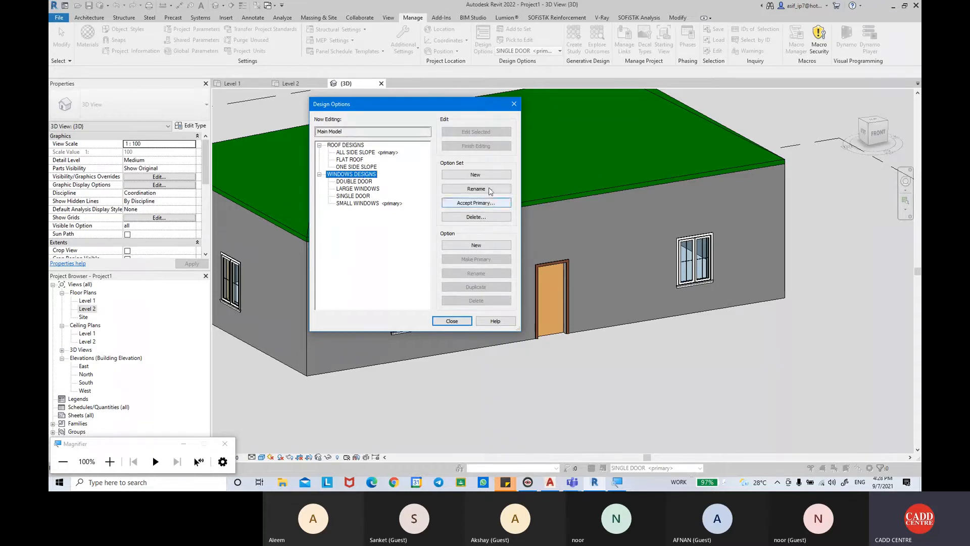
click(476, 188)
click(448, 220)
text(AND SO)
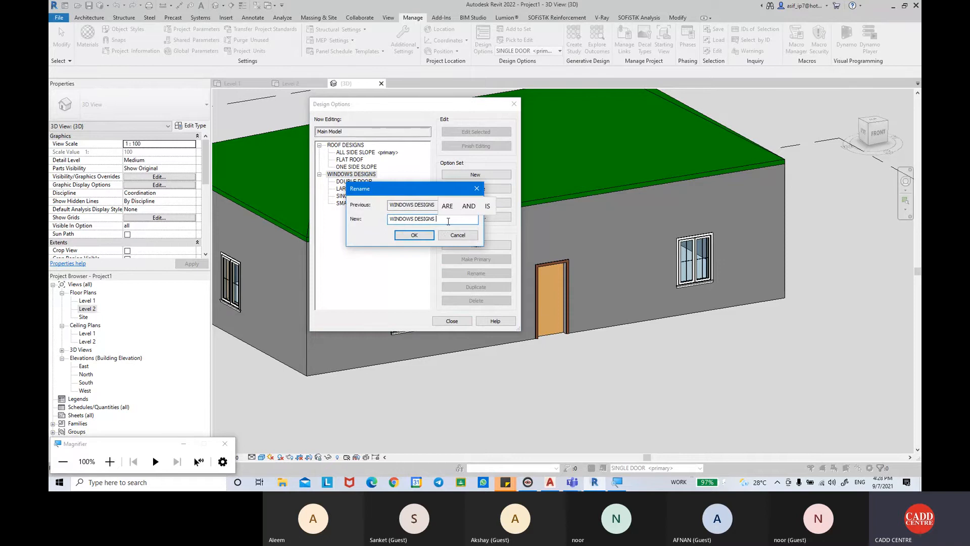
text(OR D)
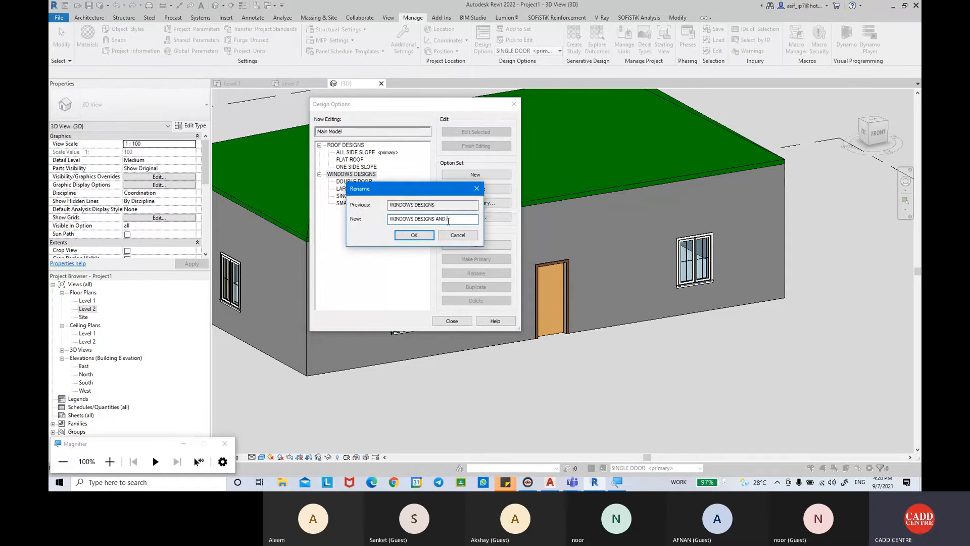
text(ESIGNS)
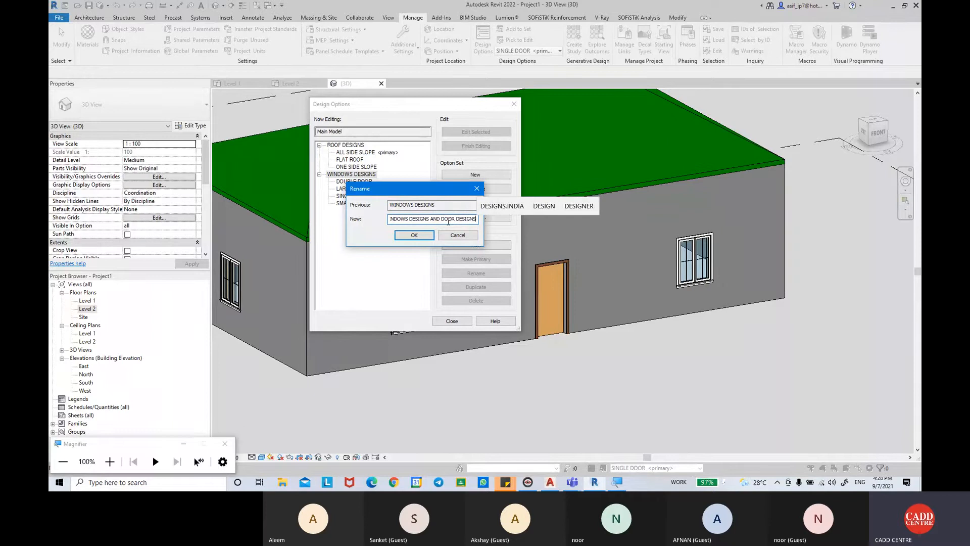
key(Return)
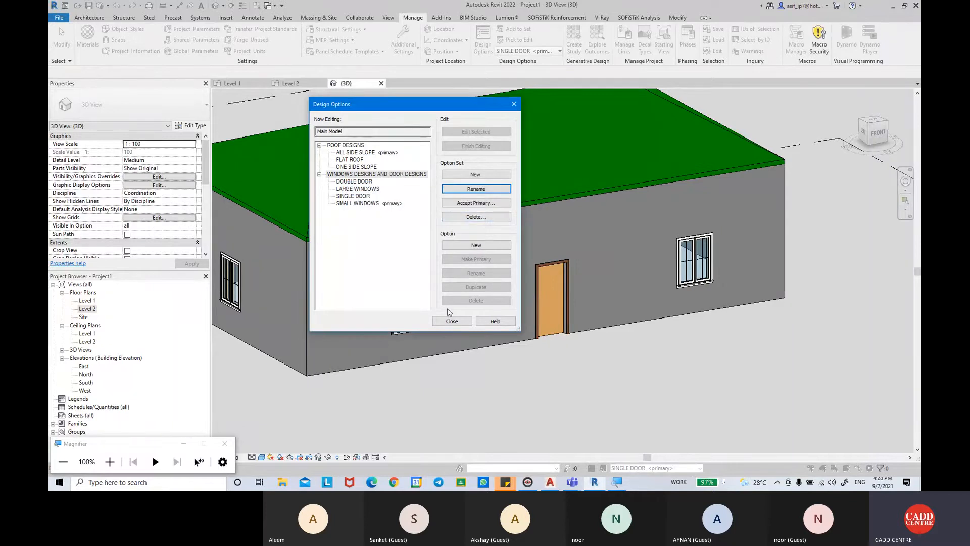
click(452, 321)
Step: View the model with SINGLE DOOR as the active design option, and switch back to Main Model to inspect the entry door
click(668, 466)
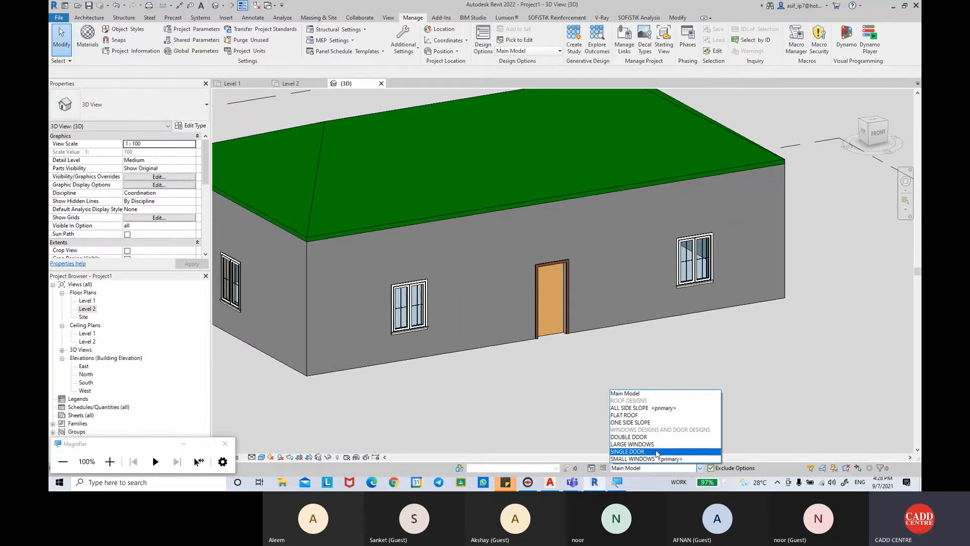
click(657, 451)
scroll(561, 333, down, 3)
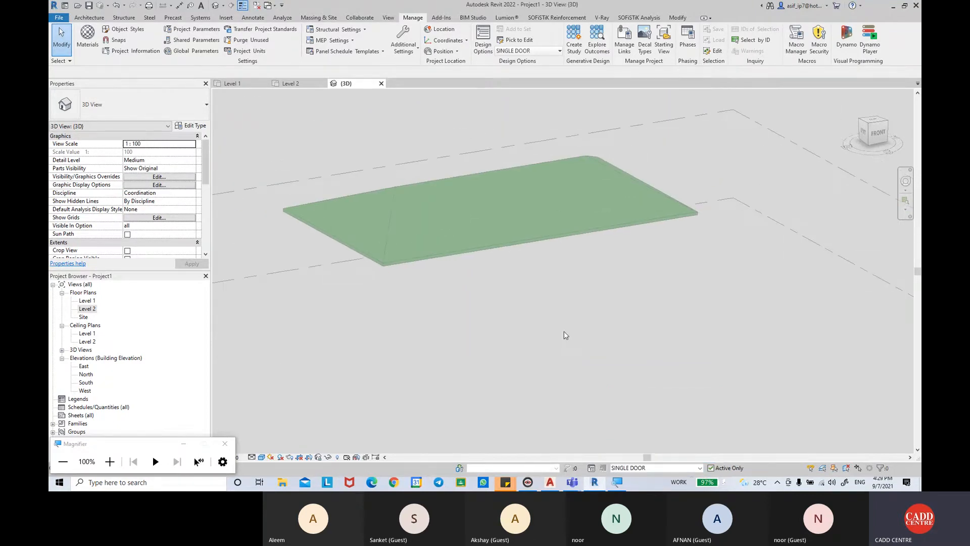
click(700, 469)
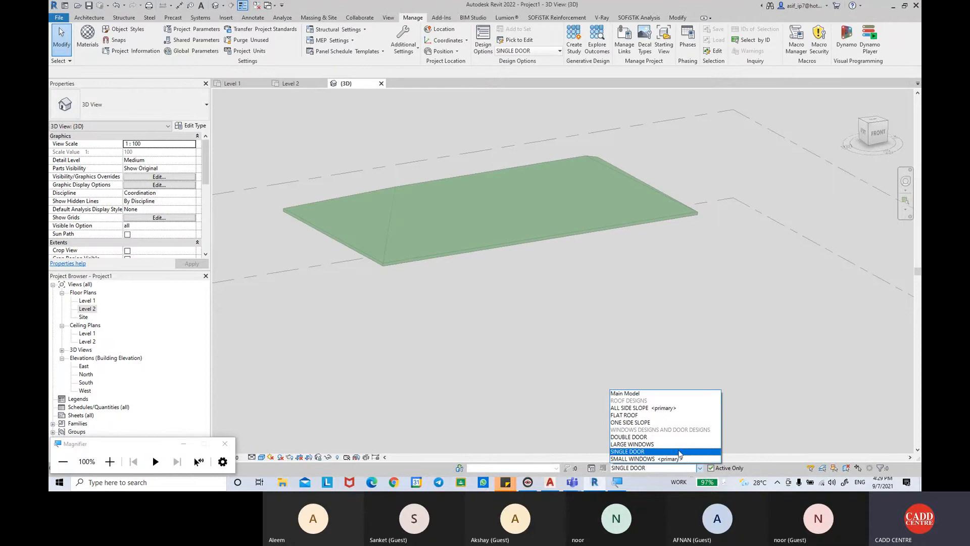
click(666, 393)
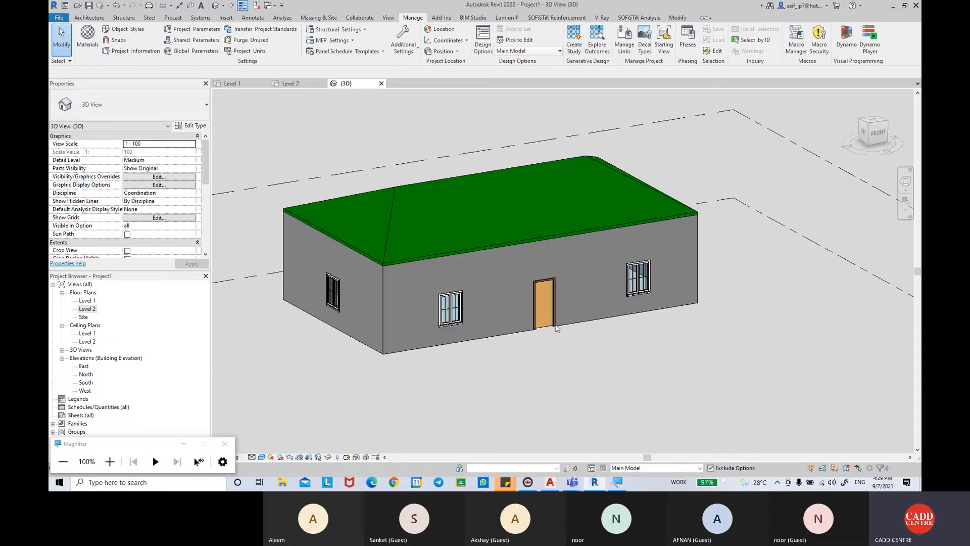
scroll(558, 334, up, 3)
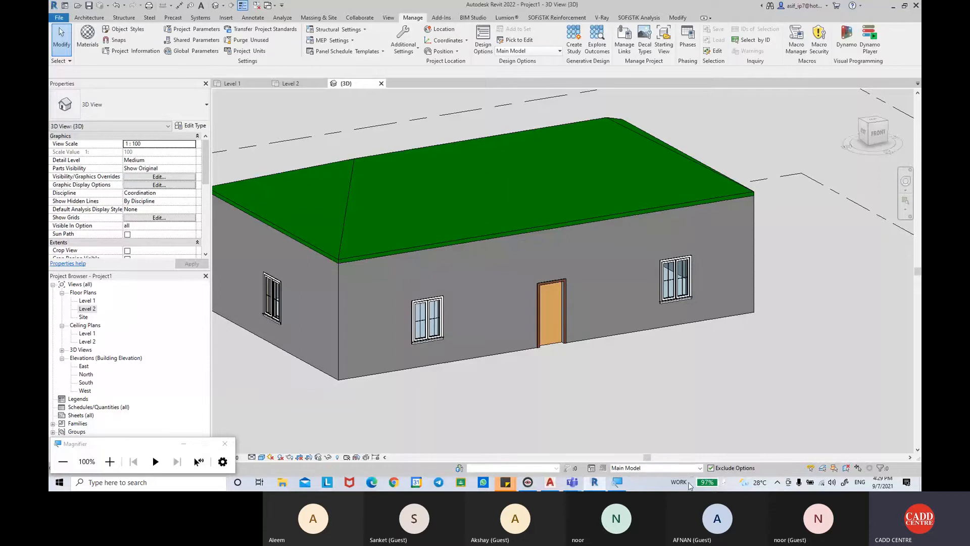
Step: Make SMALL WINDOWS the active design option and try to add the entry door to the option set
click(700, 469)
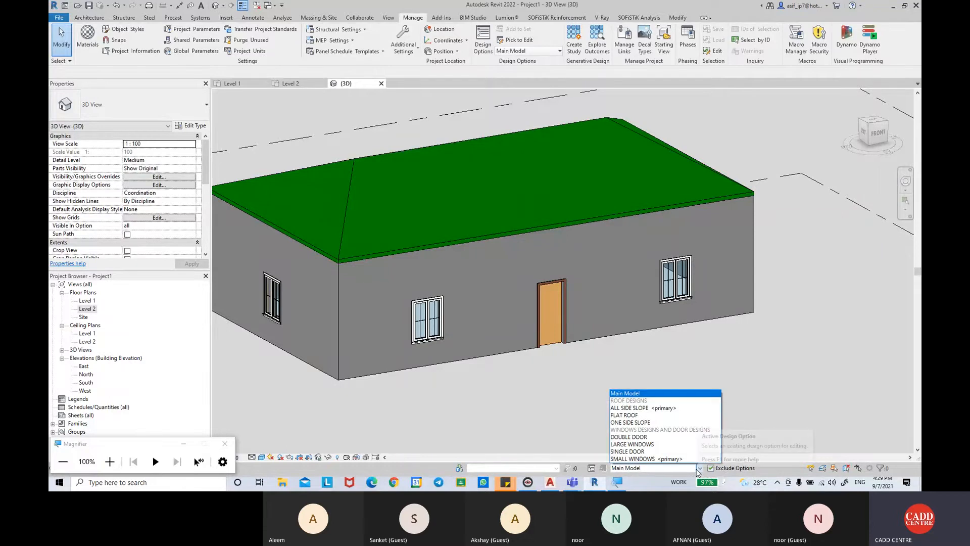
click(652, 459)
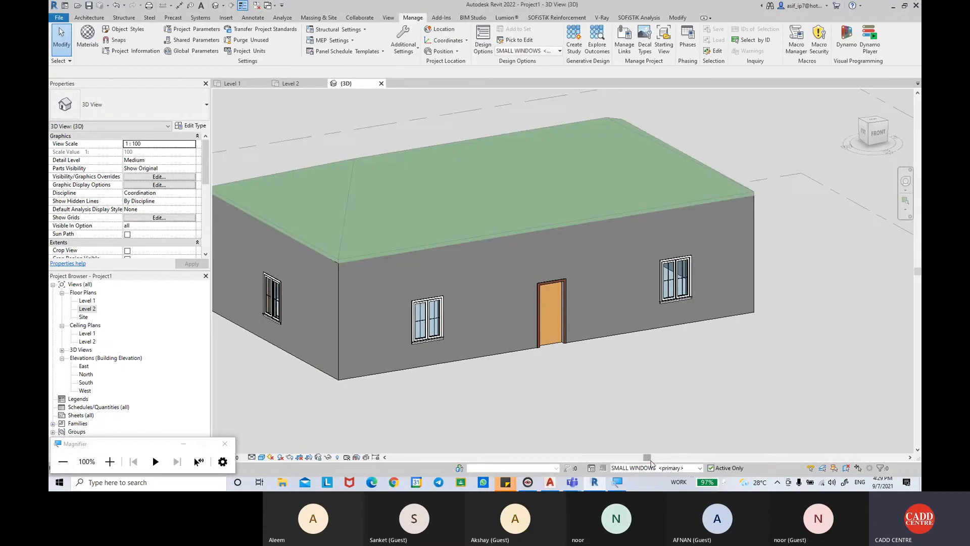
click(565, 344)
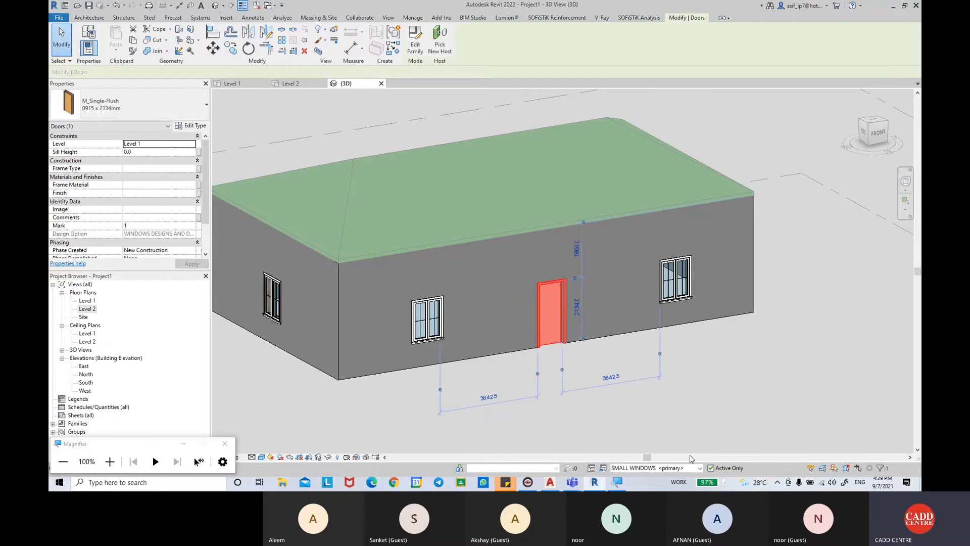
click(603, 468)
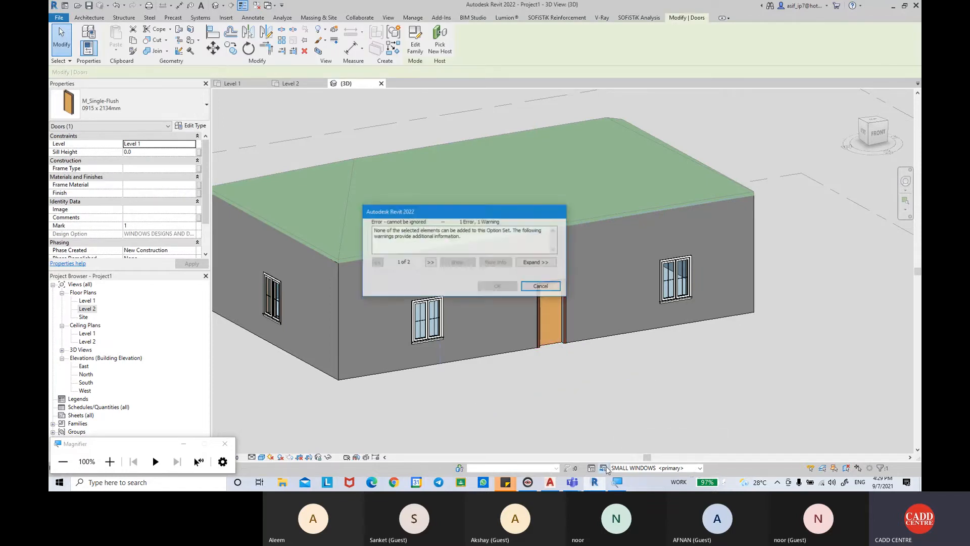
click(541, 287)
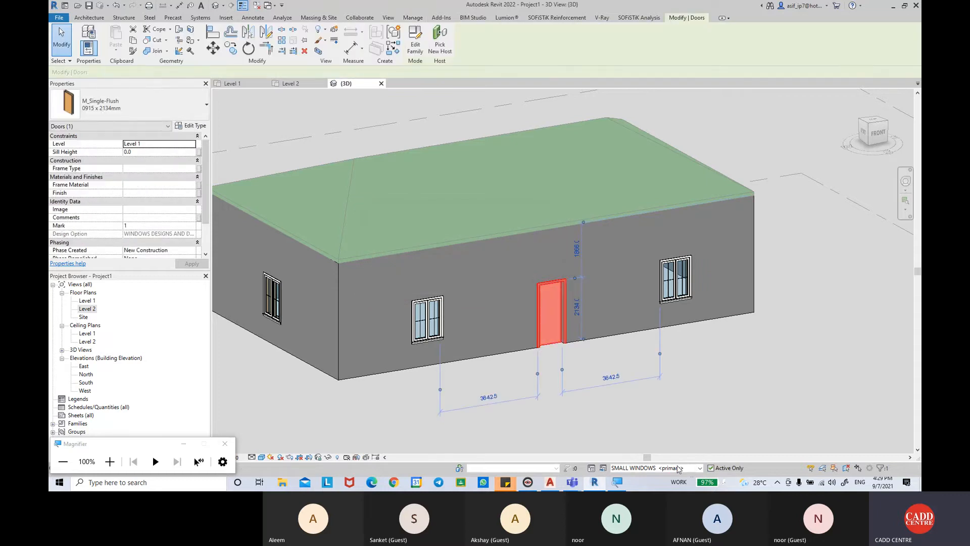
click(603, 468)
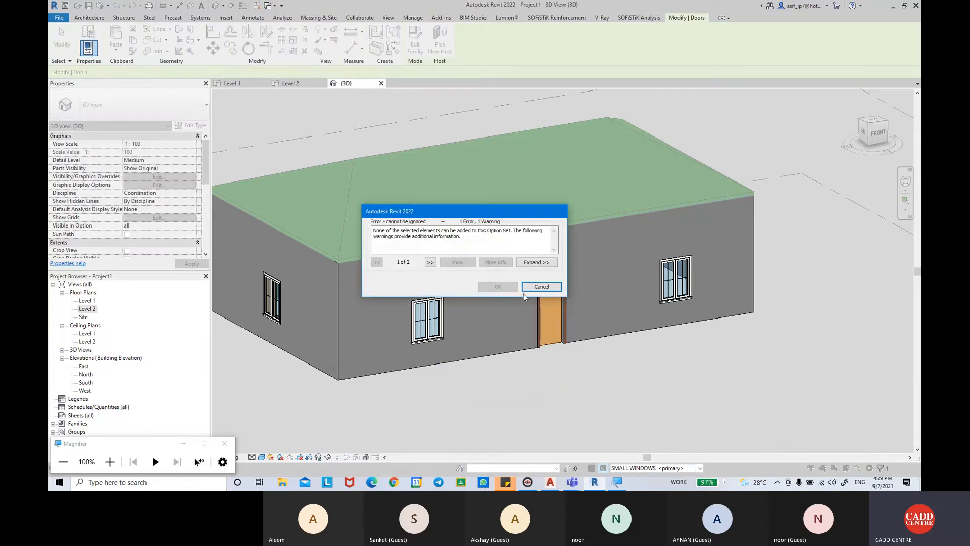
click(540, 286)
Step: Switch the active design option to LARGE WINDOWS and back to SMALL WINDOWS to compare the door and windows
click(700, 468)
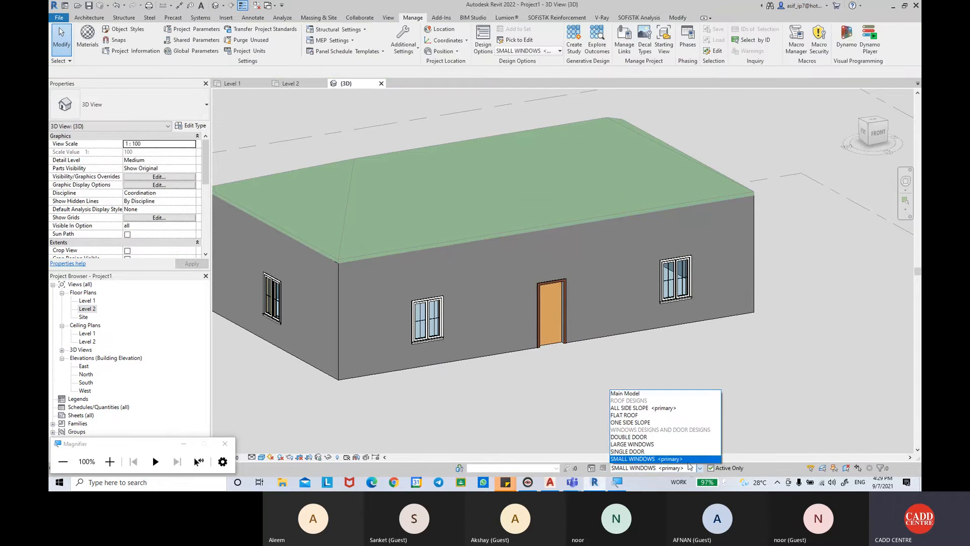
click(632, 444)
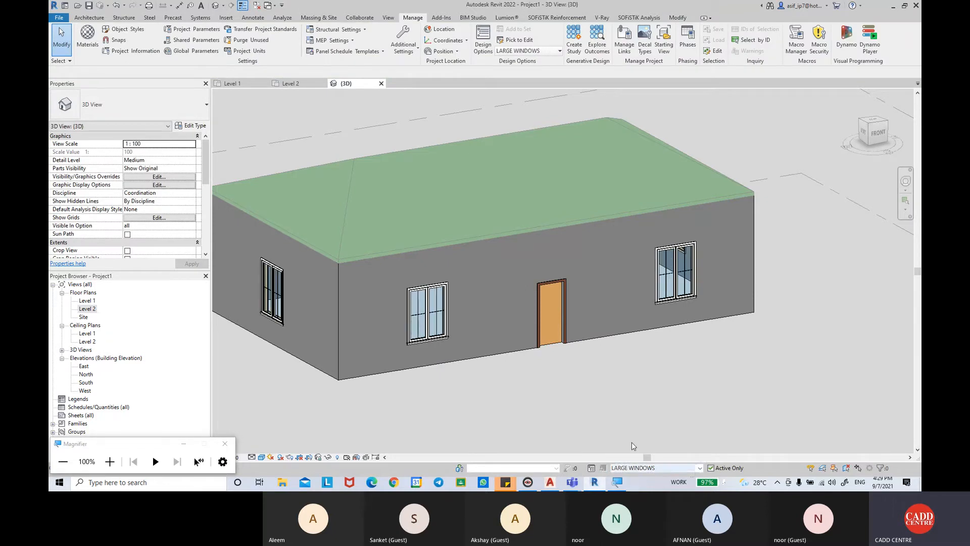
click(700, 468)
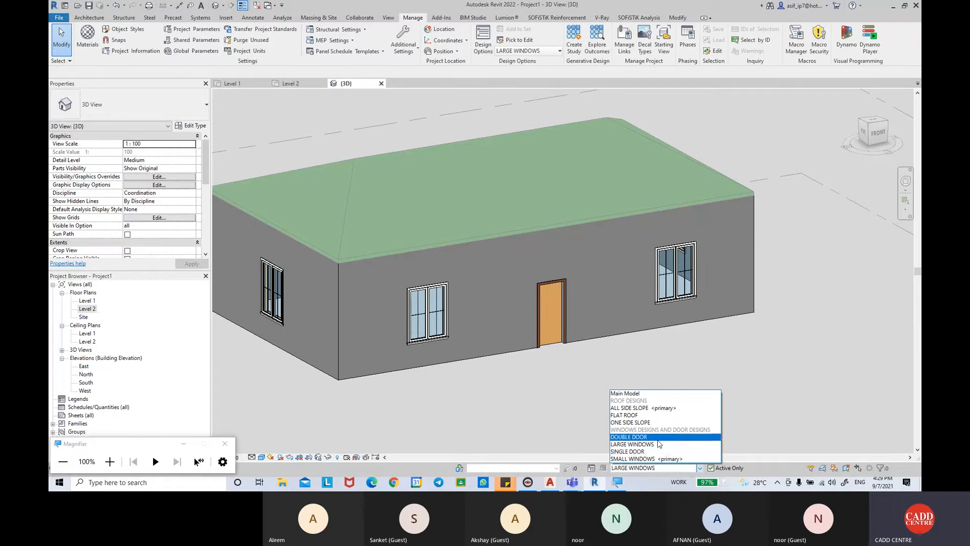
click(666, 459)
Step: View the model with SINGLE DOOR as the active design option, return to Main Model and review the option sets
click(699, 468)
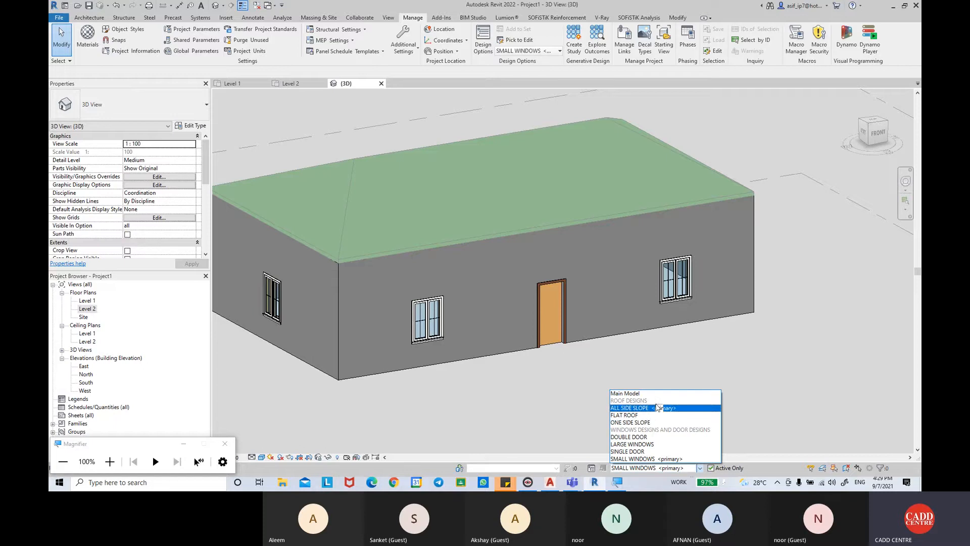
click(654, 451)
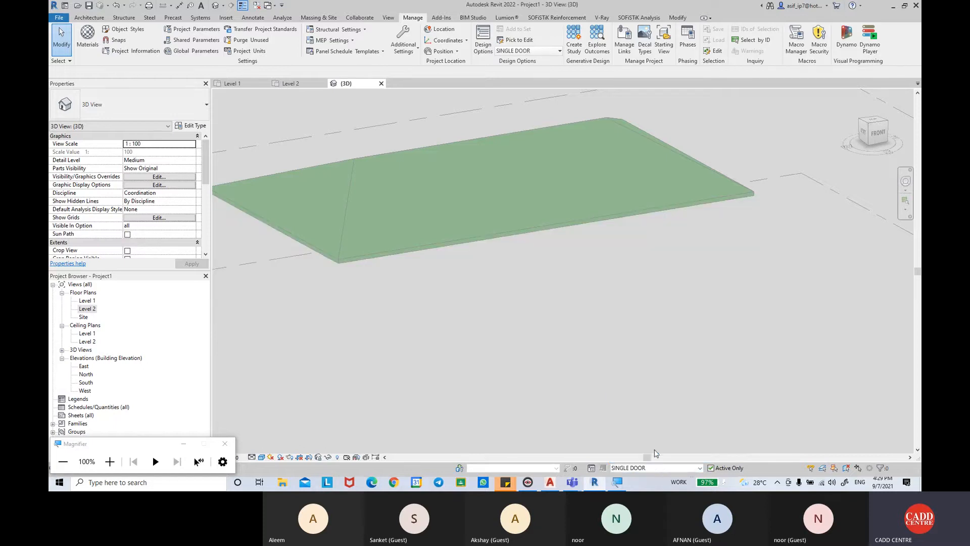
middle_drag(550, 307, 560, 314)
click(705, 469)
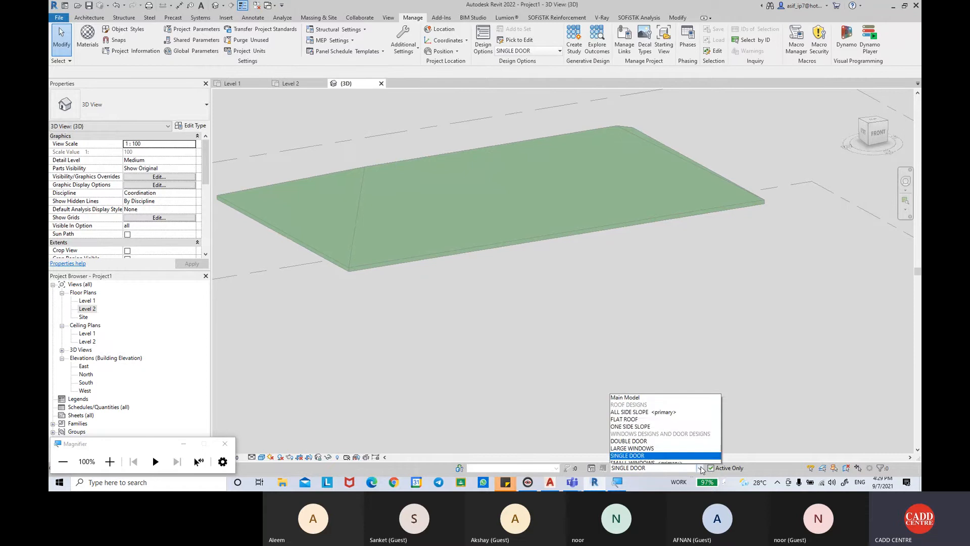
click(677, 396)
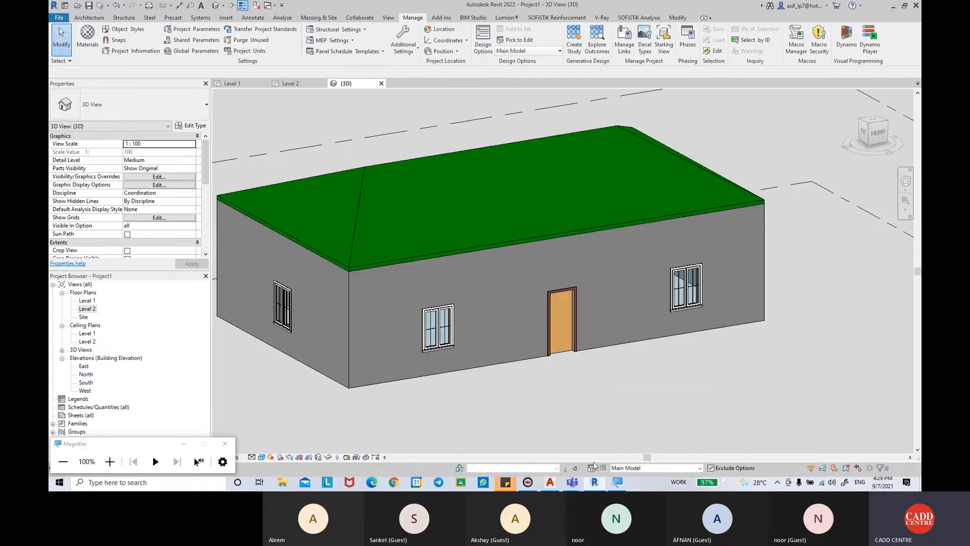
click(592, 468)
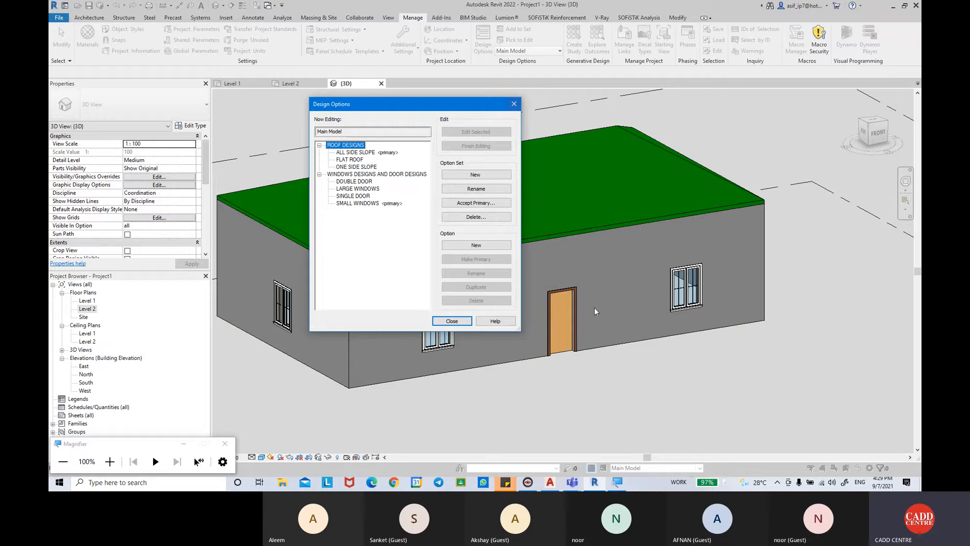
click(455, 325)
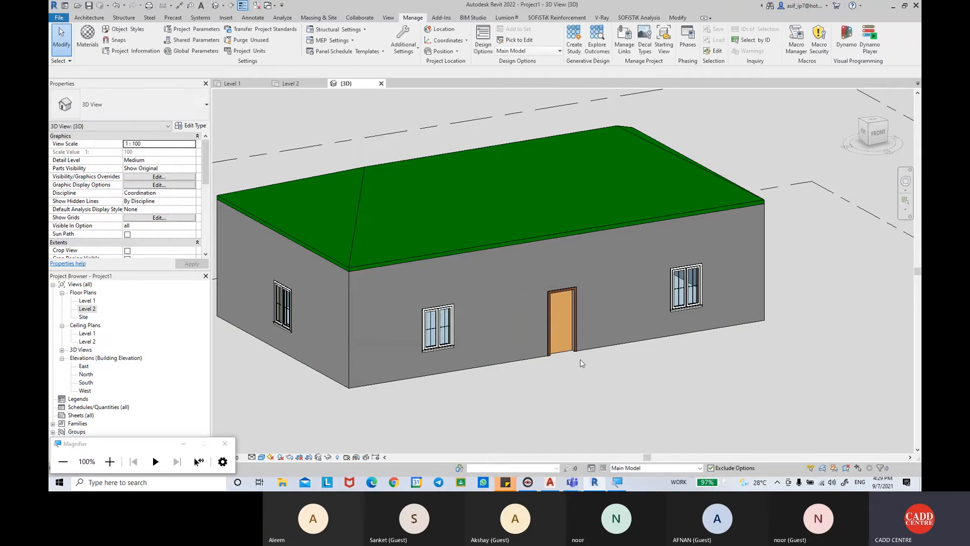
Step: Compare the roof designs by activating FLAT ROOF, ALL SIDE SLOPE and ONE SIDE SLOPE in turn, ending on FLAT ROOF
click(688, 468)
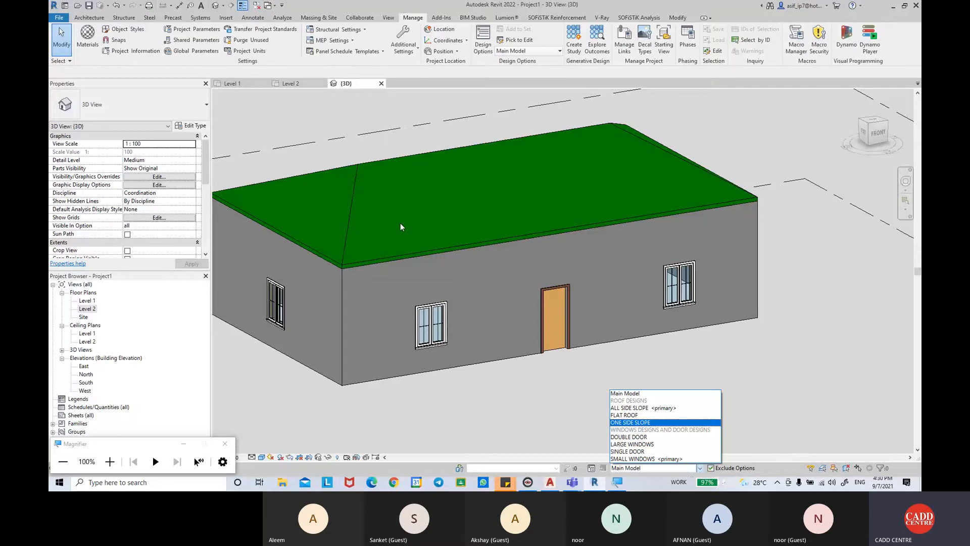
scroll(400, 223, down, 1)
click(675, 368)
middle_drag(647, 338, 666, 368)
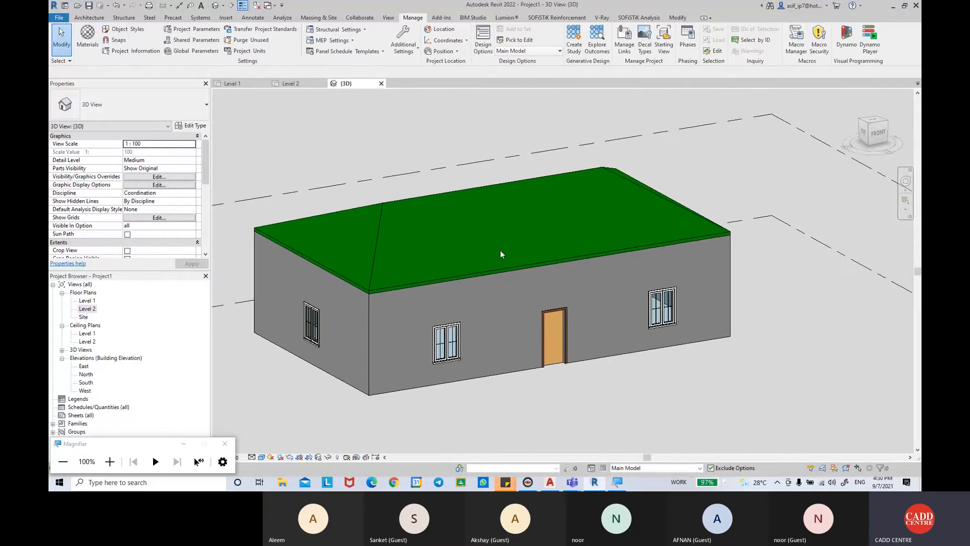
click(684, 467)
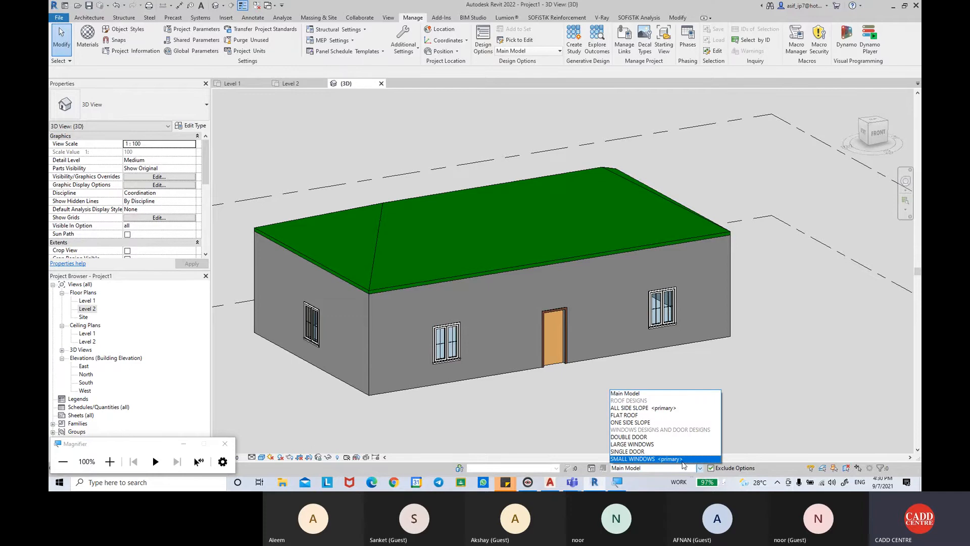
click(647, 415)
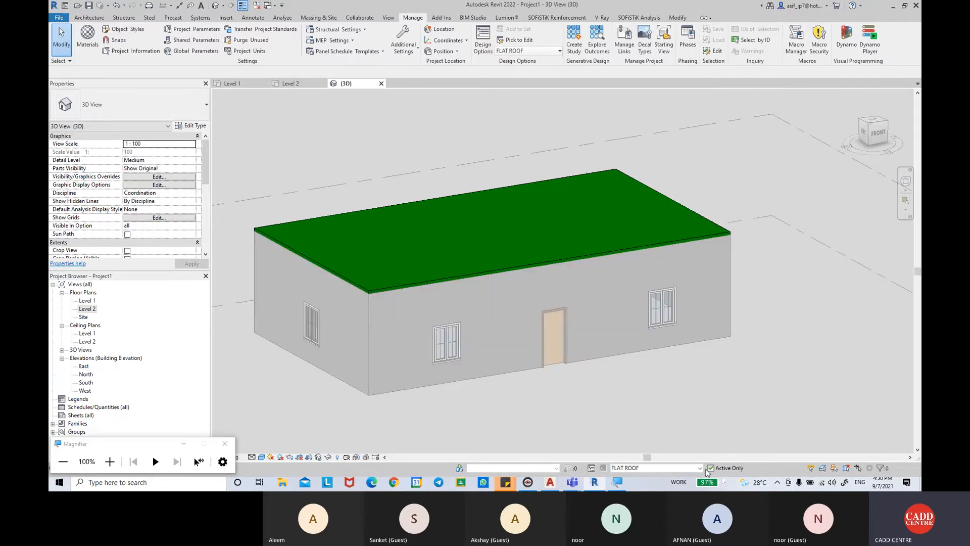
click(703, 468)
click(651, 412)
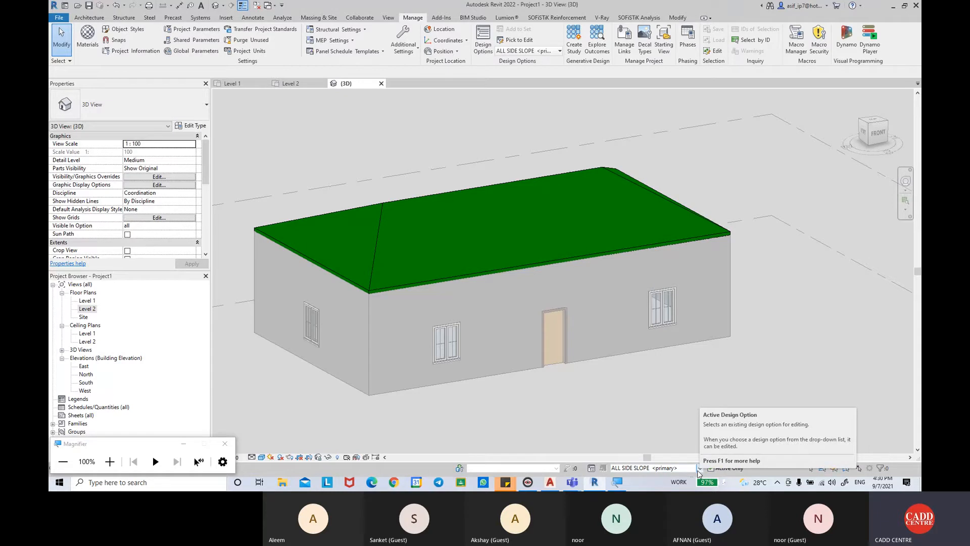
click(700, 469)
click(645, 425)
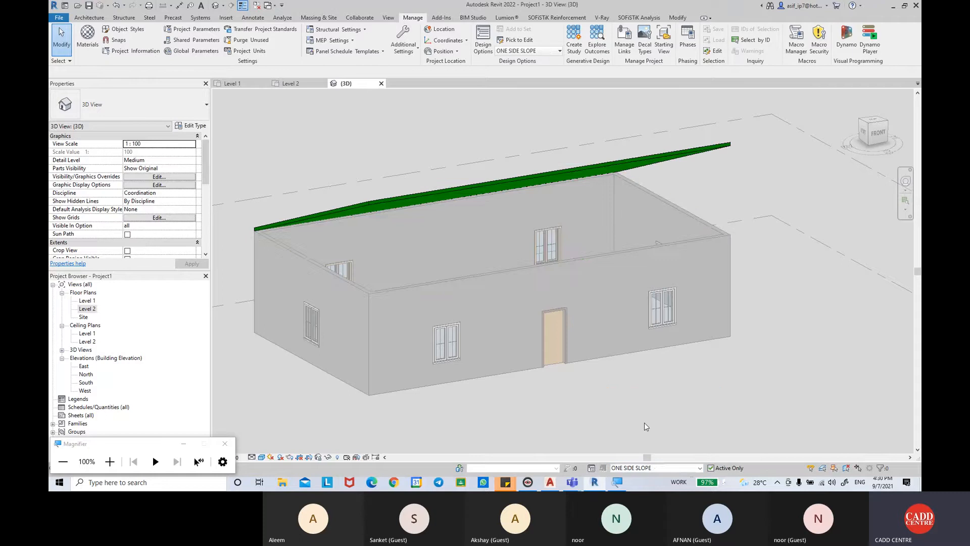
click(700, 468)
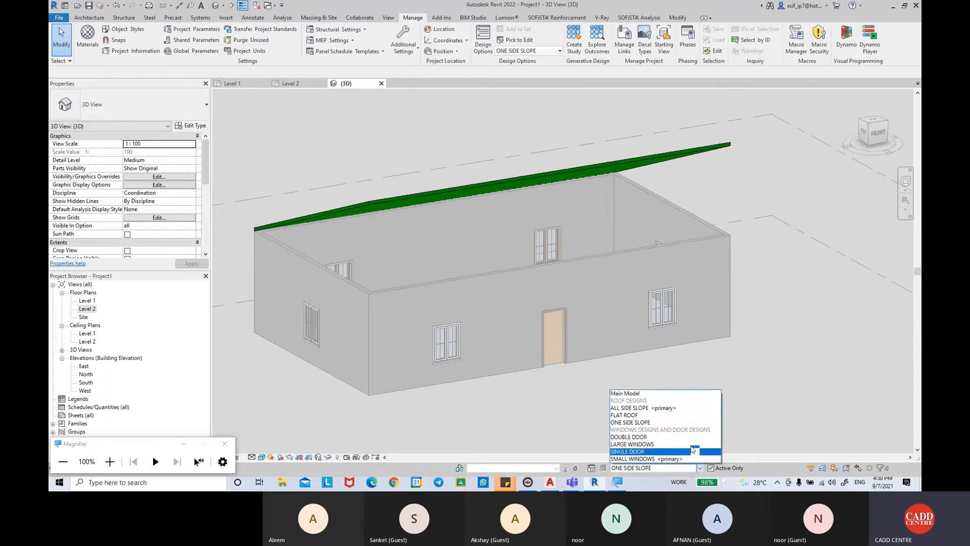
click(663, 417)
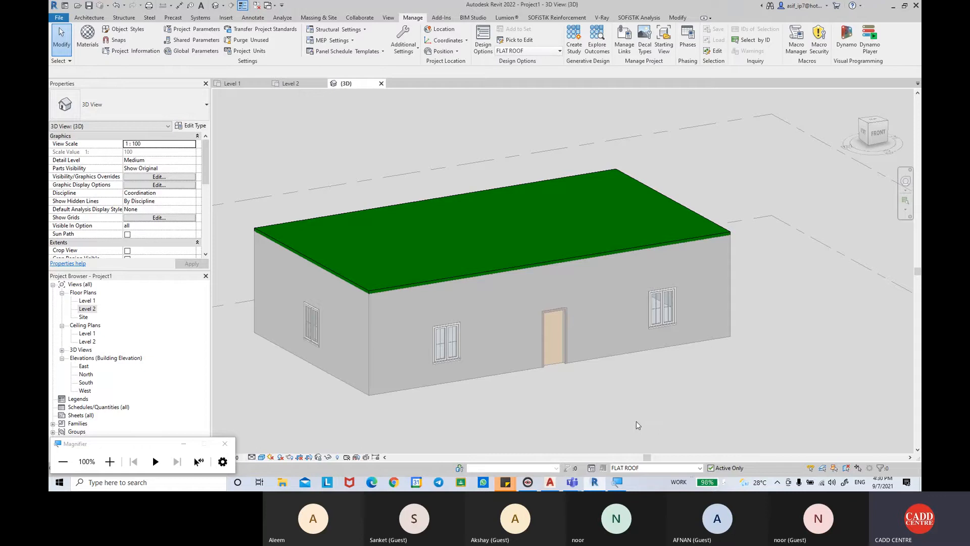
Step: Finish editing the active design option and make FLAT ROOF the primary option of the ROOF DESIGNS set
click(592, 468)
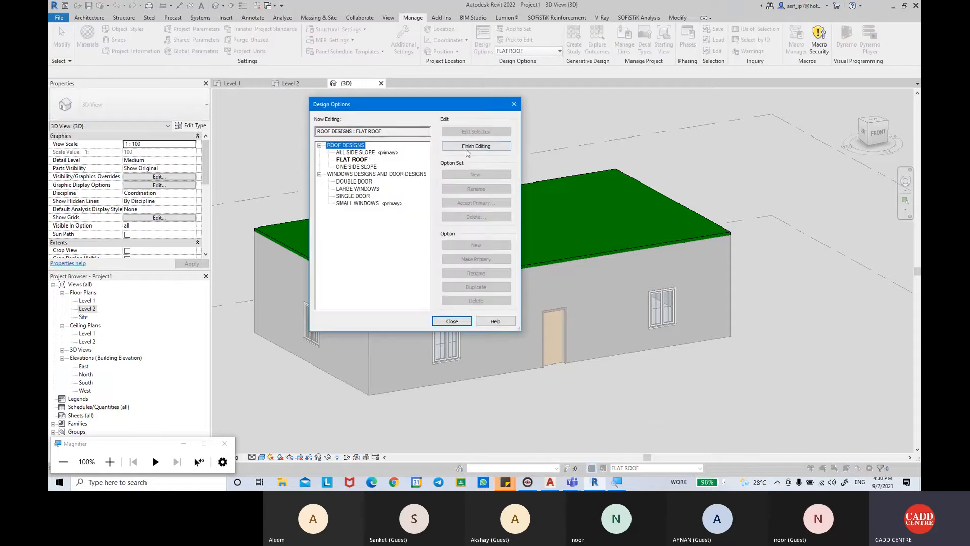
click(494, 149)
click(351, 160)
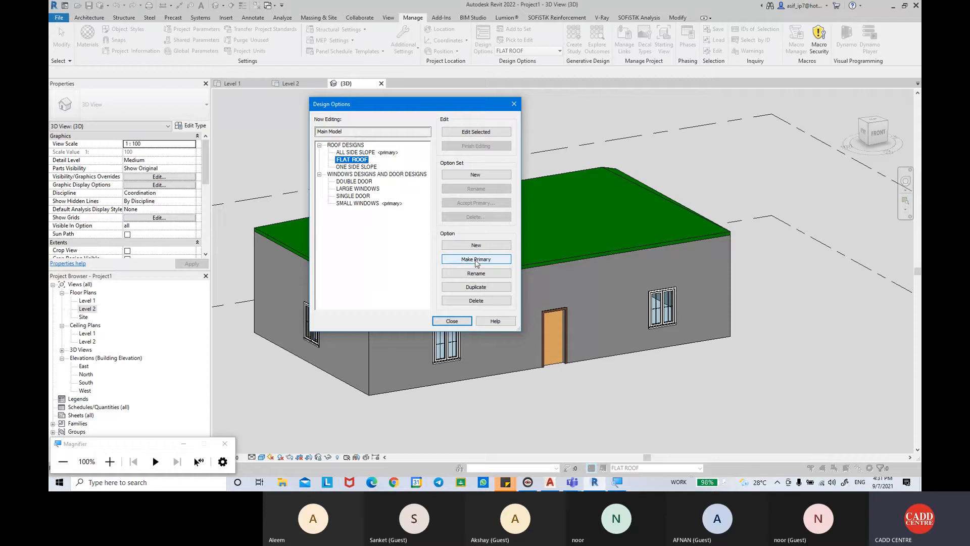
click(360, 153)
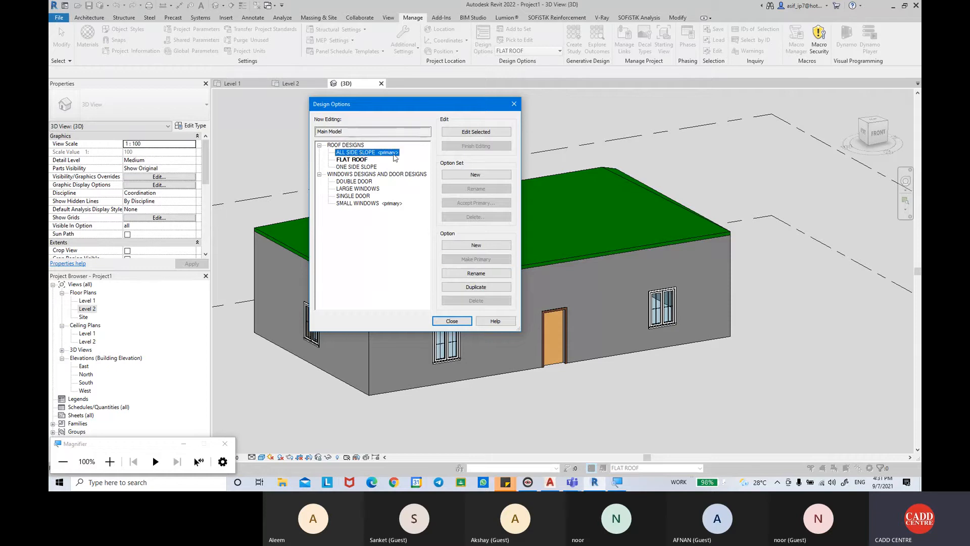
click(364, 161)
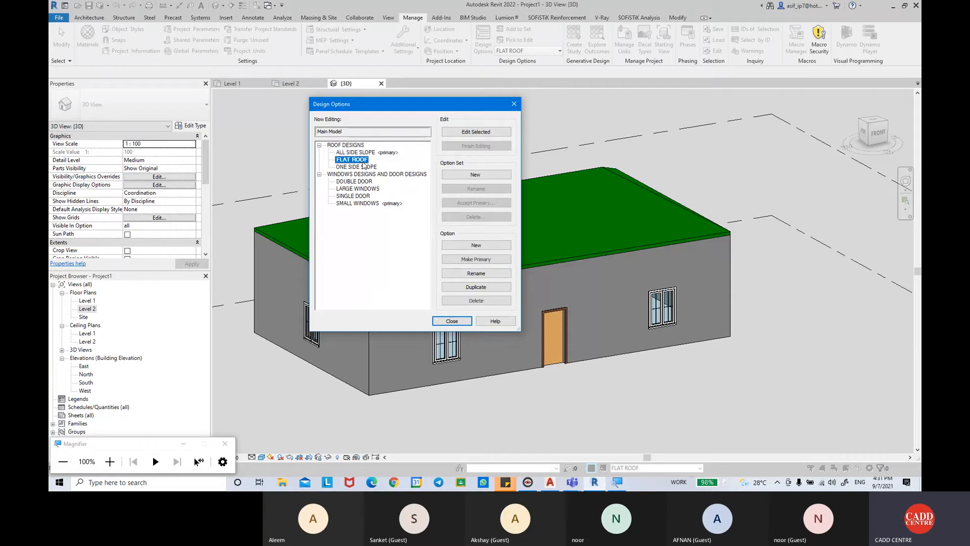
click(470, 259)
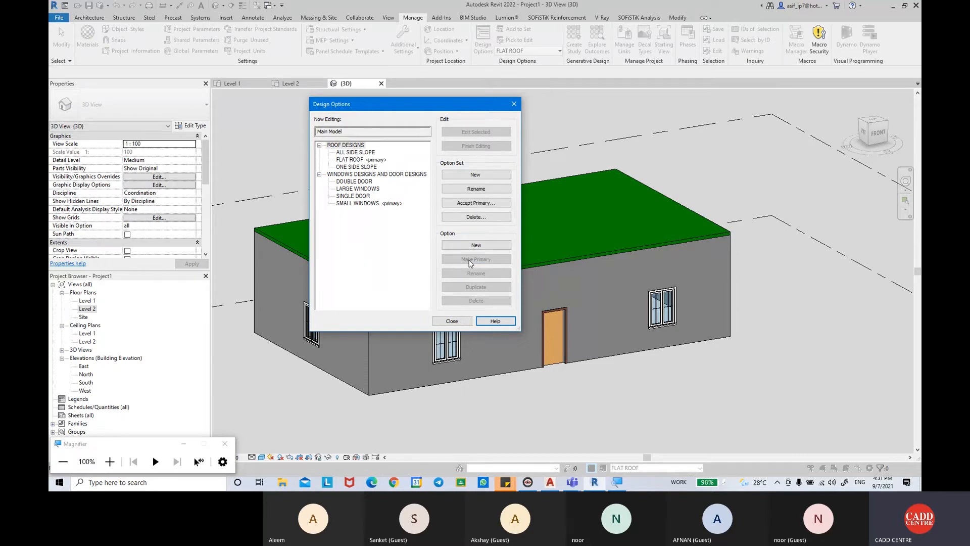
click(513, 105)
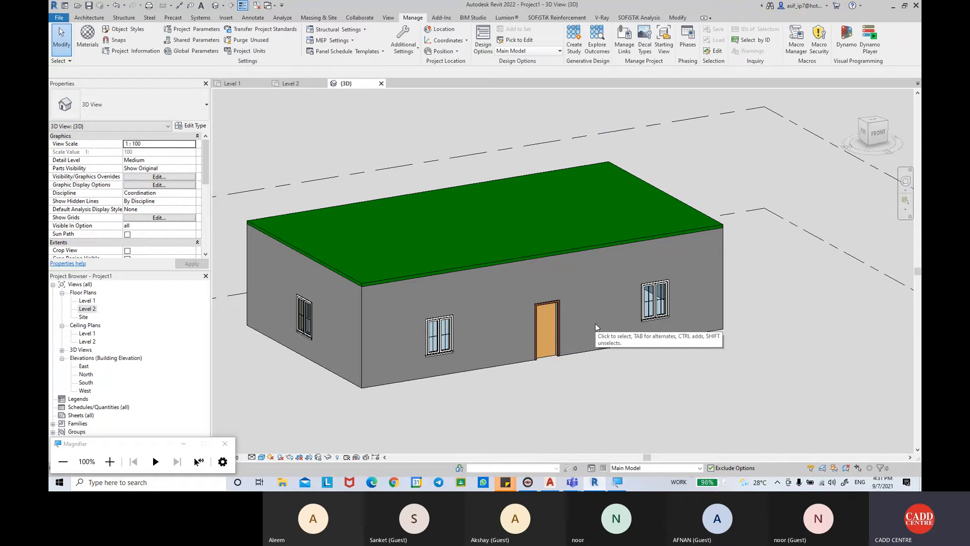
Step: Compare the window variants by activating SMALL WINDOWS and LARGE WINDOWS in turn
click(700, 468)
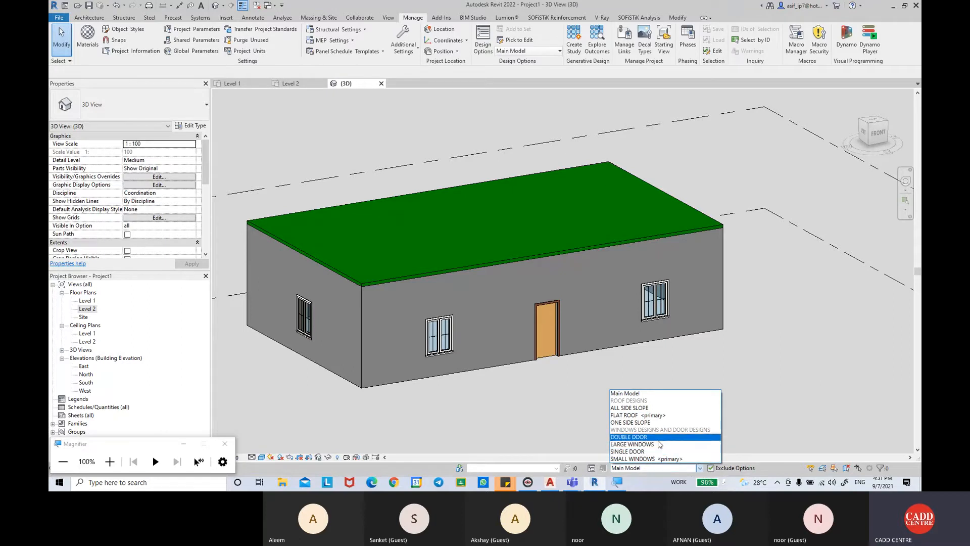
click(656, 458)
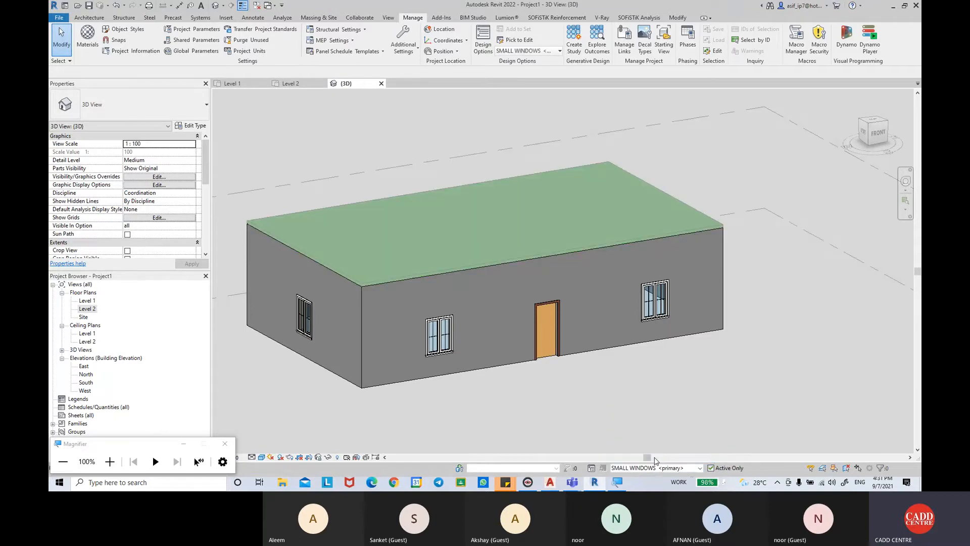
click(699, 469)
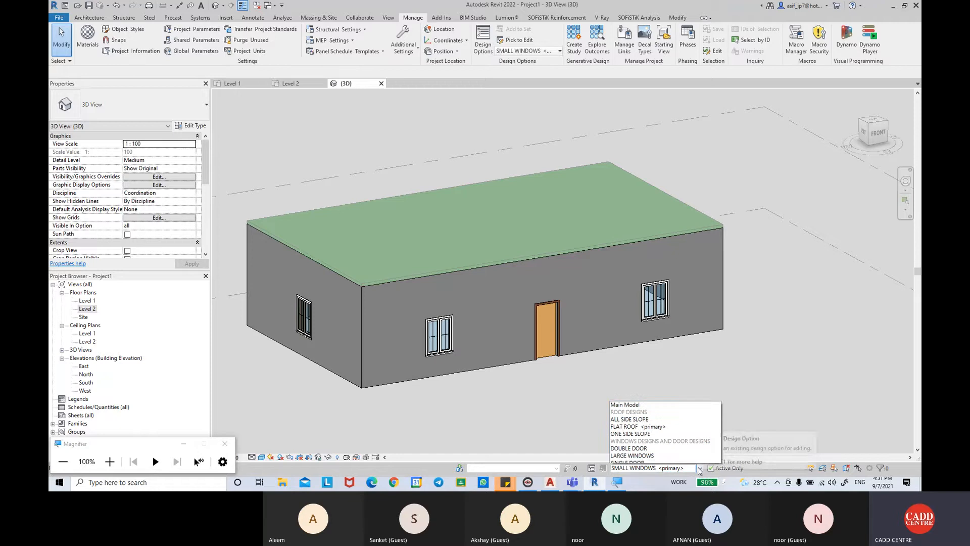
click(670, 445)
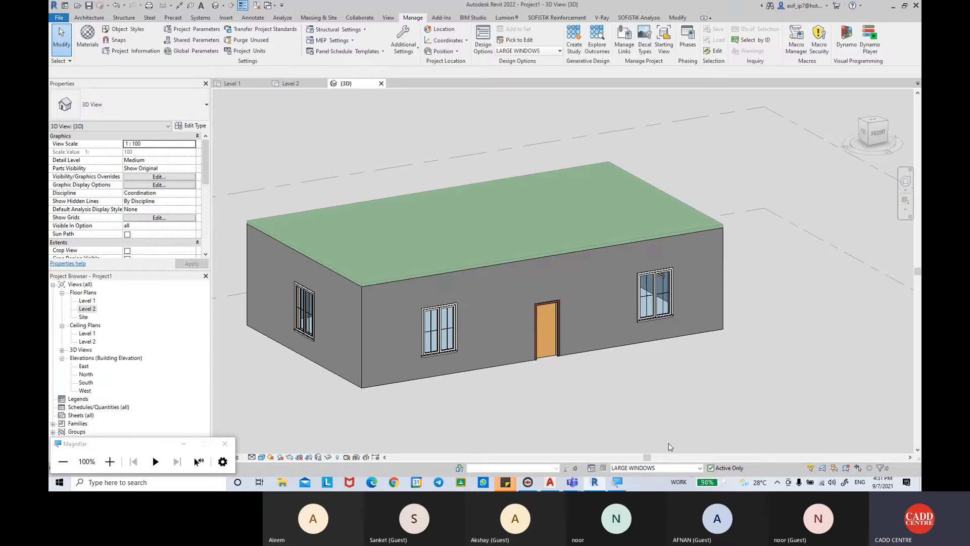
Step: Finish editing the active design option and make LARGE WINDOWS the primary option of its set
click(591, 468)
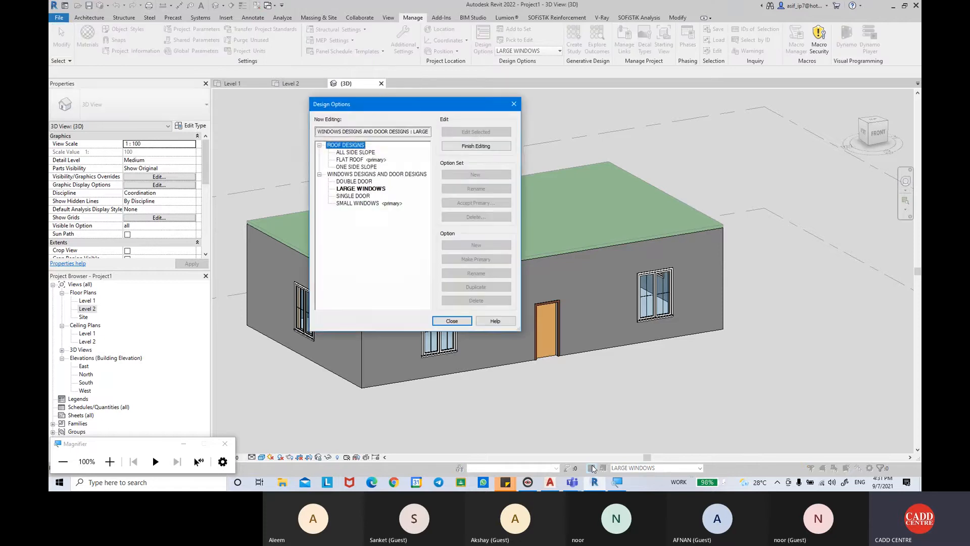
click(477, 146)
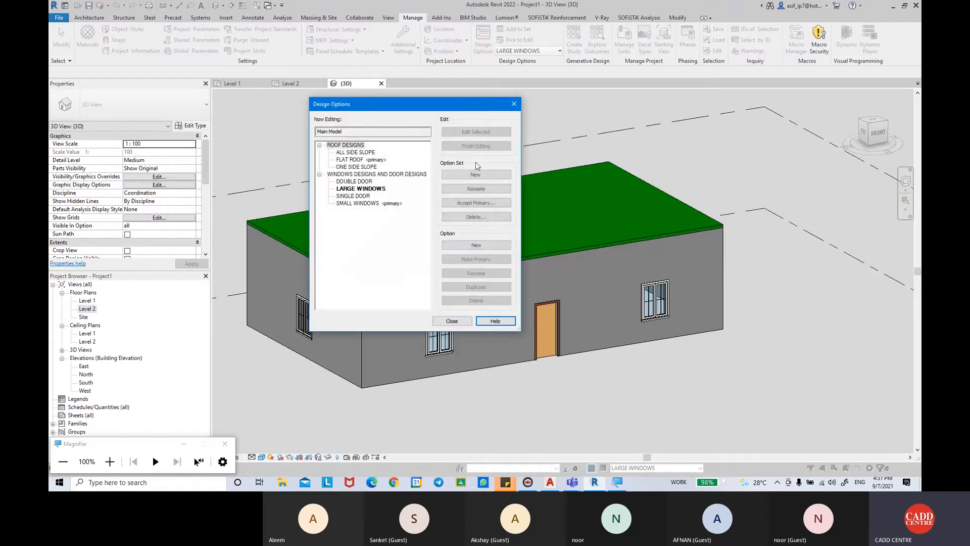
click(360, 190)
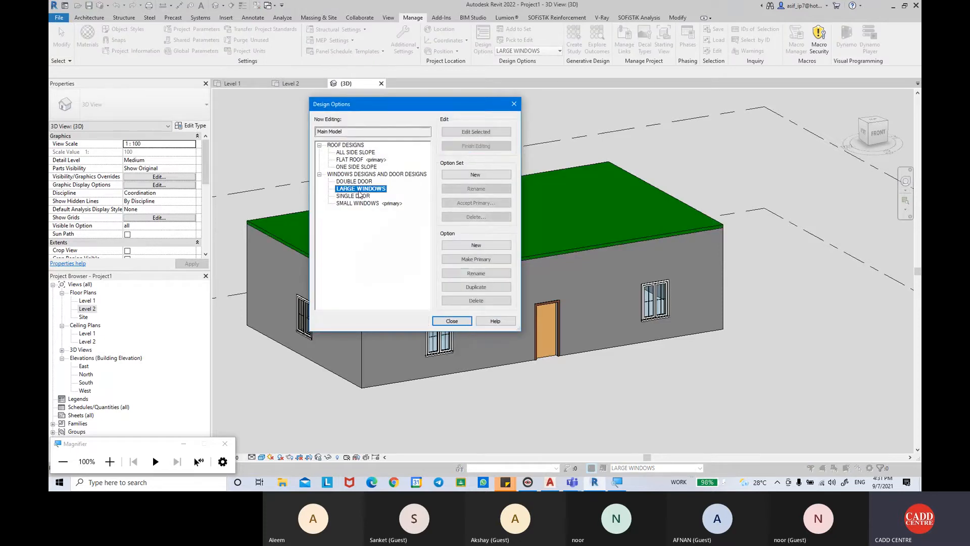
click(484, 261)
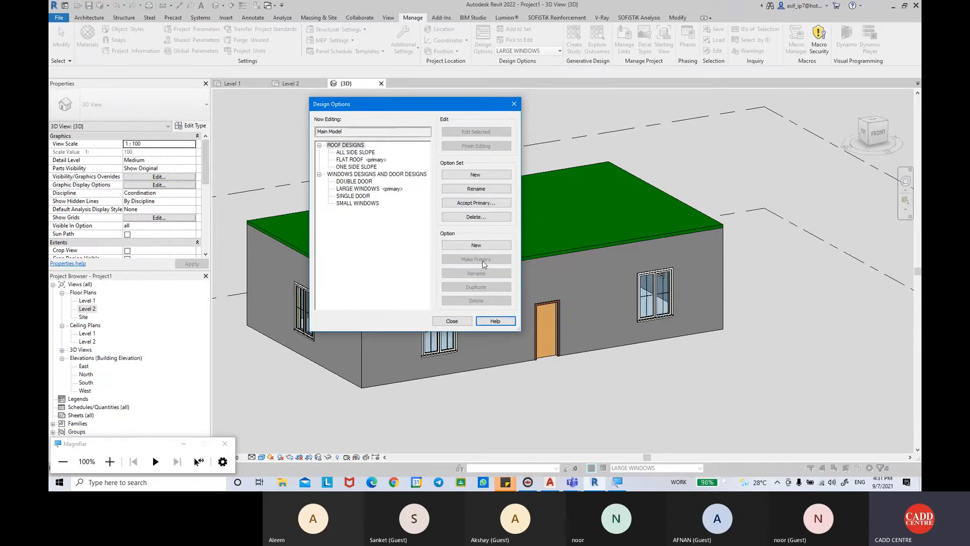
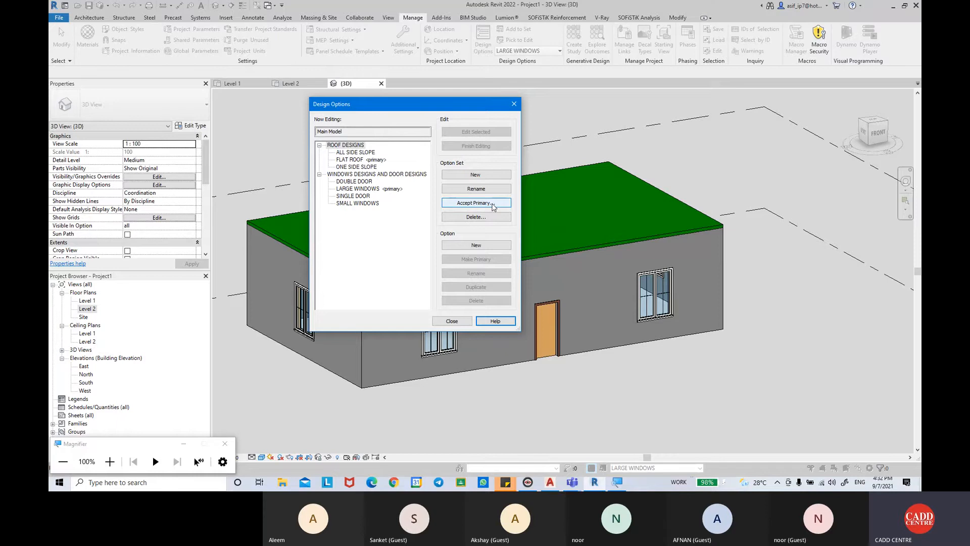
Step: Accept the primary option of both the ROOF DESIGNS and the WINDOWS DESIGNS AND DOOR DESIGNS sets into the main model
click(493, 207)
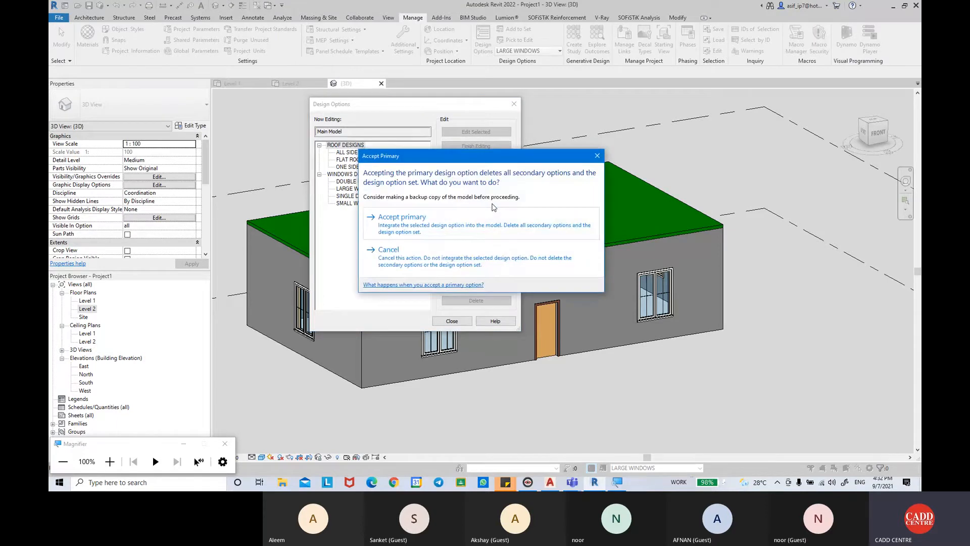
click(472, 222)
click(355, 146)
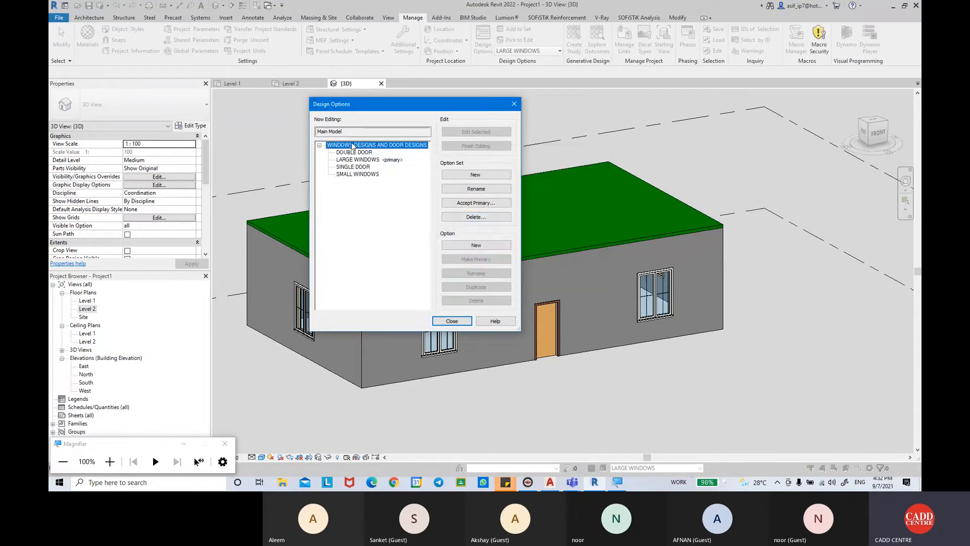
click(459, 203)
click(461, 225)
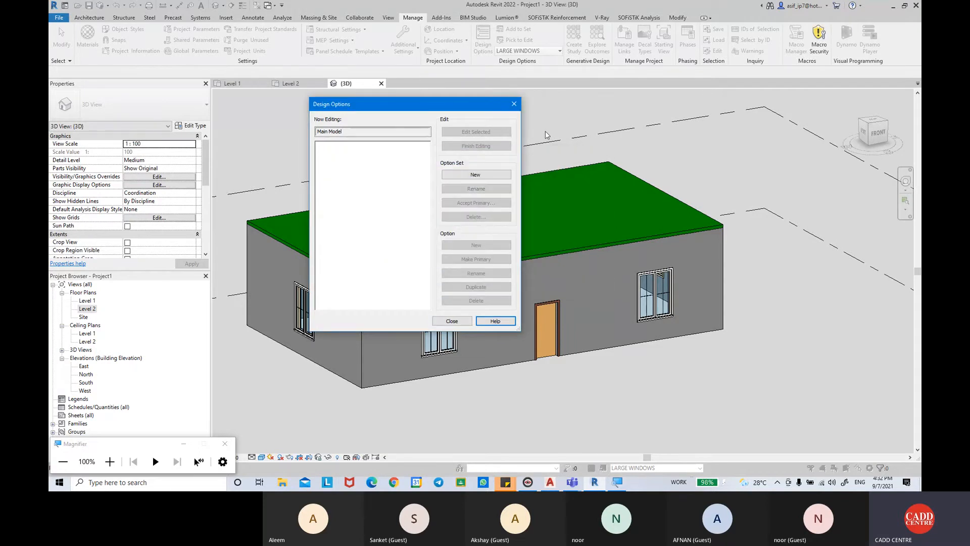
click(517, 106)
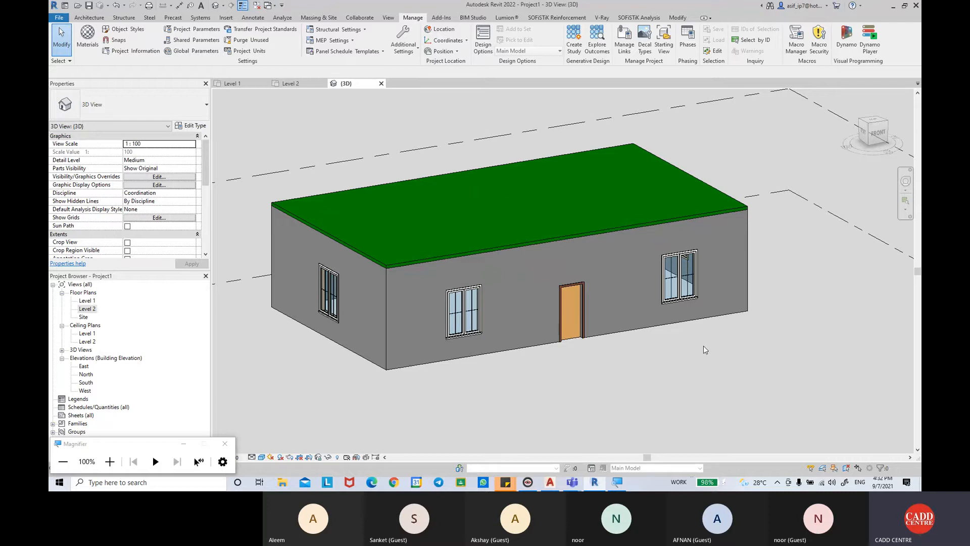
Step: Create a new design option set and rename it DOOR DESIGNS
click(590, 468)
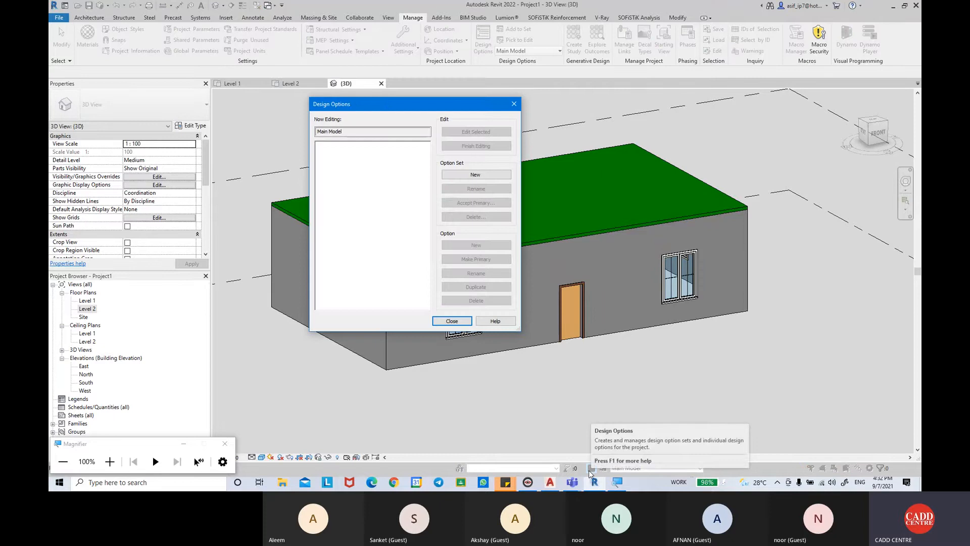
click(479, 175)
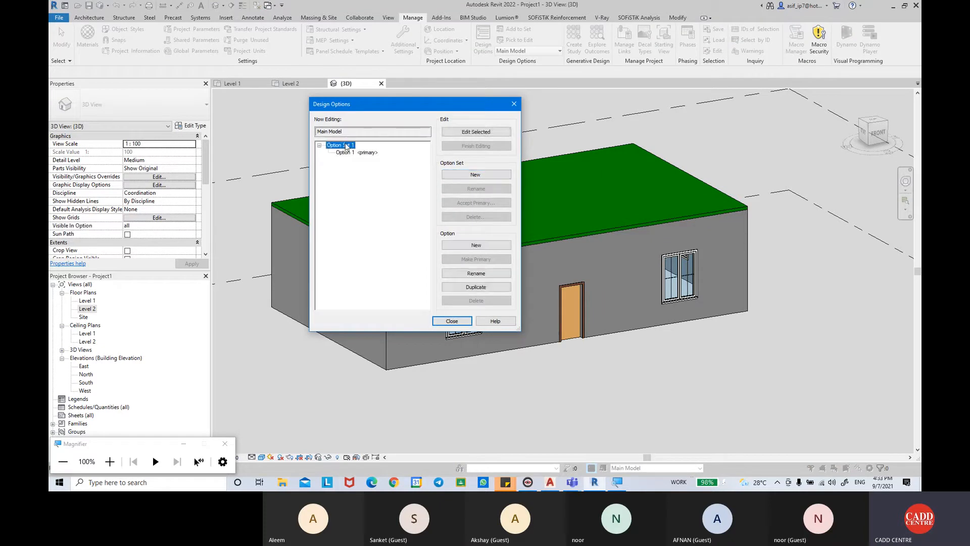
click(492, 190)
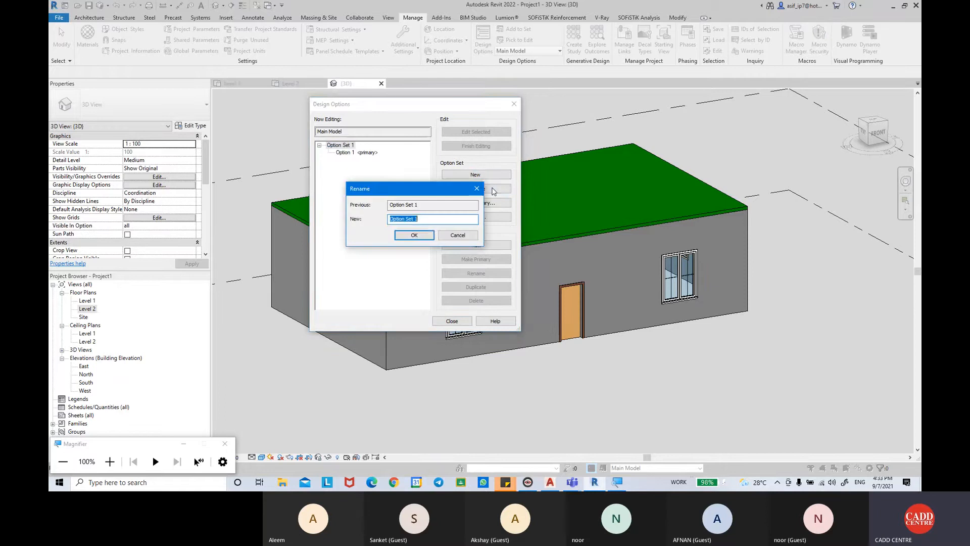
text(DOOR DESIGNS)
click(430, 238)
Step: Rename the primary option of the DOOR DESIGNS set as SINGLE DOOR and add a second option to the set
click(362, 154)
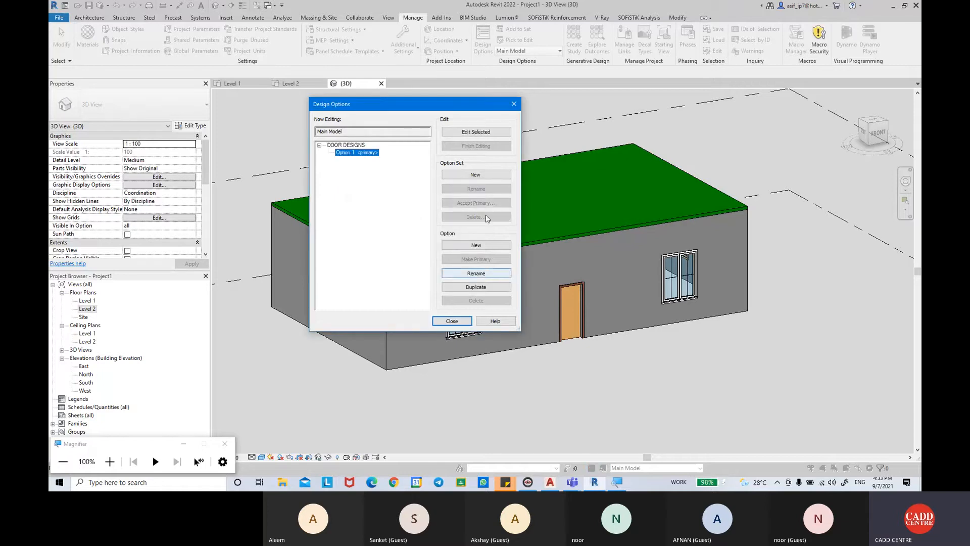
click(476, 273)
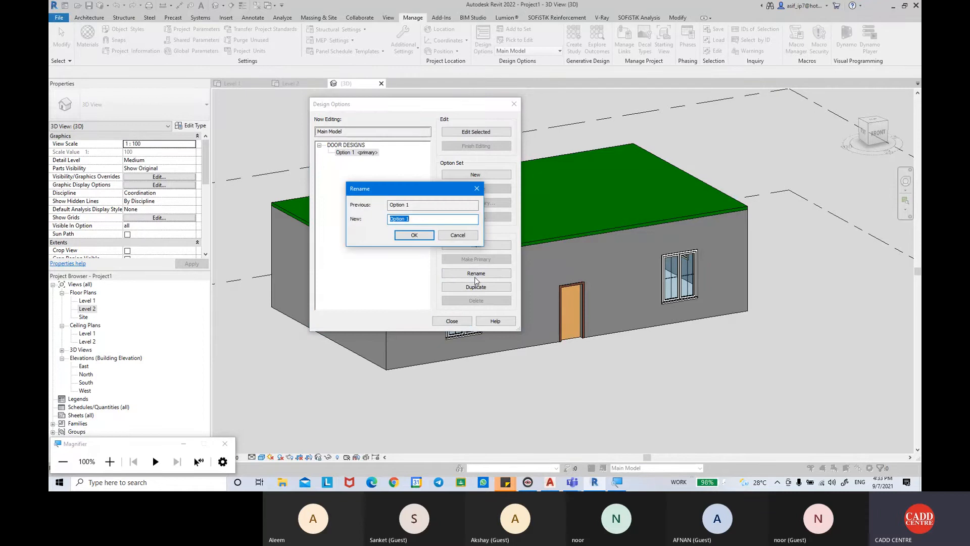
text(SINGLE)
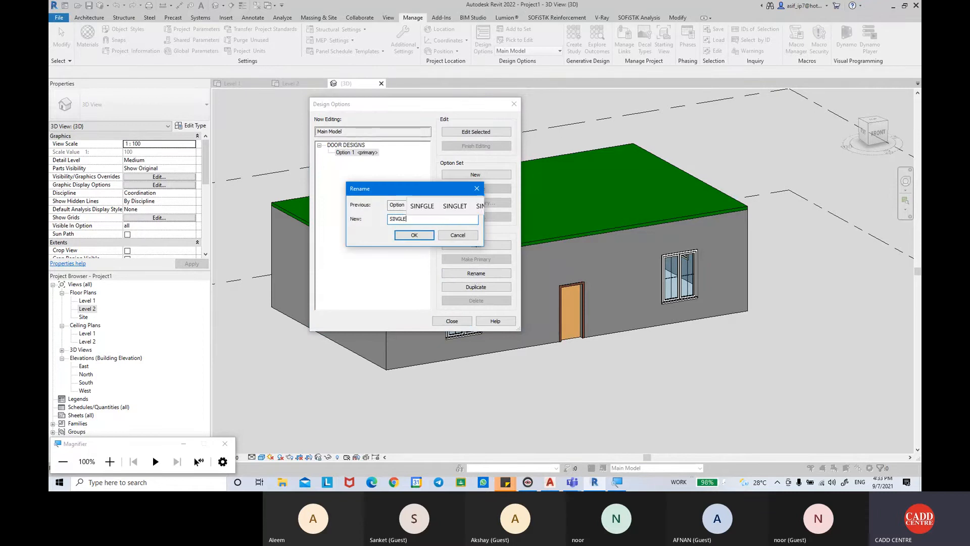
text( DOOR)
key(Return)
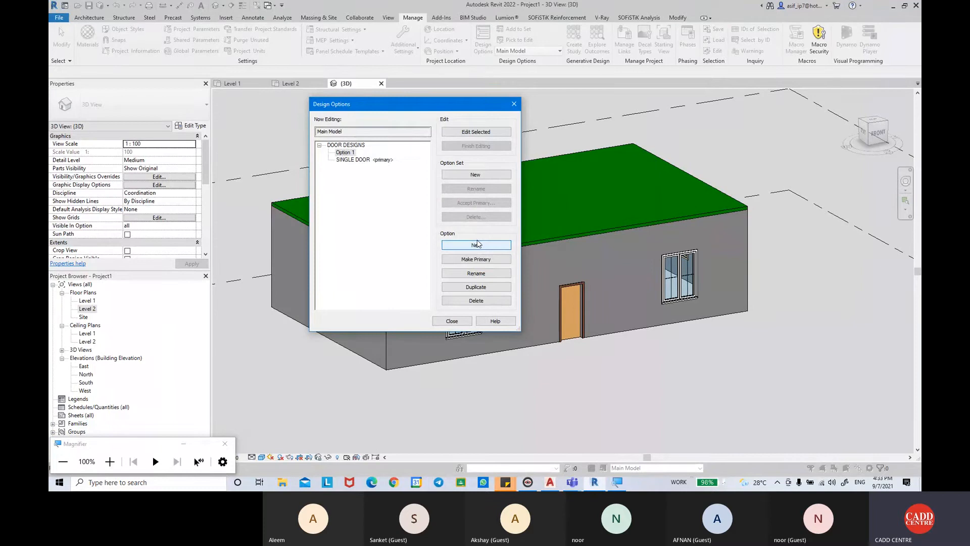
Step: Rename the second option of the DOOR DESIGNS set as DOUBLE DOOR and close the design options settings
click(477, 273)
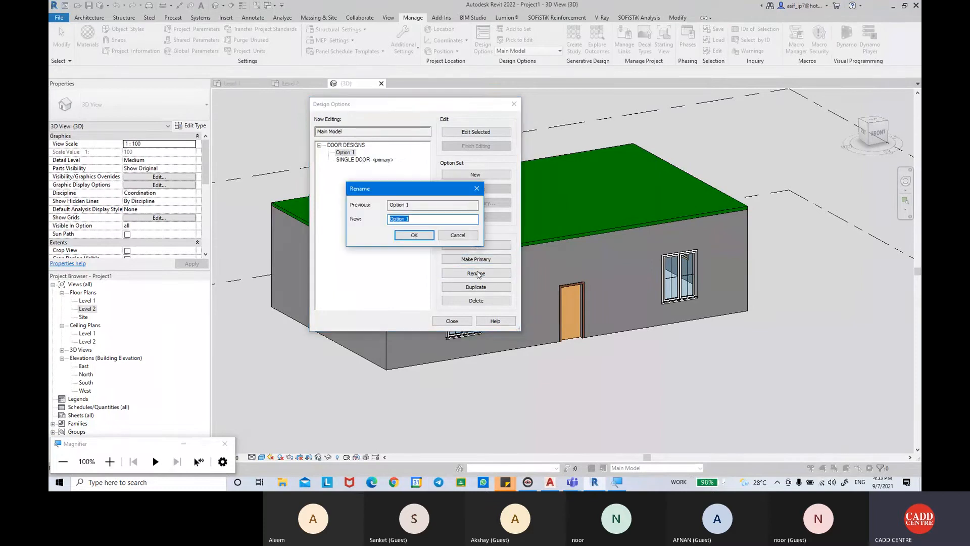
text(DOU)
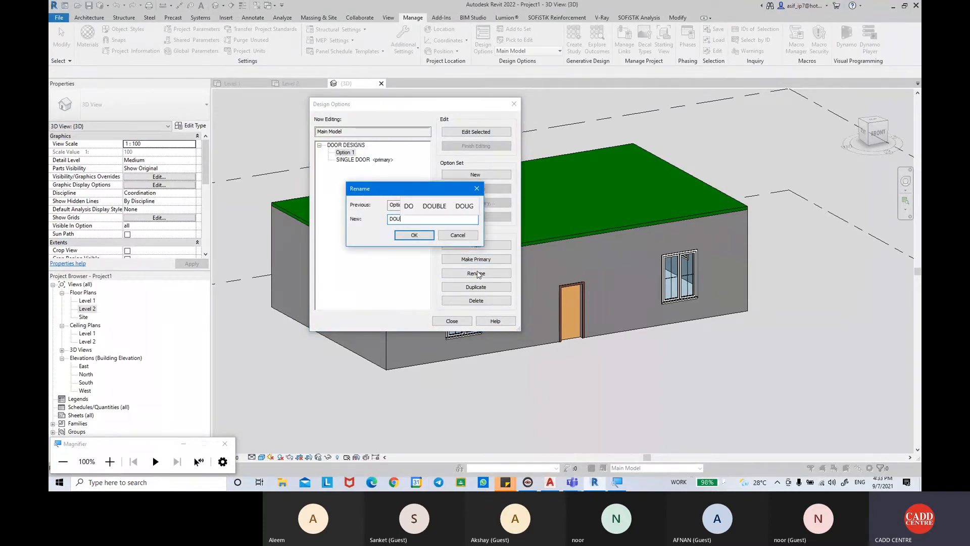
text(BLE DOOR)
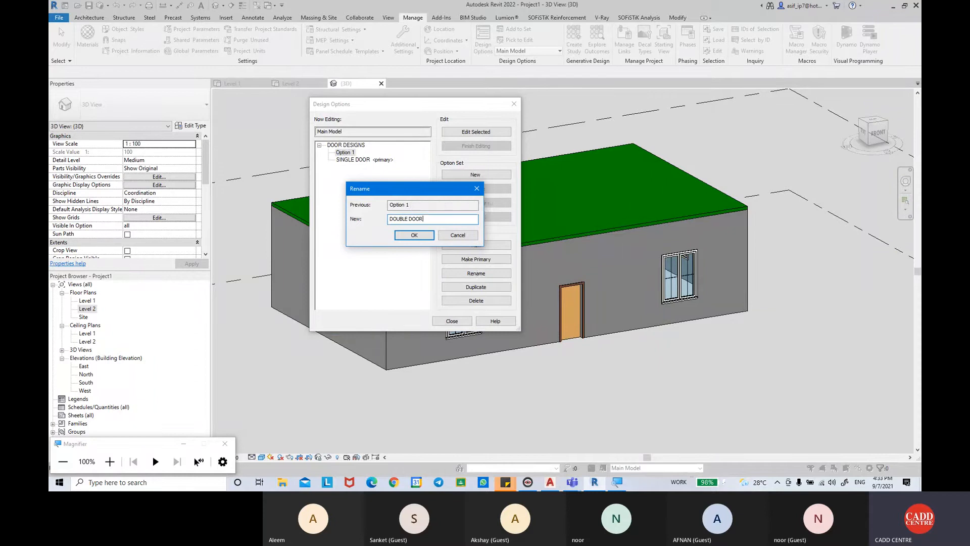
key(Return)
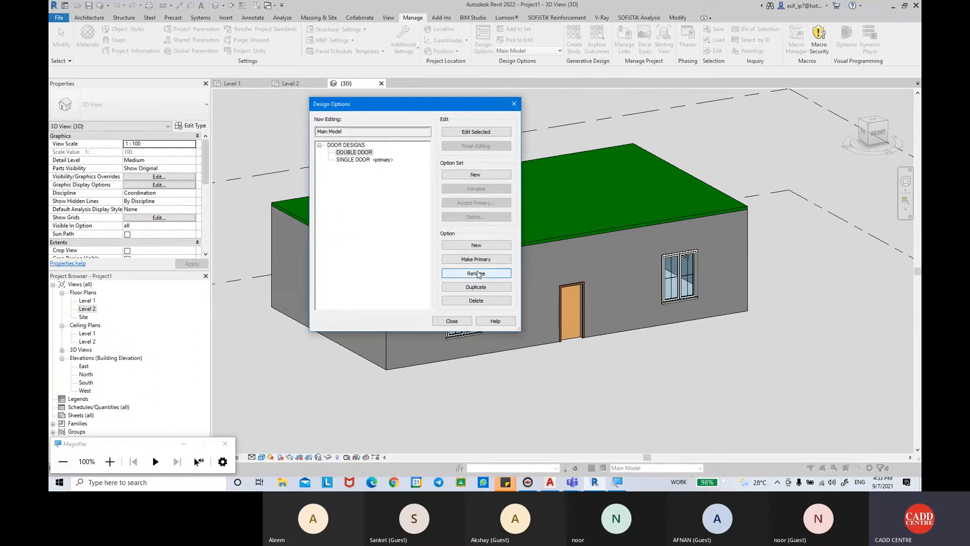
click(348, 145)
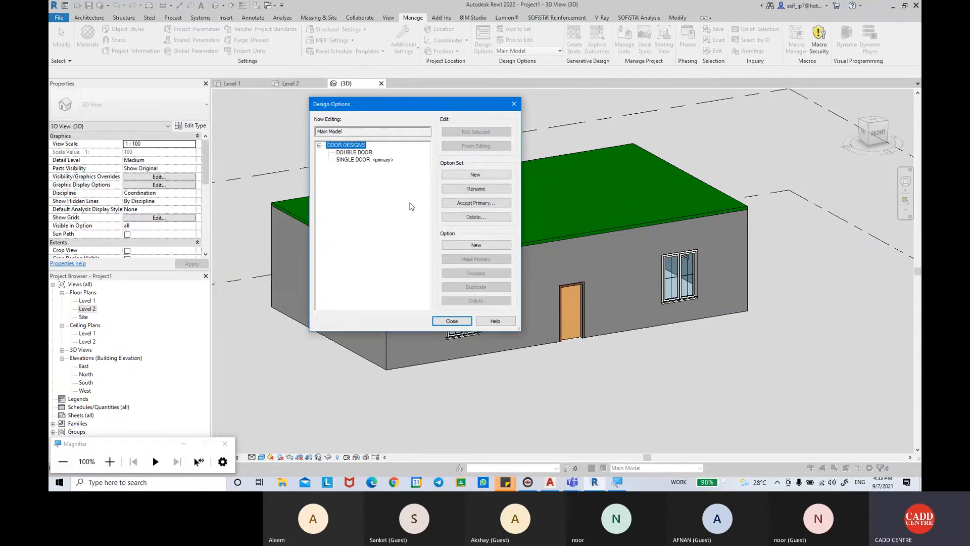
click(468, 322)
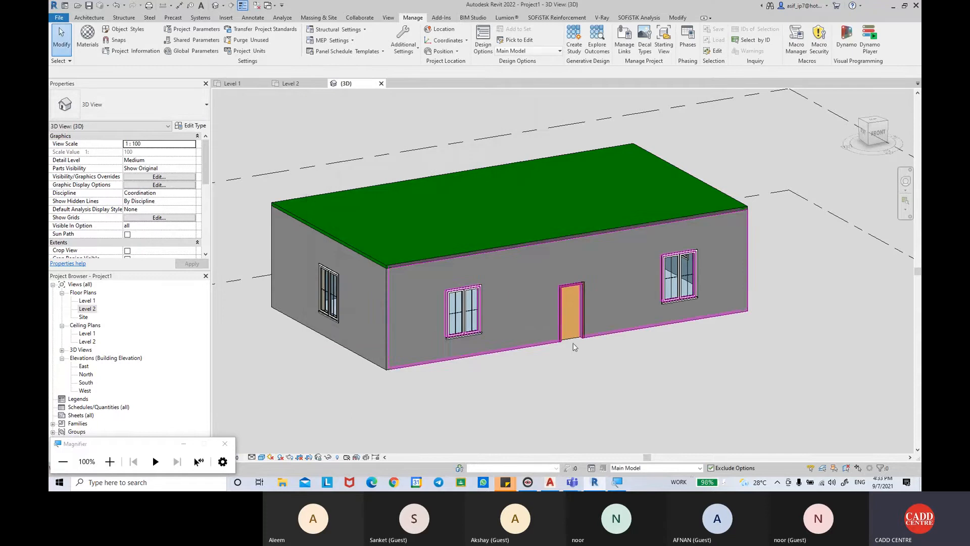
Step: Add the front door and its host wall to both the DOUBLE DOOR and SINGLE DOOR options of the DOOR DESIGNS set
click(583, 334)
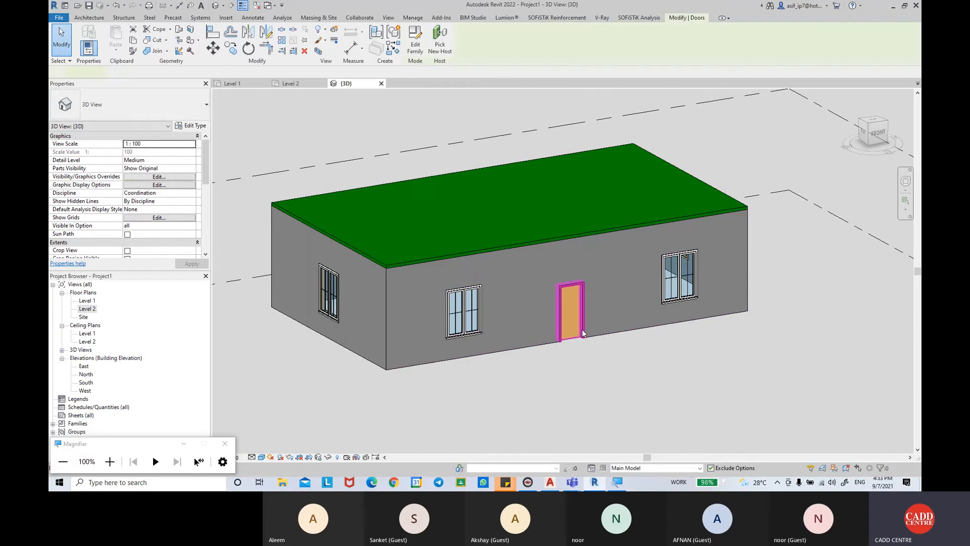
ctrl+click(623, 329)
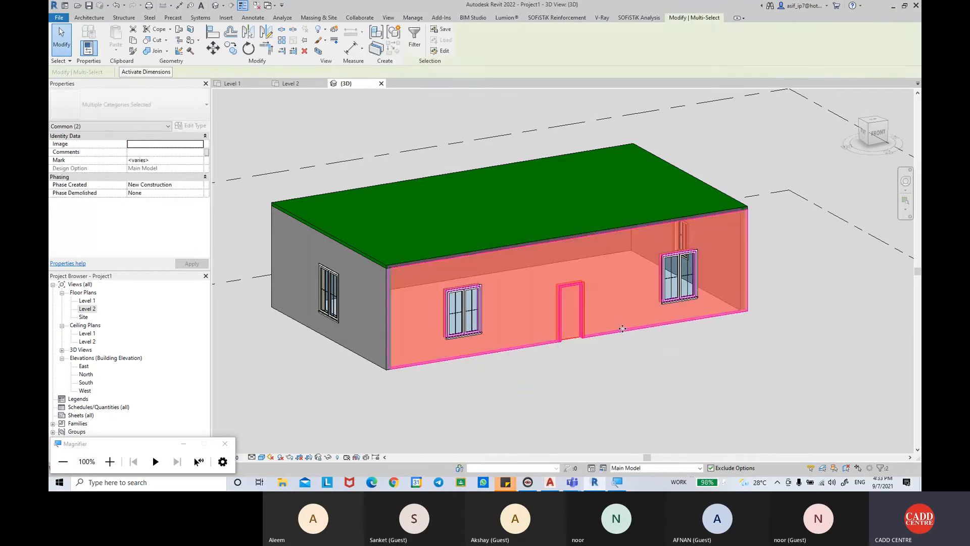
click(604, 468)
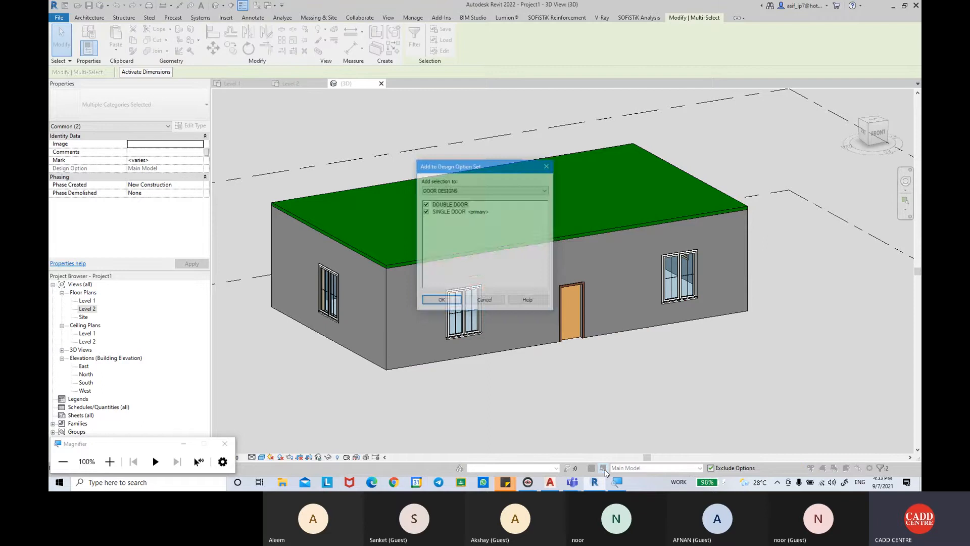
click(483, 190)
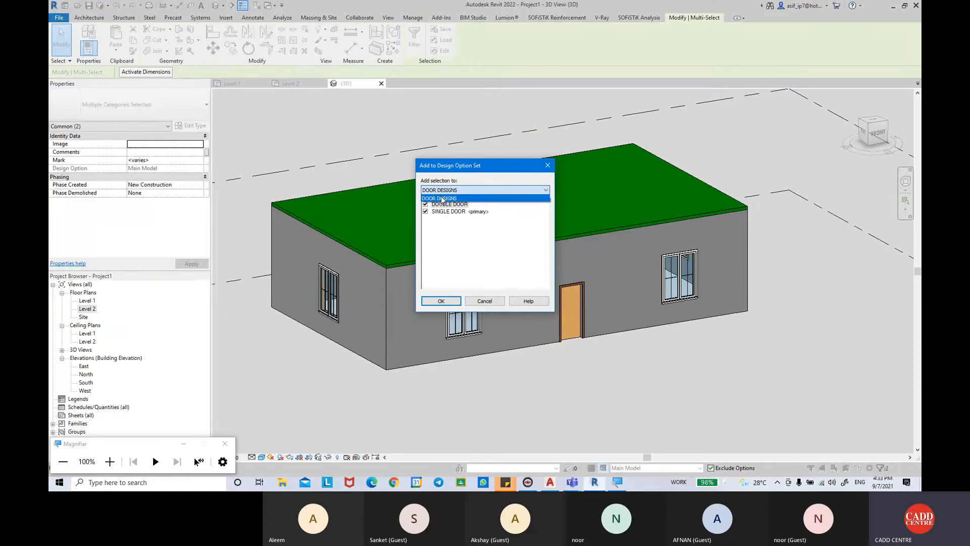
click(445, 198)
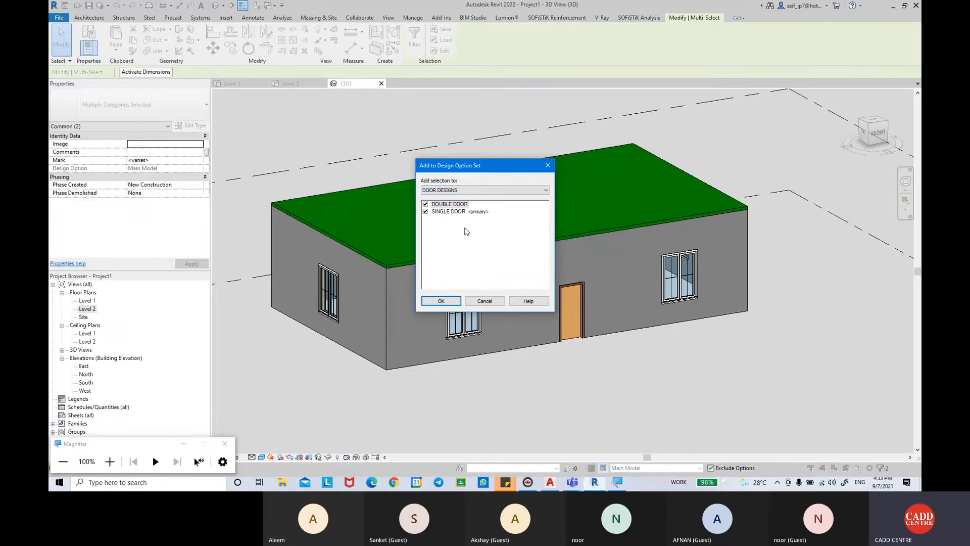
click(450, 302)
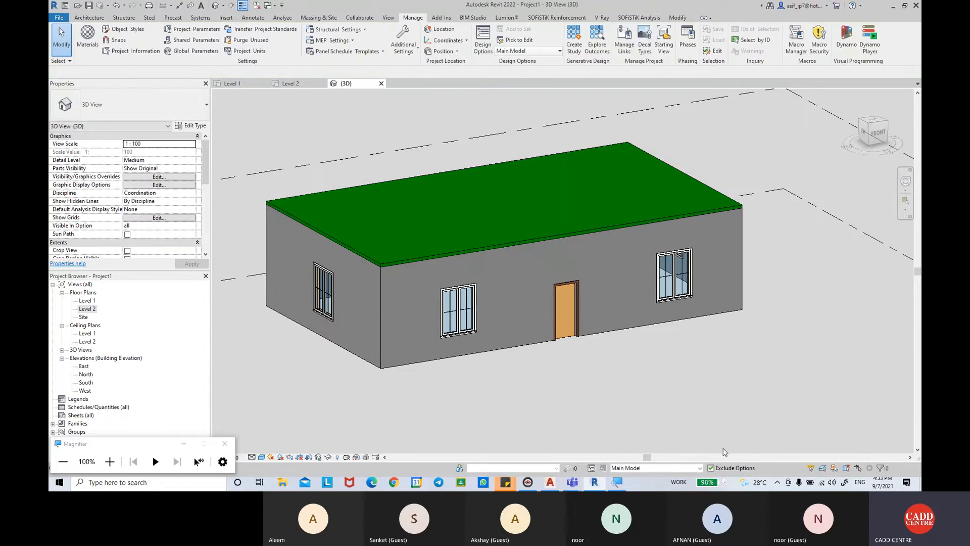
Step: Make DOUBLE DOOR the active design option and check which types are available for the front door
click(700, 468)
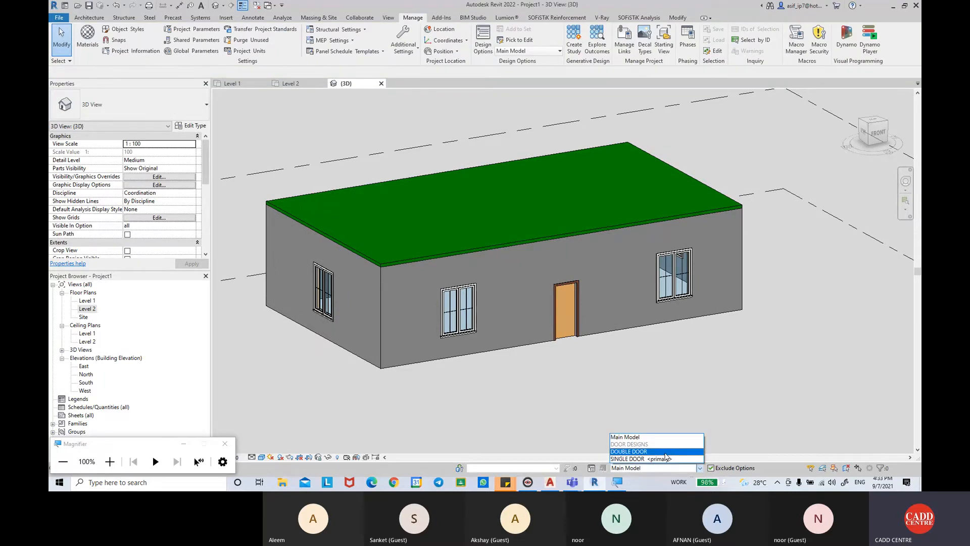
click(665, 452)
click(566, 310)
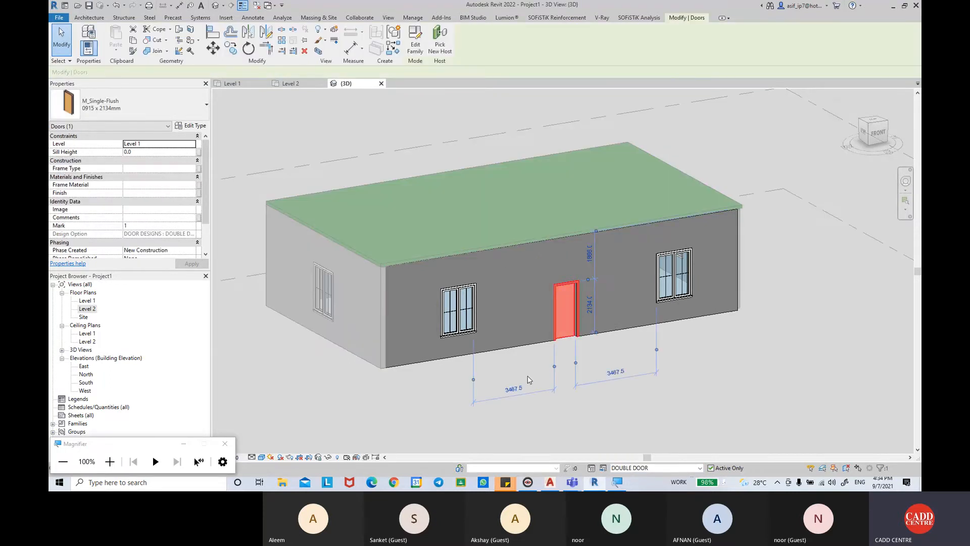
click(139, 101)
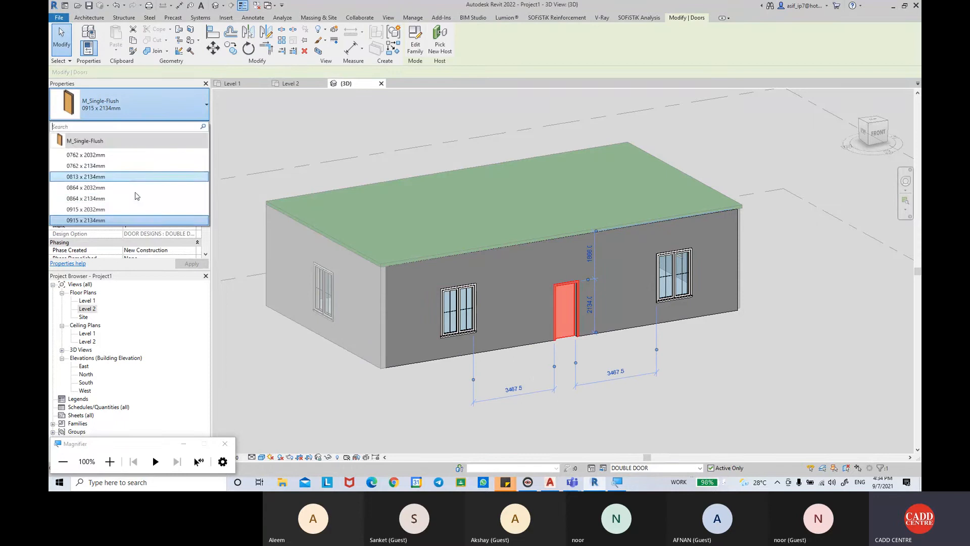
click(436, 394)
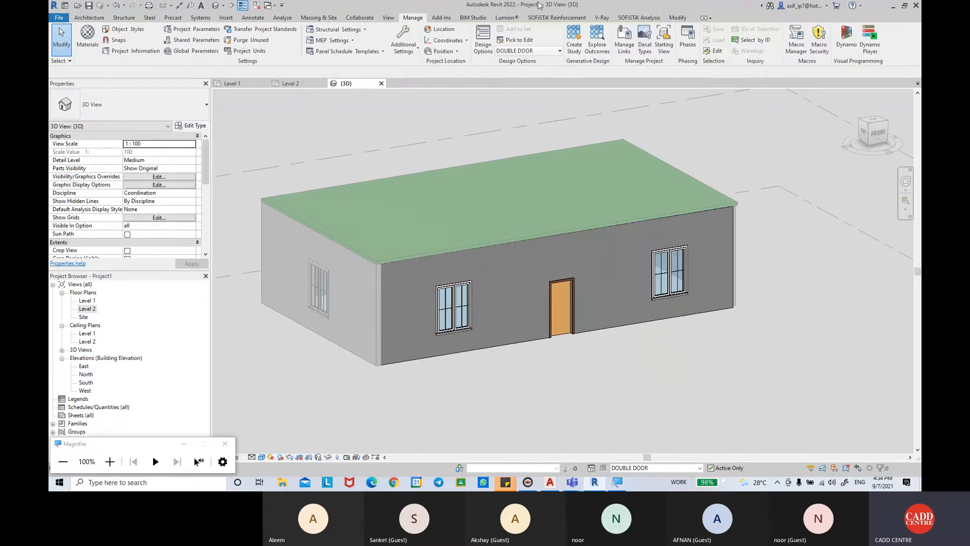
Step: Start loading a family and browse to the Doors folder of the US library
click(89, 17)
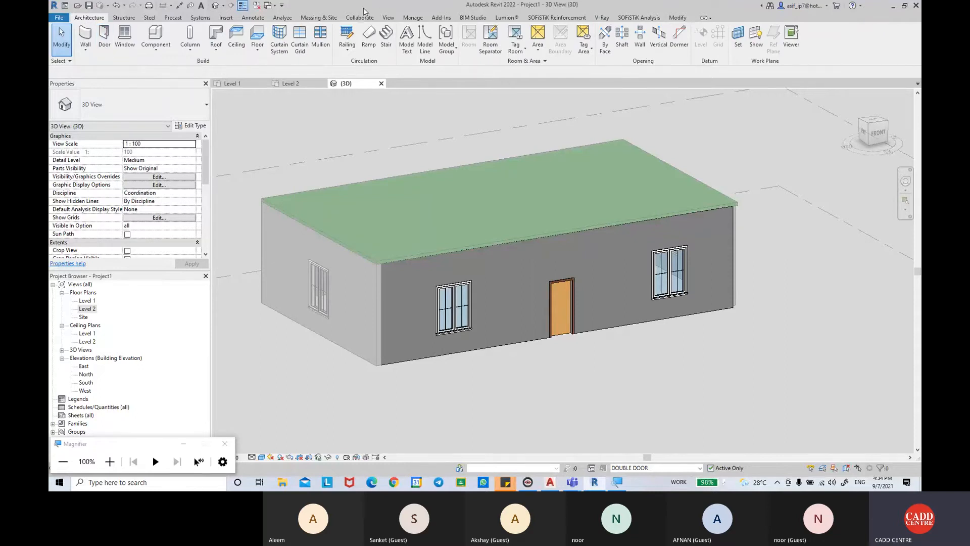
click(226, 17)
click(406, 38)
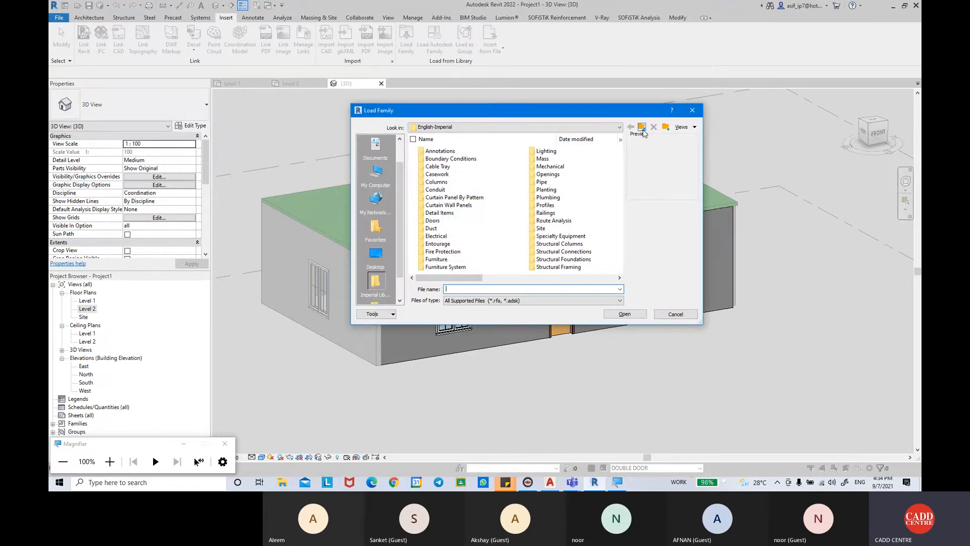
click(643, 128)
double_click(441, 159)
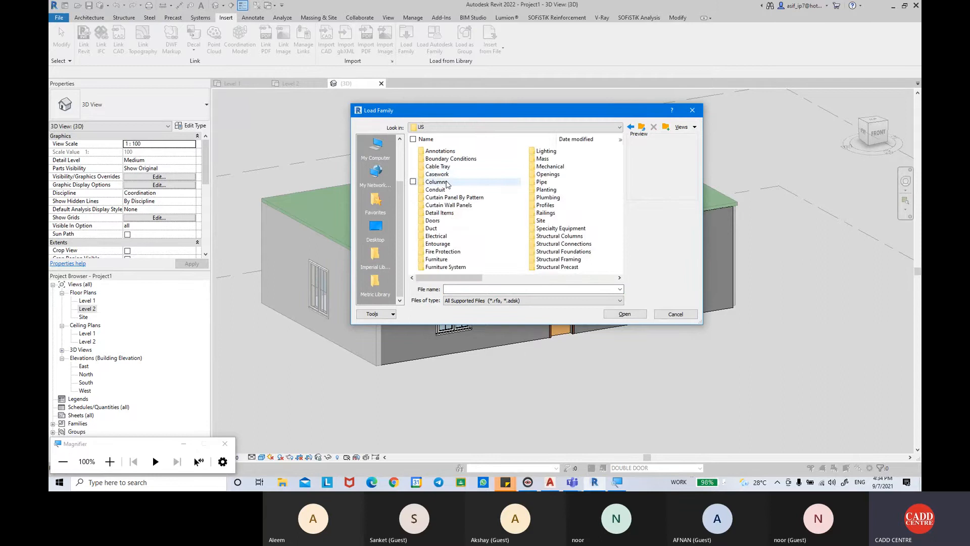
double_click(433, 221)
Step: Preview the door families in the Doors folder, including the double storefront, double sliding and single flush panel doors
click(448, 182)
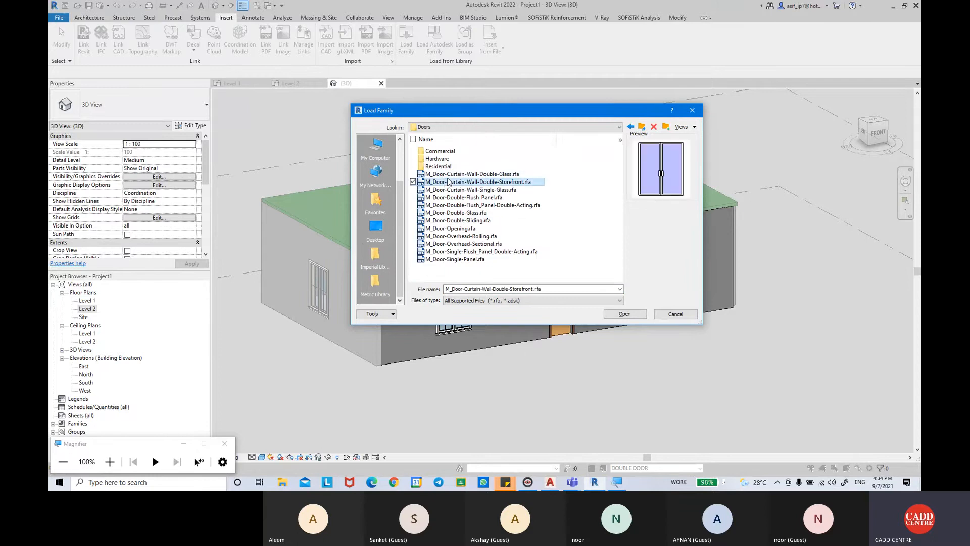
click(449, 198)
click(449, 205)
click(448, 221)
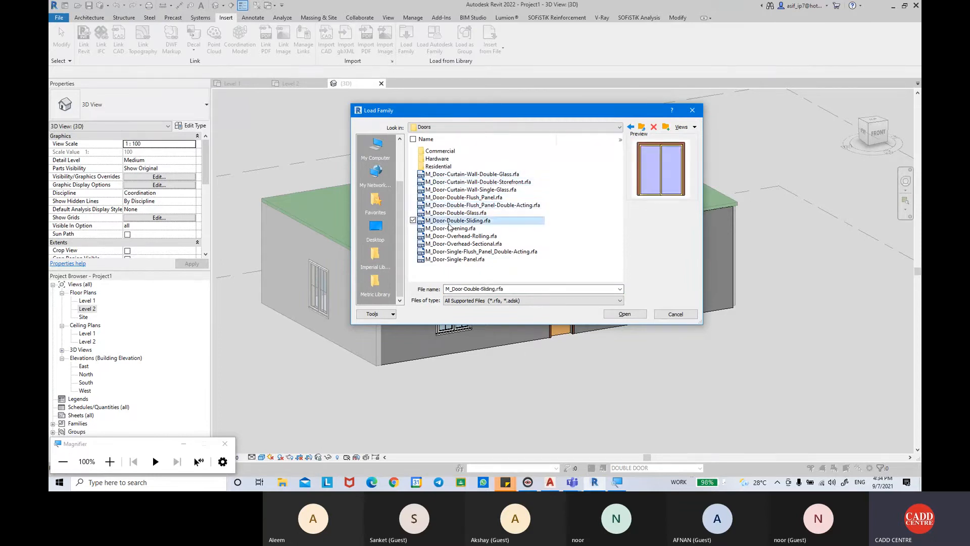
click(449, 227)
click(449, 236)
click(449, 251)
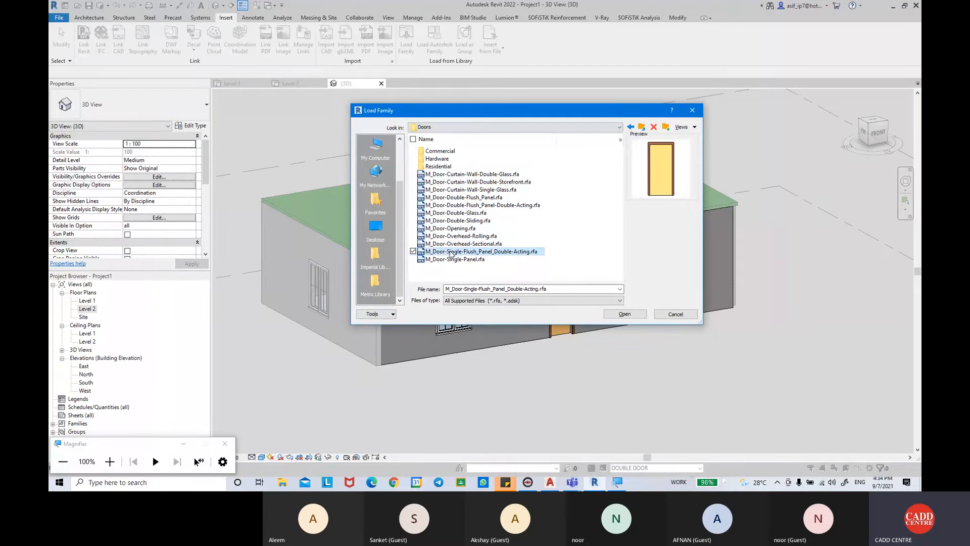
Step: Load M_Door-Exterior-Double-Full Glass-Wood_Clad from the Residential folder with all its types, 1500 x 2000mm through 1800 x 2400mm
double_click(444, 166)
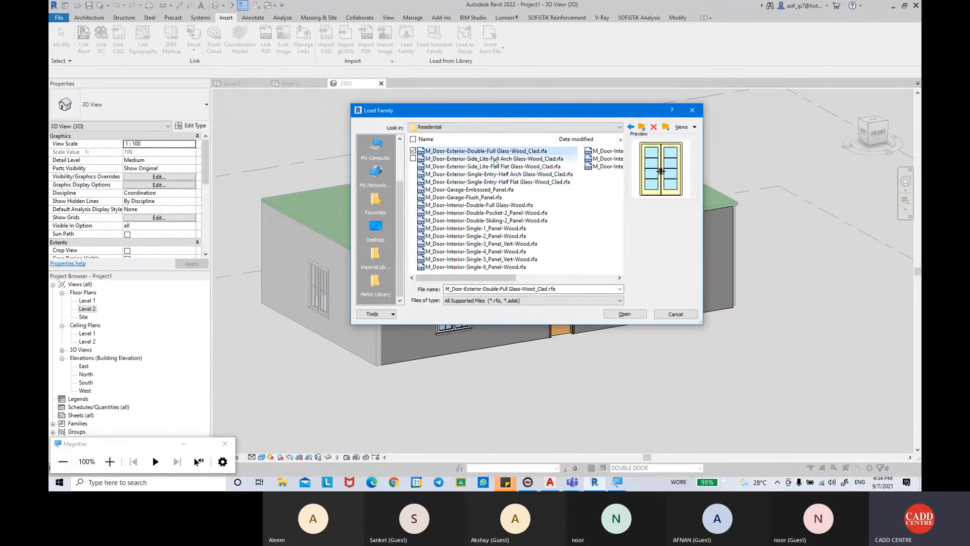
click(625, 314)
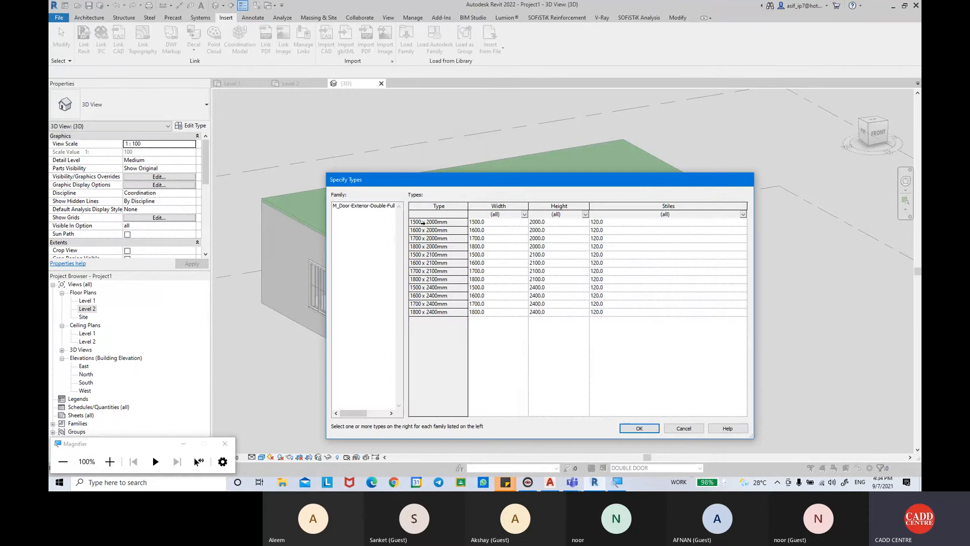
click(422, 223)
shift+click(438, 312)
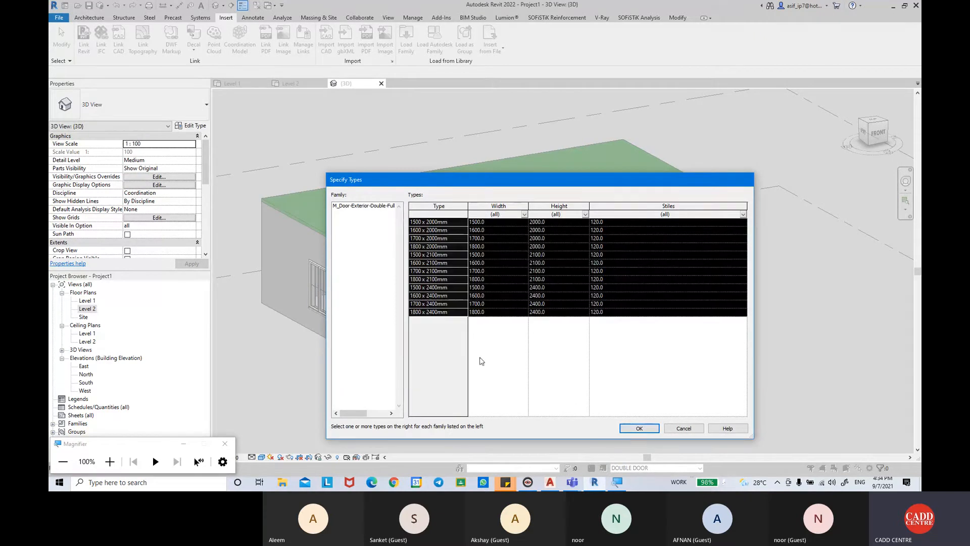
click(636, 429)
click(507, 256)
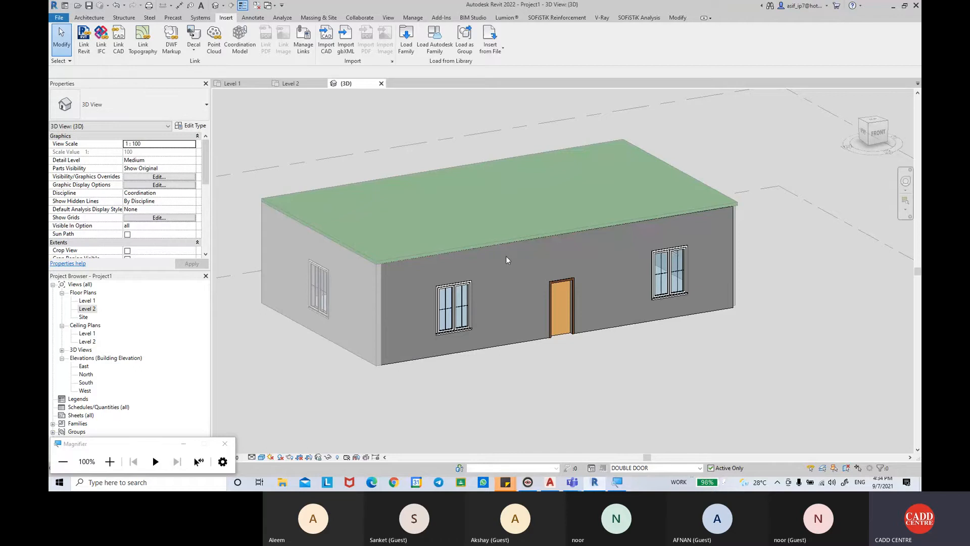
Step: Change the front door in the DOUBLE DOOR option to M_Door-Exterior-Double-Full Glass-Wood_Clad, type 1600 x 2100mm
click(561, 308)
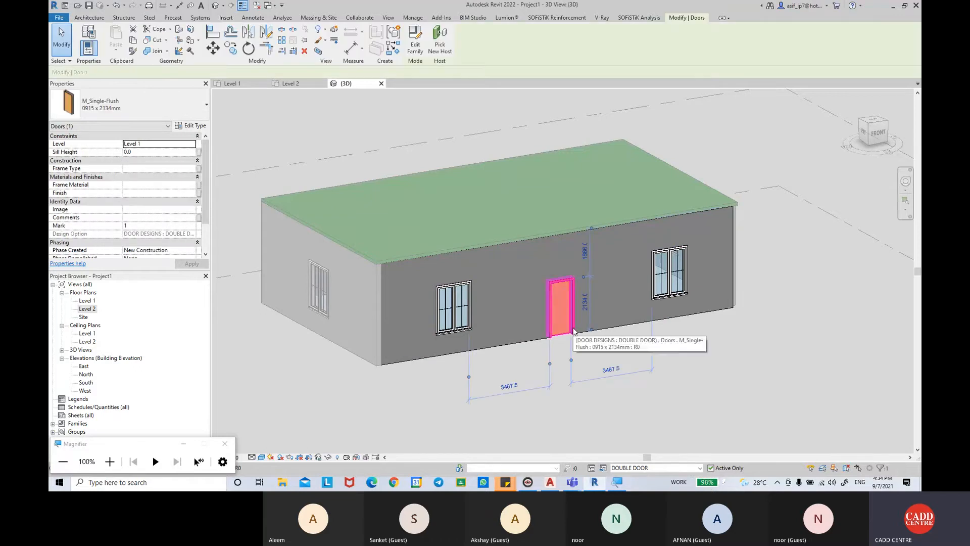
click(162, 107)
scroll(104, 263, up, 1)
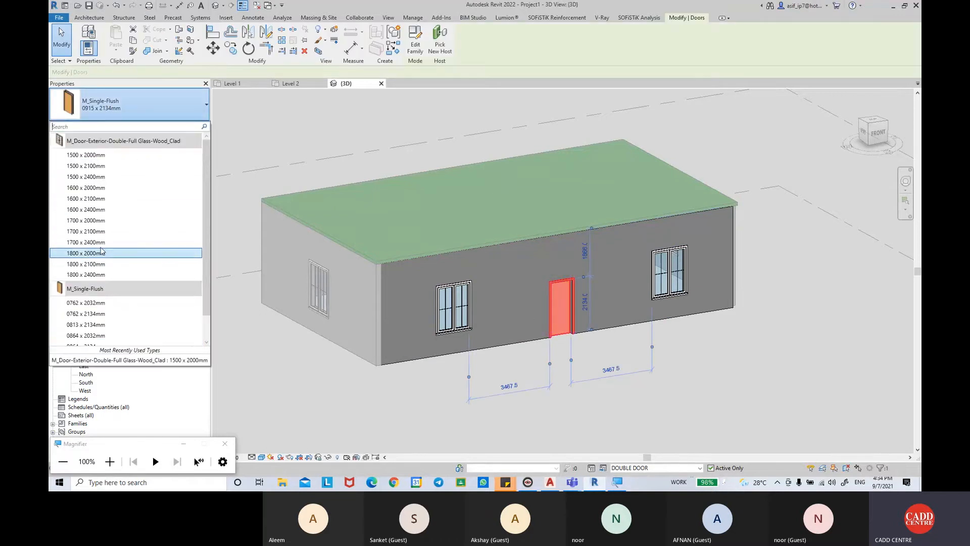
click(96, 198)
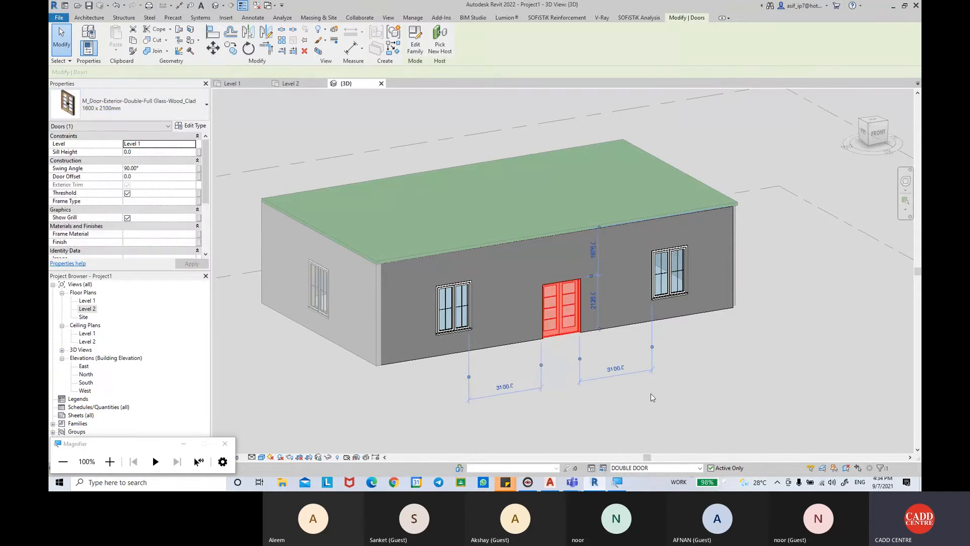
click(531, 398)
middle_drag(666, 390, 653, 388)
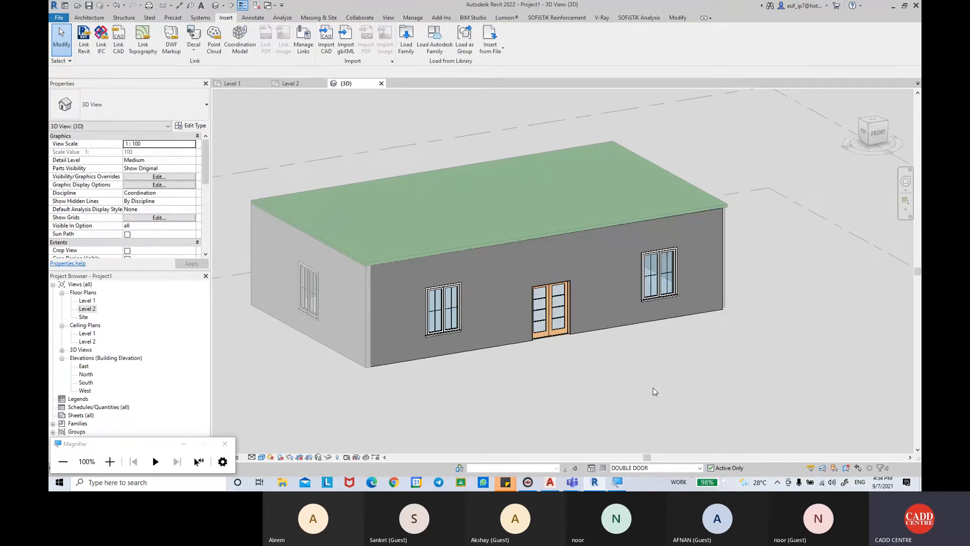
Step: Compare the front door designs by switching the active design option between SINGLE DOOR and DOUBLE DOOR
click(701, 468)
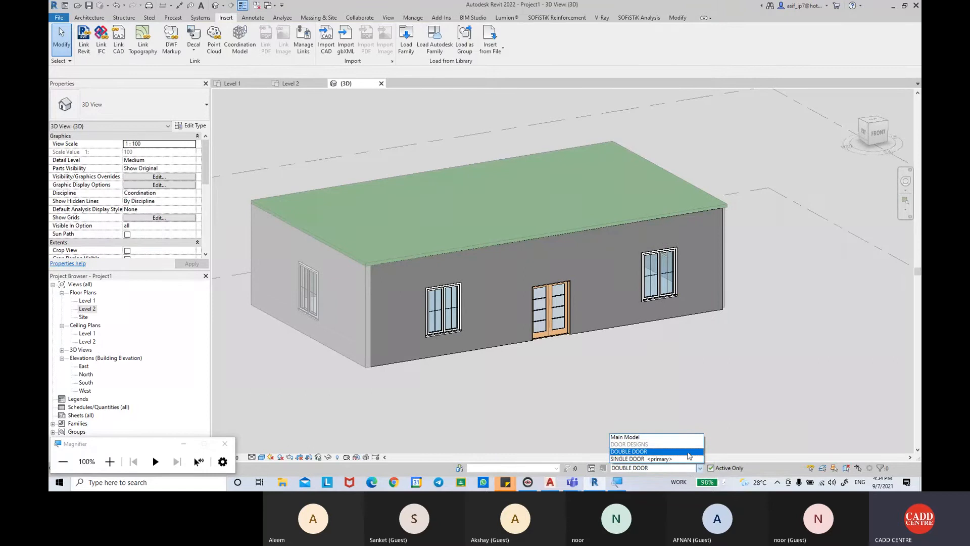
click(686, 458)
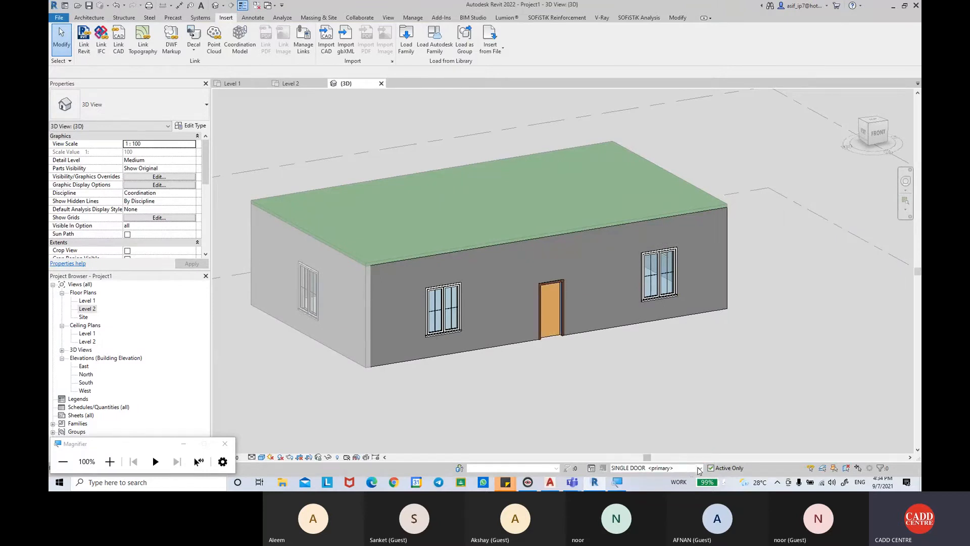
click(701, 468)
click(657, 451)
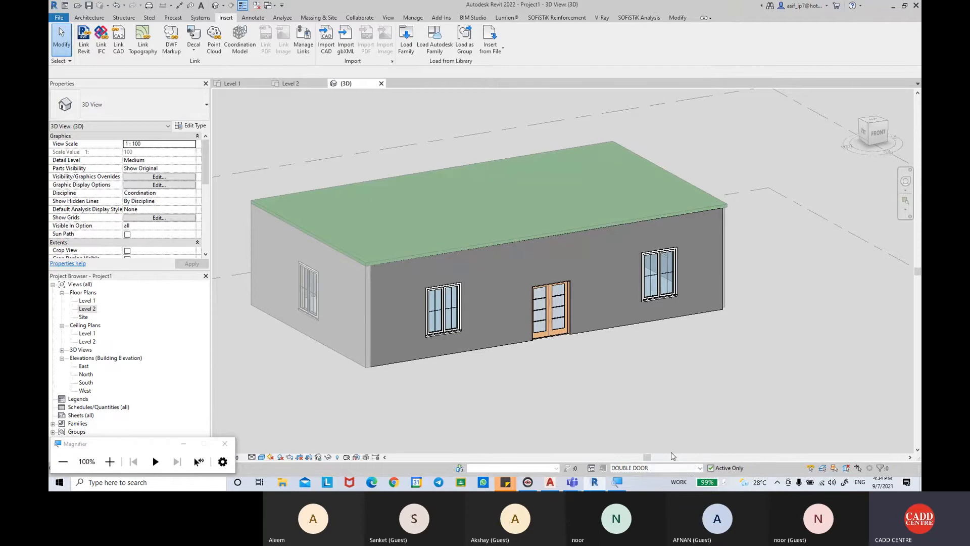
click(700, 468)
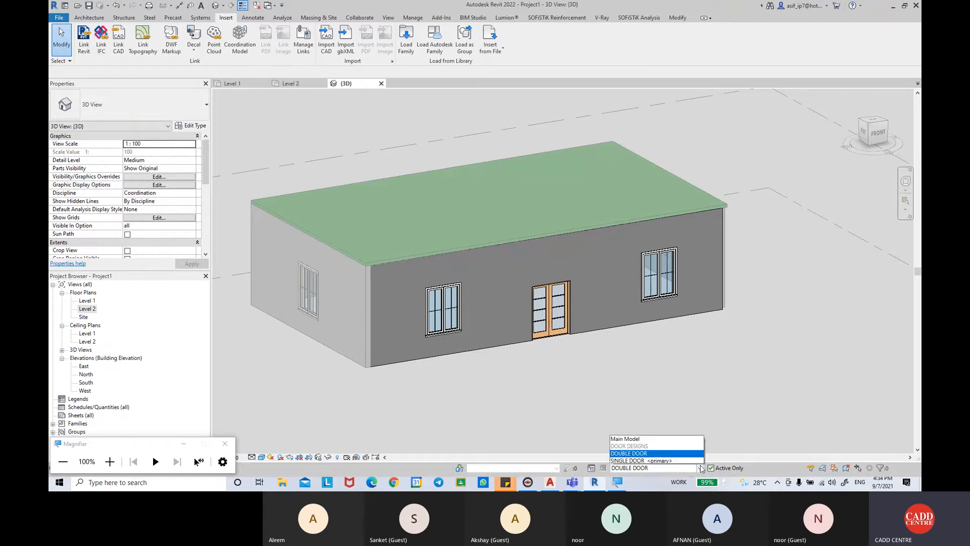
click(671, 460)
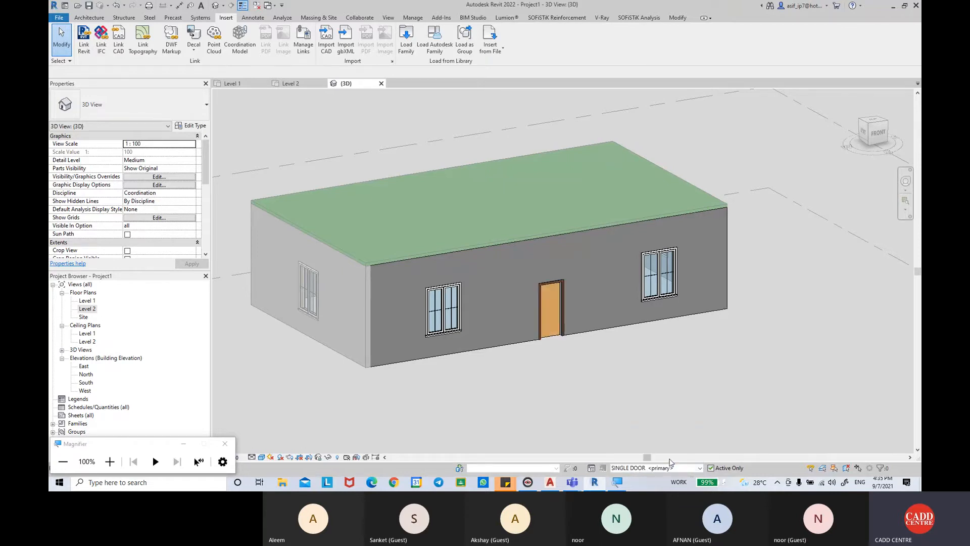
click(701, 468)
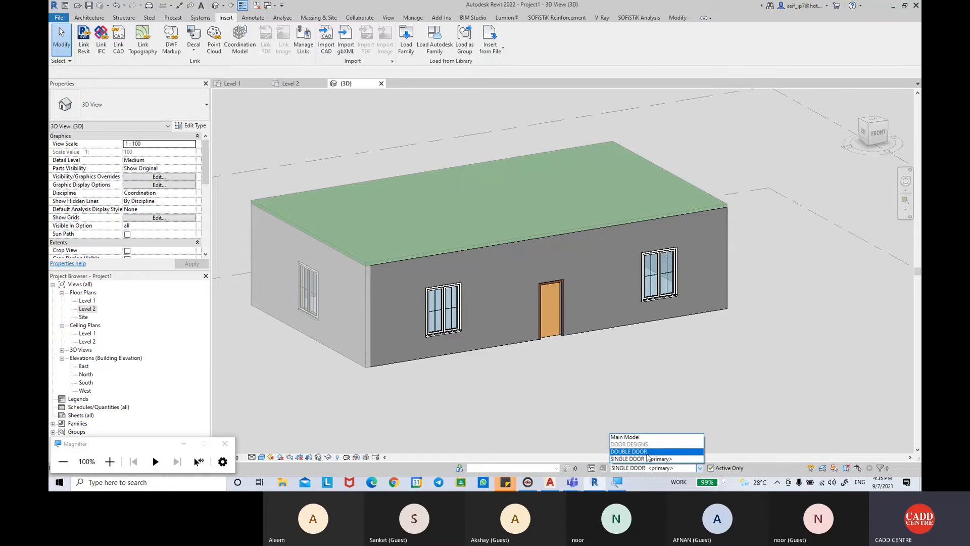
click(648, 452)
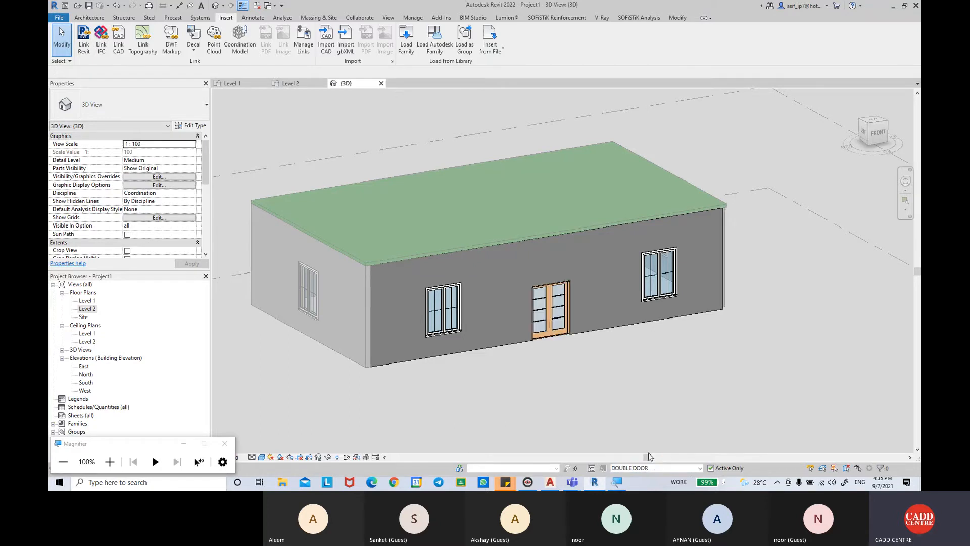
Step: Finish editing the DOUBLE DOOR option and make it the primary option of the DOOR DESIGNS set
click(591, 468)
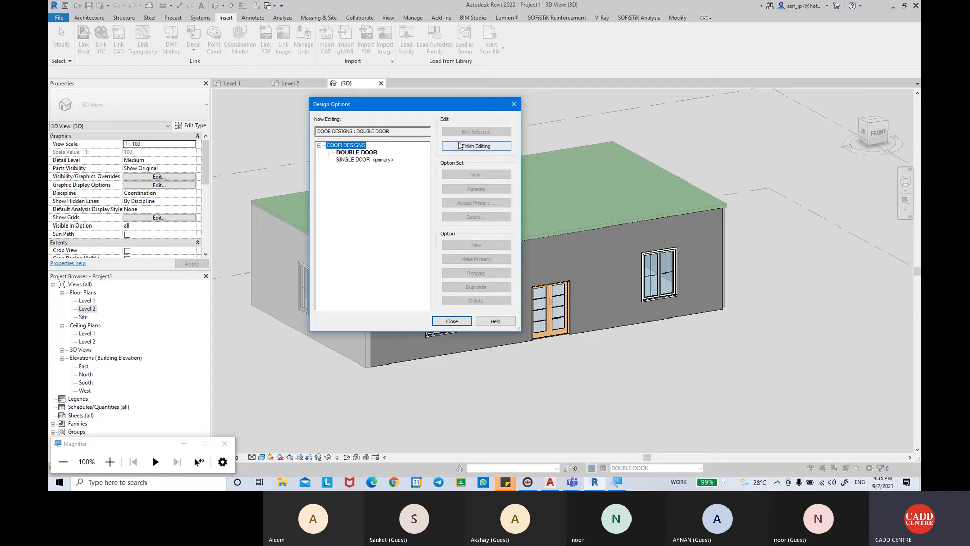
click(456, 147)
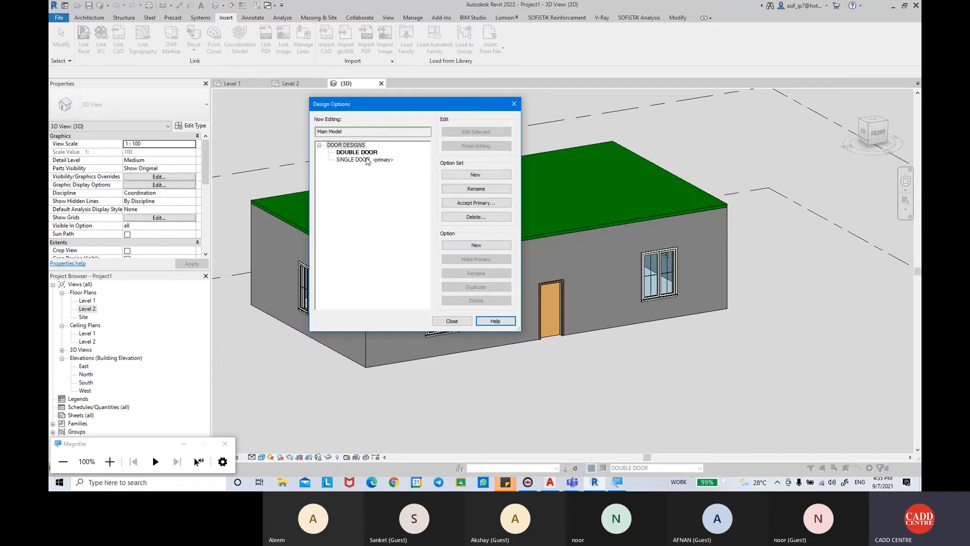
click(360, 152)
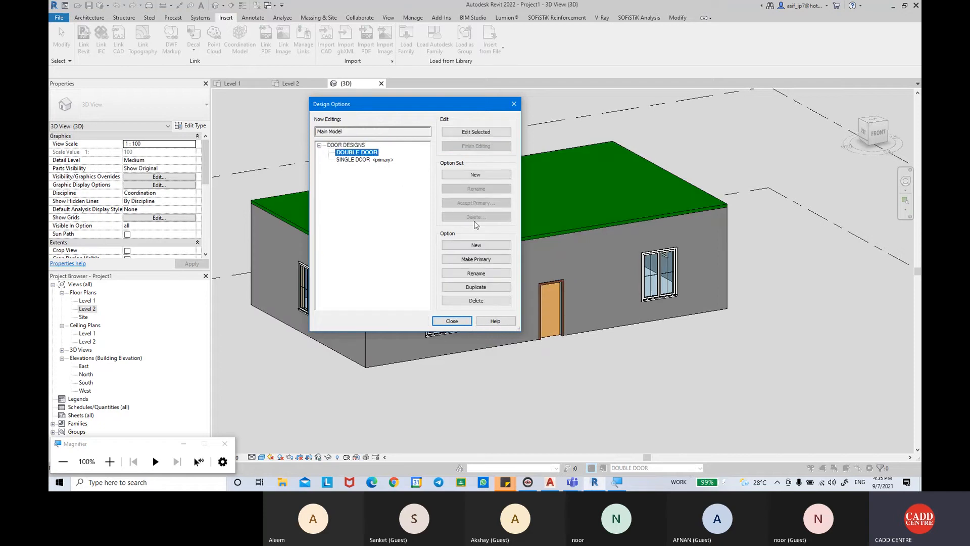
click(485, 262)
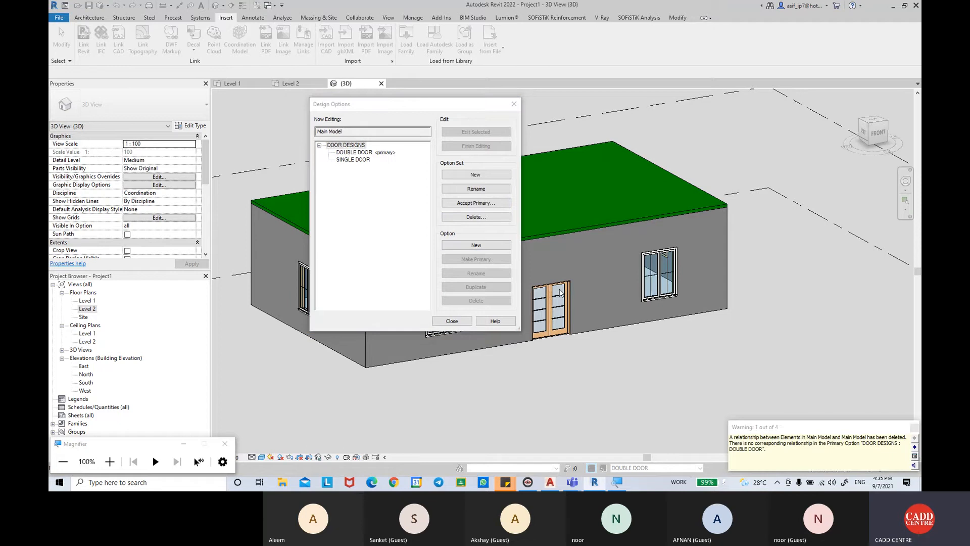
Step: Accept the primary option of DOOR DESIGNS into the main model and close the design options
click(489, 202)
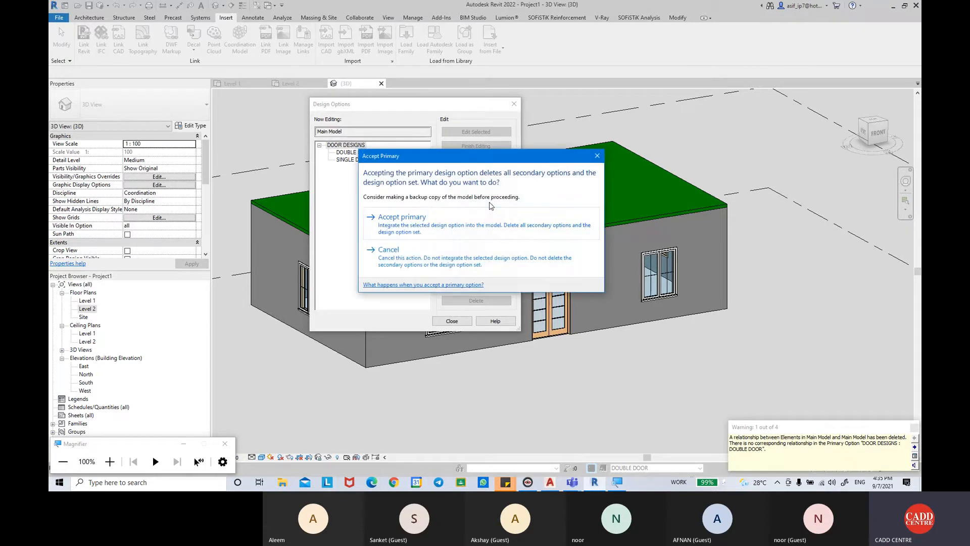
click(437, 233)
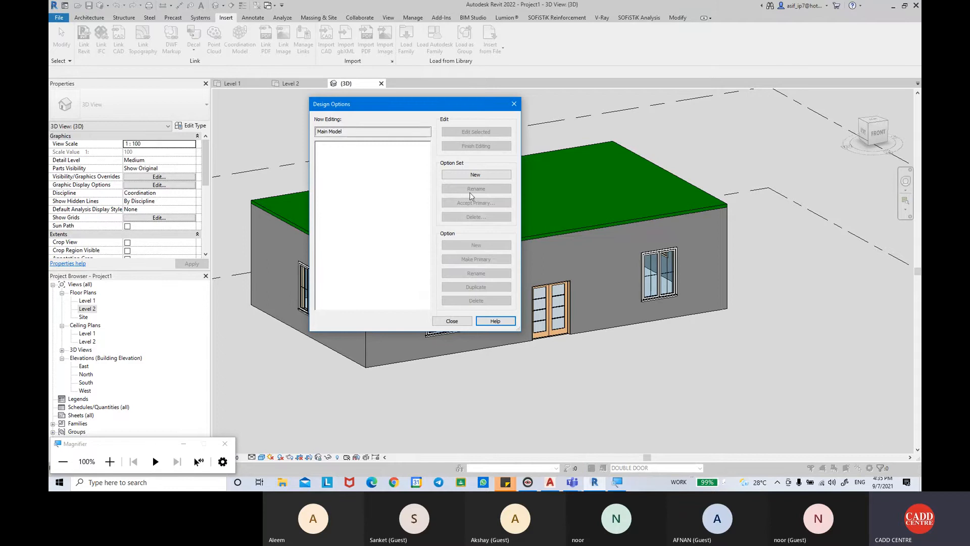
click(514, 104)
middle_drag(671, 293, 650, 292)
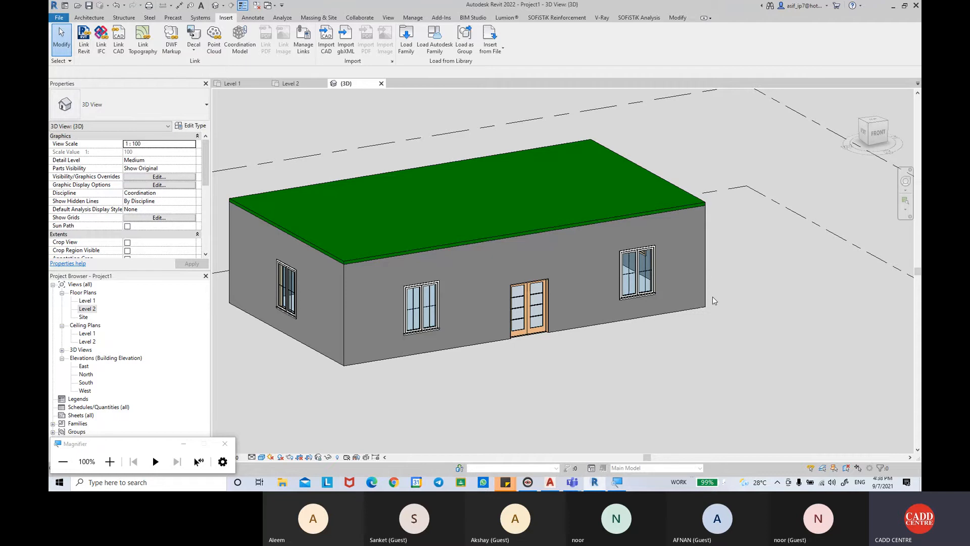
Step: In the Level 1 floor plan, enclose a small room in the house's upper-left corner with two Generic - 90mm Brick walls
double_click(87, 301)
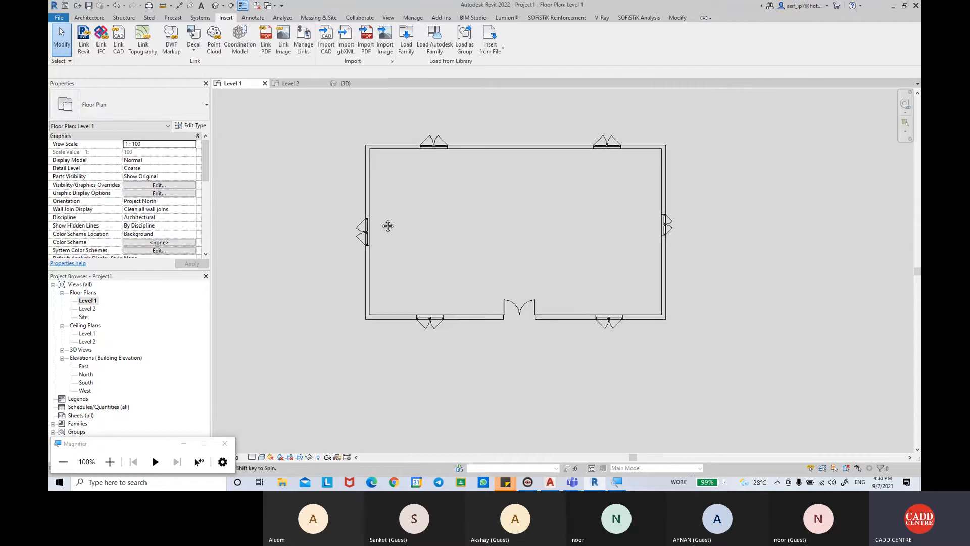
scroll(464, 204, up, 3)
click(89, 17)
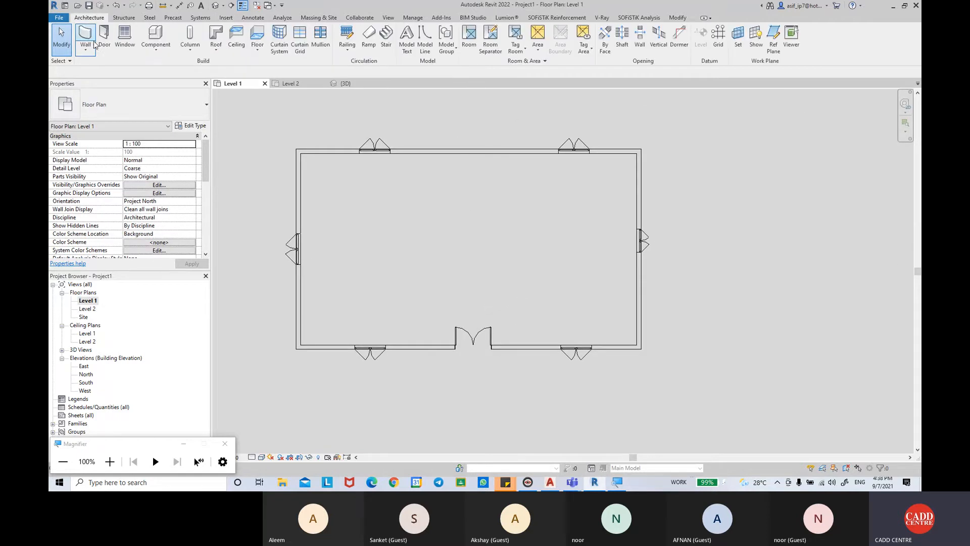
click(85, 47)
click(116, 64)
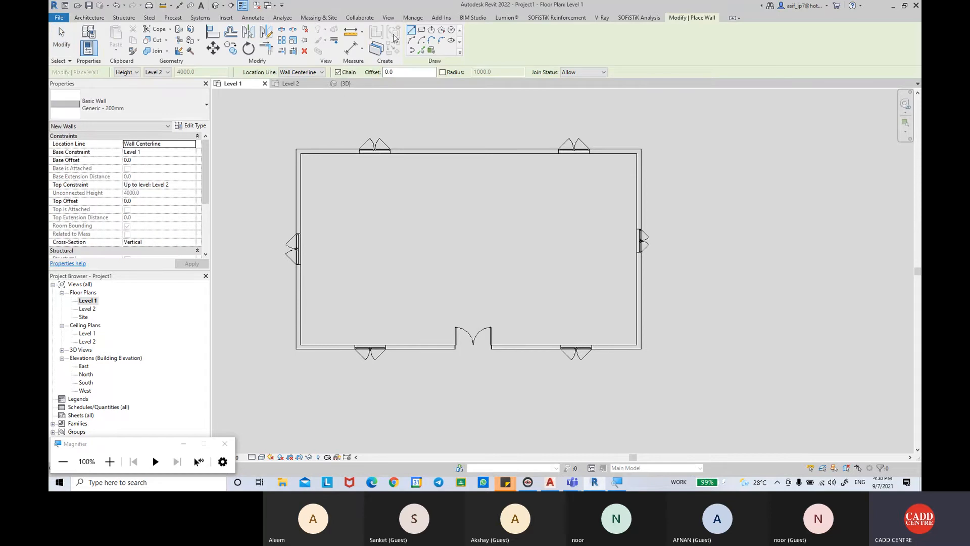
click(126, 105)
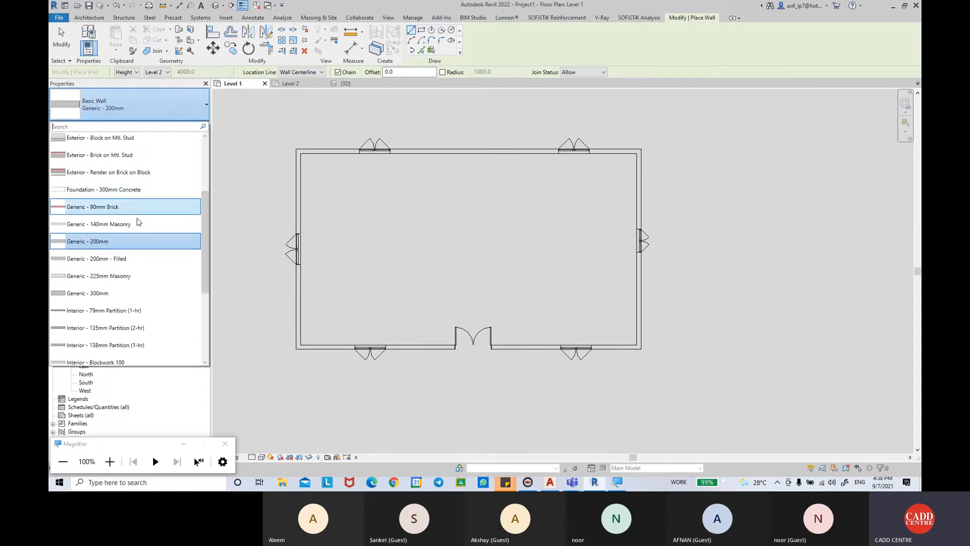
click(124, 206)
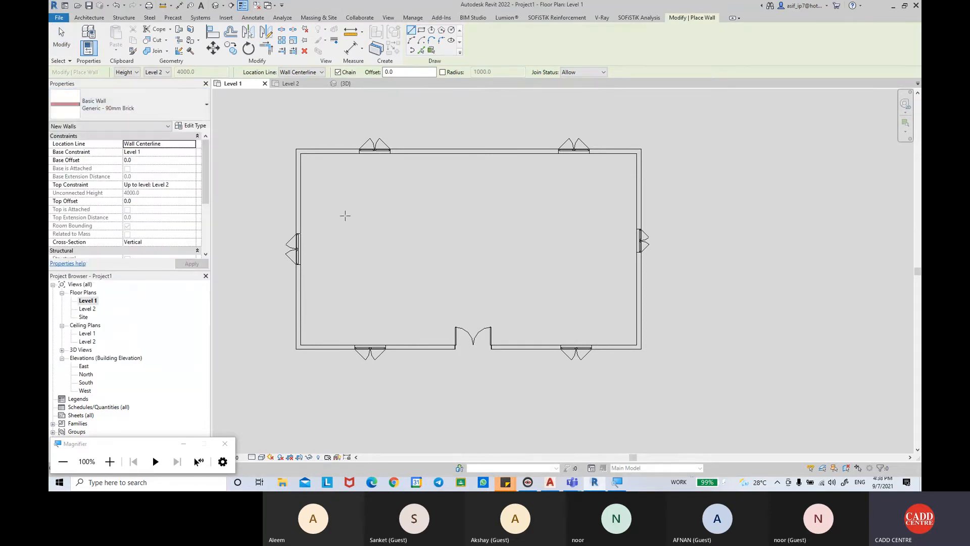
click(299, 211)
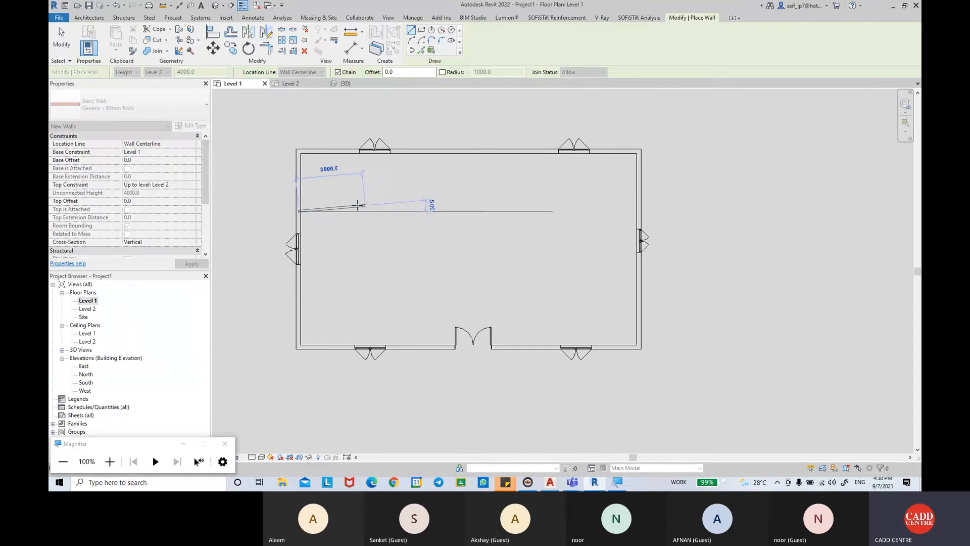
click(342, 210)
click(341, 154)
key(Escape)
scroll(388, 220, up, 1)
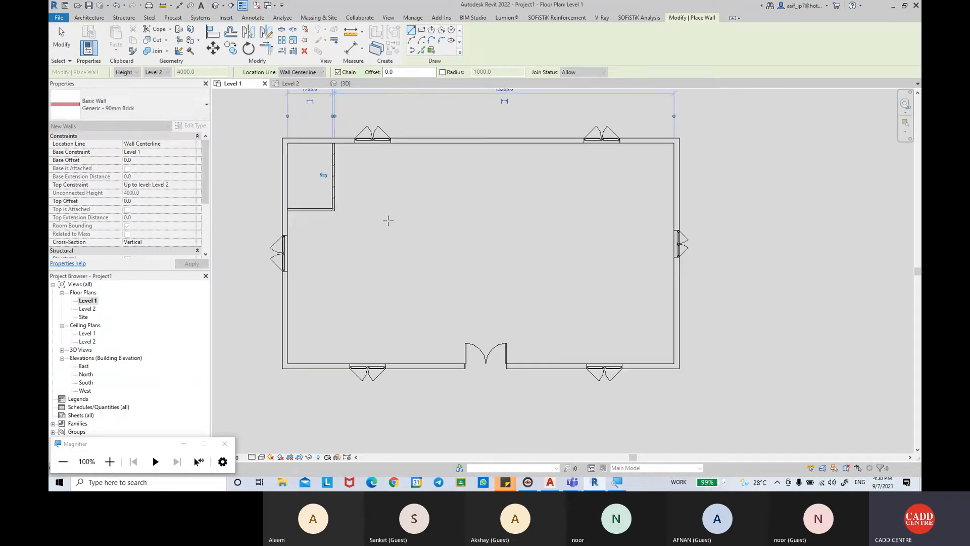
key(Escape)
Step: Place an M_Single-Flush 0864 x 2032mm door in the lower brick wall of the small corner room, swinging inward
key(d)
key(r)
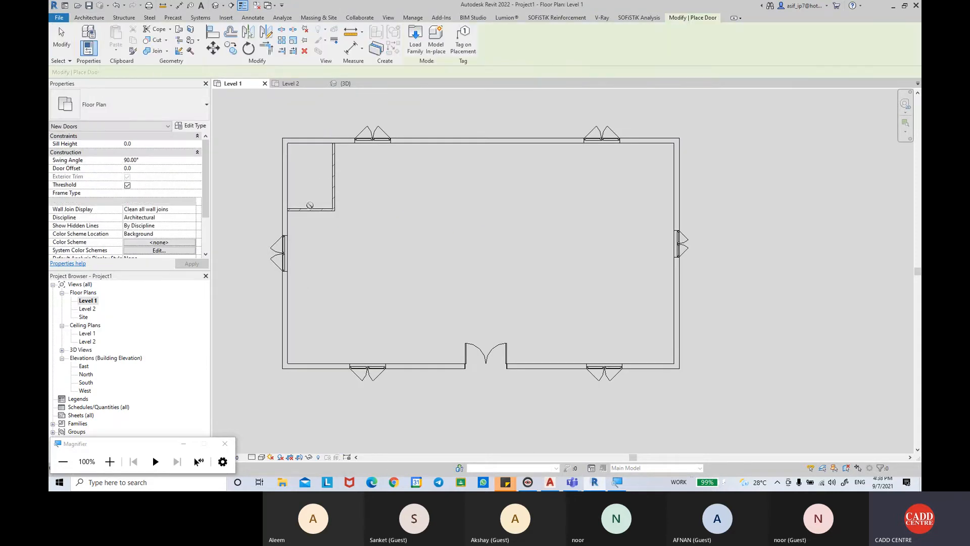
click(137, 104)
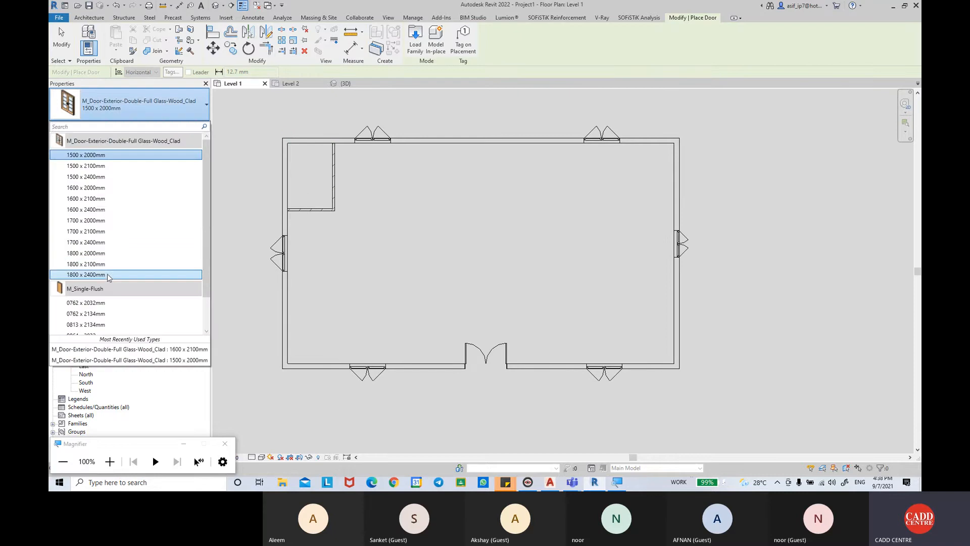
scroll(107, 303, down, 2)
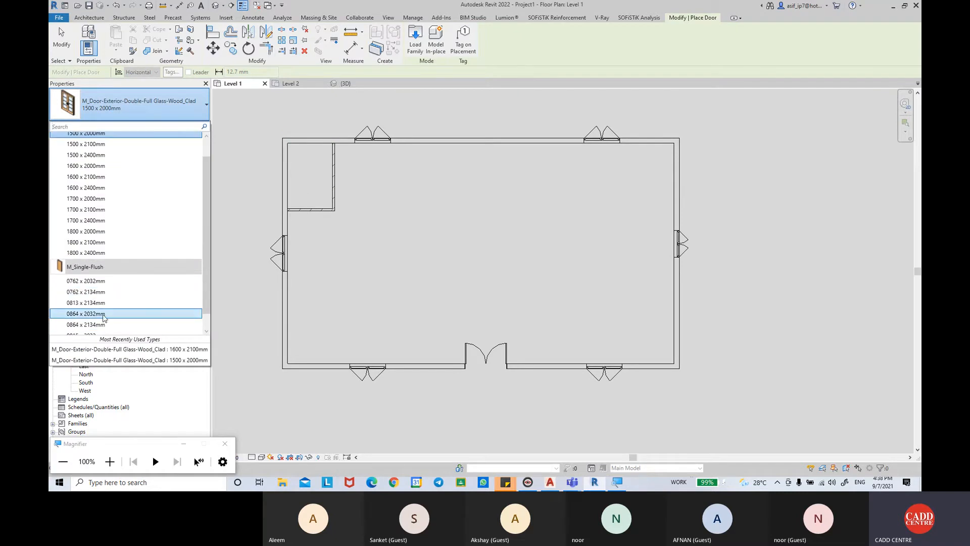
click(103, 315)
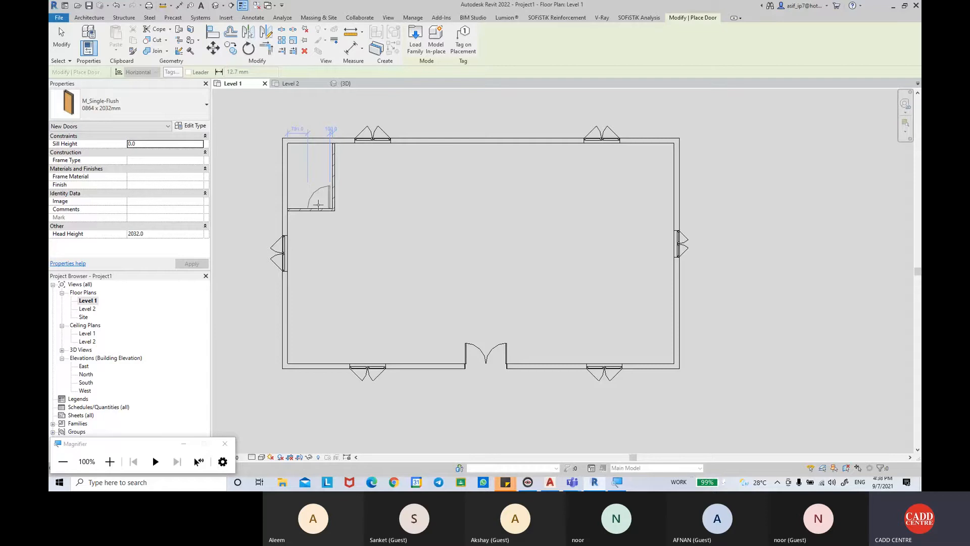
click(318, 204)
key(Escape)
key(Escape)
scroll(560, 191, up, 2)
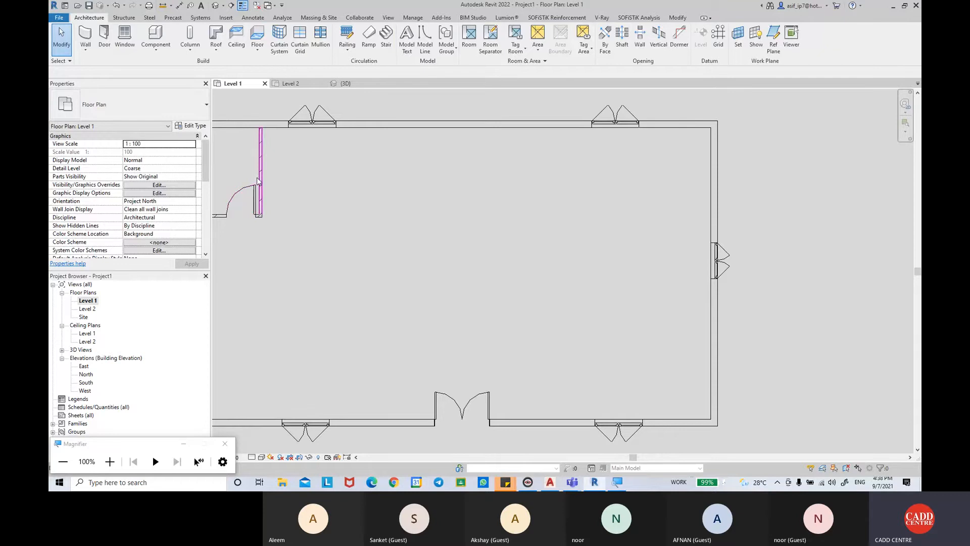
middle_drag(682, 176, 649, 185)
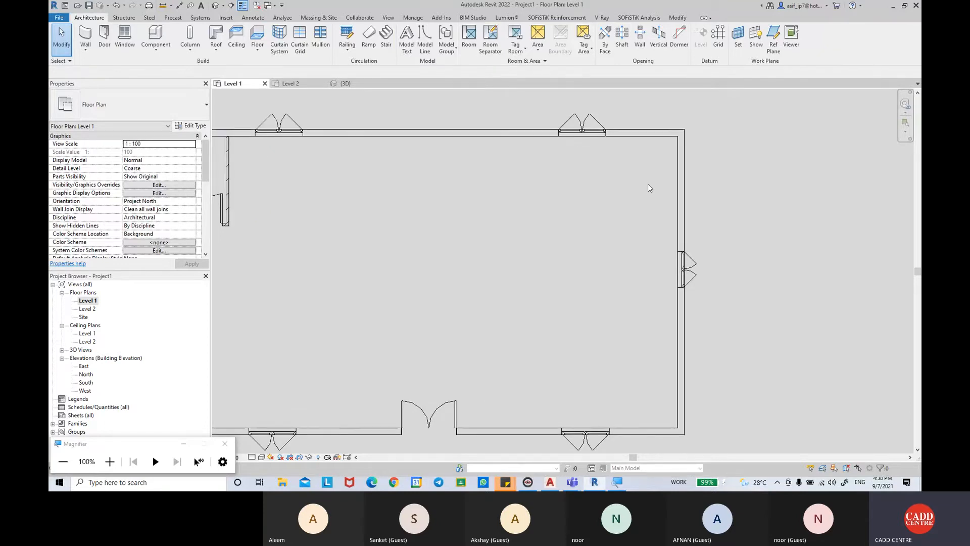
scroll(535, 207, down, 1)
middle_drag(341, 244, 434, 254)
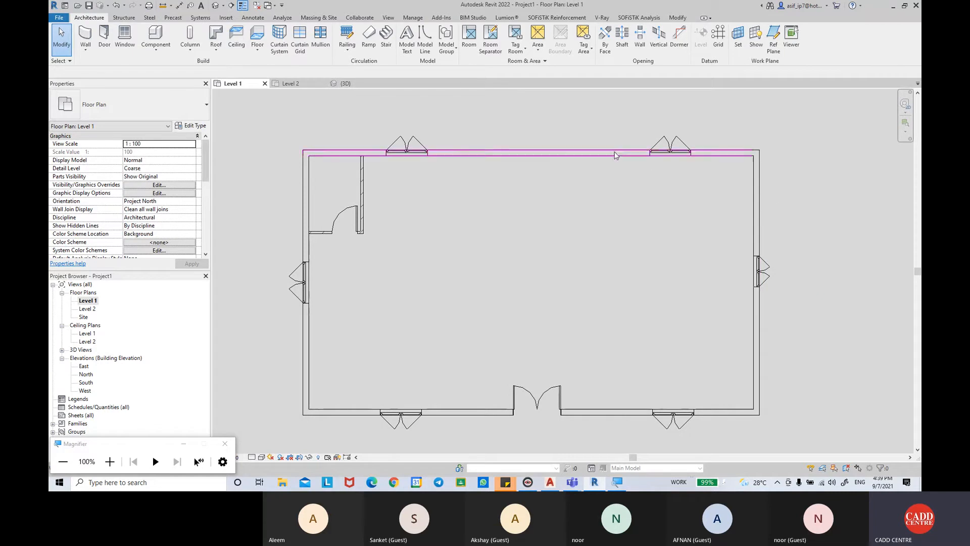
middle_drag(612, 152, 570, 143)
middle_drag(497, 134, 508, 141)
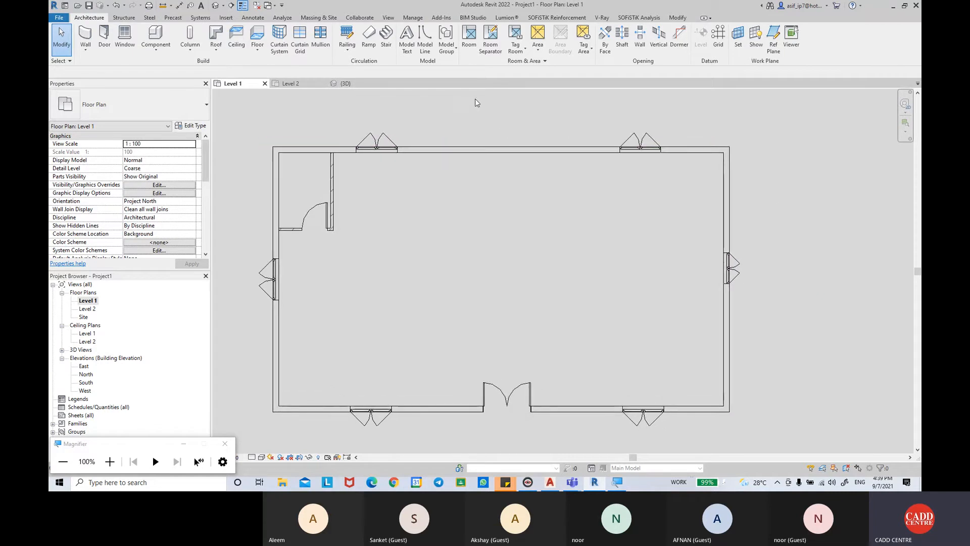
click(412, 18)
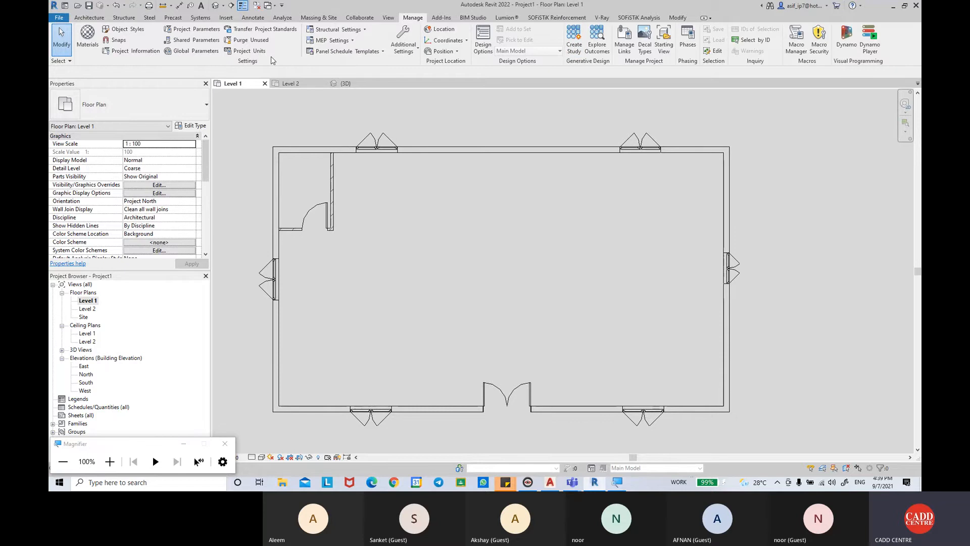
click(392, 19)
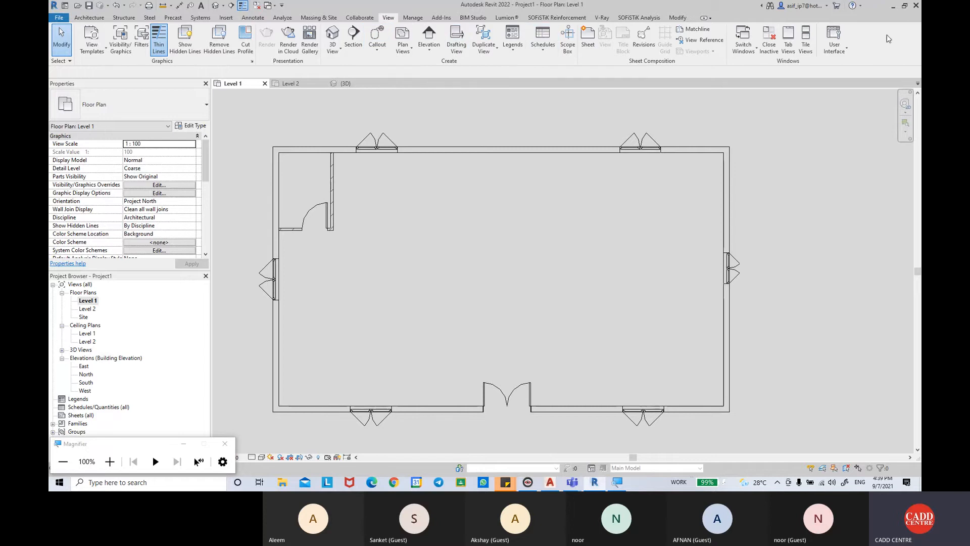
Step: Open the project's phasing settings and examine the Existing and New Construction phases with their insert and combine options
click(418, 18)
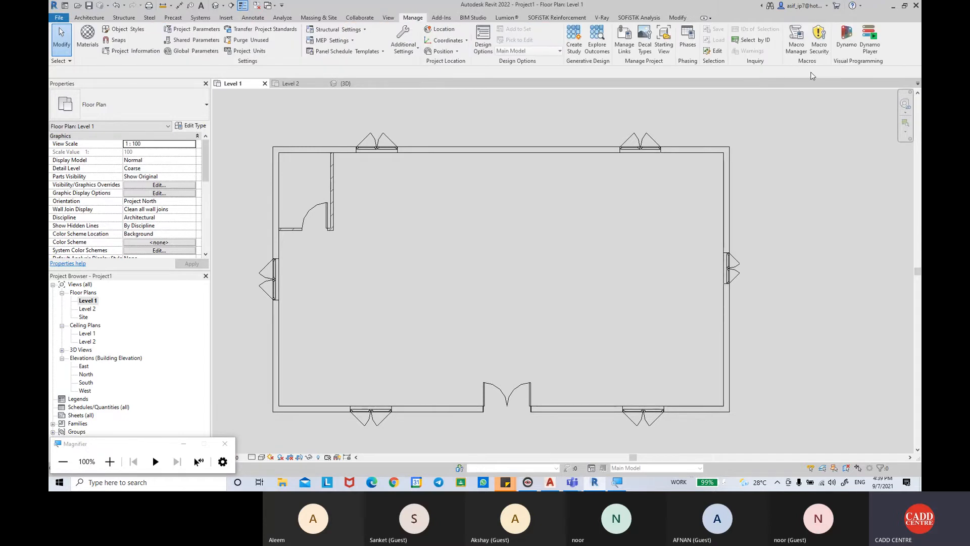
click(687, 50)
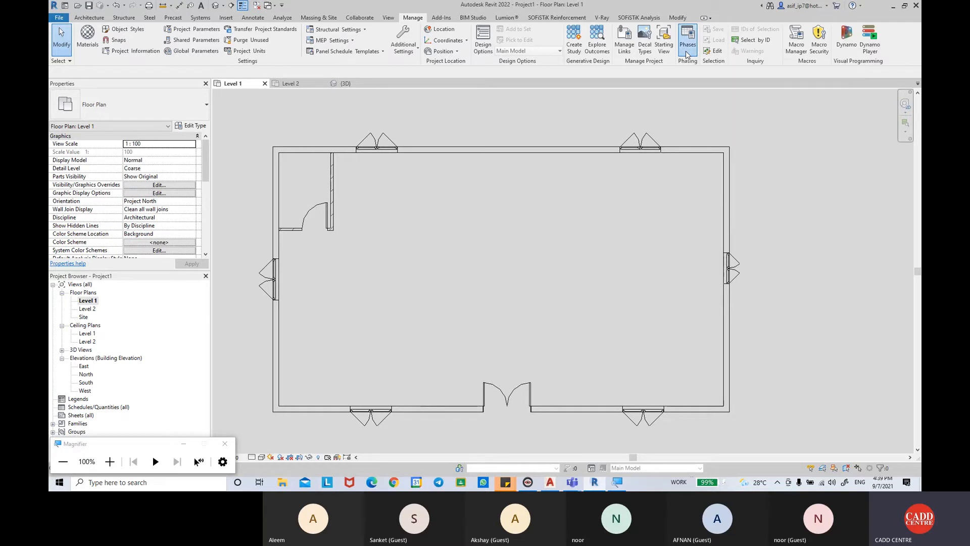
drag(458, 139, 403, 151)
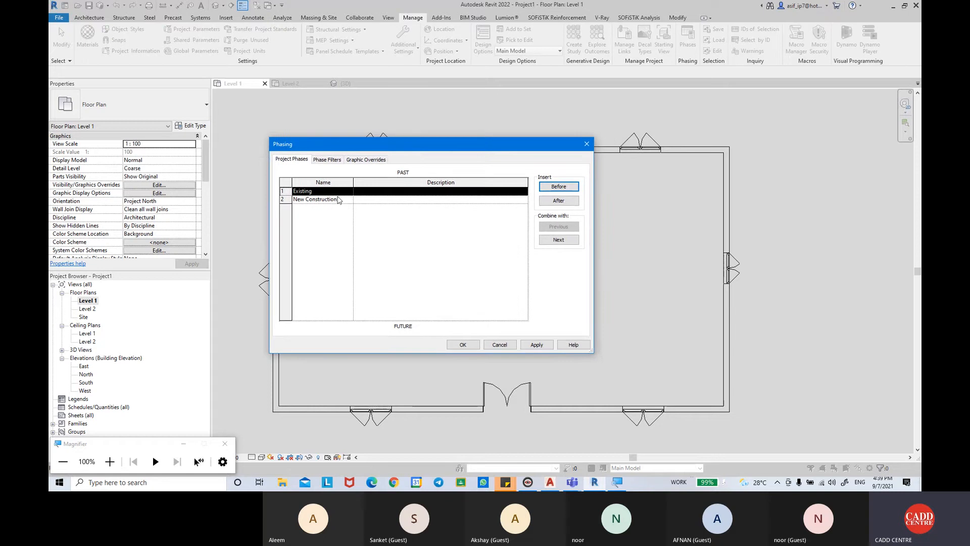
click(328, 198)
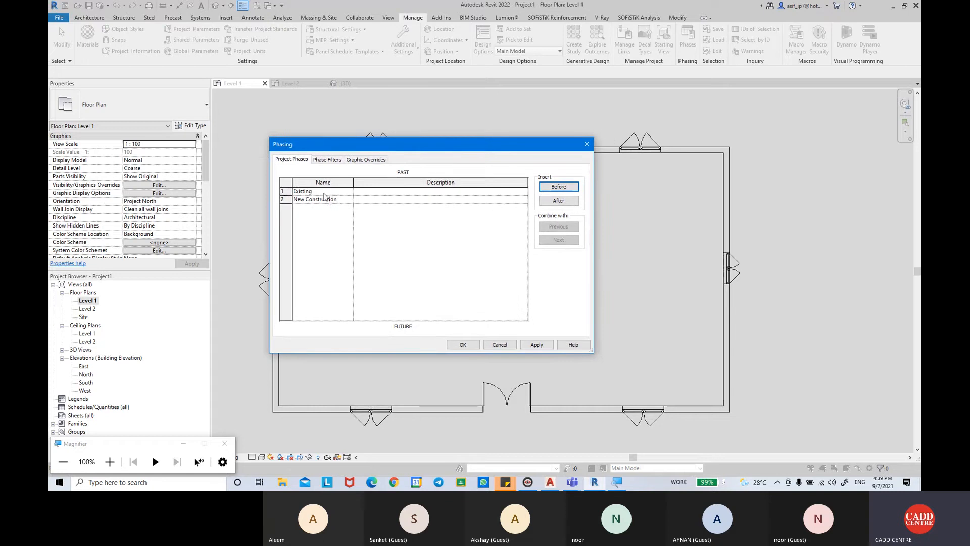
click(326, 193)
click(284, 191)
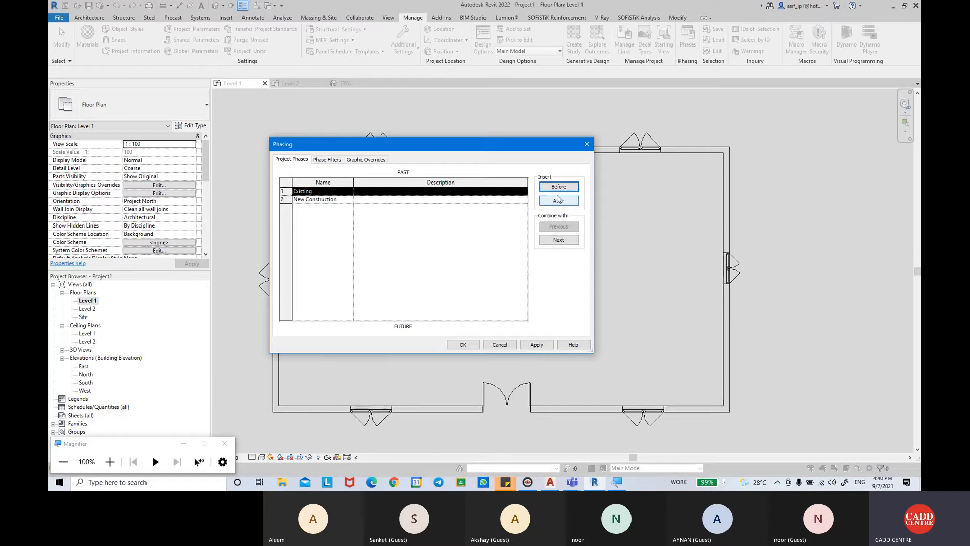
click(287, 199)
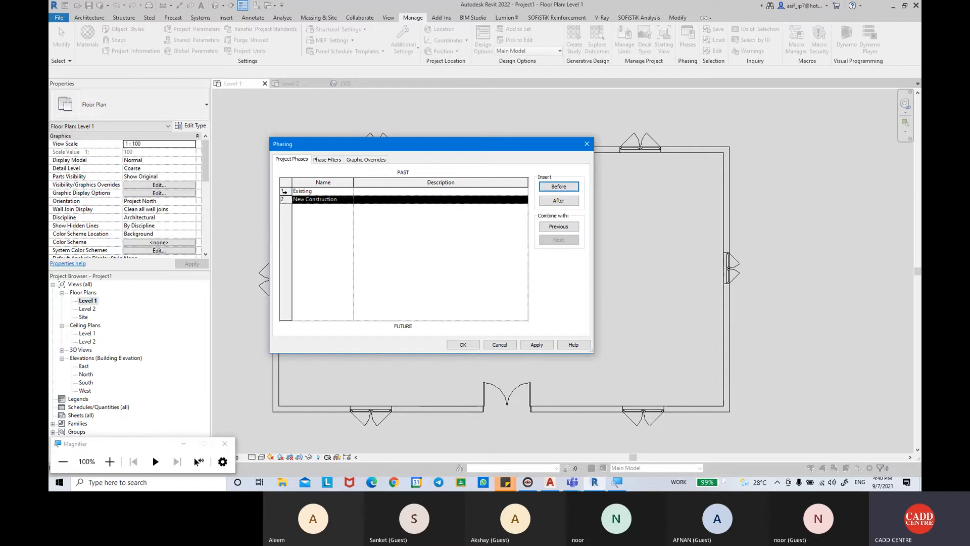
click(435, 191)
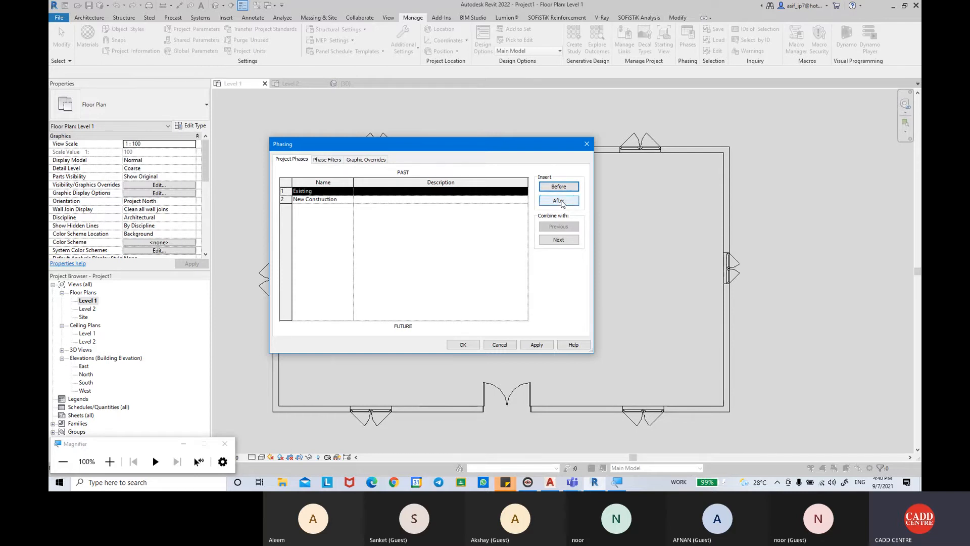
click(287, 200)
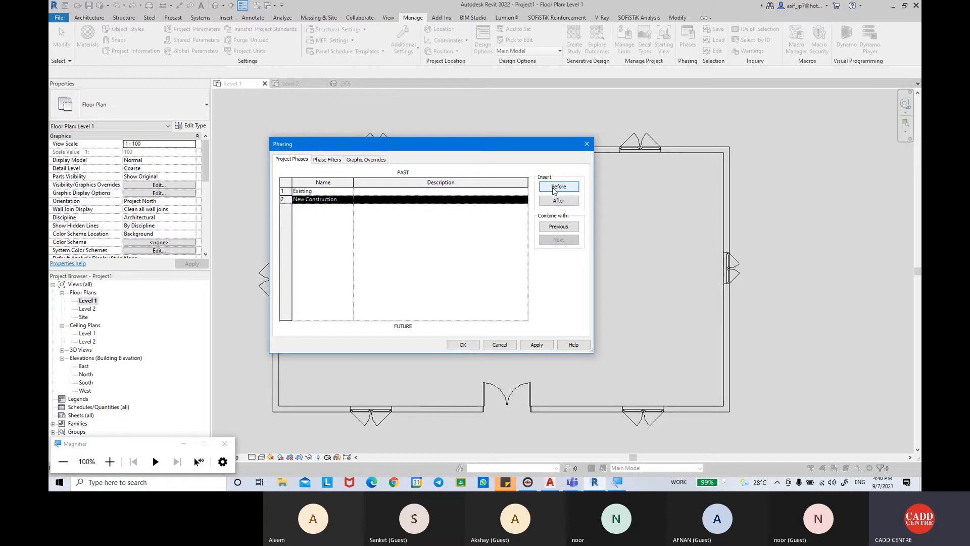
Step: Insert a project phase after Existing, name it DEMOLISH and describe it as BREAKING WORK
click(285, 191)
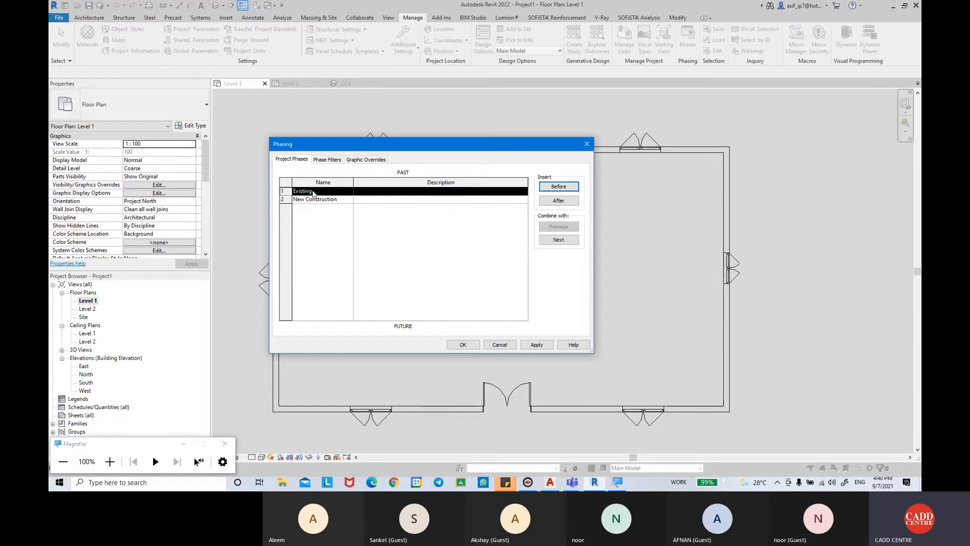
click(570, 200)
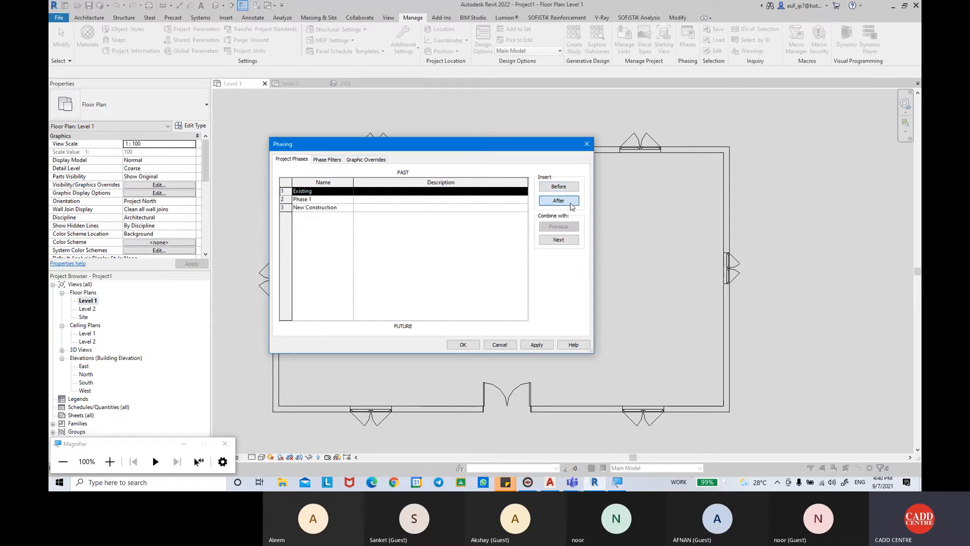
click(328, 202)
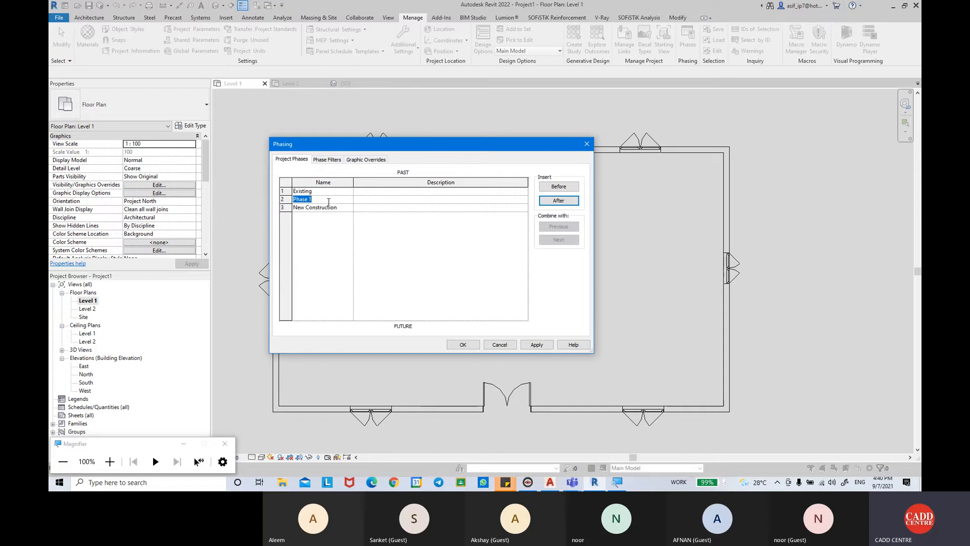
key(BackSpace)
text(DEMOLISH)
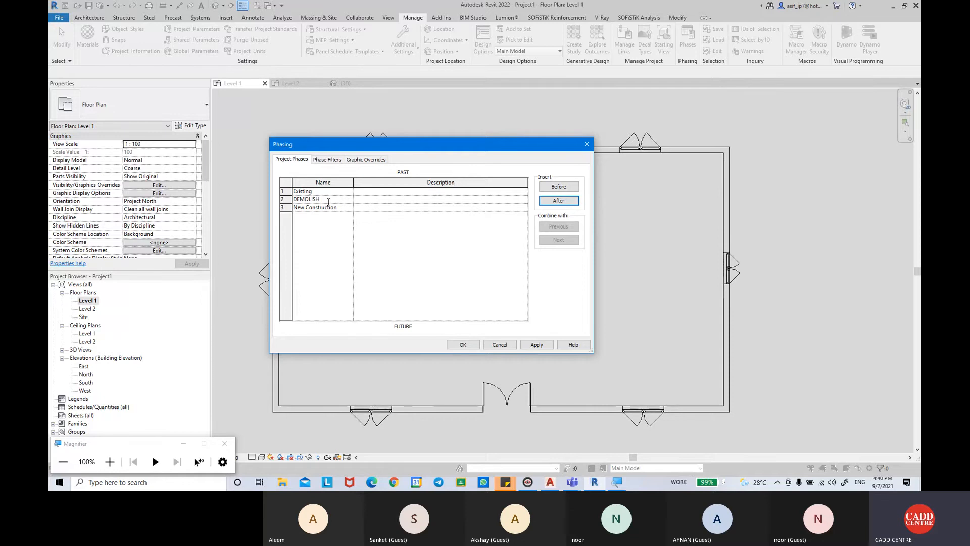
click(366, 200)
text(BREAKING WORK)
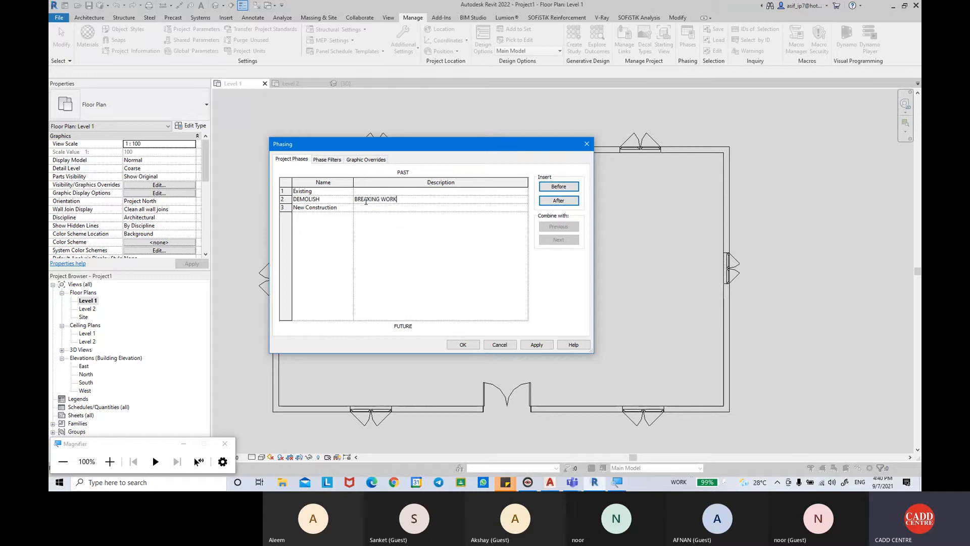
Step: Describe the Existing phase as EXISTING OBJECTS and New Construction as NEWLY CONSTRUCTED, and apply the phasing settings
click(378, 192)
text(EXIS)
text(TU)
text(NG)
text( O)
text(BJECTS)
click(374, 208)
text(NEWLY CONSTRUCTED)
key(Return)
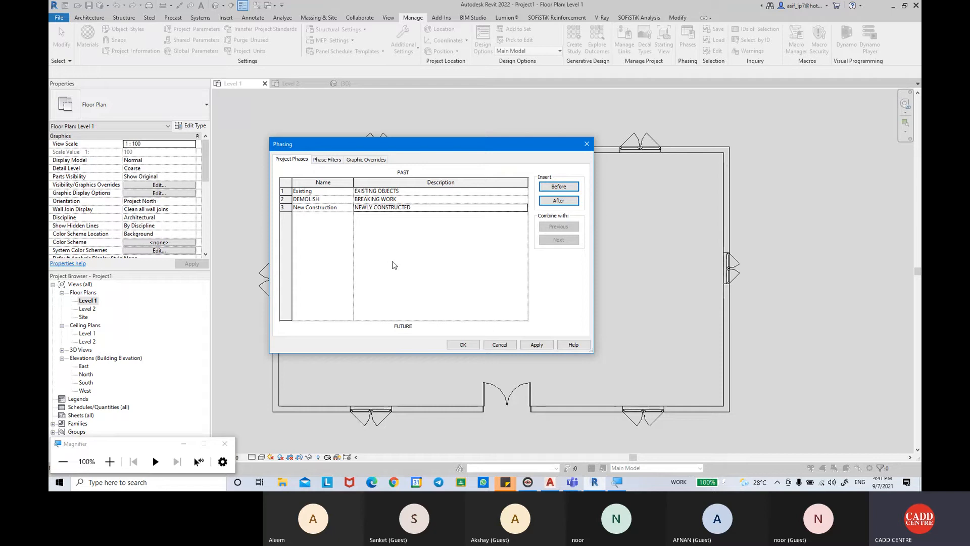
click(537, 346)
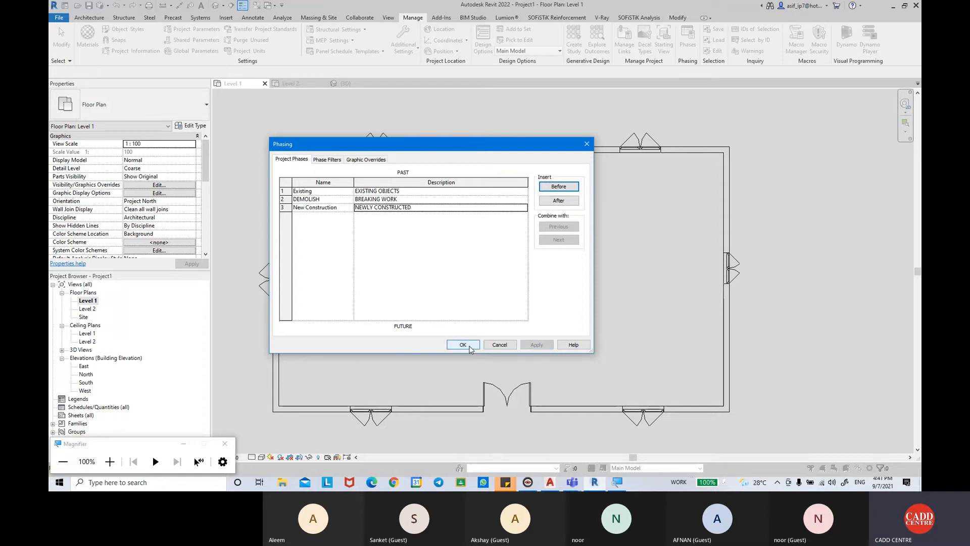
click(286, 199)
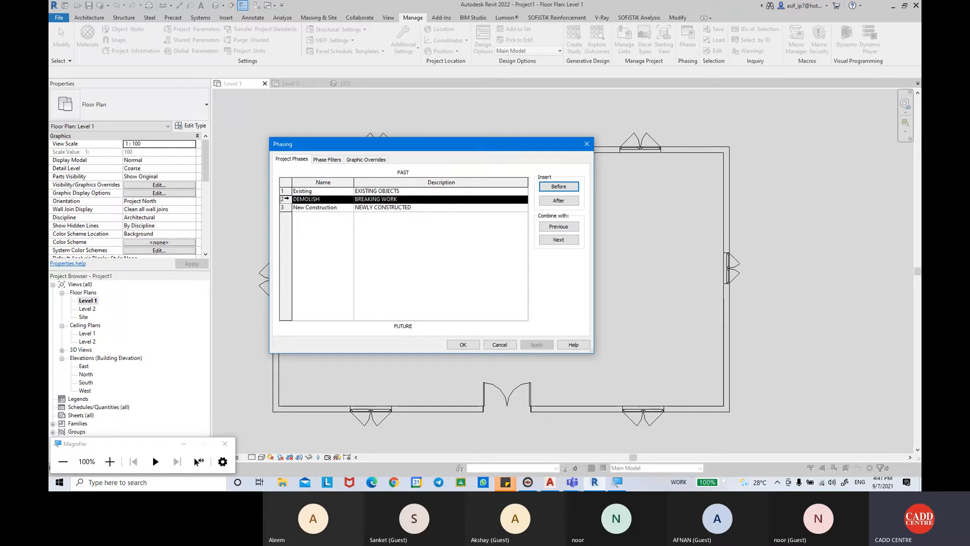
click(460, 344)
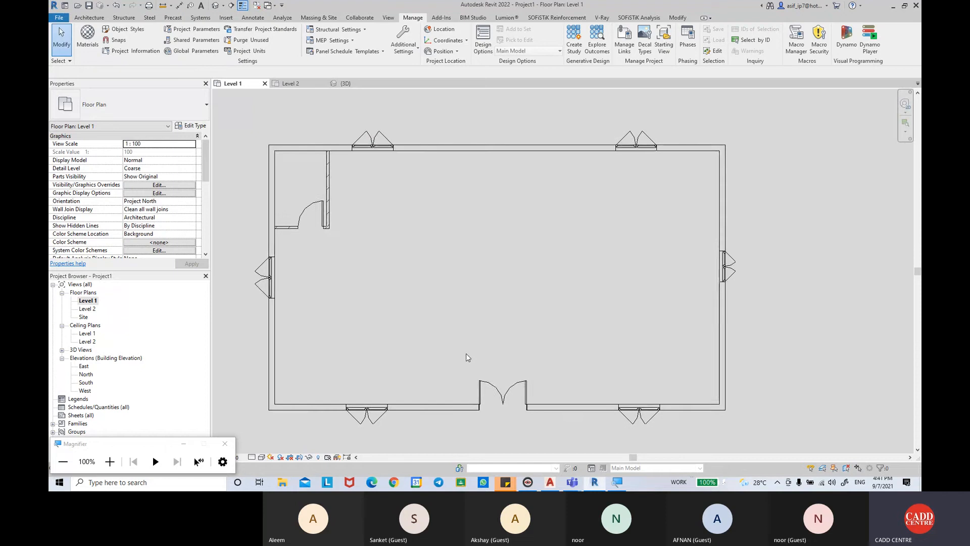
Step: Set Phase Created to Existing for all the building's walls, doors and windows, excluding the elevation markers
scroll(466, 353, down, 2)
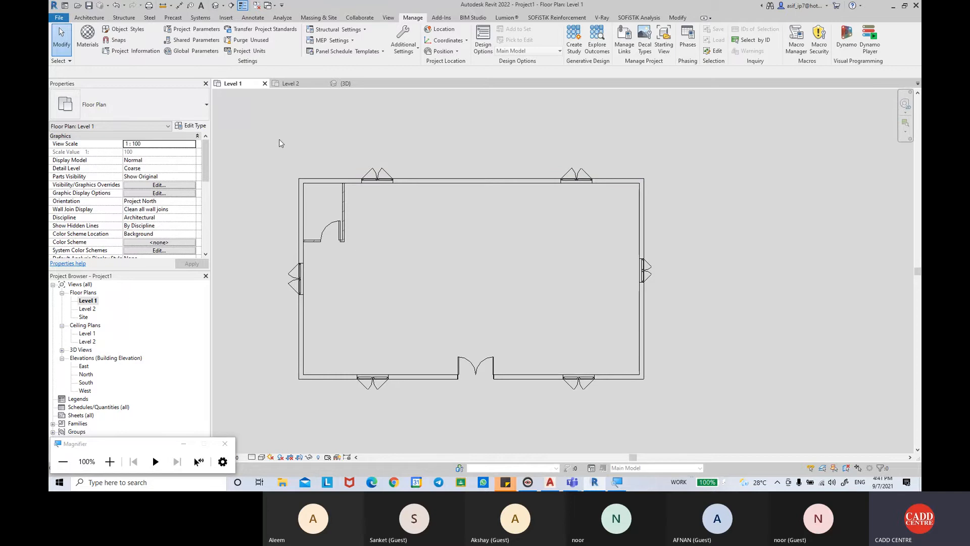
drag(279, 138, 705, 399)
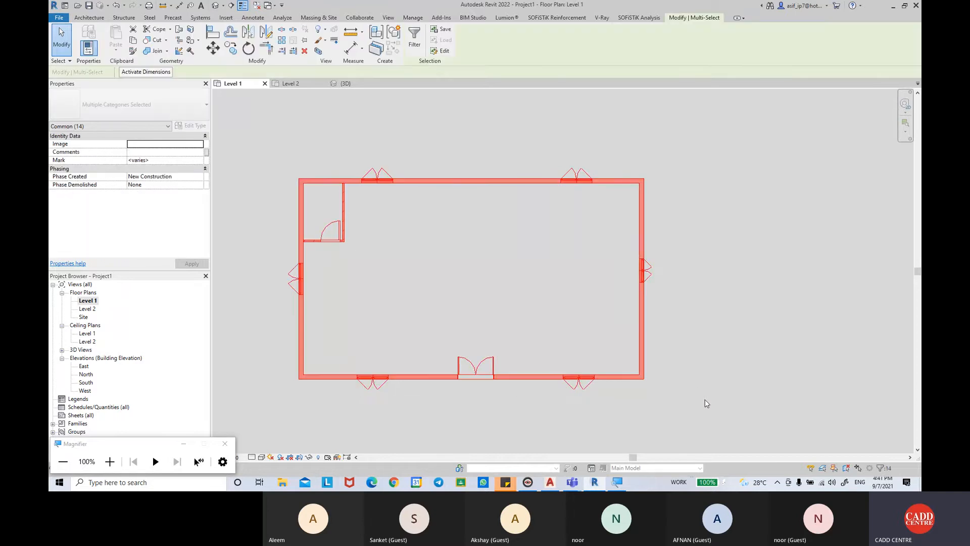
middle_drag(602, 351, 605, 350)
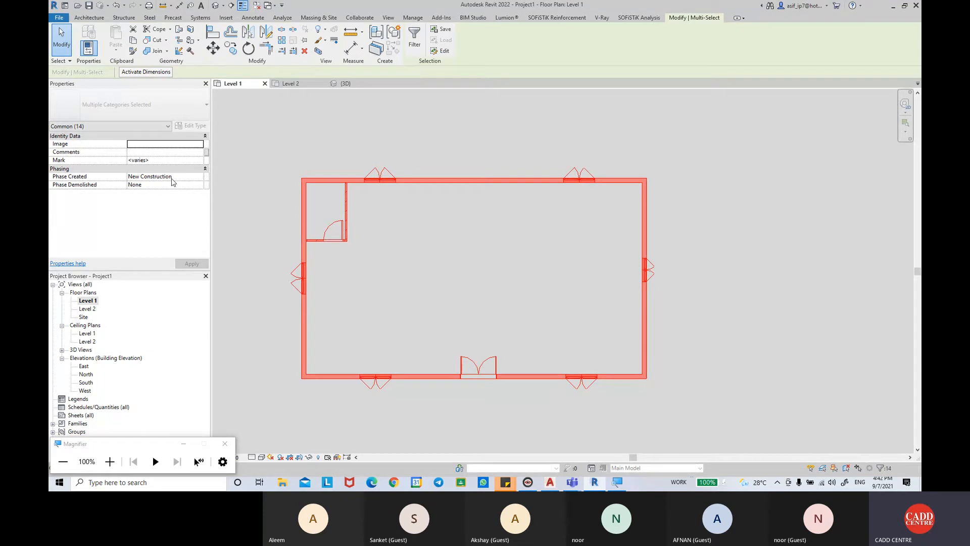
scroll(371, 237, down, 6)
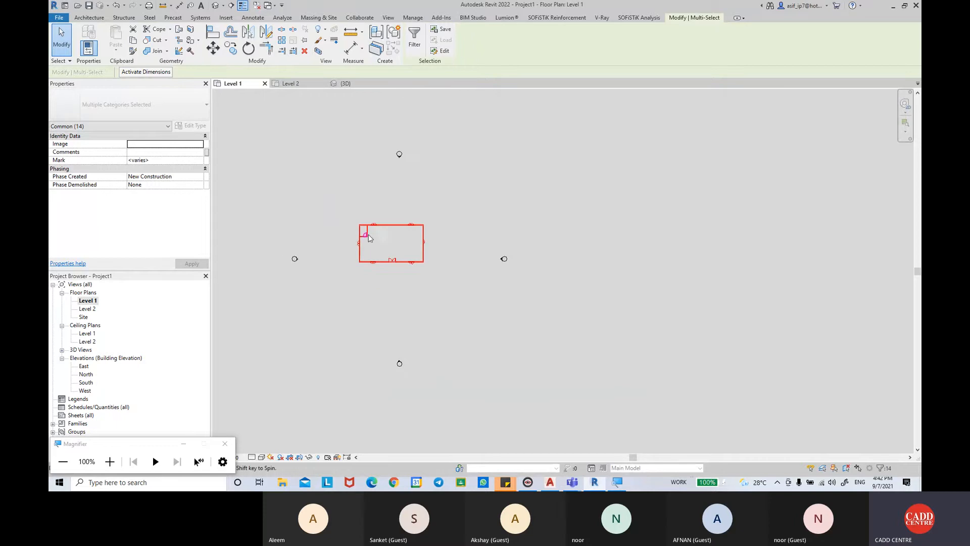
drag(268, 126, 552, 404)
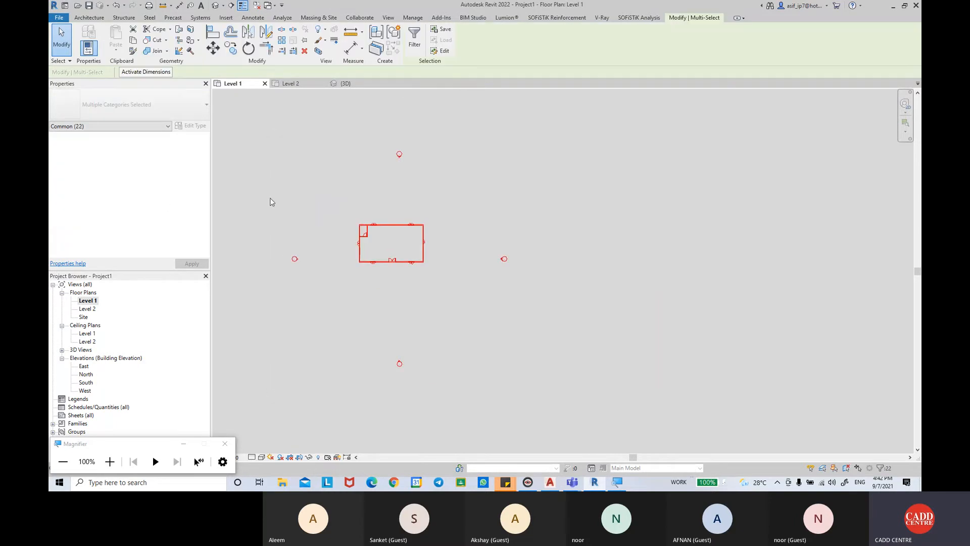
click(336, 191)
drag(344, 202, 460, 289)
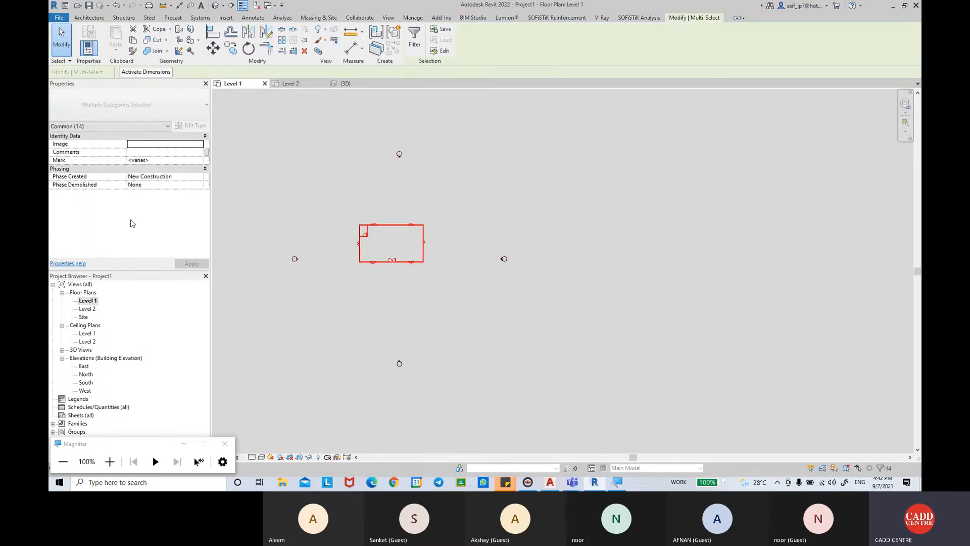
click(200, 176)
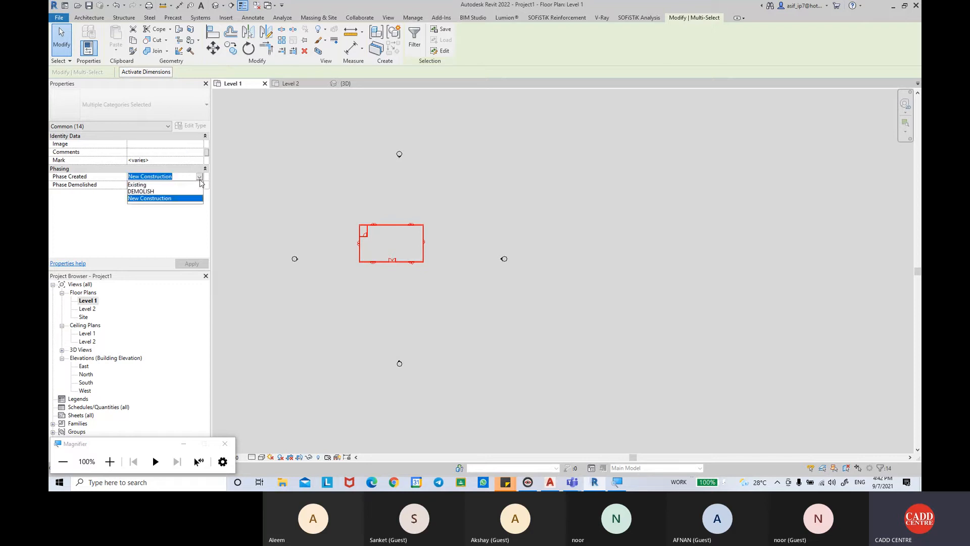
click(150, 187)
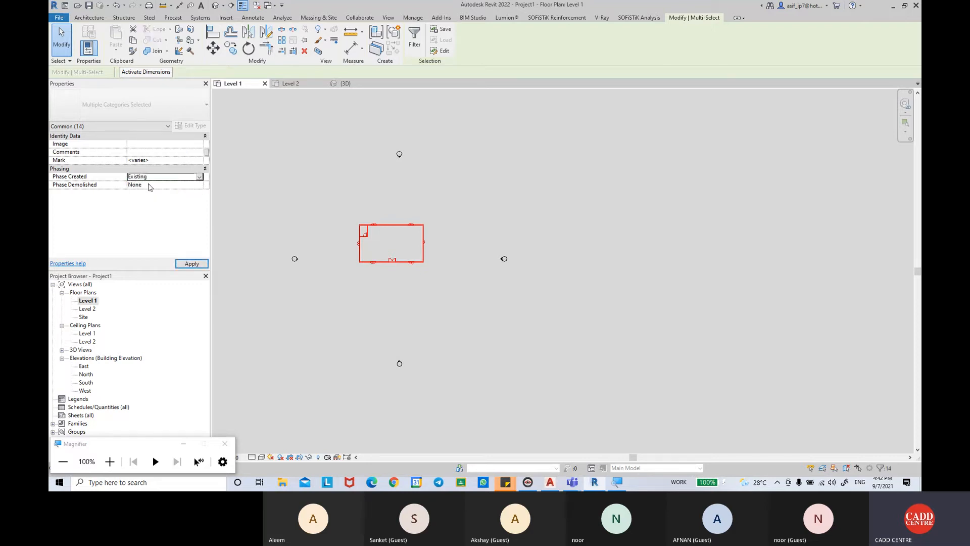
click(192, 264)
Step: Reselect all the building elements and check their assigned creation phase
scroll(356, 218, up, 2)
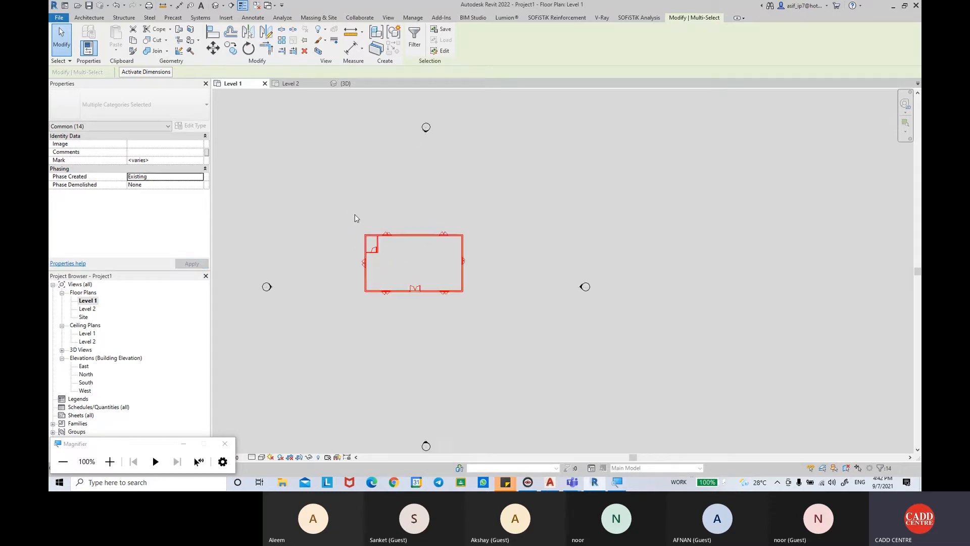
middle_drag(379, 230, 362, 223)
click(443, 203)
mouse_move(333, 208)
mouse_down()
mouse_move(484, 314)
mouse_move(459, 304)
mouse_up()
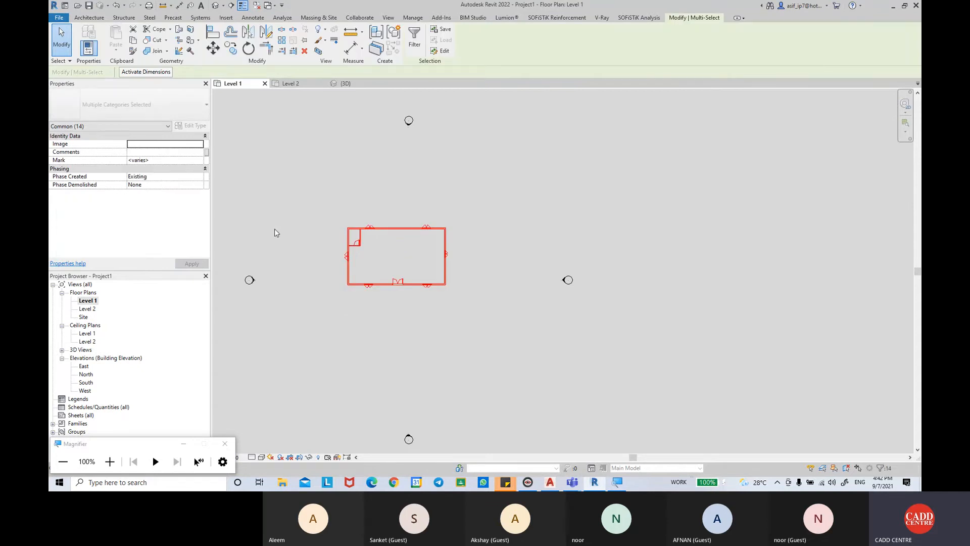
click(426, 270)
Step: Examine how the walls, doors and windows are displayed in the Level 1 plan, including the small corner room
scroll(385, 256, up, 5)
scroll(361, 202, up, 2)
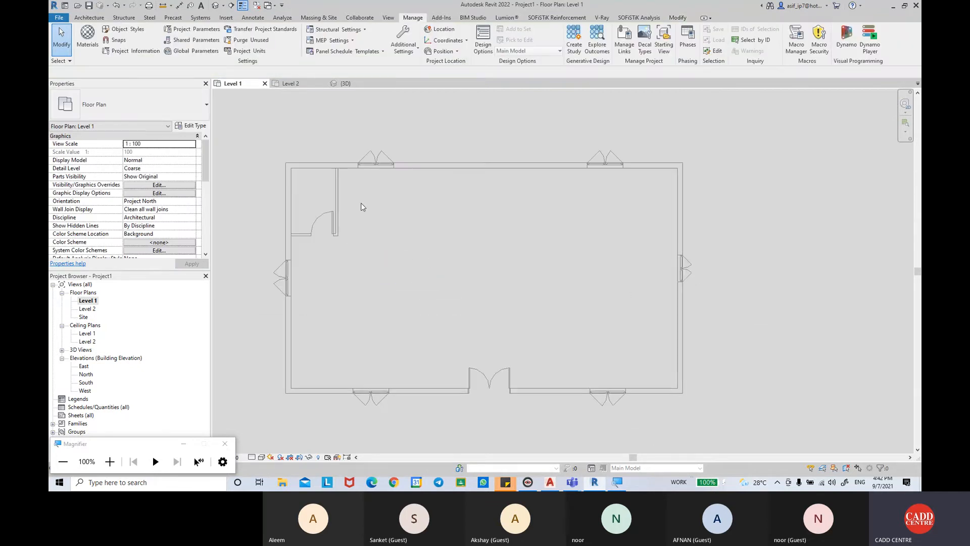
scroll(303, 174, up, 3)
scroll(313, 180, up, 2)
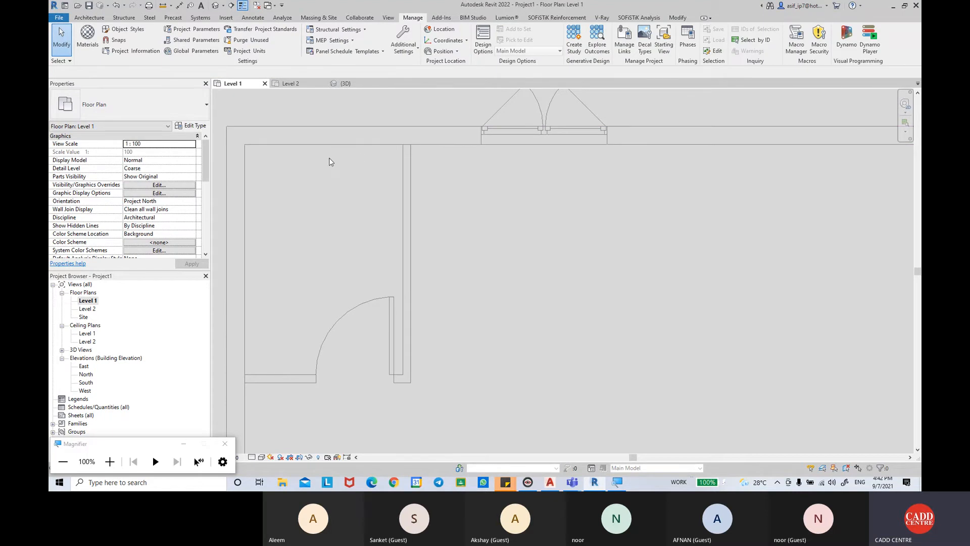
scroll(358, 183, down, 5)
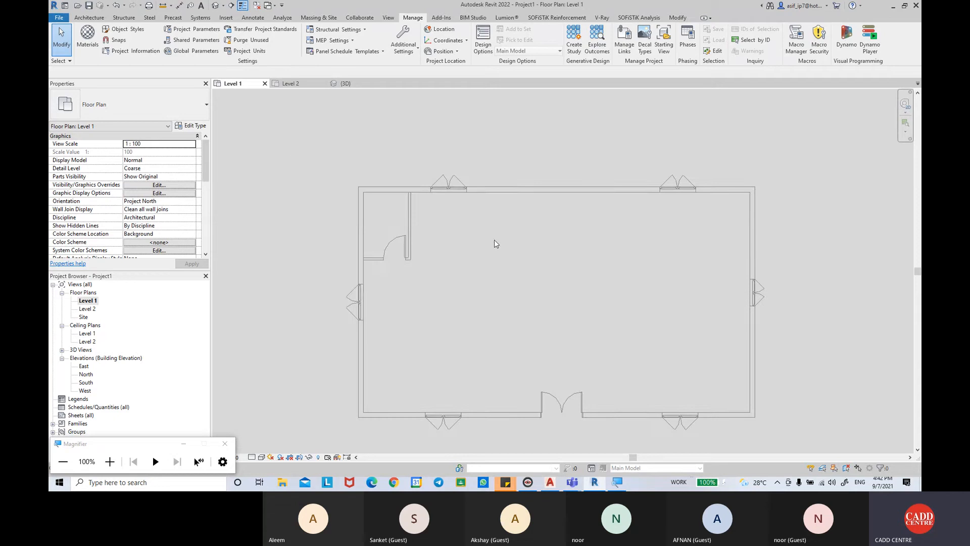
middle_drag(495, 240, 475, 222)
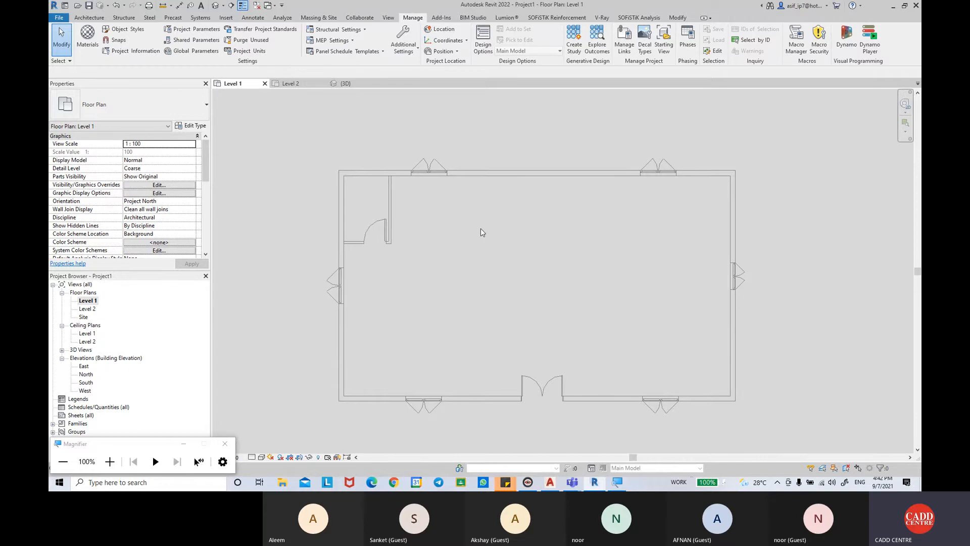
middle_drag(481, 228, 472, 227)
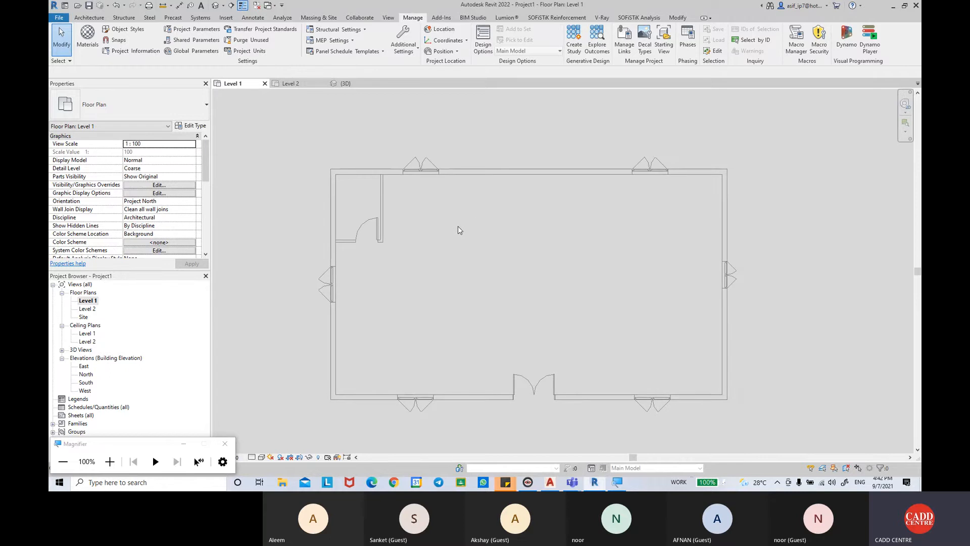
middle_drag(402, 254, 403, 244)
Step: Examine the Level 1 view's phasing properties and its available Phase Filter options
scroll(175, 211, down, 3)
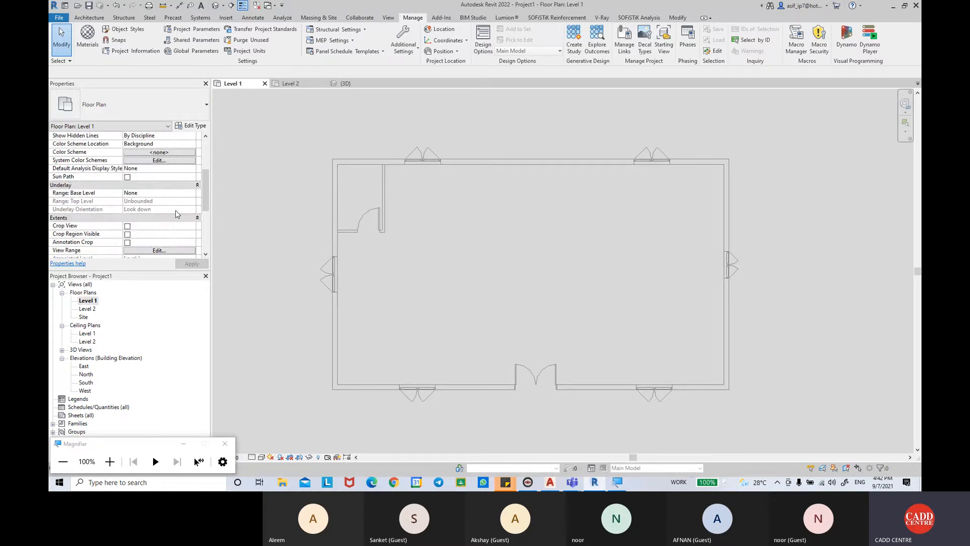
scroll(176, 214, down, 3)
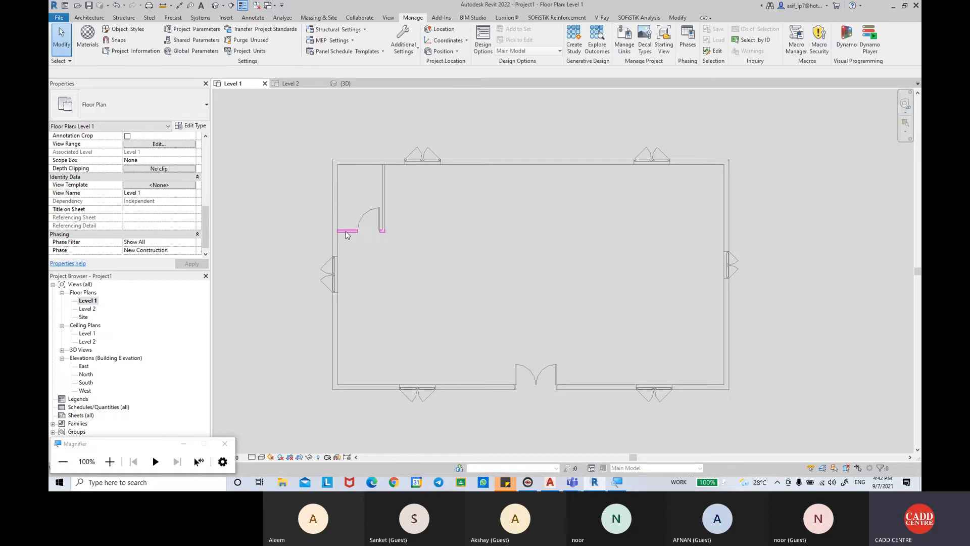
scroll(408, 207, up, 3)
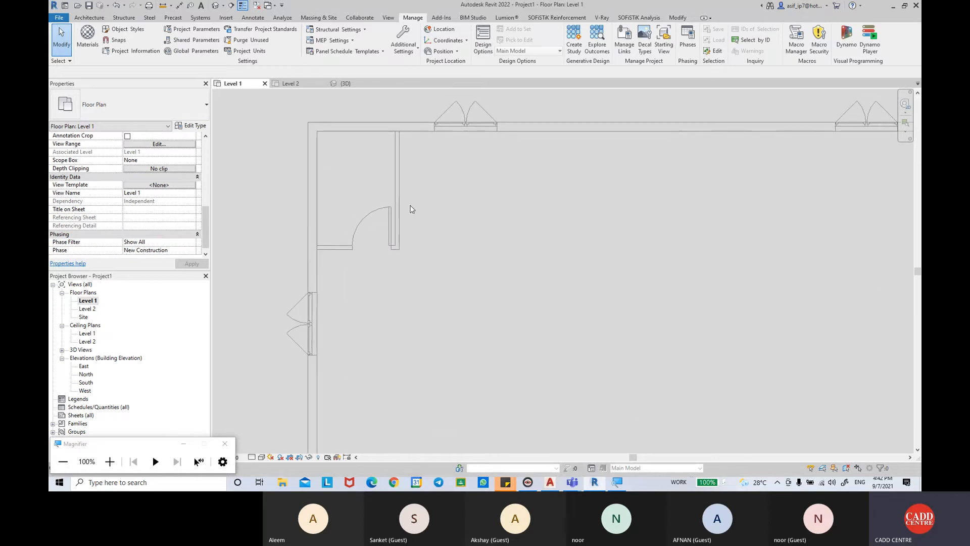
click(677, 17)
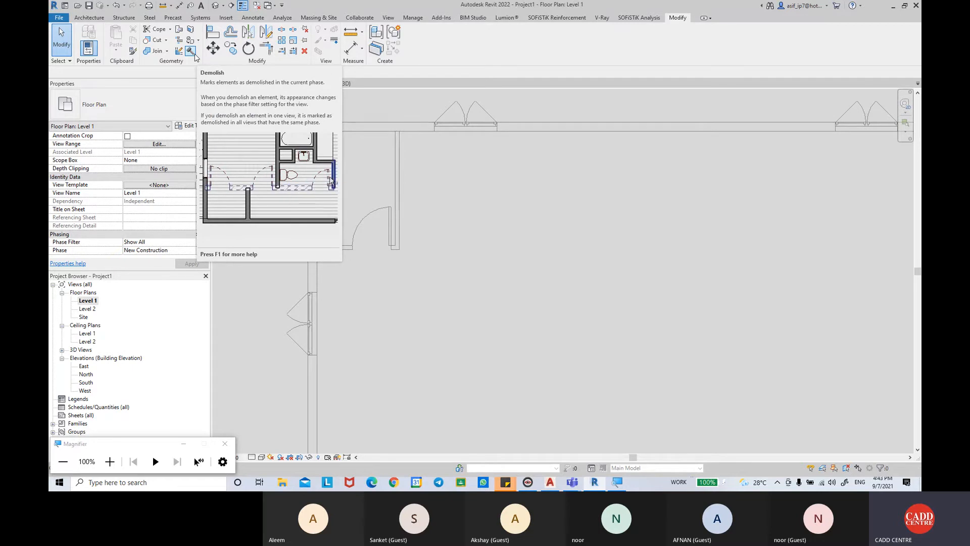
click(193, 243)
click(193, 242)
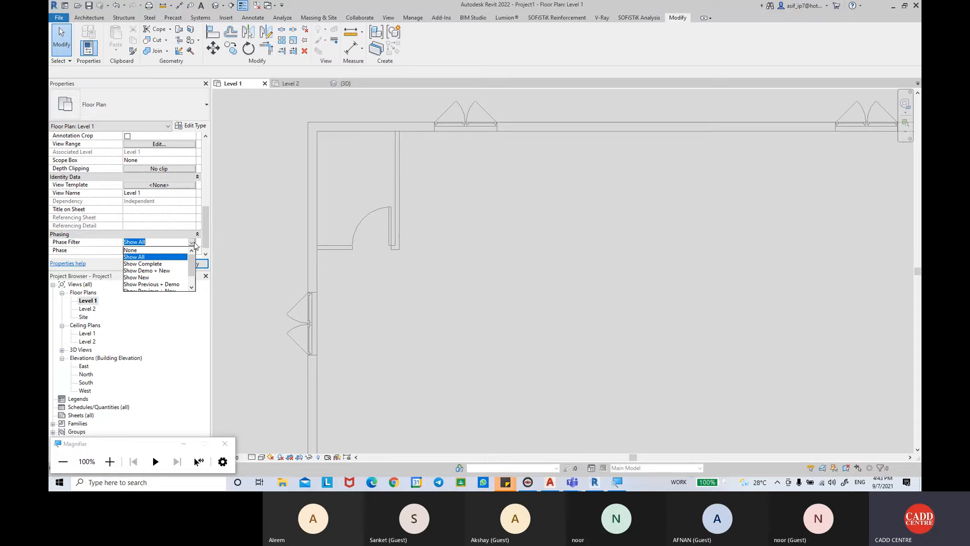
click(194, 243)
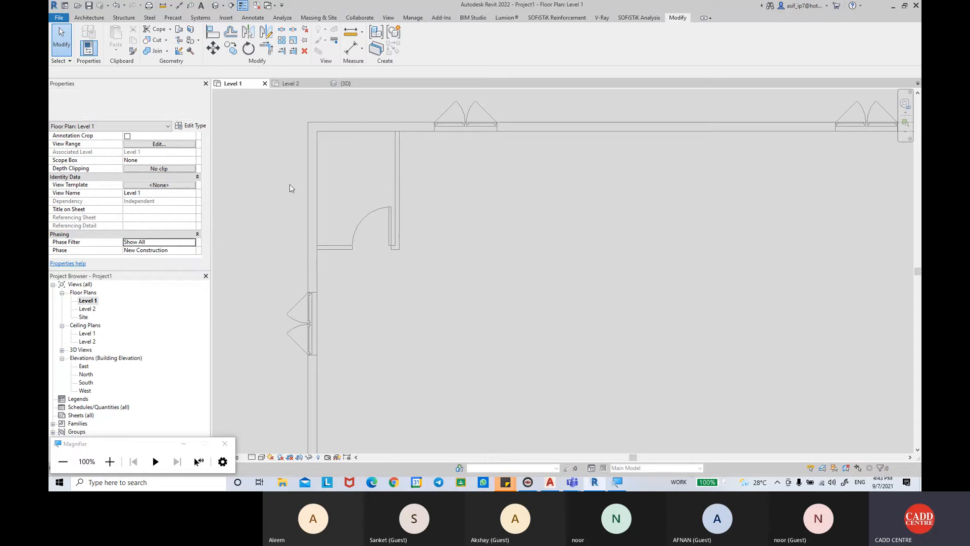
Step: Examine the Phase Filter and Phase options available in the Level 1 view's phasing properties
click(191, 51)
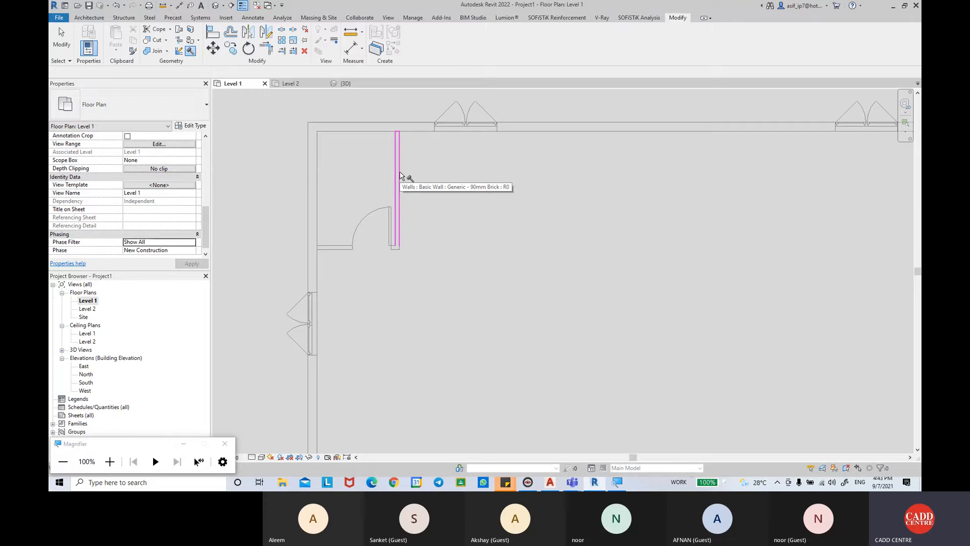
click(193, 244)
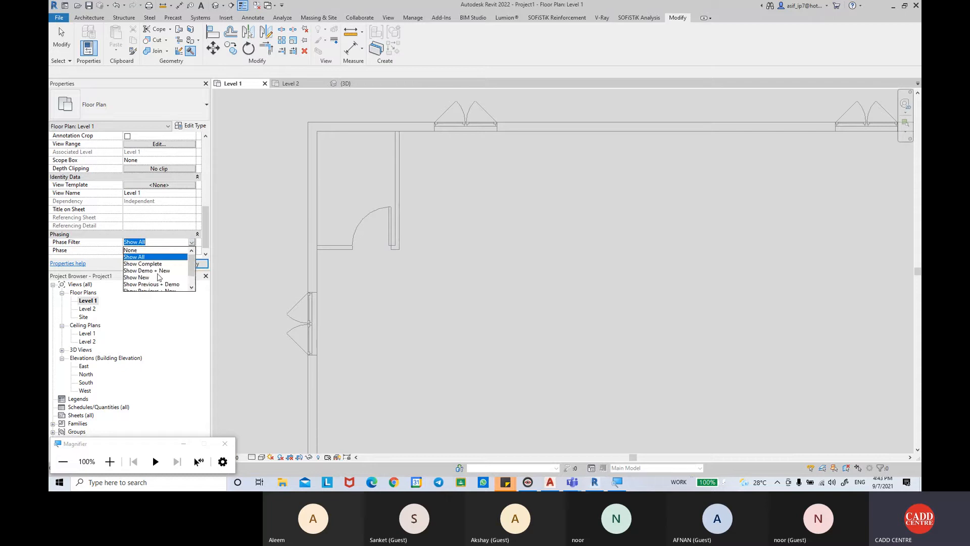
scroll(157, 275, down, 2)
scroll(157, 274, up, 2)
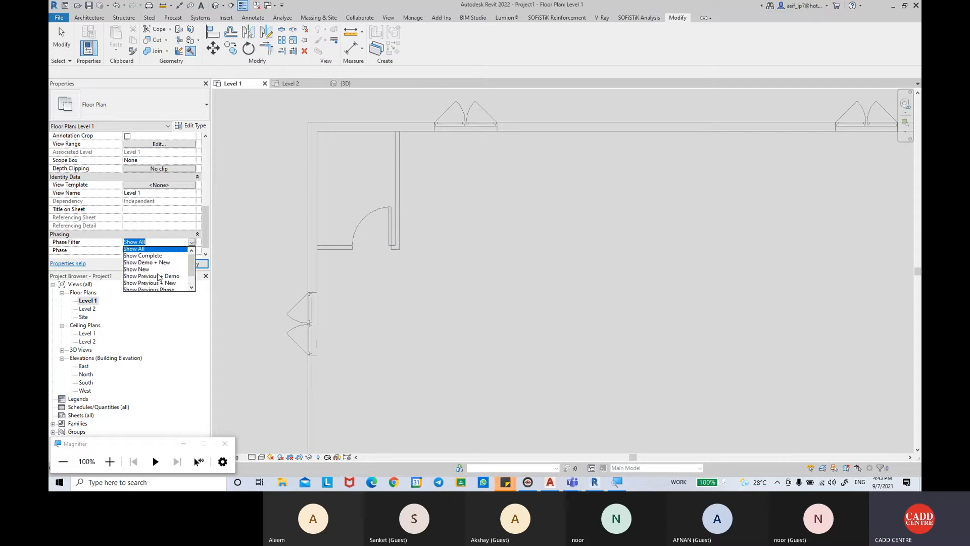
click(62, 39)
scroll(206, 220, down, 1)
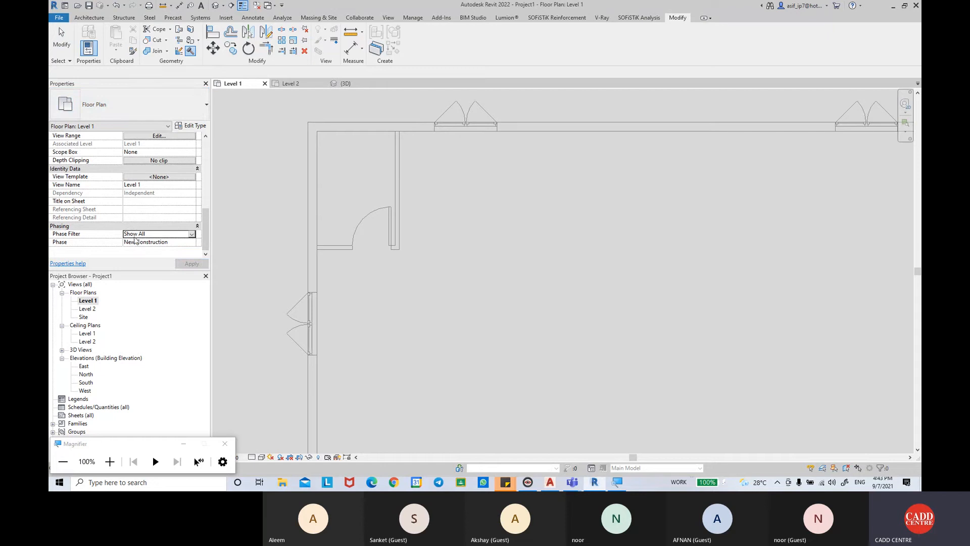
click(192, 243)
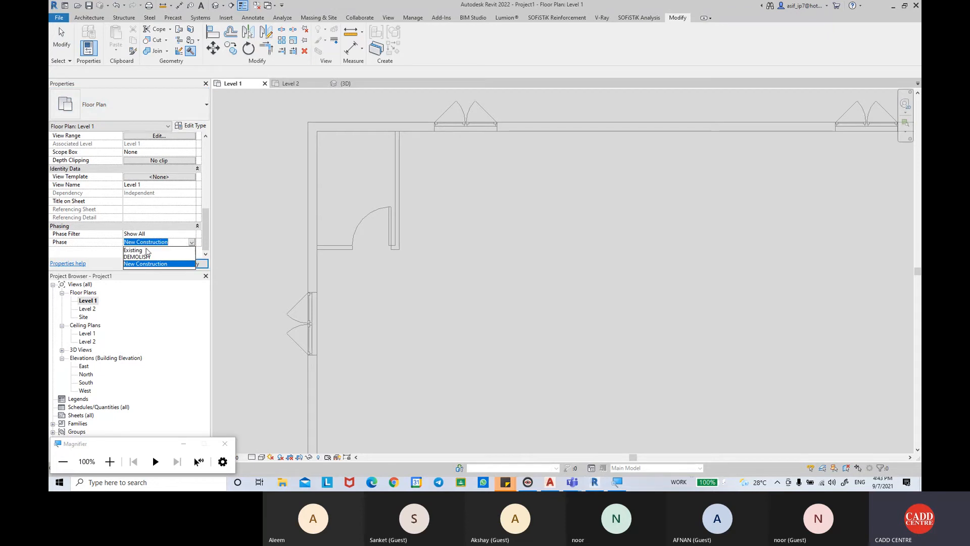
click(192, 245)
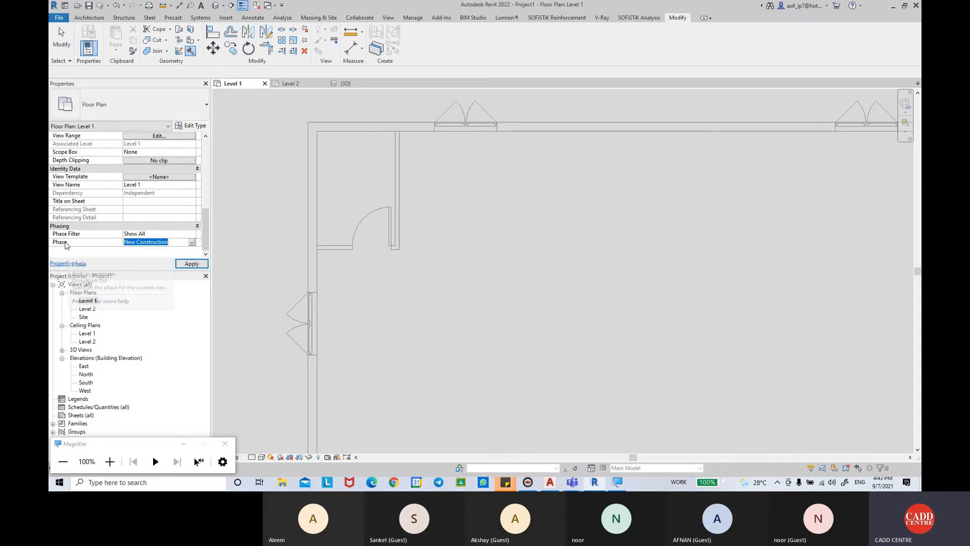
key(ctrl)
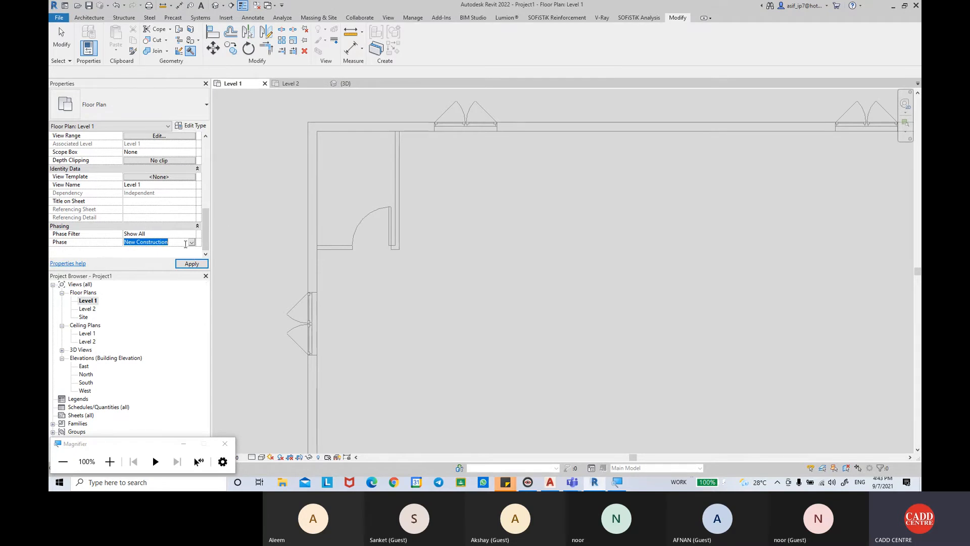
Step: Set the Level 1 view's phase to DEMOLISH
click(192, 52)
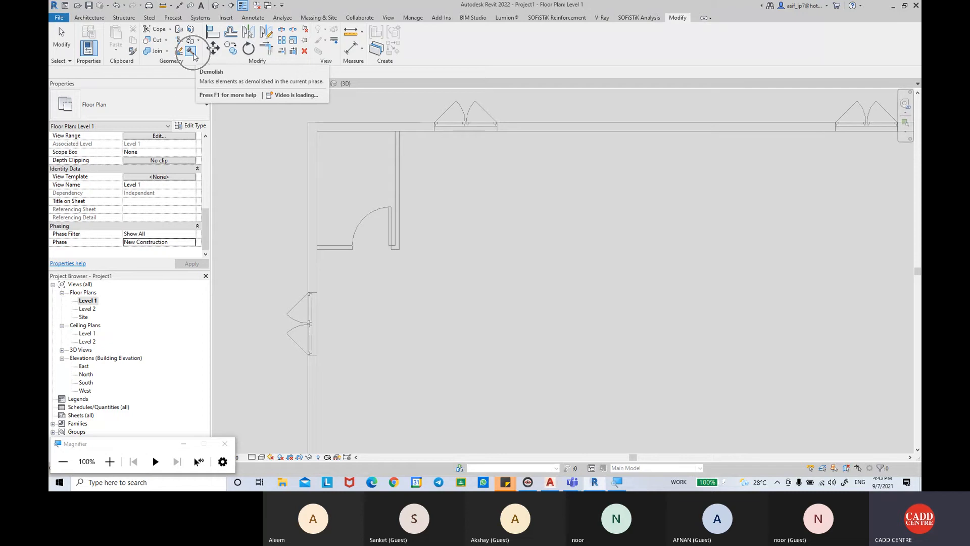
click(192, 243)
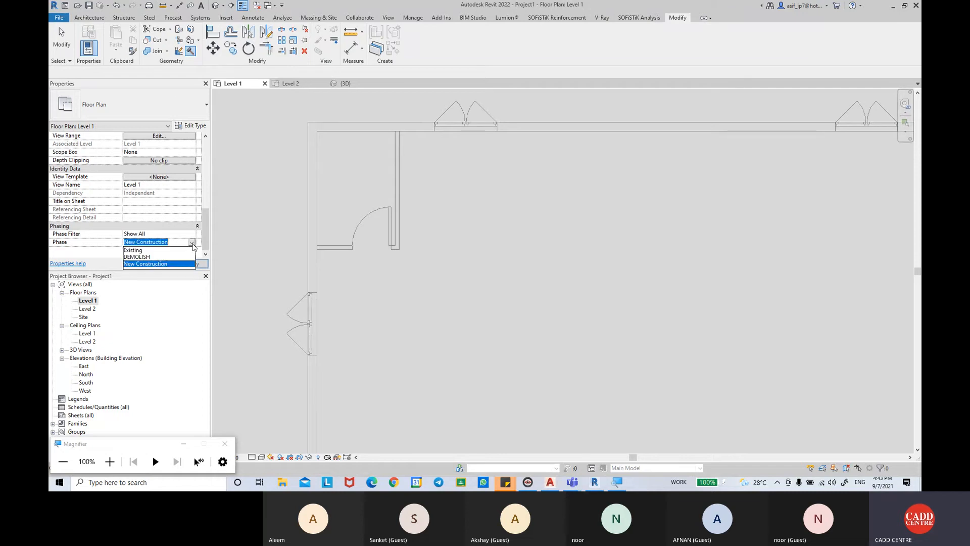
click(145, 260)
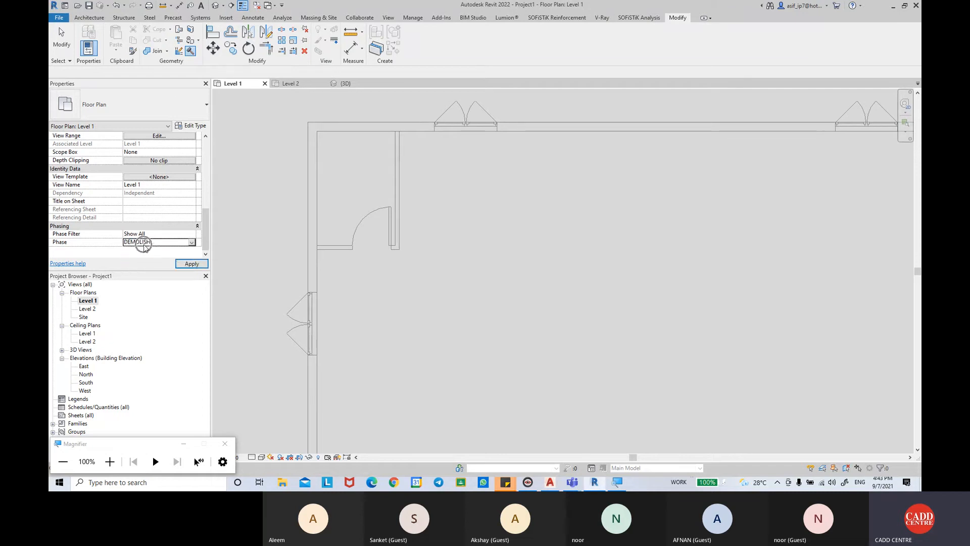
click(198, 265)
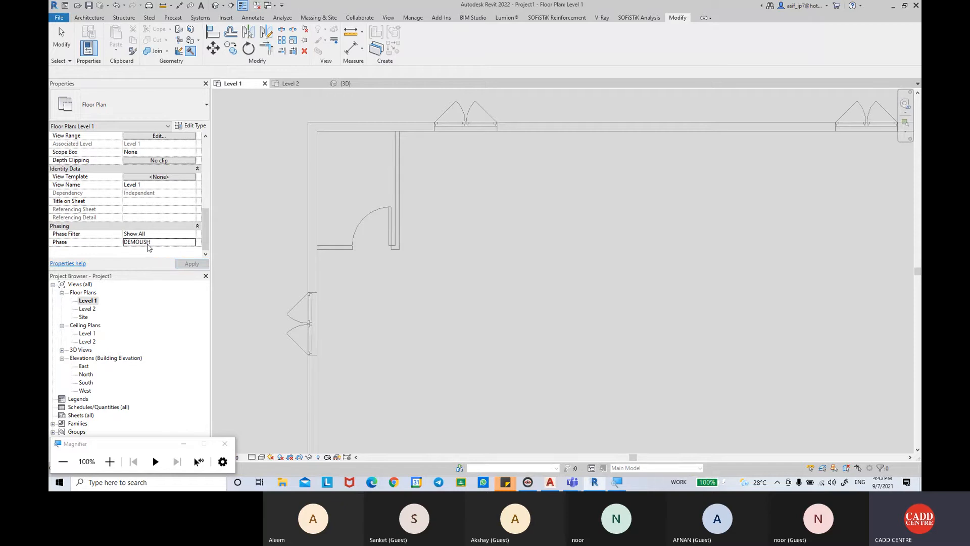
Step: Mark both partition walls of the small corner room, including the wall holding its door, as demolished with the Demolish tool
click(191, 52)
click(401, 164)
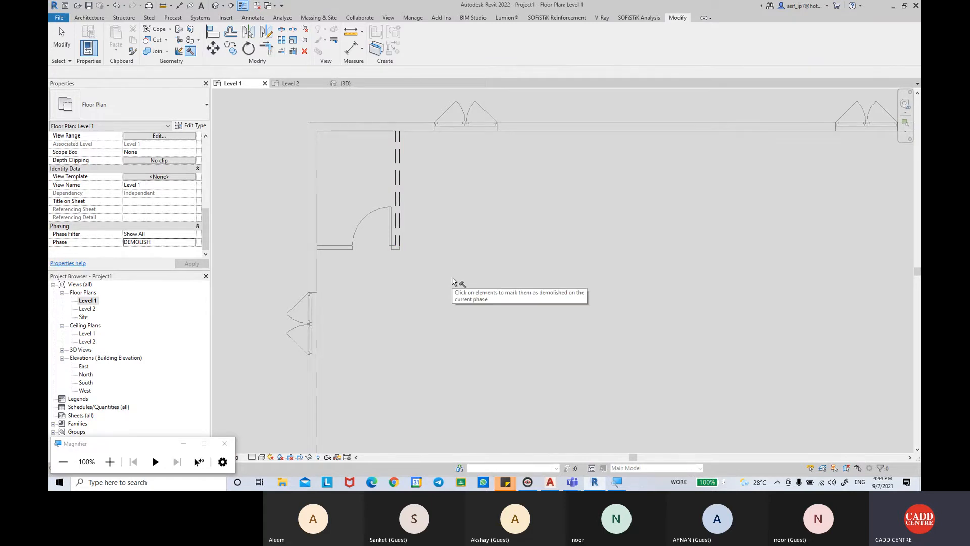
scroll(420, 209, up, 3)
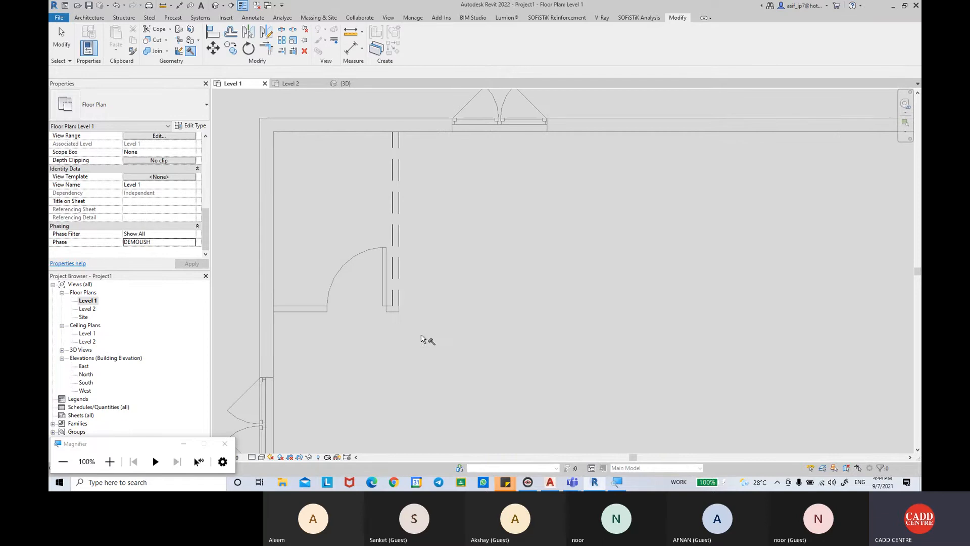
click(310, 317)
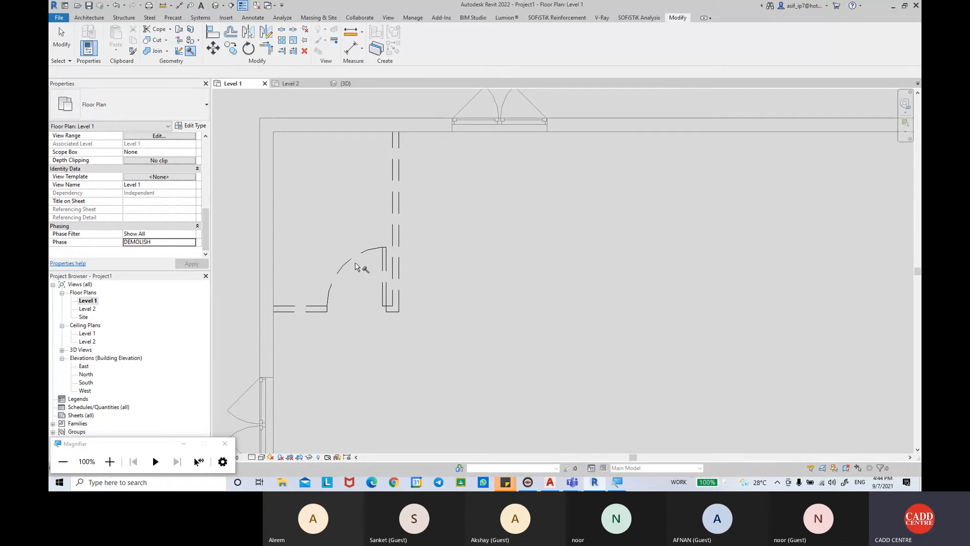
scroll(357, 267, down, 3)
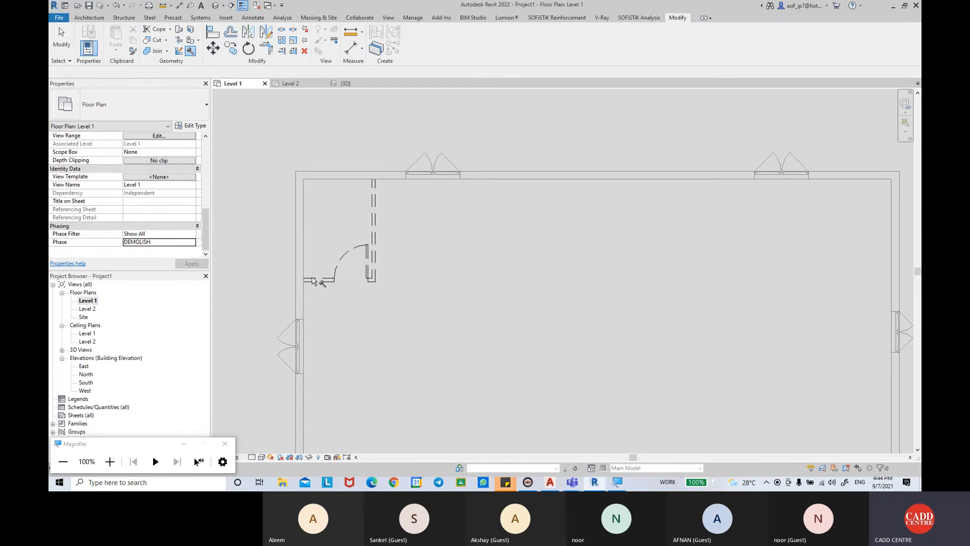
scroll(506, 249, down, 1)
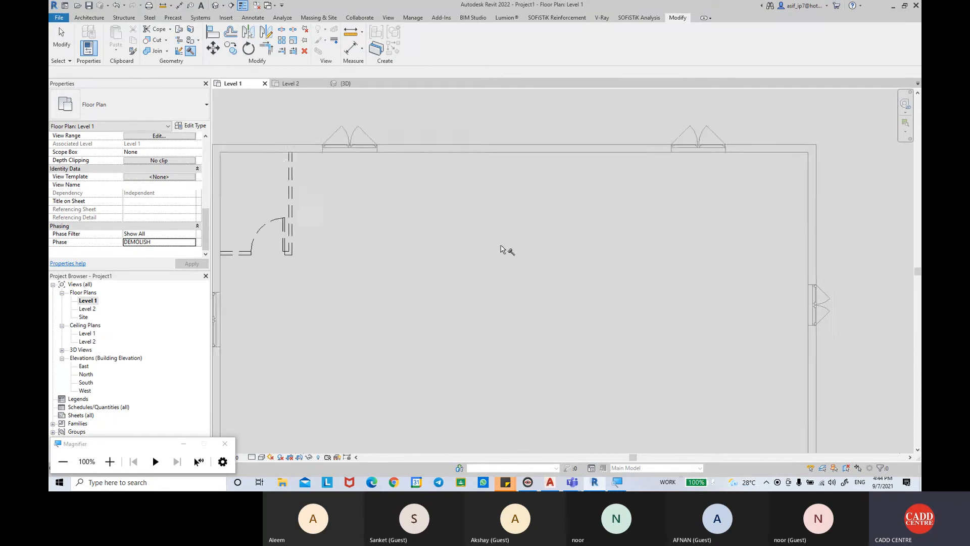
middle_drag(505, 249, 460, 234)
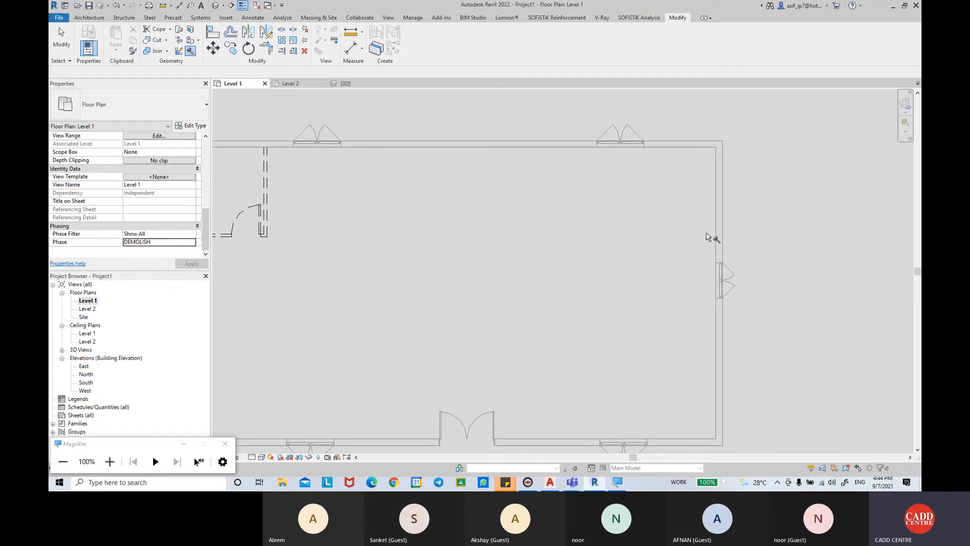
Step: Set the Level 1 view's phase to New Construction
click(191, 243)
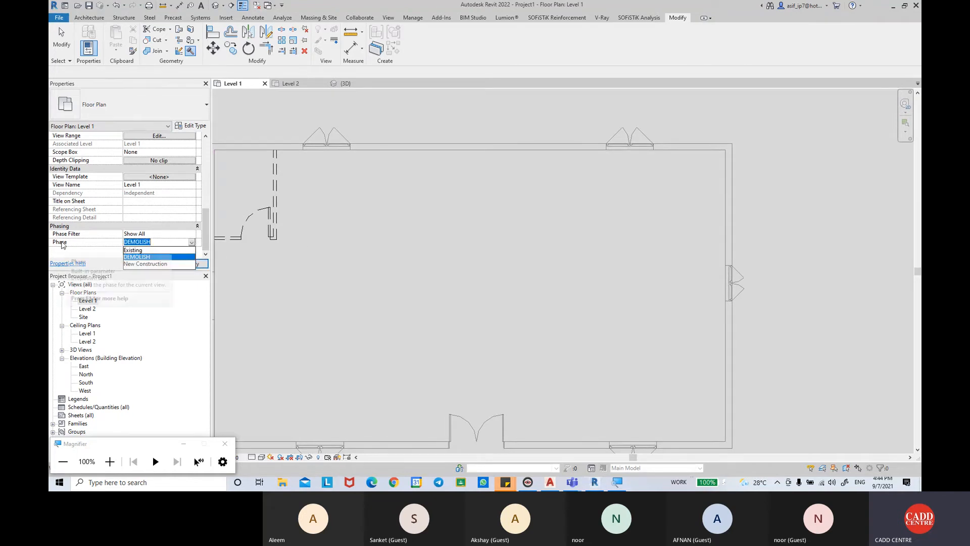
click(151, 264)
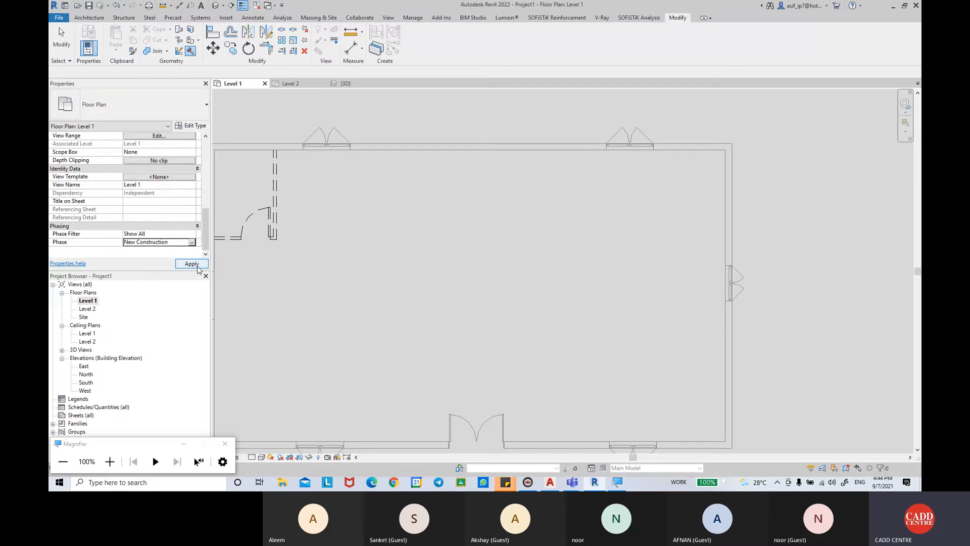
click(197, 267)
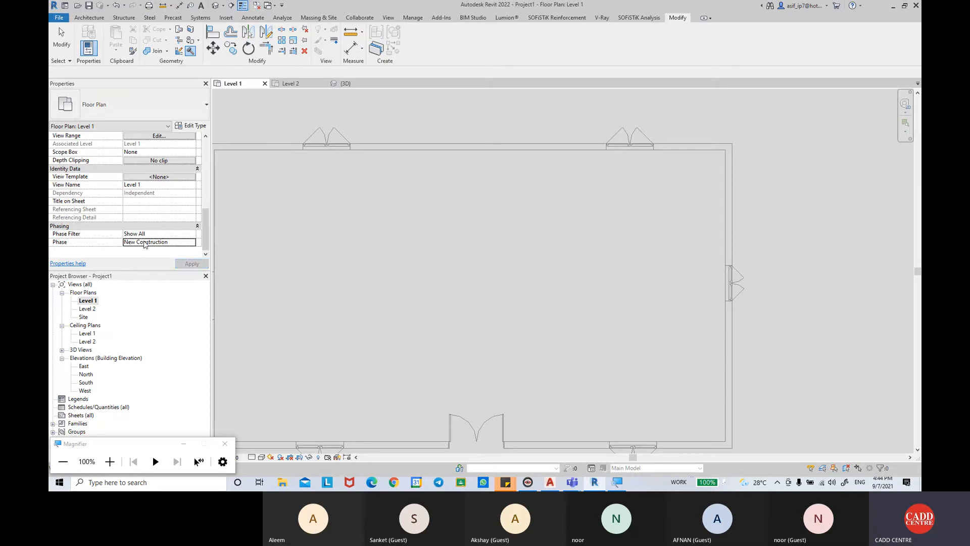
middle_drag(295, 232, 350, 235)
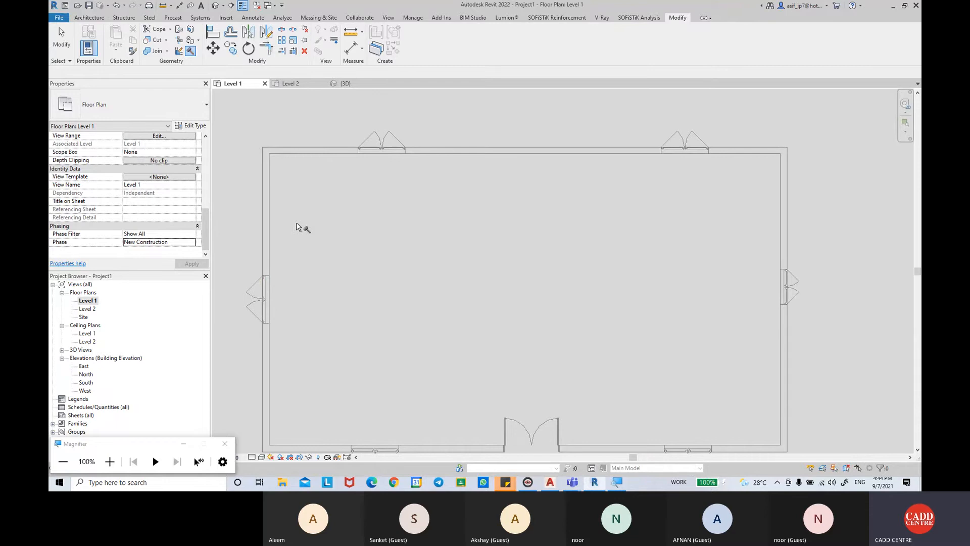
Step: Draw two Generic - 90mm Brick architectural walls enclosing the building's north-east corner, about 3100 mm down and about 2080 mm across to the east wall
click(89, 17)
click(91, 49)
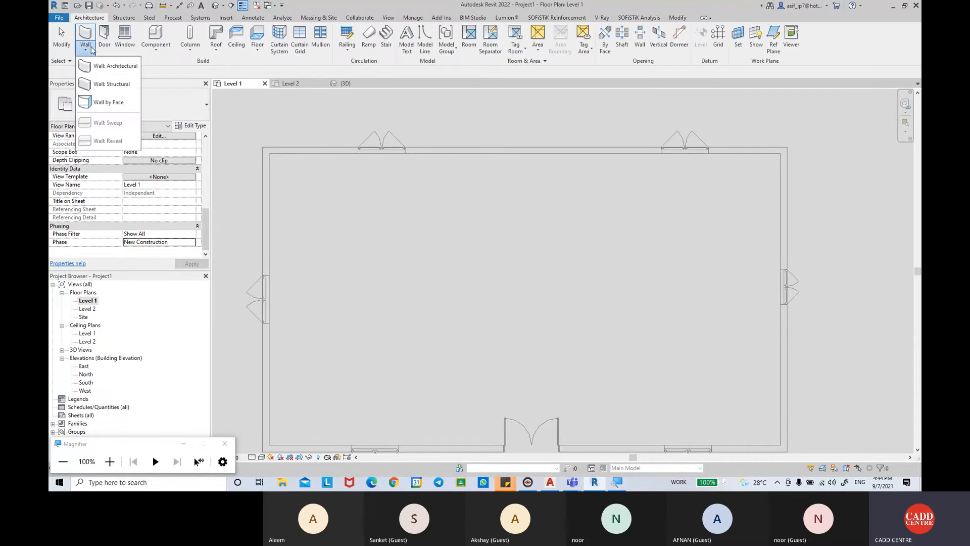
click(112, 65)
middle_drag(742, 152, 635, 148)
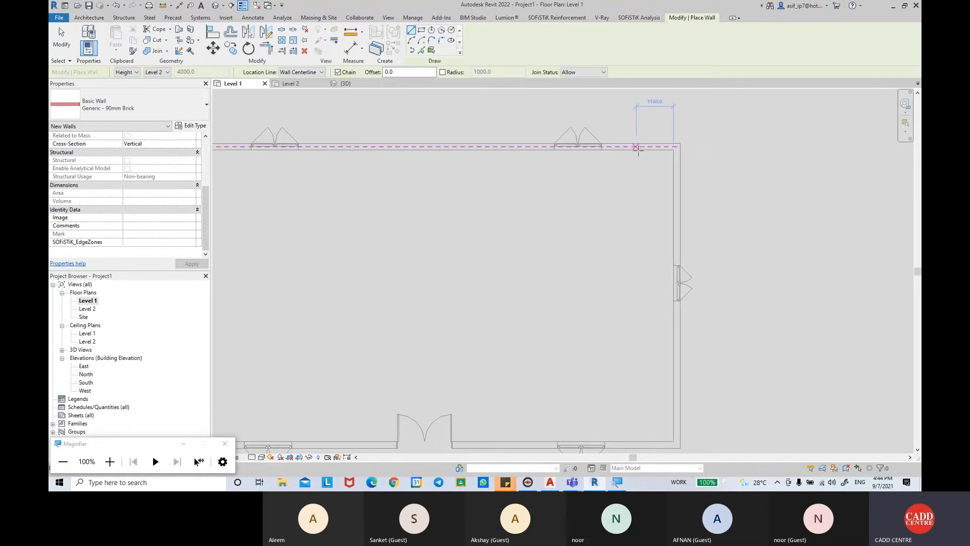
click(602, 151)
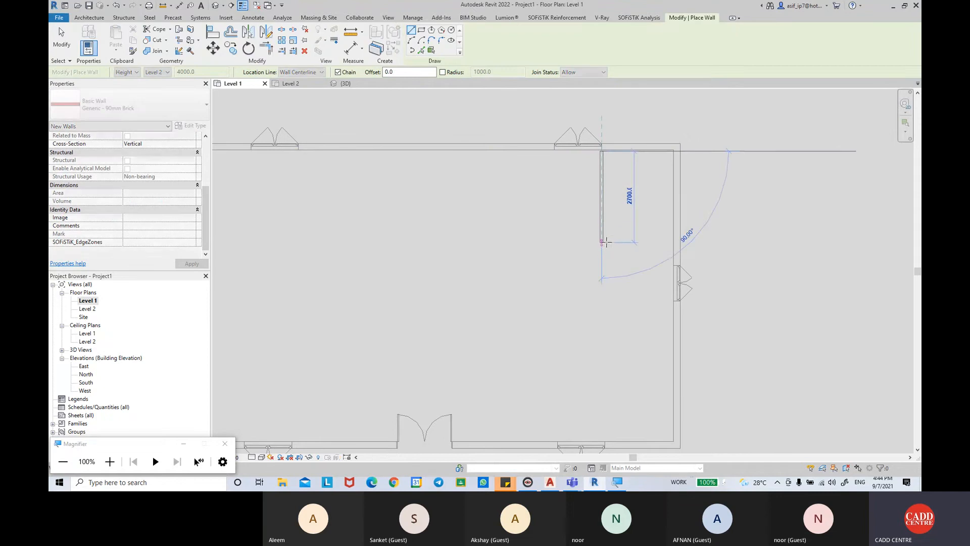
click(602, 255)
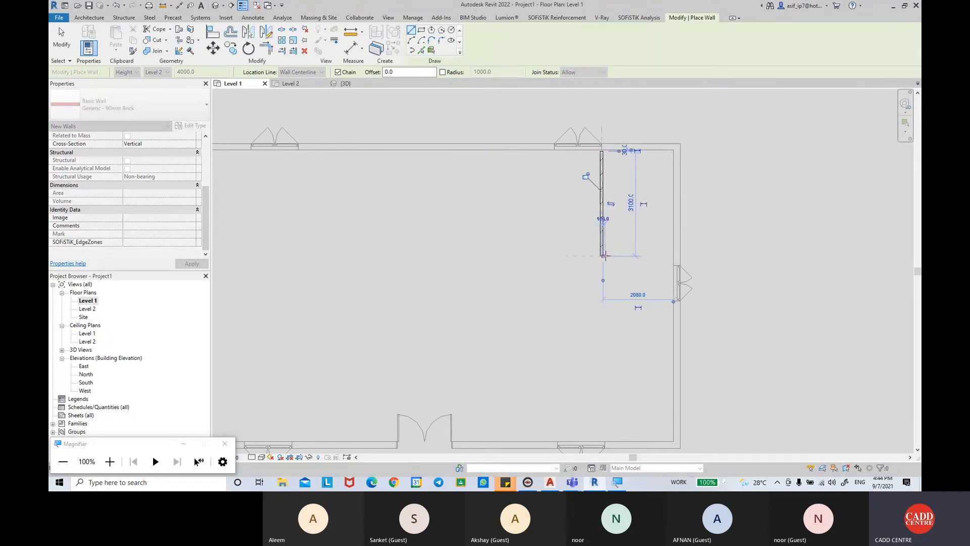
click(672, 256)
key(Escape)
key(Escape)
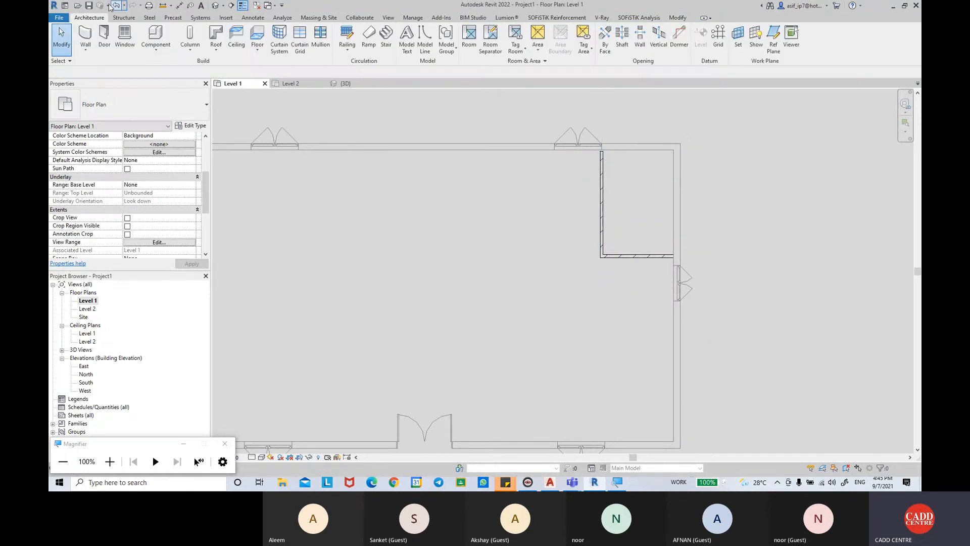
Step: Place an M_Single-Flush 0864 x 2032mm door in the new room's horizontal wall, about 100 mm from the east exterior wall
click(105, 36)
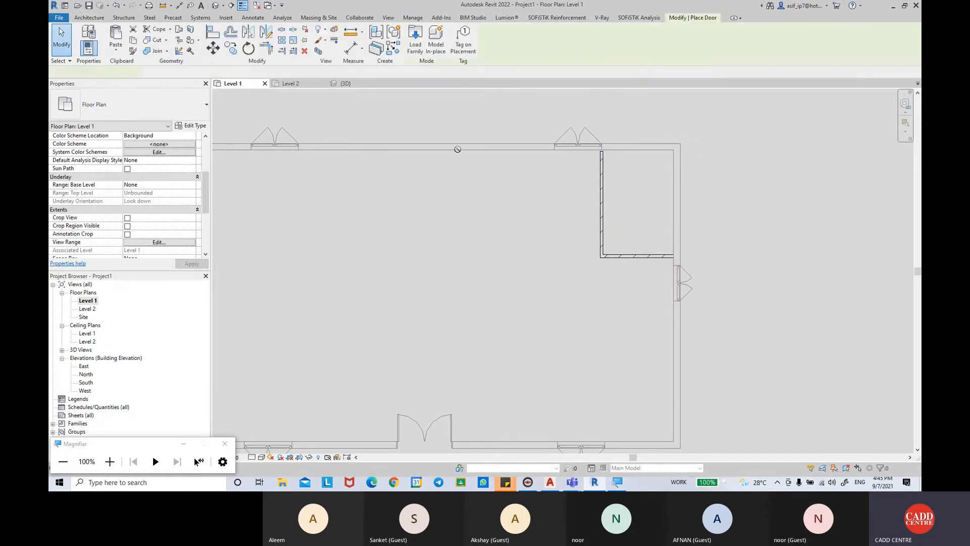
click(648, 254)
middle_drag(326, 242, 384, 245)
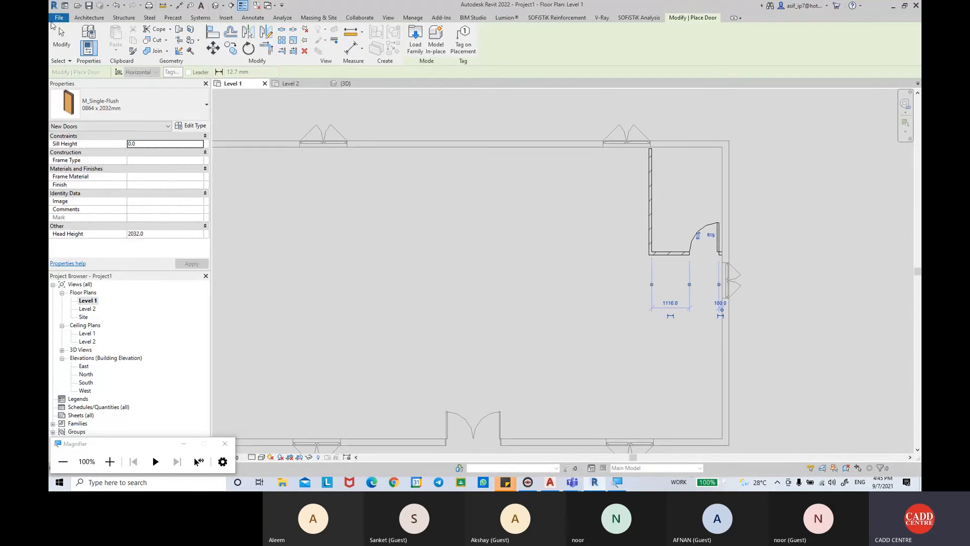
click(54, 27)
scroll(553, 194, down, 2)
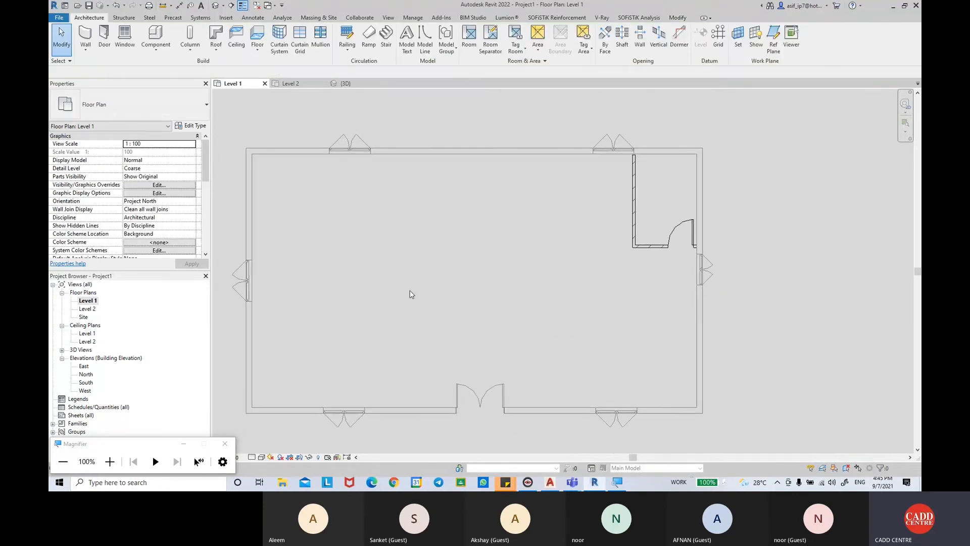
Step: Compare the Level 1 plan across phases by switching the view's phase to Existing, DEMOLISH and back to New Construction
scroll(189, 221, down, 6)
click(192, 242)
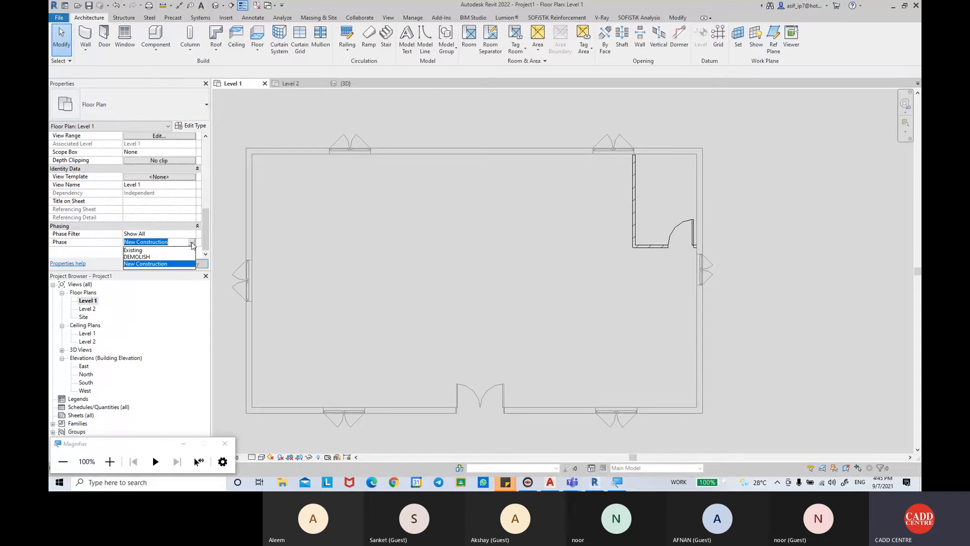
click(141, 251)
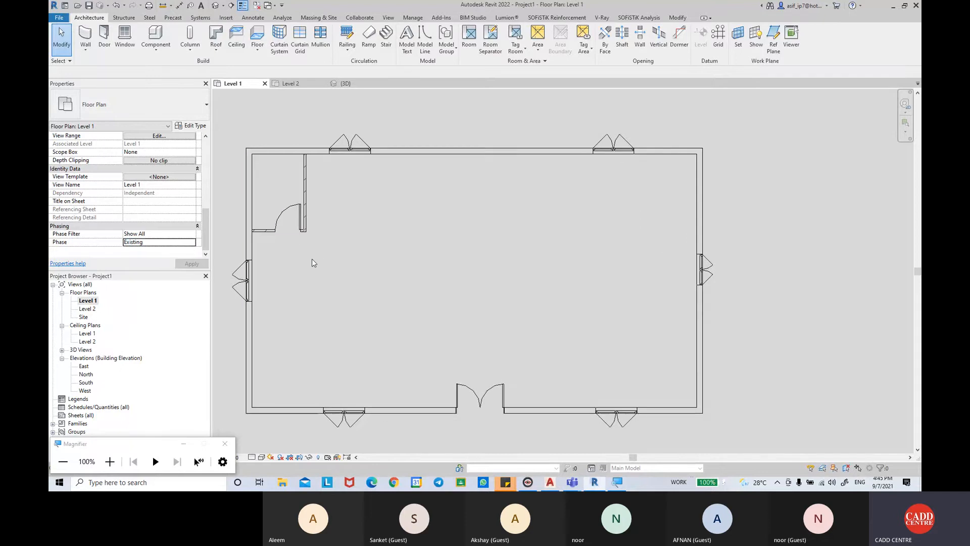
click(194, 242)
click(157, 254)
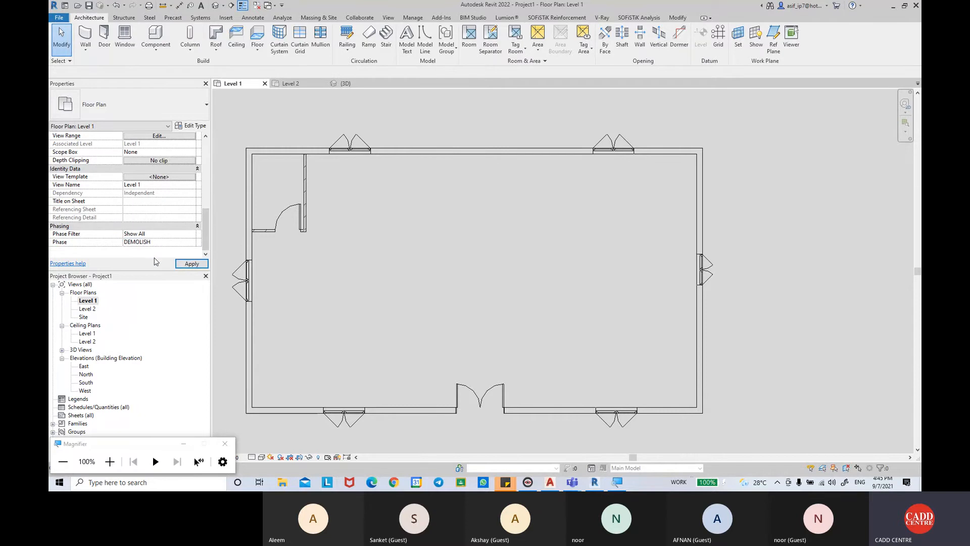
click(192, 264)
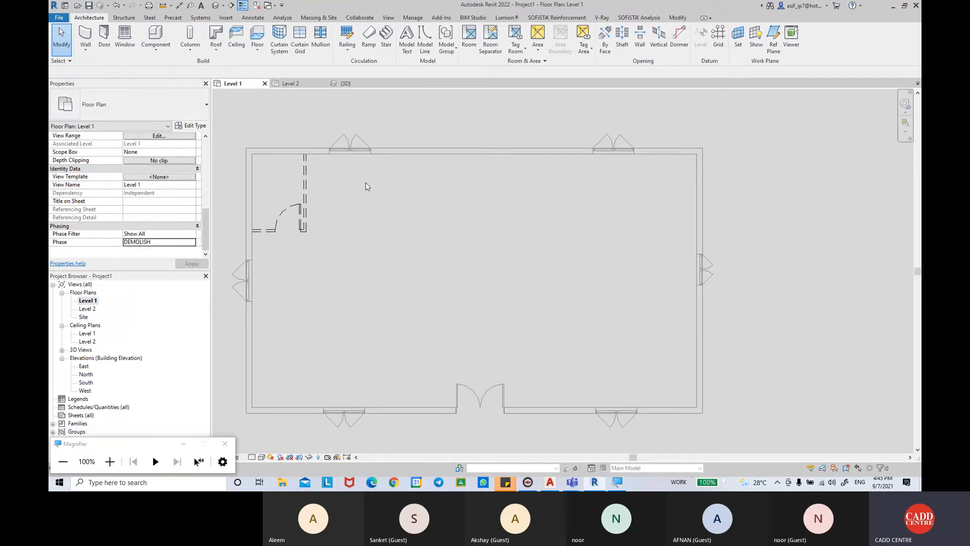
click(188, 243)
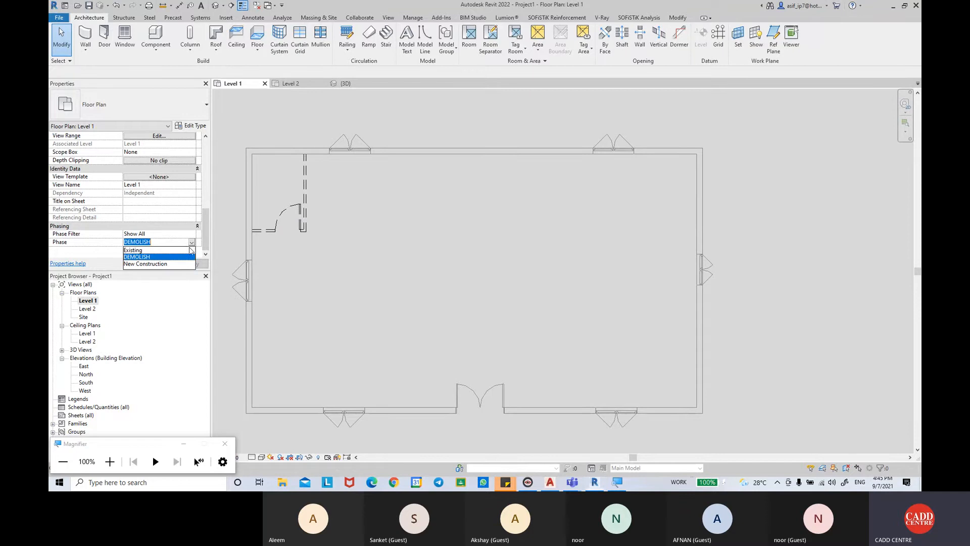
click(157, 259)
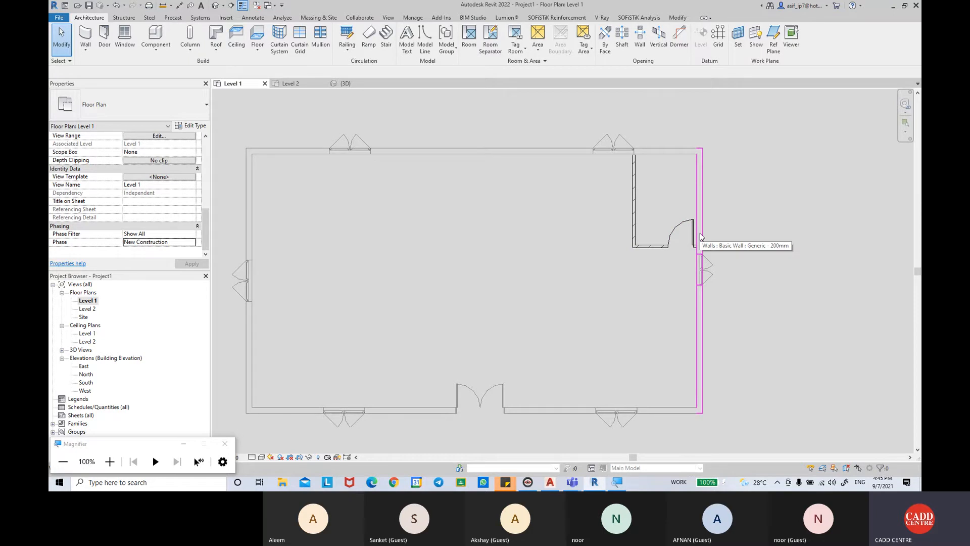
Step: Review the Level 1 plan once more in the Existing, DEMOLISH and New Construction phases in turn
click(192, 242)
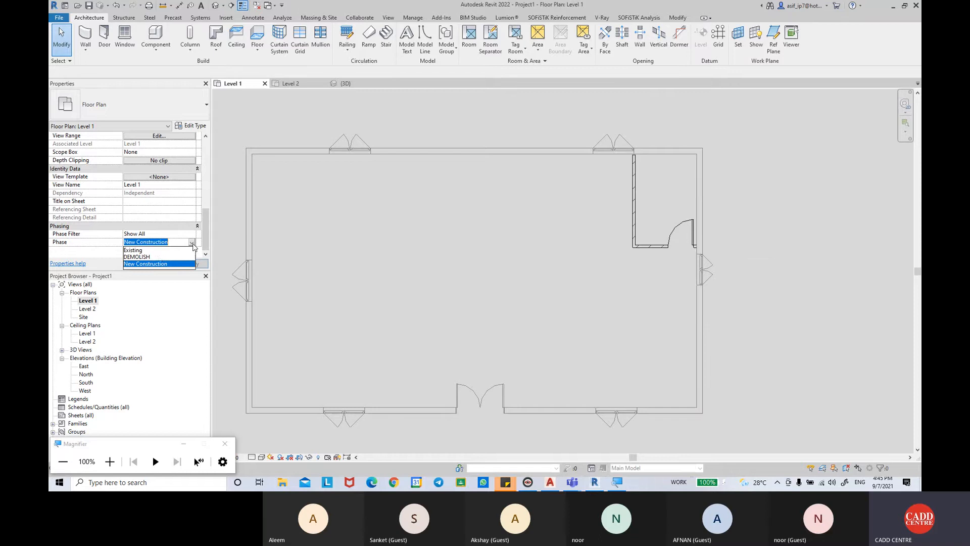
click(151, 250)
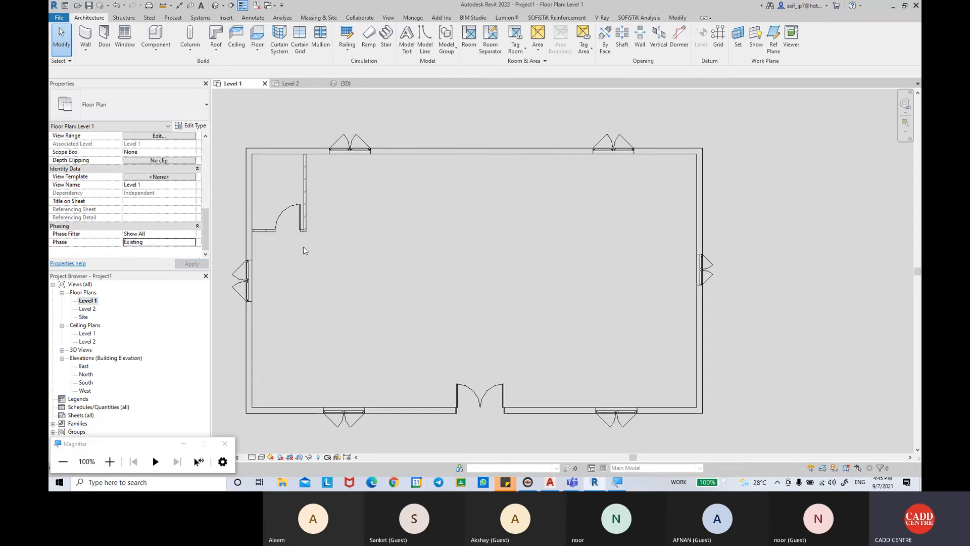
middle_drag(351, 237, 344, 229)
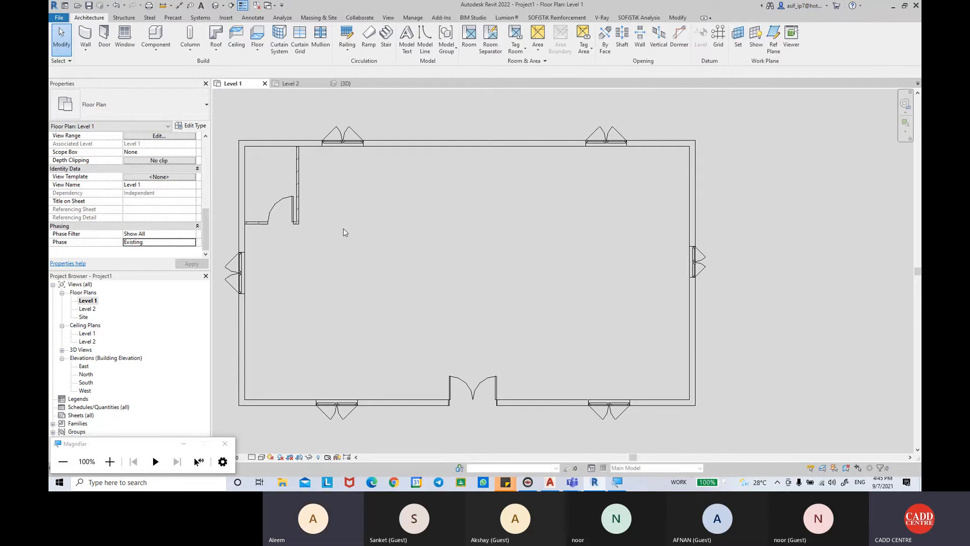
click(192, 242)
click(146, 256)
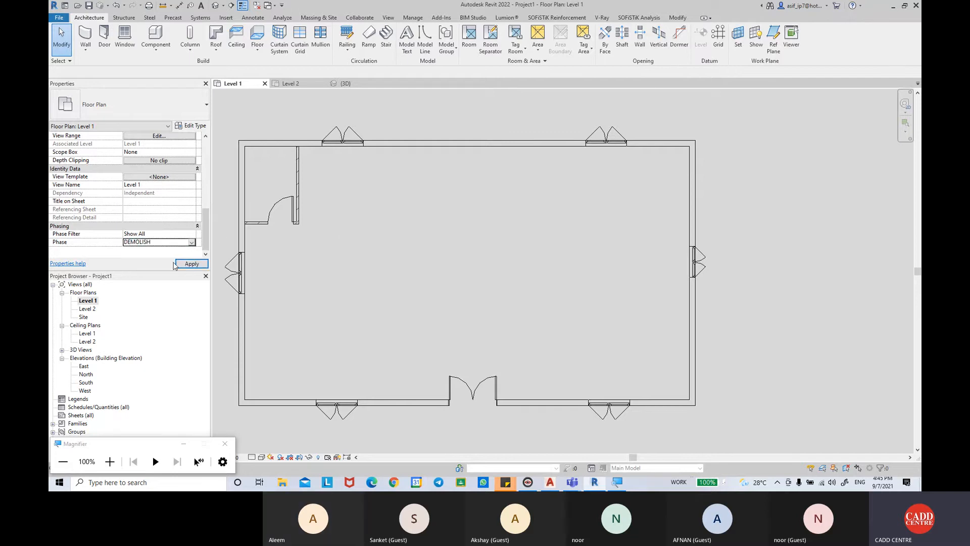
click(179, 265)
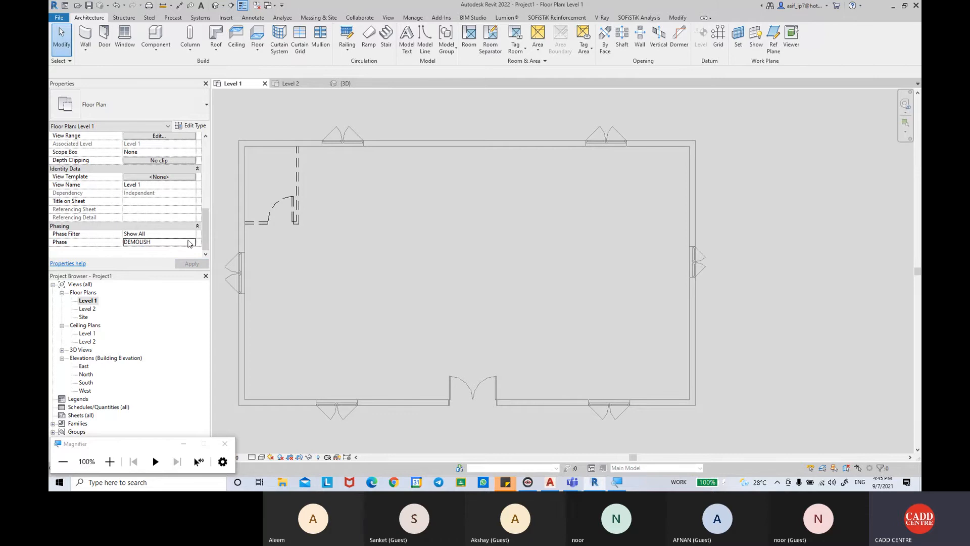
click(194, 243)
click(152, 265)
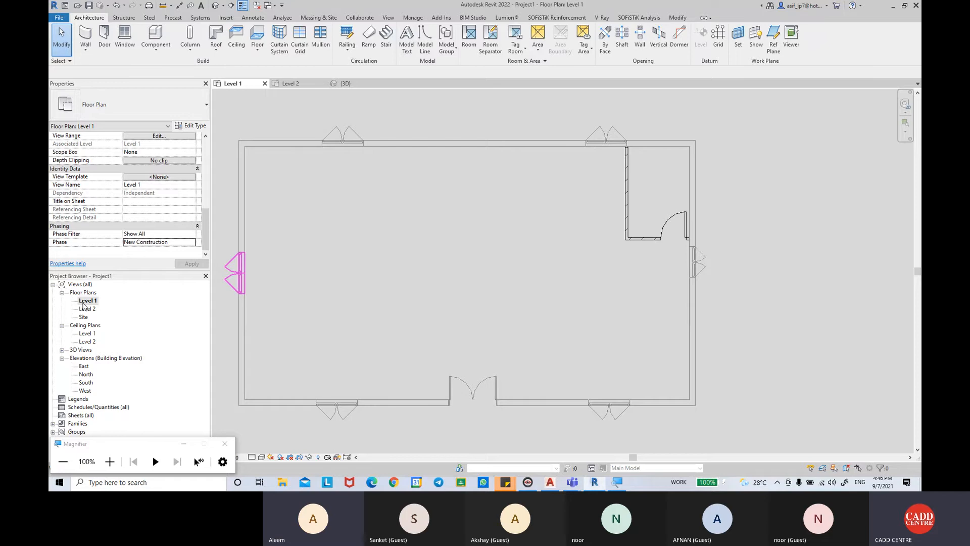
Step: View the New Construction plan with the Level 1 view's phase filter set to Show Demo + New
click(191, 234)
click(191, 234)
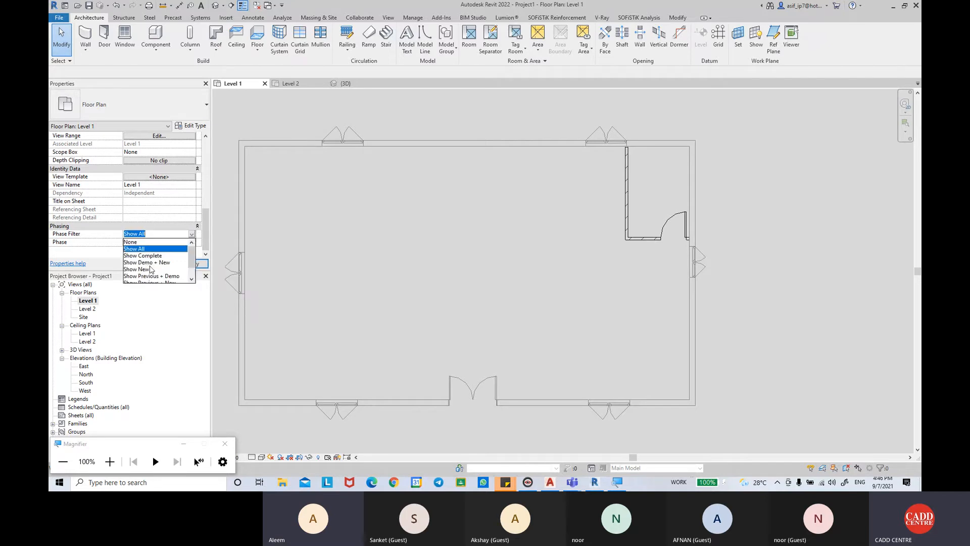
click(150, 263)
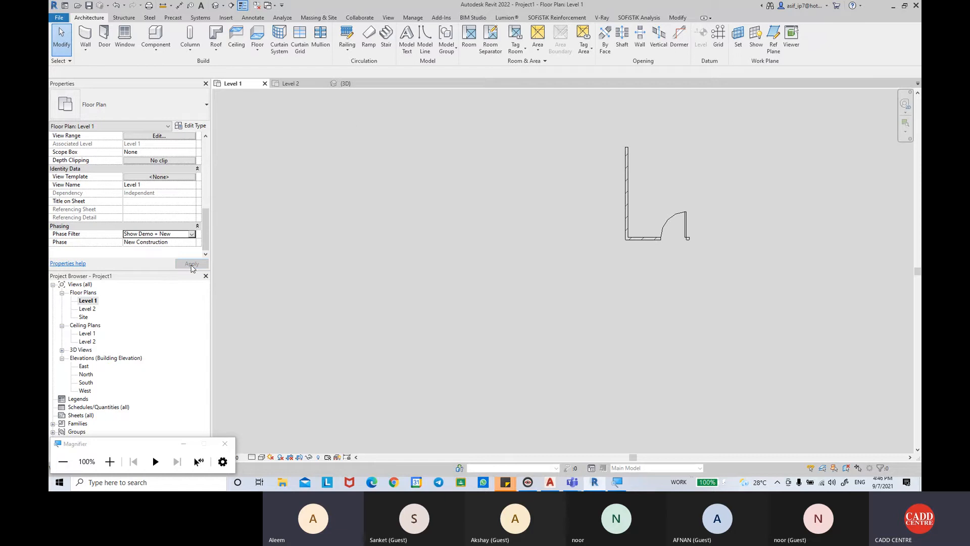
scroll(325, 216, down, 2)
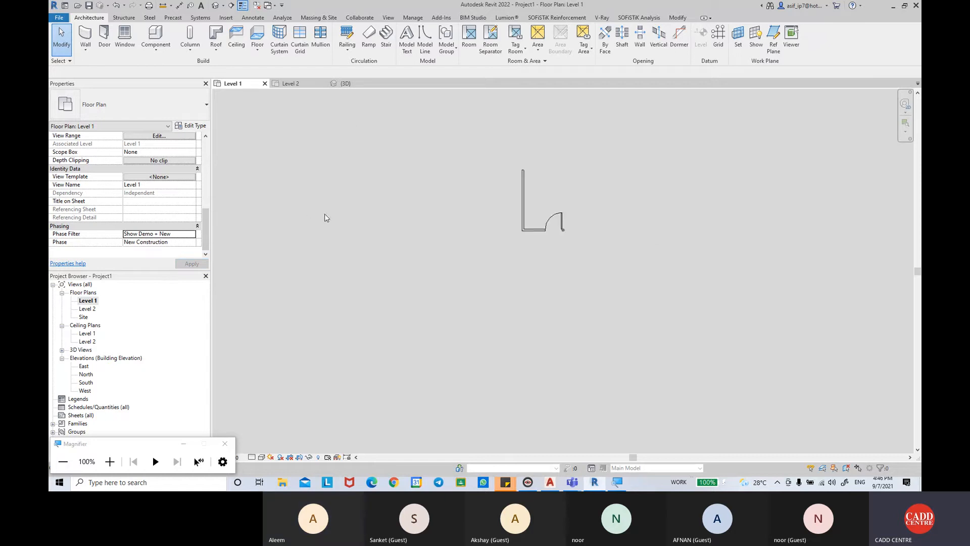
middle_drag(325, 217, 385, 223)
Step: Compare the New Construction plan under the Show Previous + Demo, Show Previous + New and Show Previous Phase filters, returning to Show Previous + New
click(171, 231)
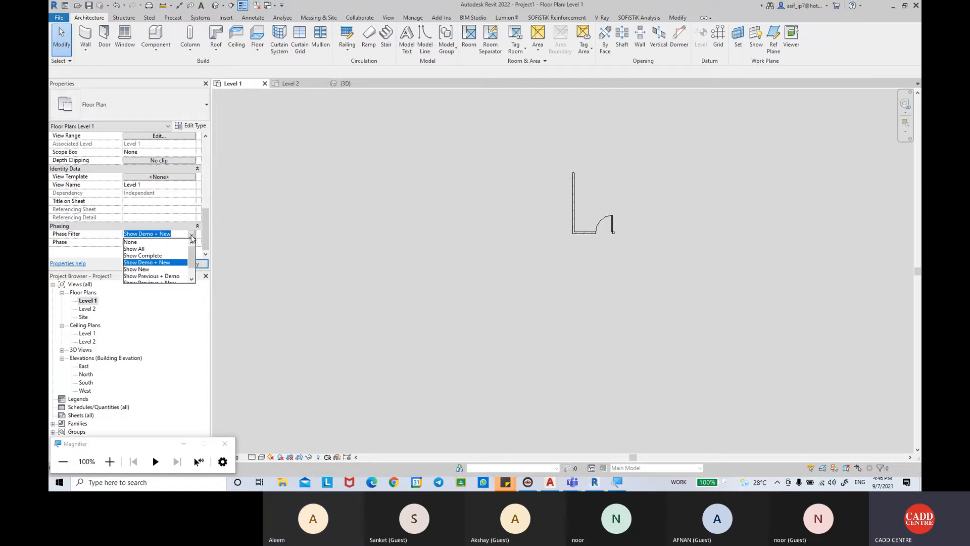
scroll(169, 276, down, 1)
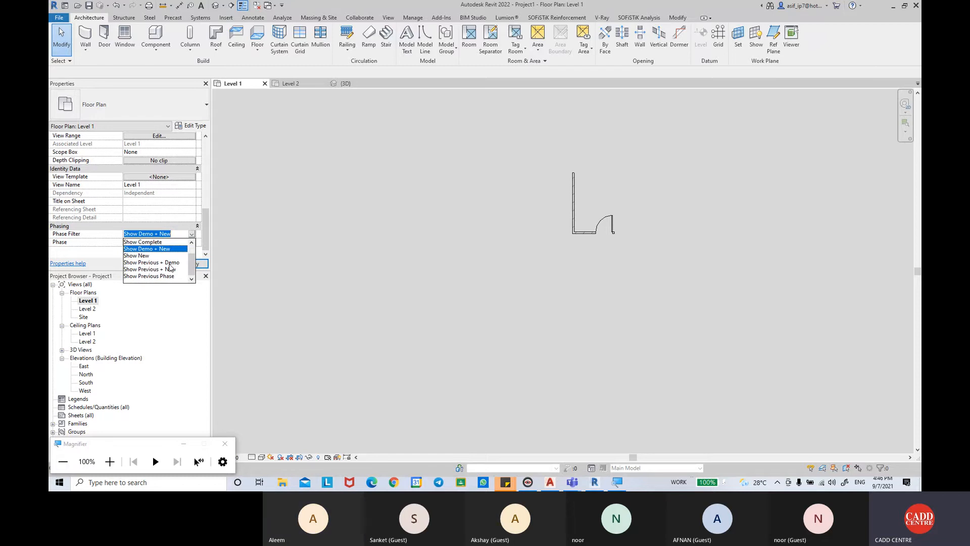
click(172, 263)
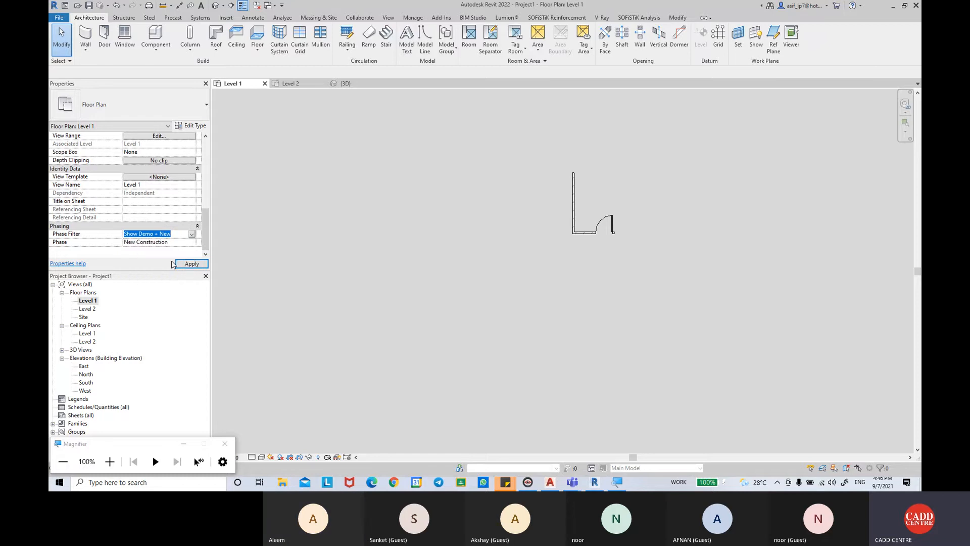
click(192, 235)
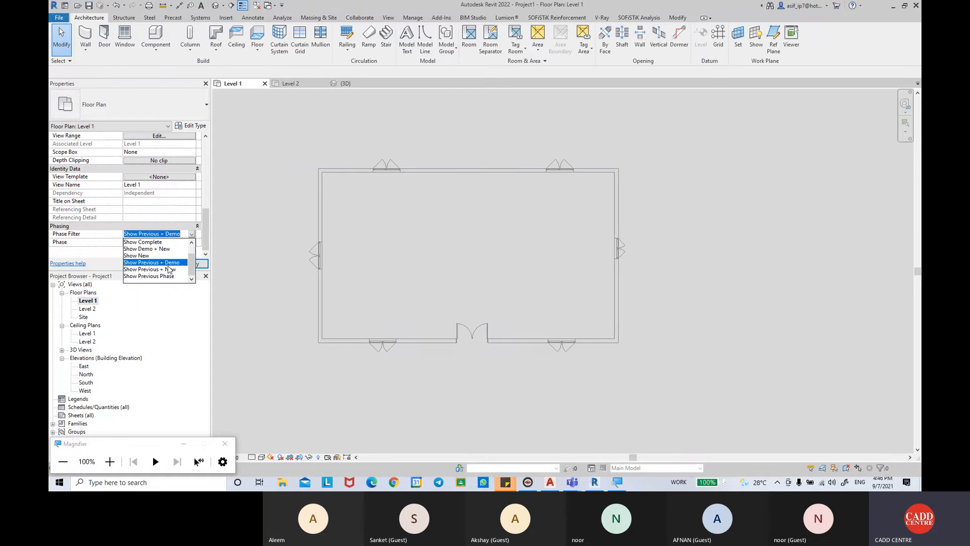
click(167, 270)
click(191, 234)
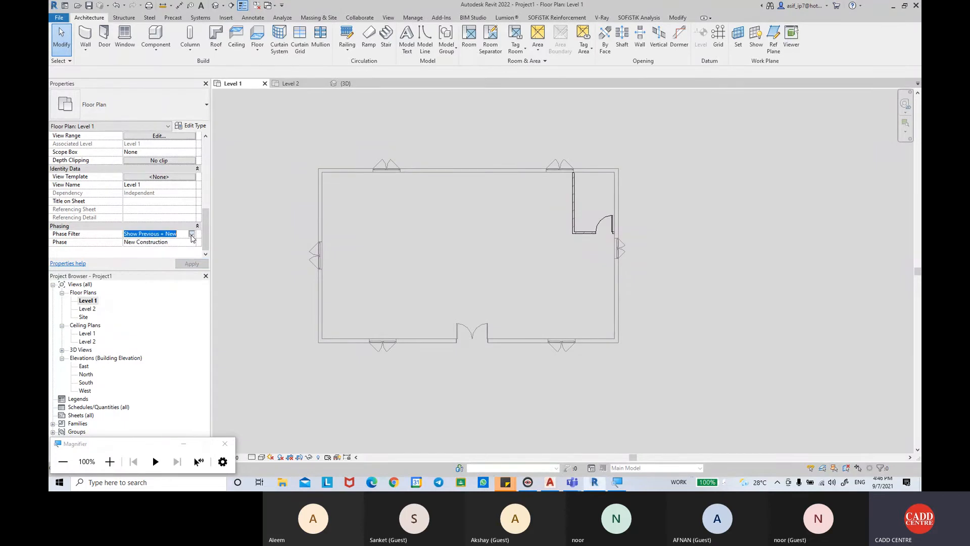
click(173, 278)
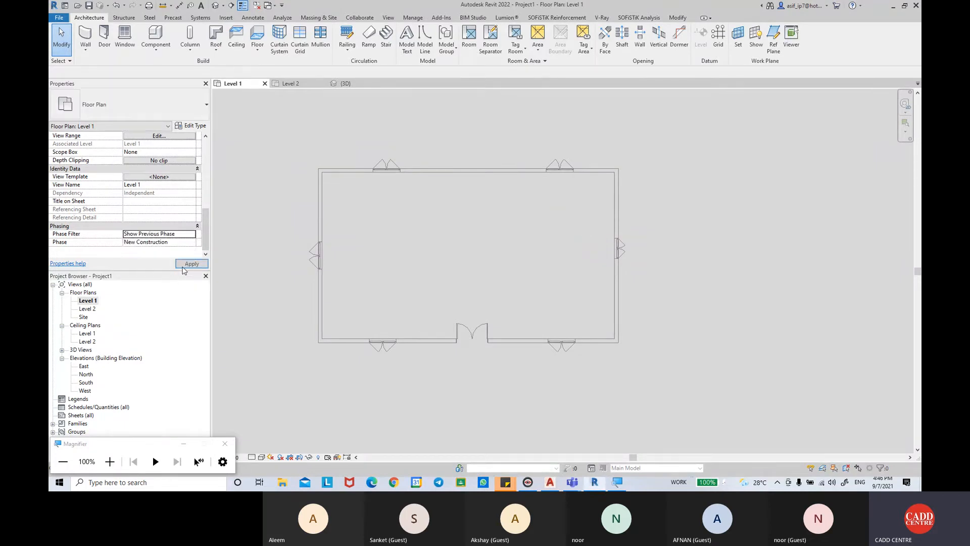
click(192, 234)
click(165, 269)
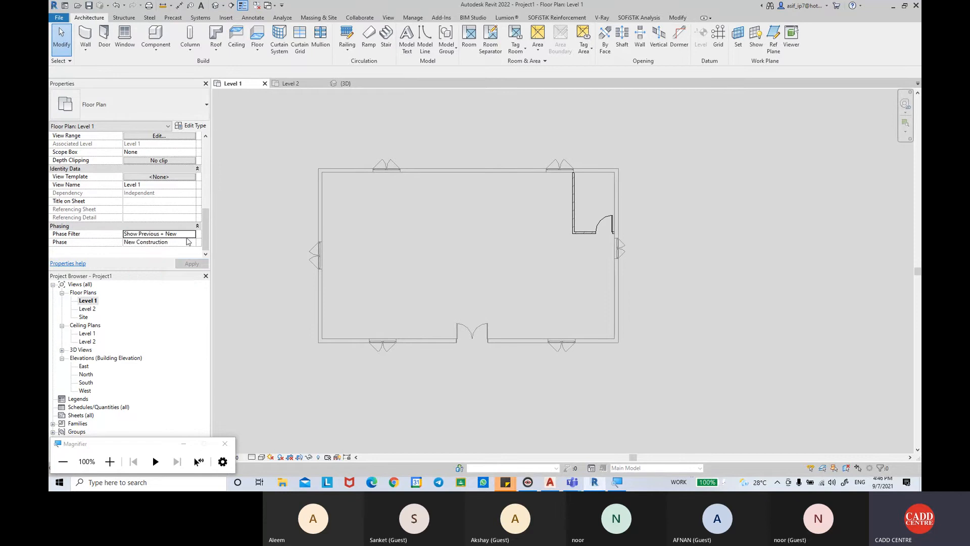
Step: View the Level 1 plan with the Show Previous + Demo phase filter in the DEMOLISH phase
click(192, 234)
click(166, 269)
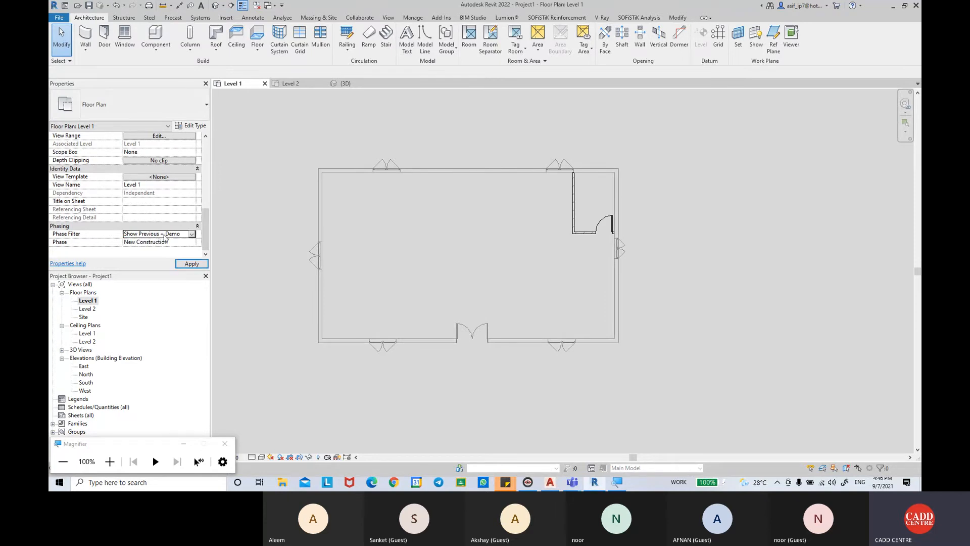
click(192, 234)
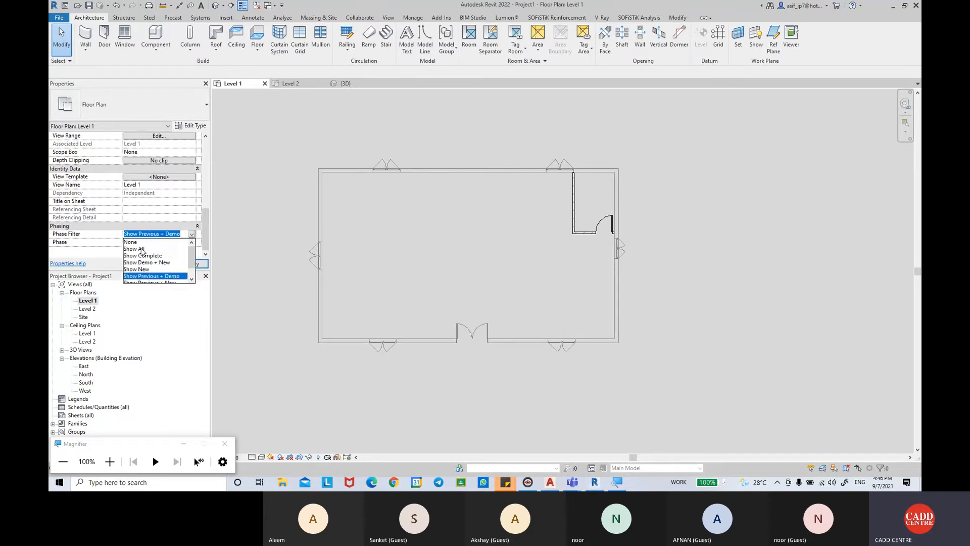
click(100, 243)
click(191, 244)
click(192, 245)
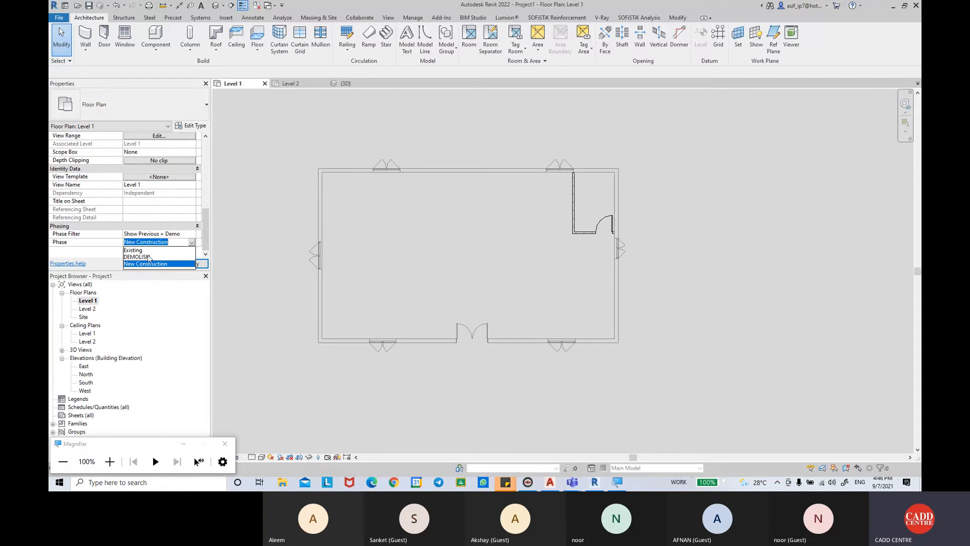
click(143, 256)
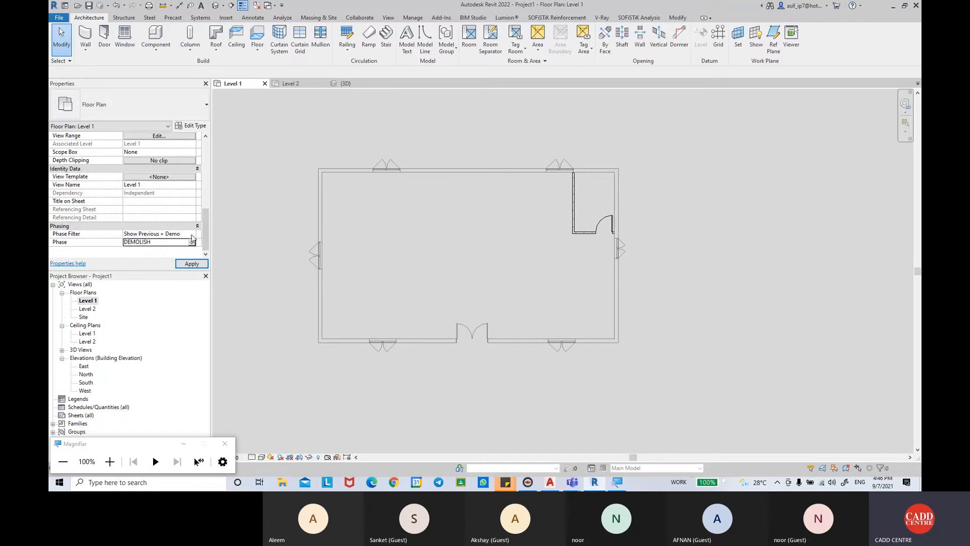
click(191, 263)
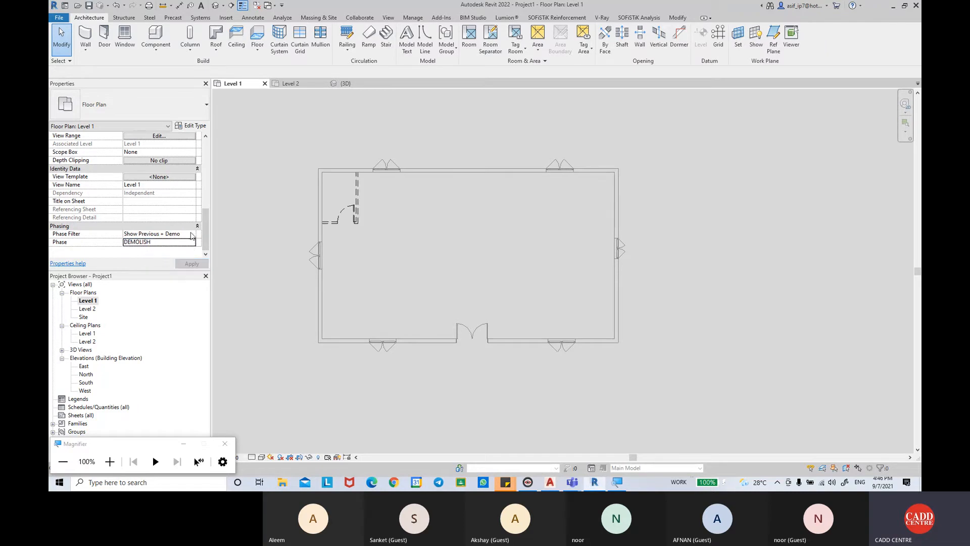
click(193, 235)
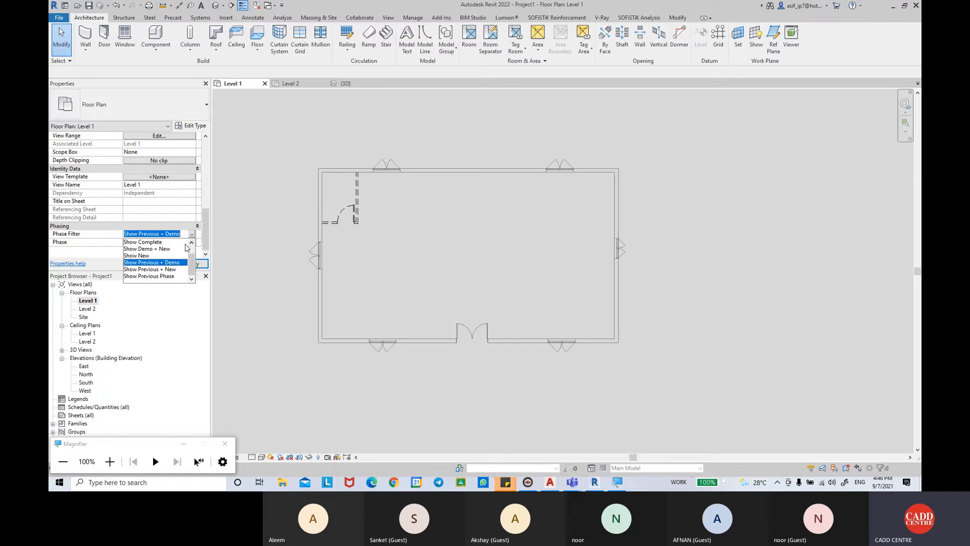
click(160, 264)
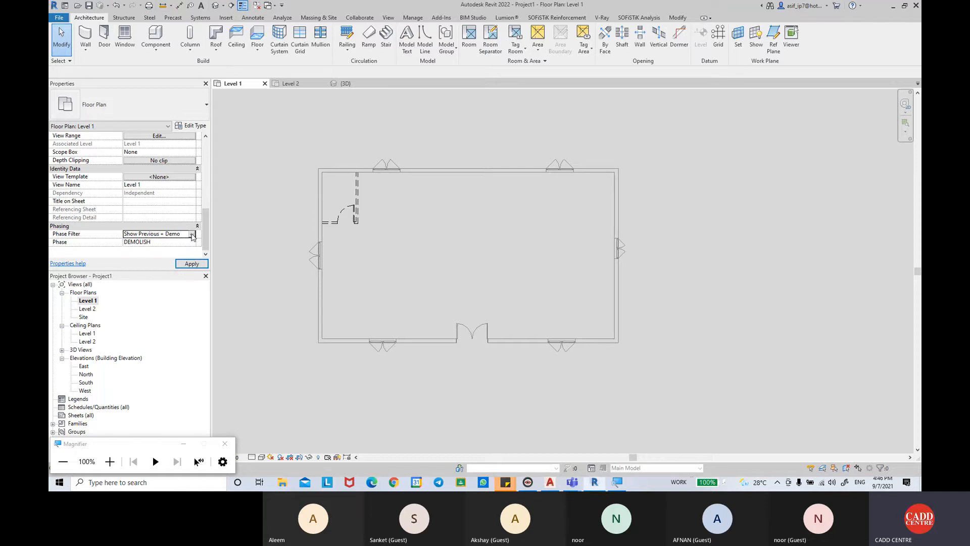
Step: Apply the Show Demo + New phase filter and compare the plan in the DEMOLISH, New Construction and Existing phases
click(192, 235)
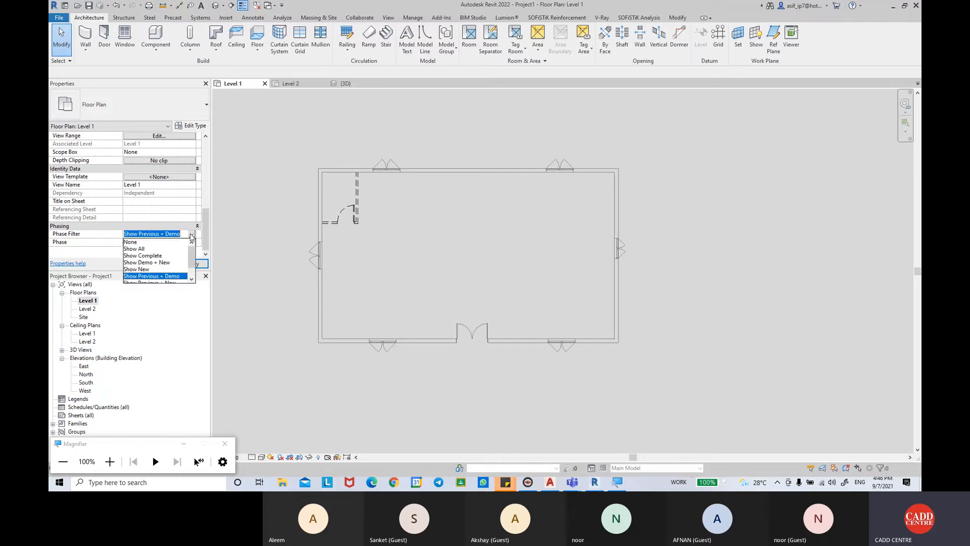
click(160, 263)
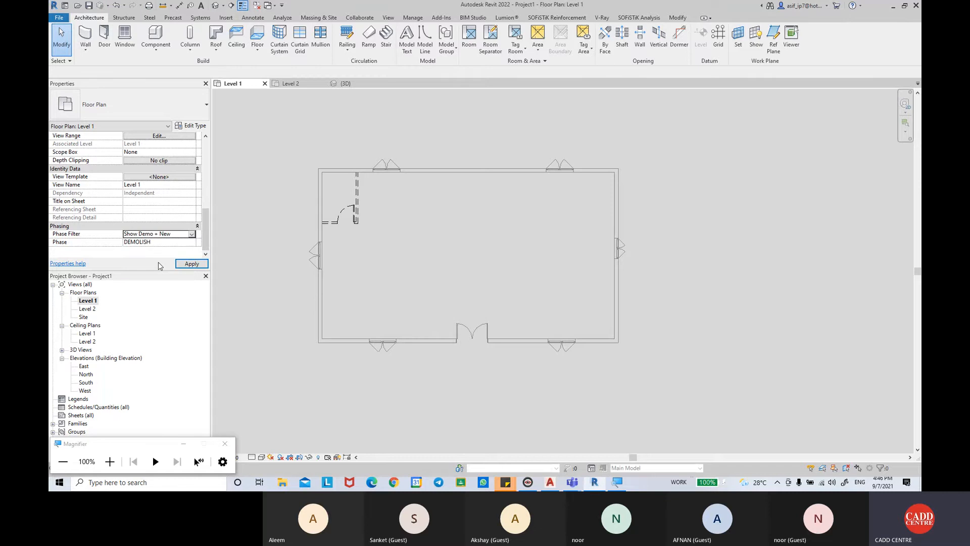
click(191, 264)
click(191, 243)
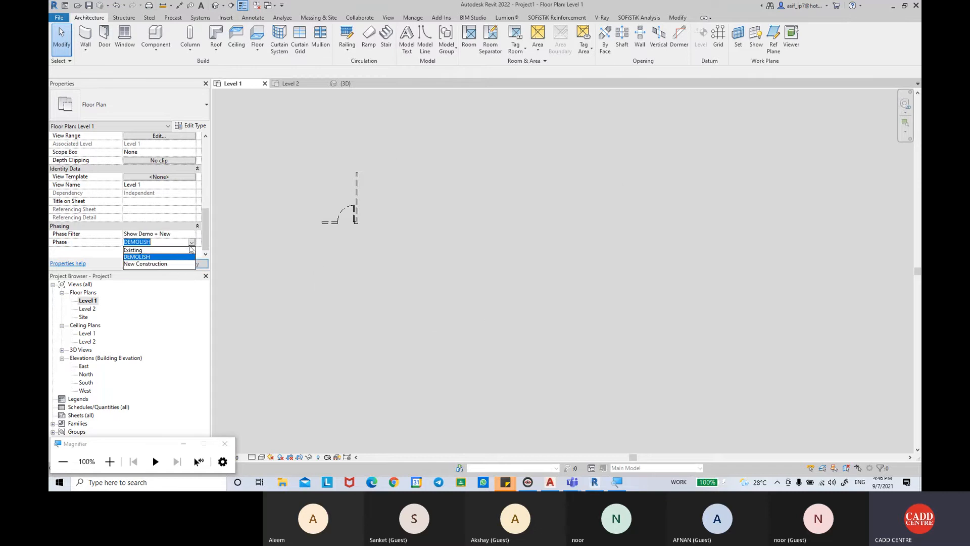
click(160, 264)
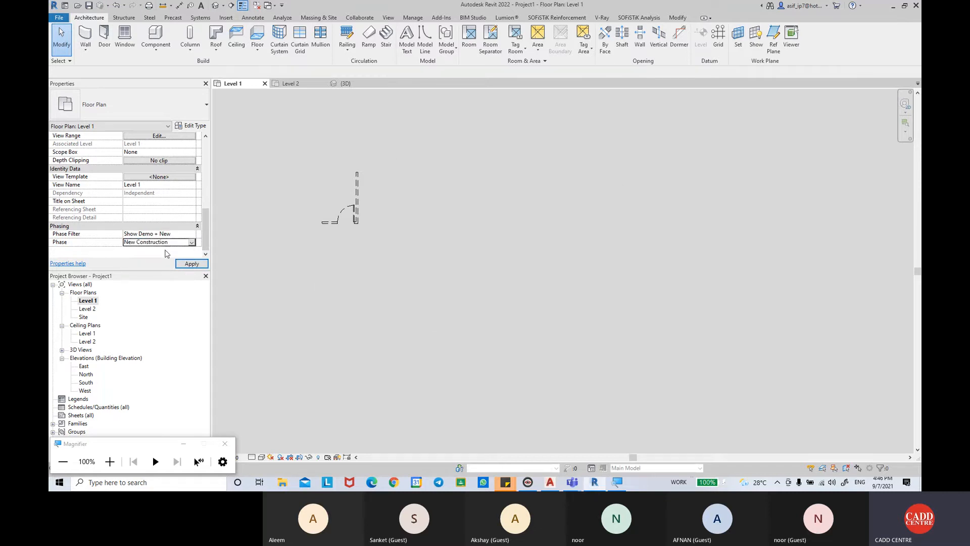
click(192, 264)
click(191, 243)
click(172, 249)
click(192, 263)
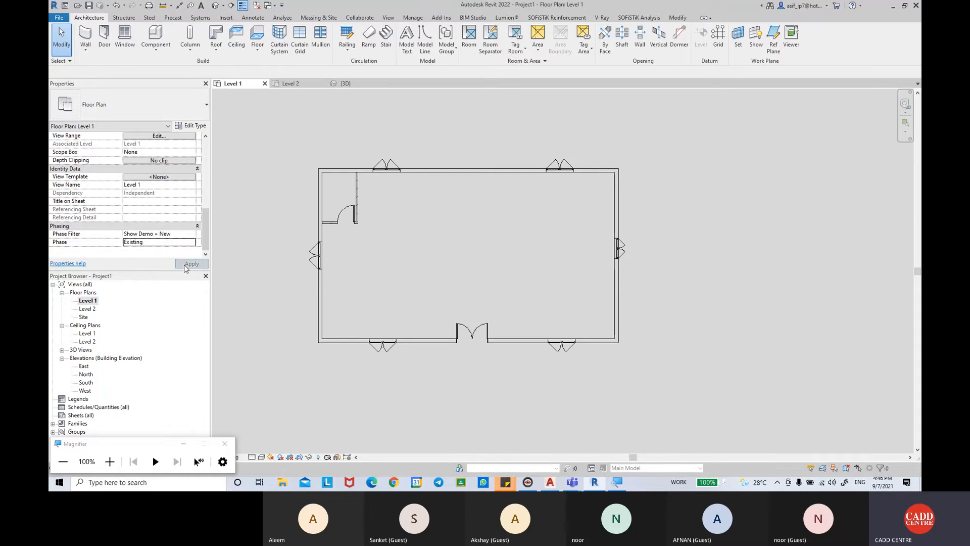
Step: Try the Show Complete phase filter, and set the Level 1 view to the Show New filter and the New Construction phase
click(192, 236)
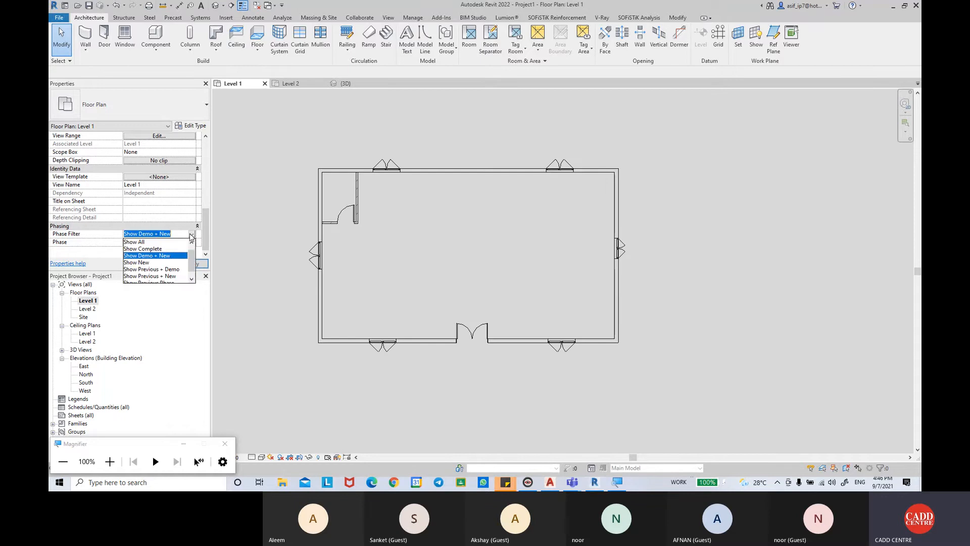
click(155, 252)
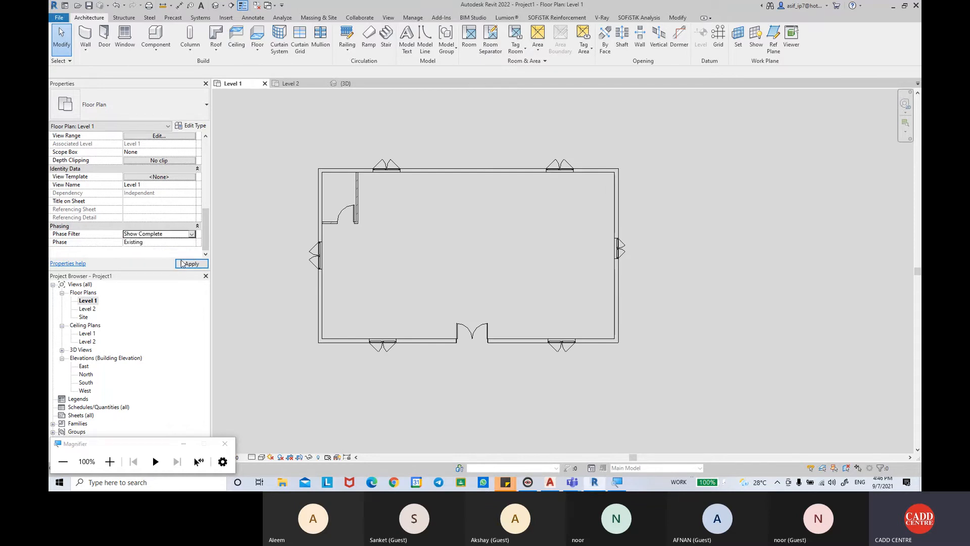
click(192, 234)
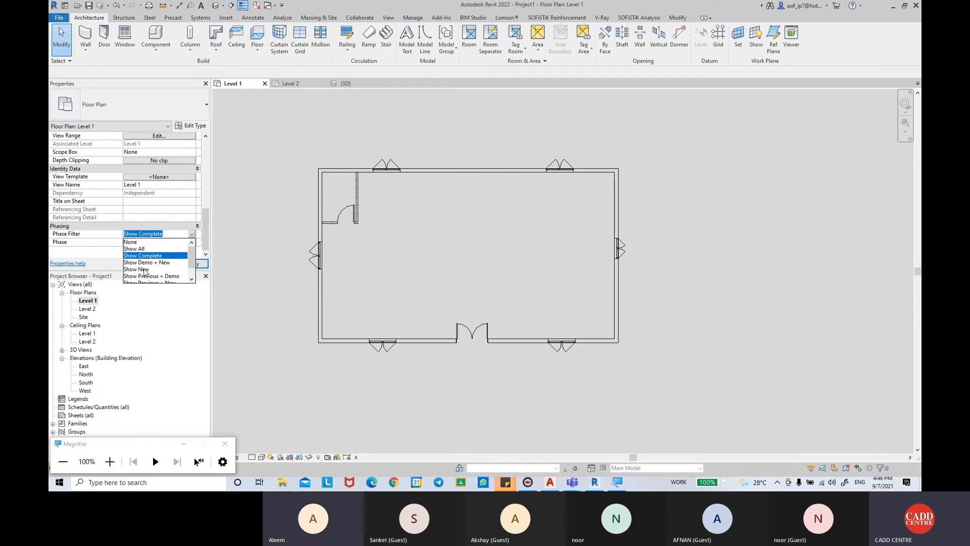
click(151, 269)
click(180, 267)
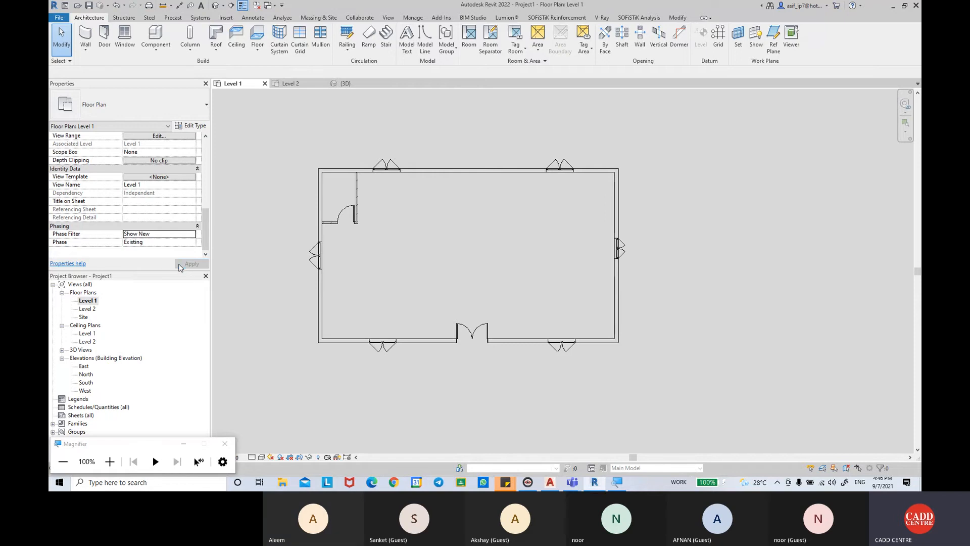
click(192, 242)
click(163, 264)
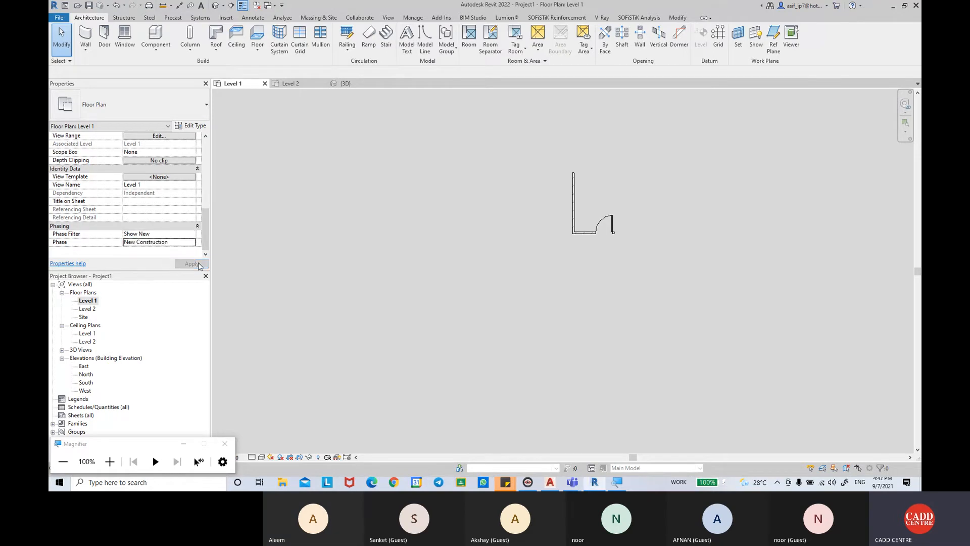
click(192, 234)
scroll(165, 269, up, 1)
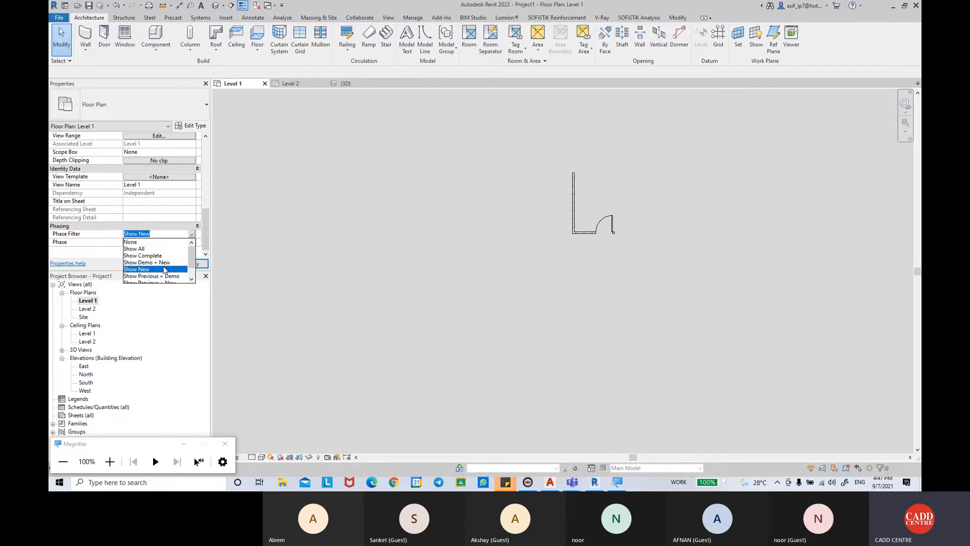
scroll(162, 262, down, 1)
scroll(165, 264, up, 2)
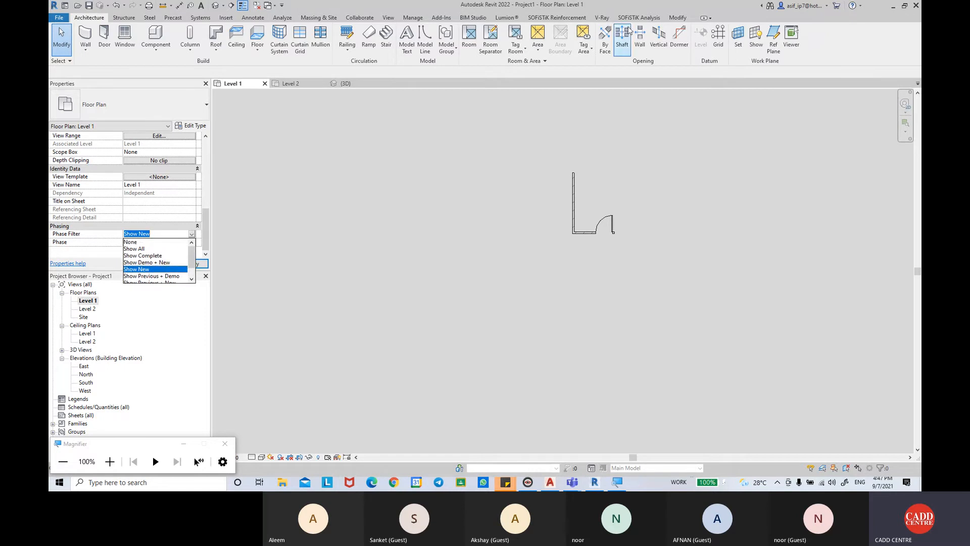
Step: Open the phase filter definitions in the project's phasing settings
click(362, 6)
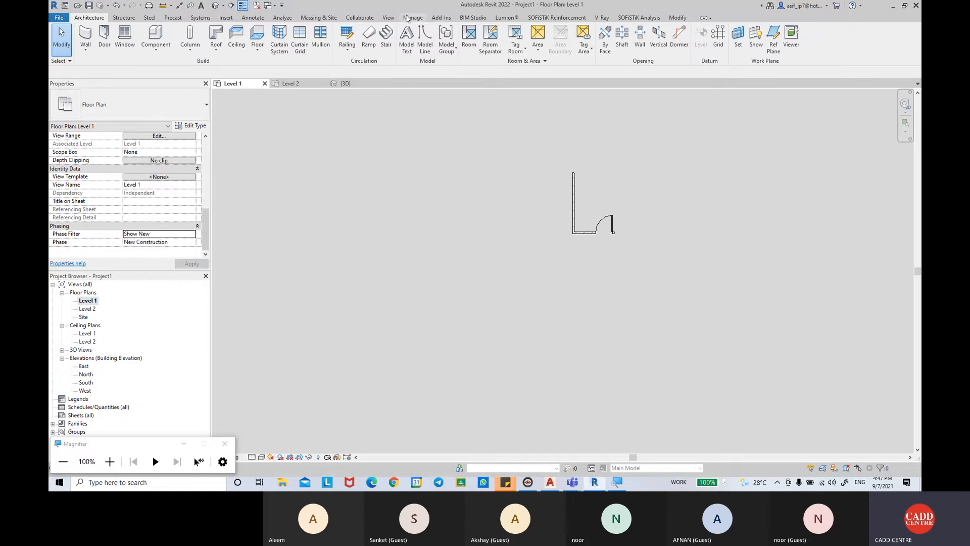
click(389, 17)
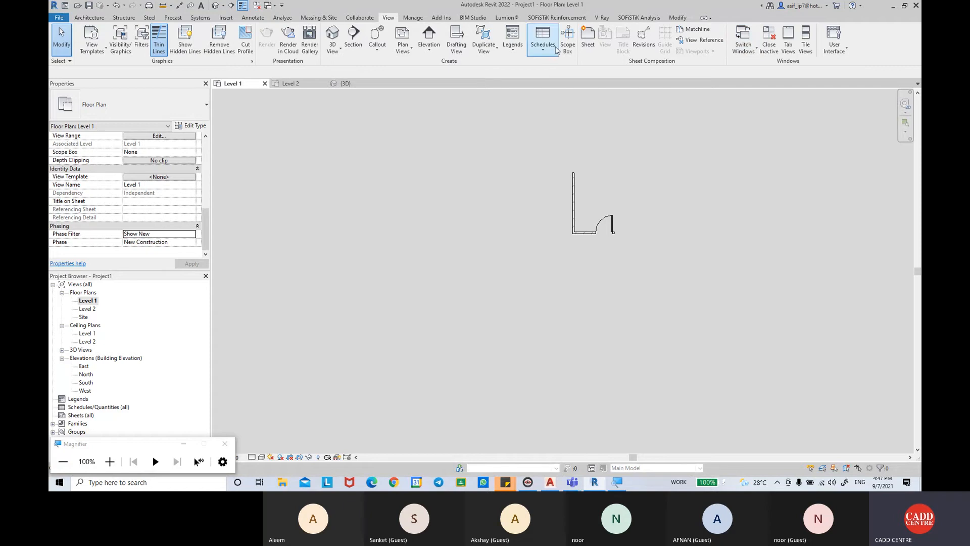
click(407, 20)
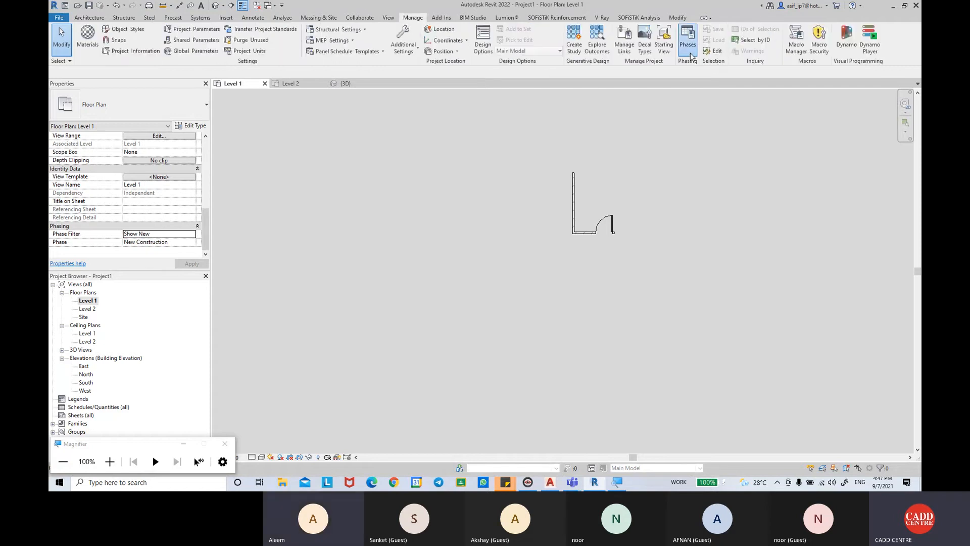
click(542, 276)
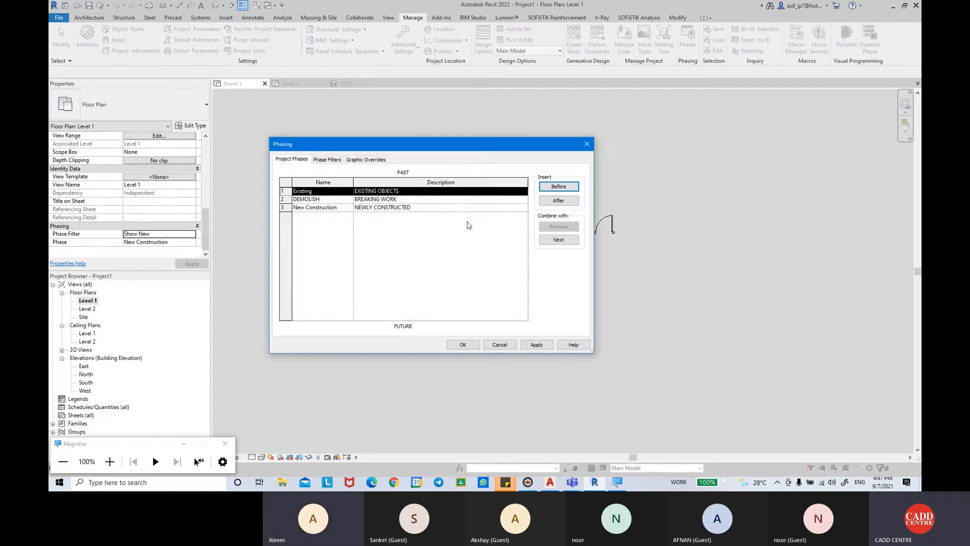
click(327, 159)
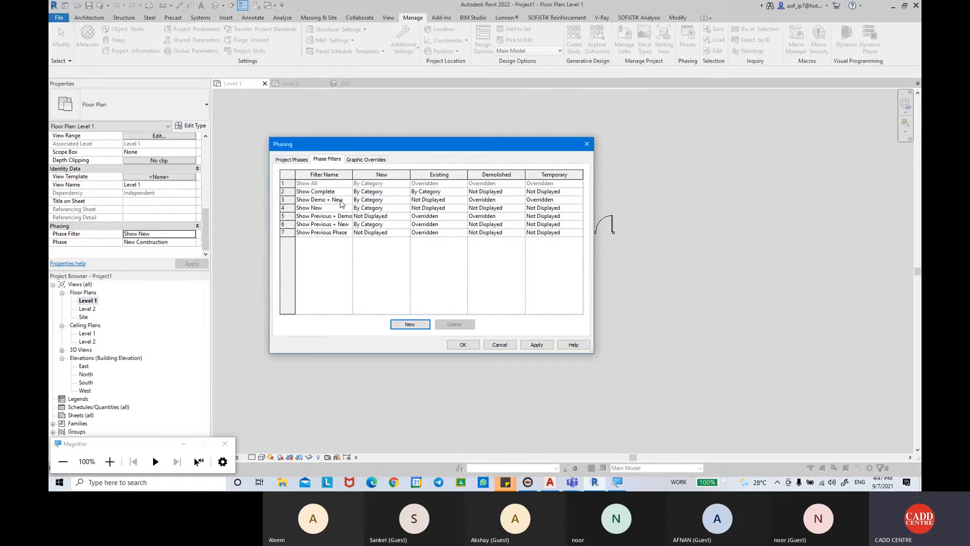
Step: Try By Category for existing elements in the Show Demo + New filter, and set them to Overridden
click(455, 202)
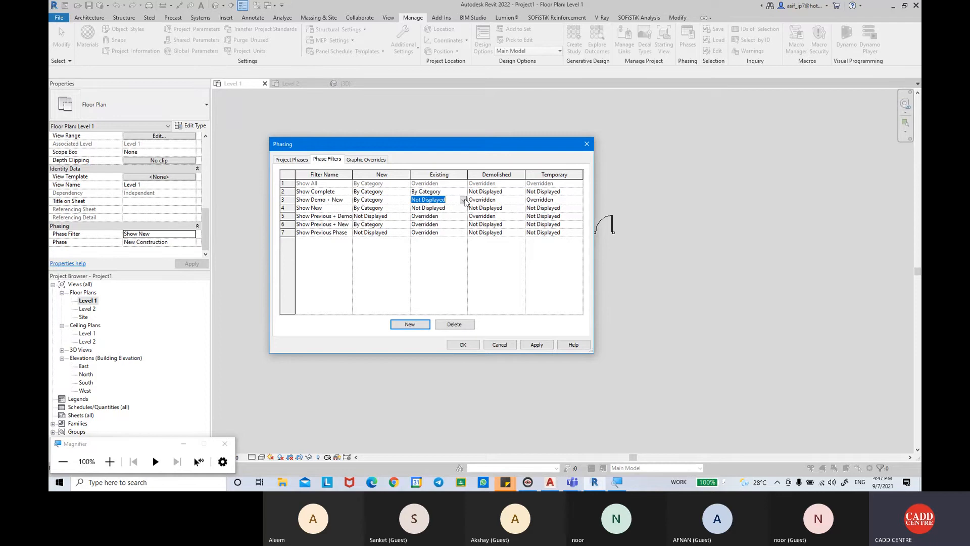
click(463, 201)
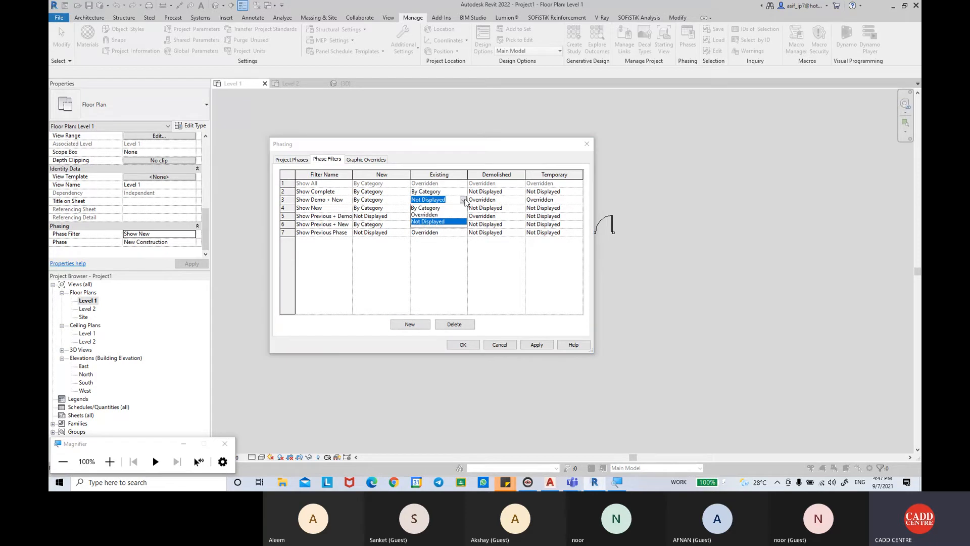
click(432, 208)
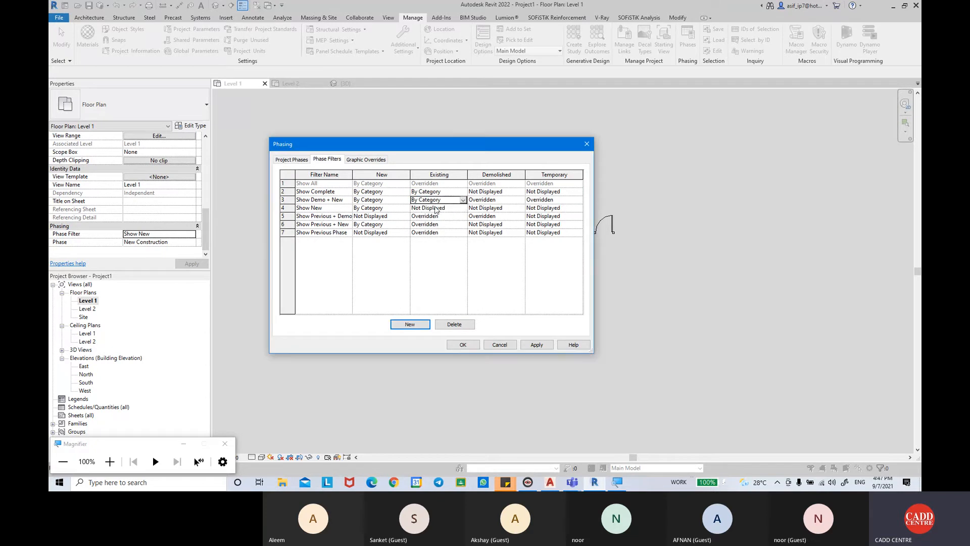
click(465, 202)
click(465, 202)
click(463, 200)
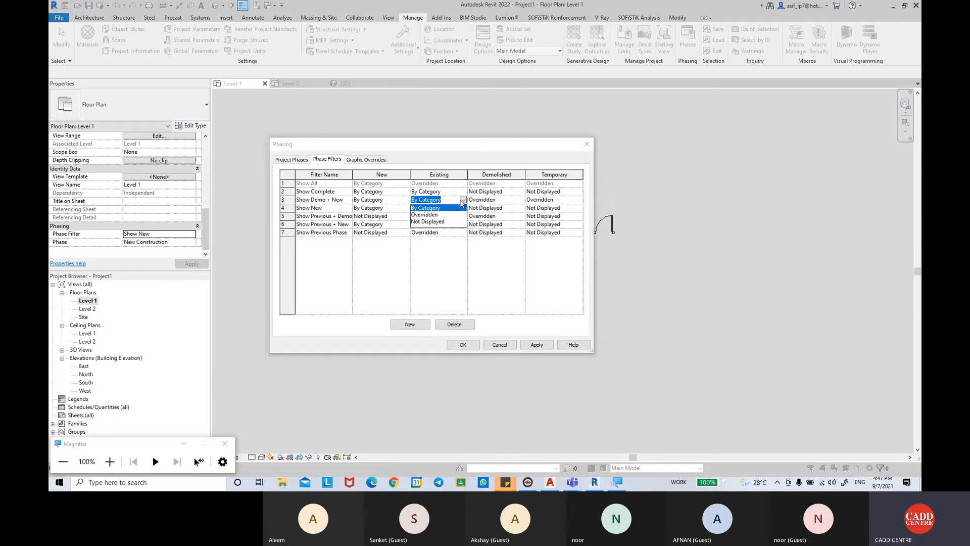
click(434, 216)
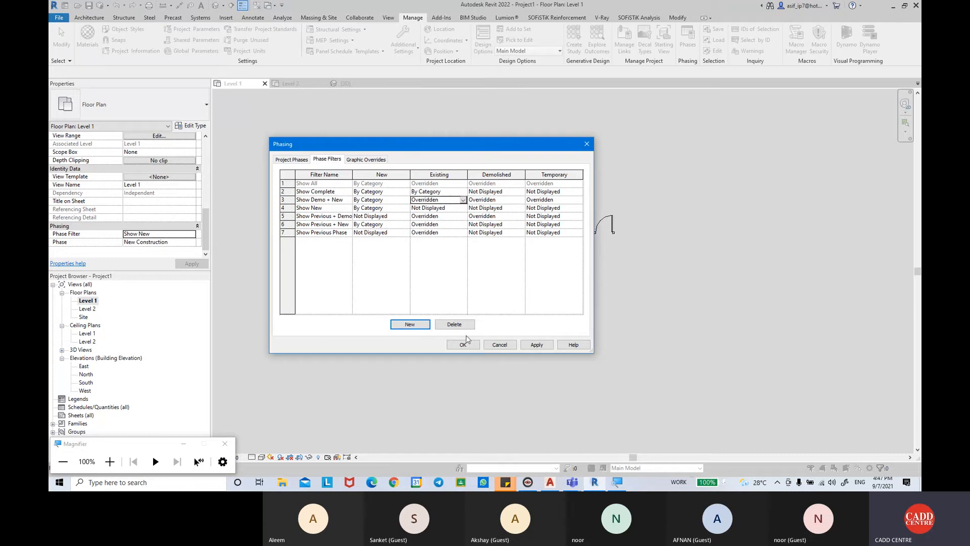
click(534, 344)
click(463, 346)
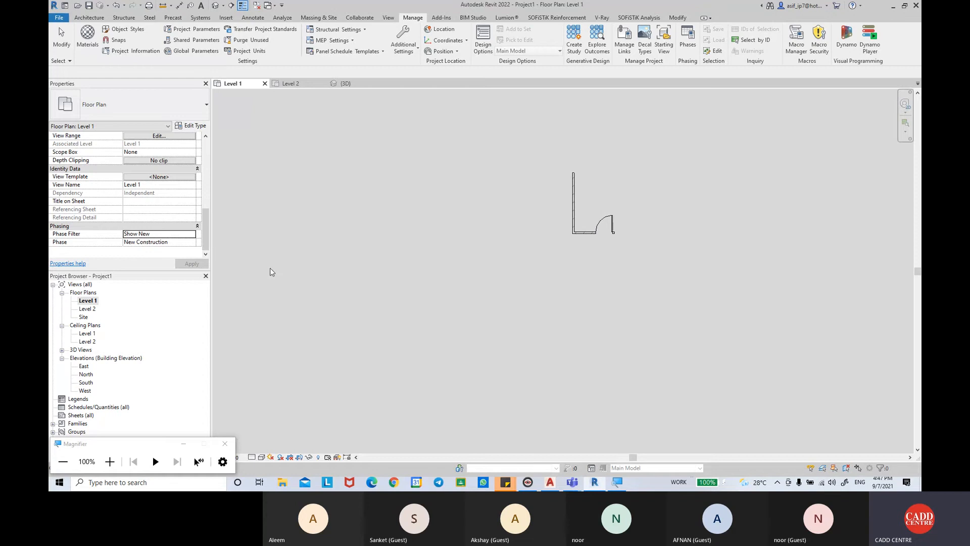
Step: View the Level 1 plan with the Show Demo + New phase filter, and set its filter to Show Previous + Demo
click(192, 242)
click(192, 242)
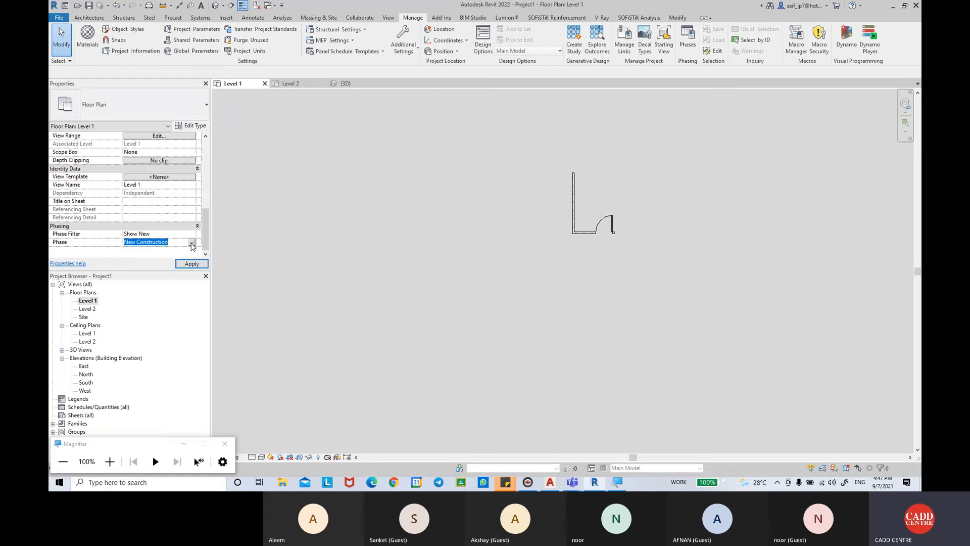
click(192, 234)
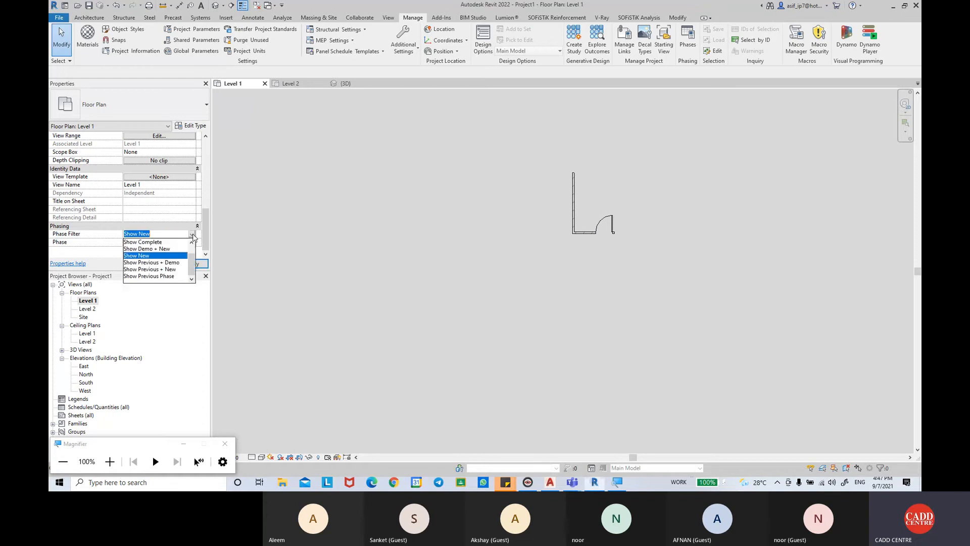
click(164, 251)
click(192, 263)
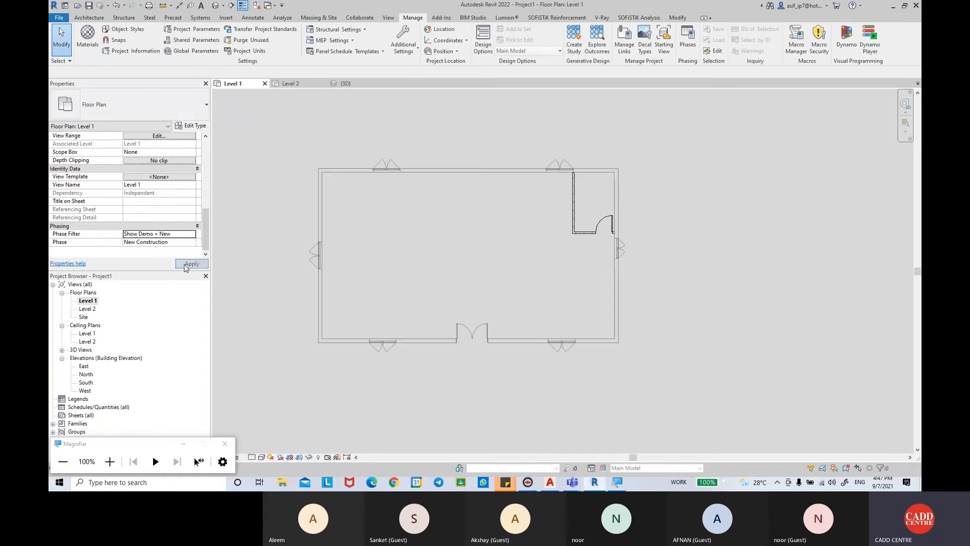
click(193, 234)
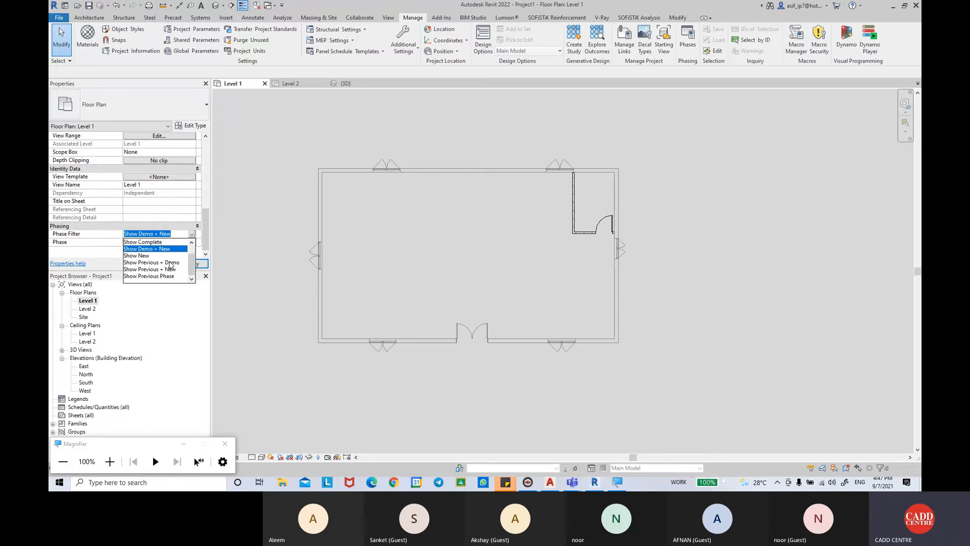
click(169, 264)
click(192, 264)
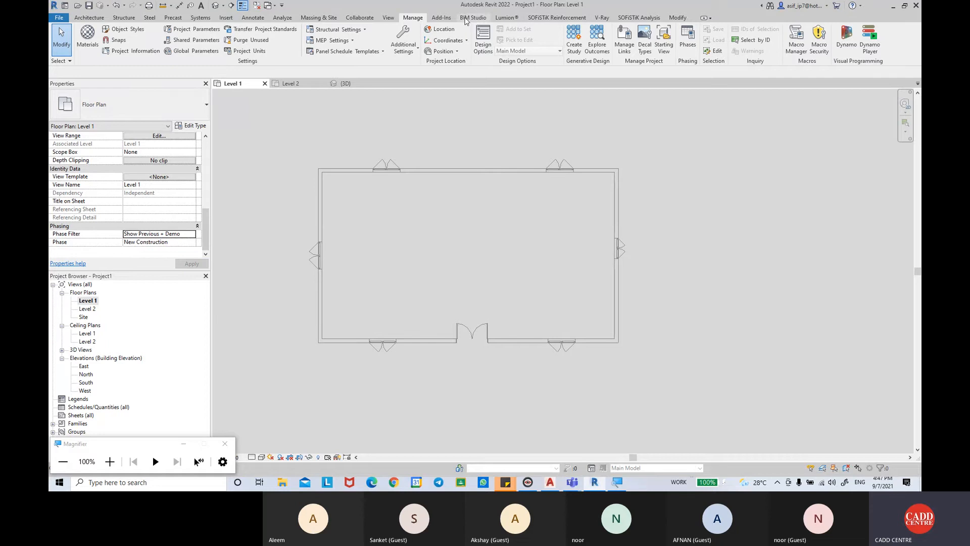
Step: Review the display options for new and demolished elements in the Show Previous + Demo phase filter, keeping Not Displayed and Overridden
click(688, 38)
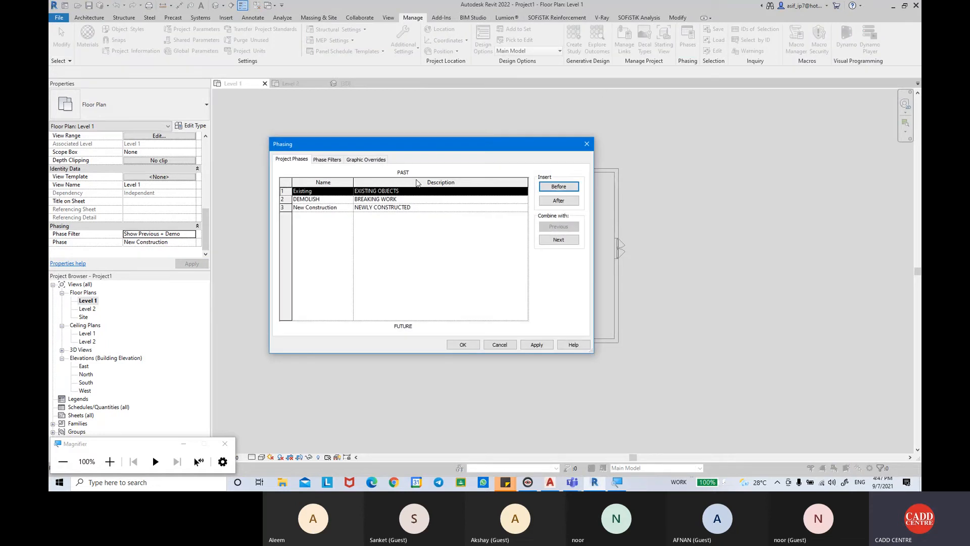
click(327, 160)
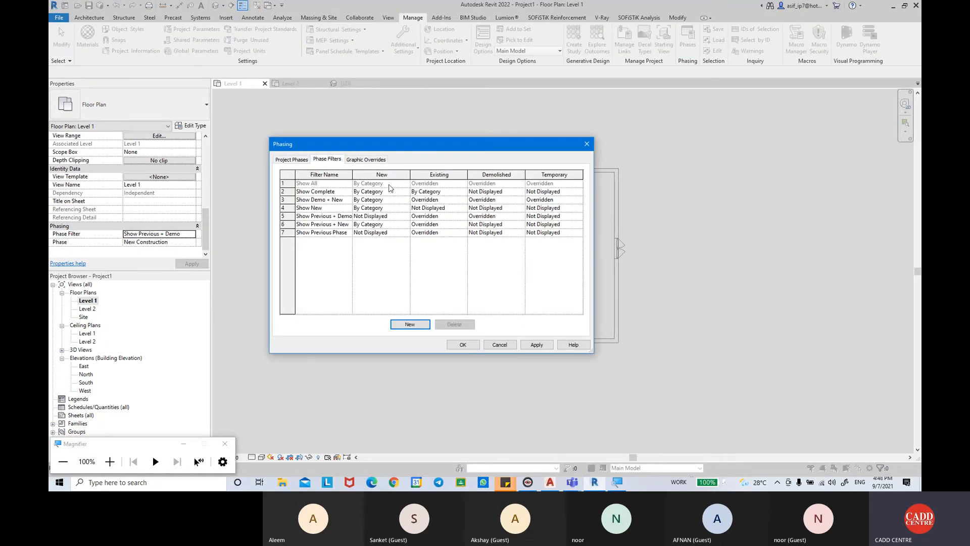
click(408, 219)
click(408, 217)
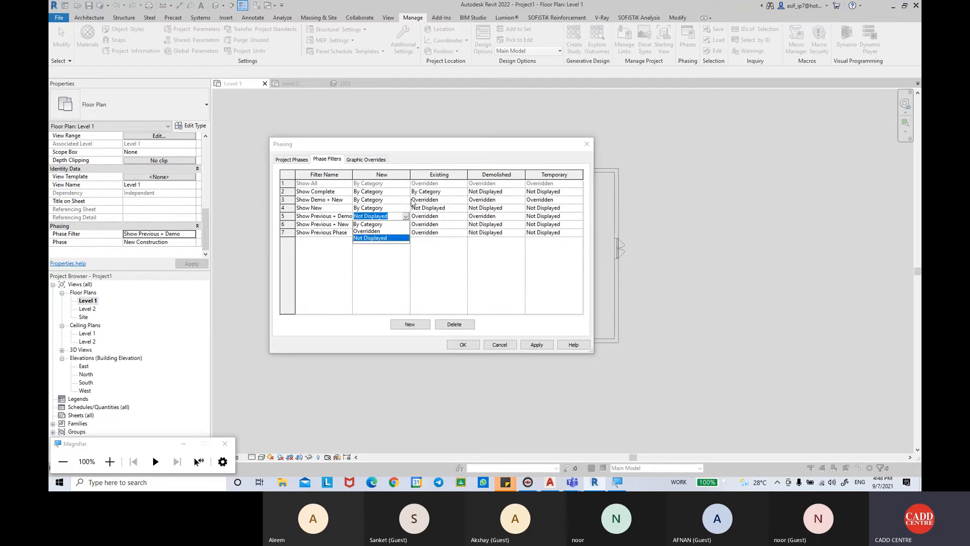
click(387, 239)
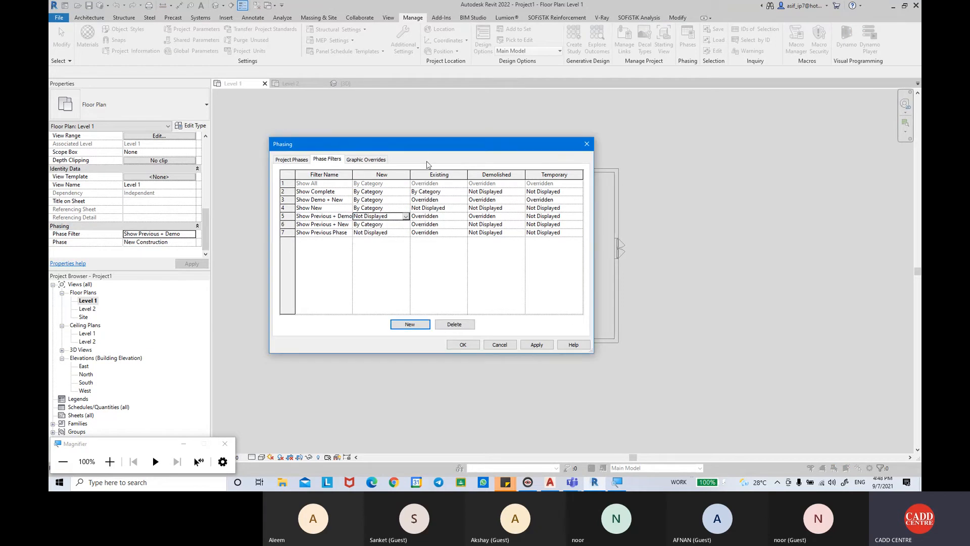
click(405, 217)
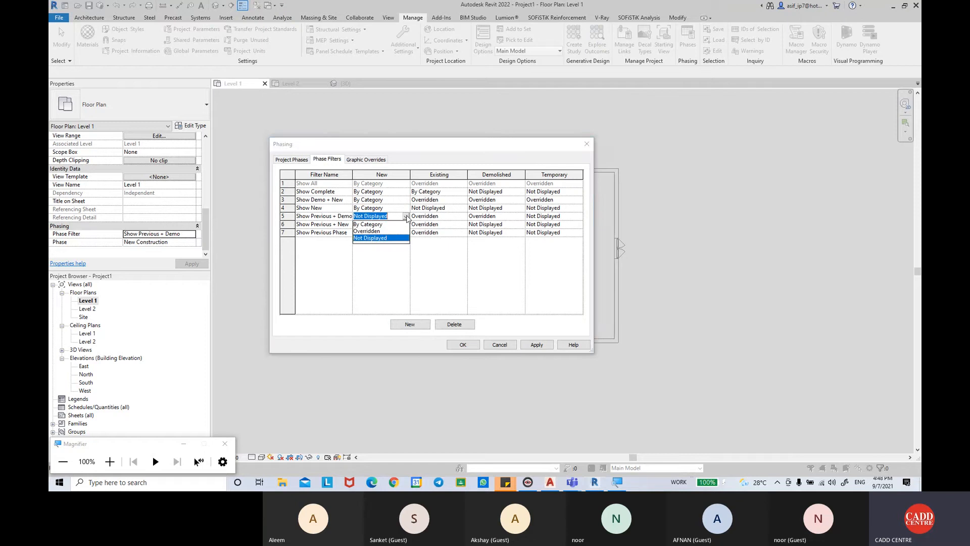
click(405, 217)
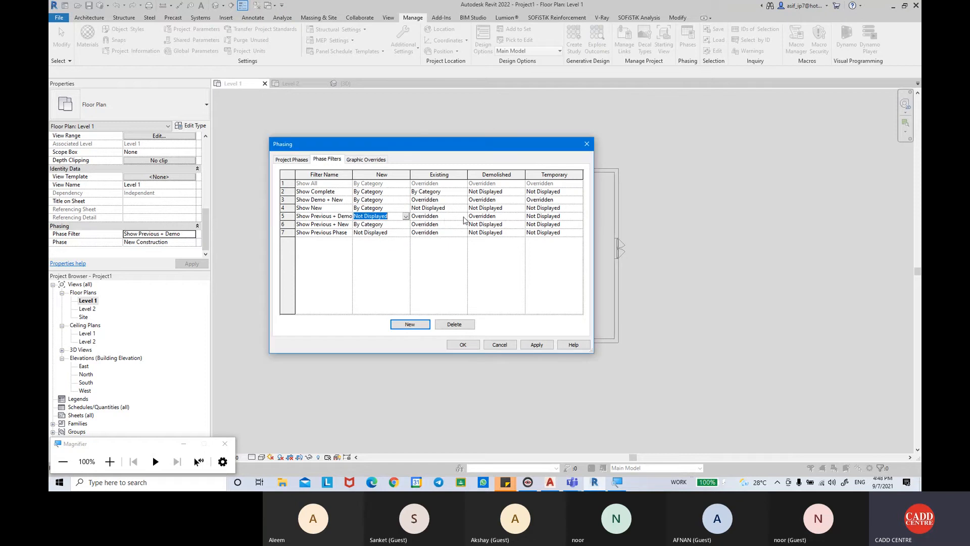
click(521, 217)
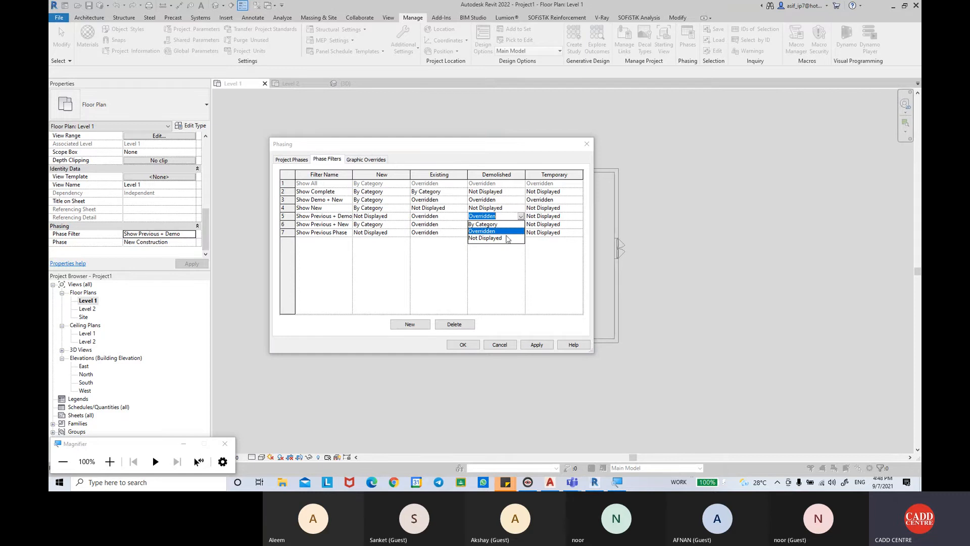
click(503, 230)
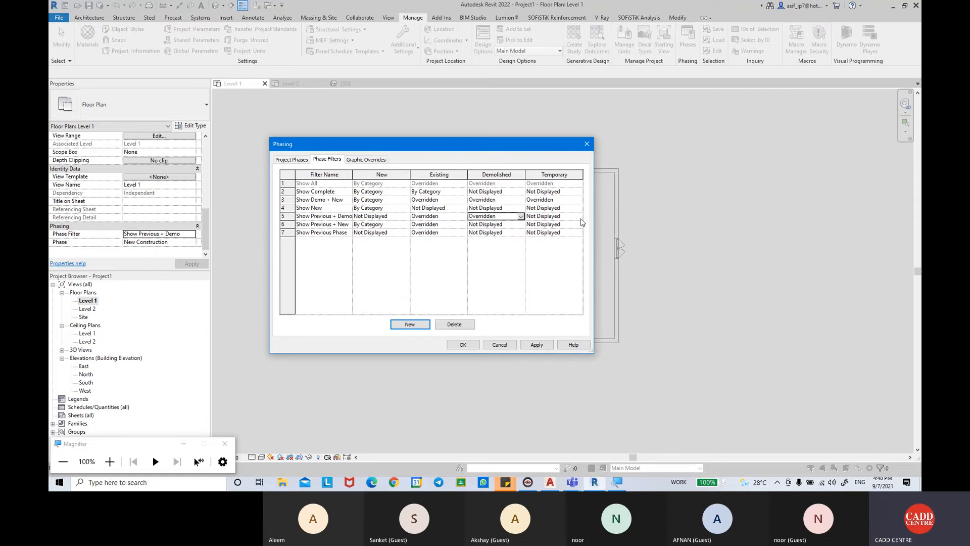
Step: Set existing elements to By Category in the Show Previous + Demo phase filter and apply the phasing settings
drag(436, 151, 591, 168)
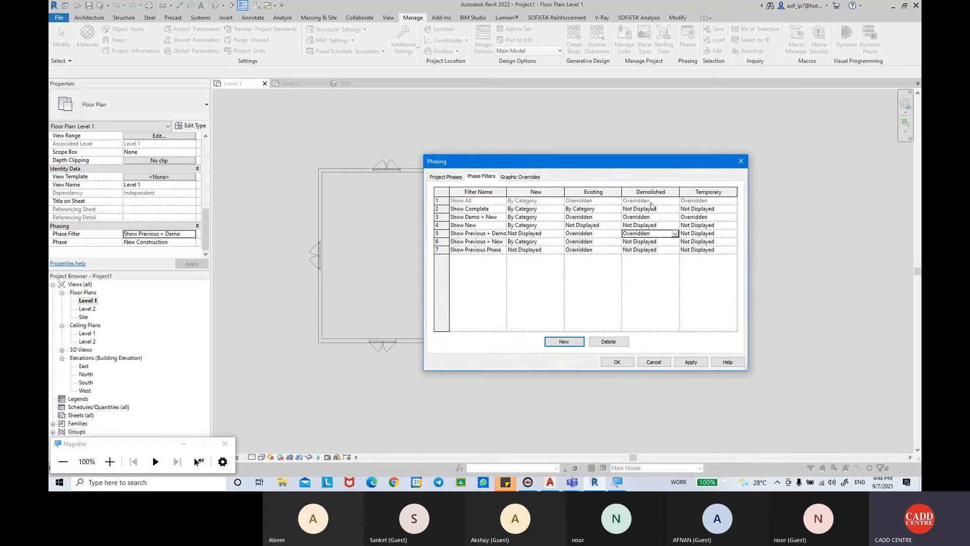
click(619, 236)
click(618, 234)
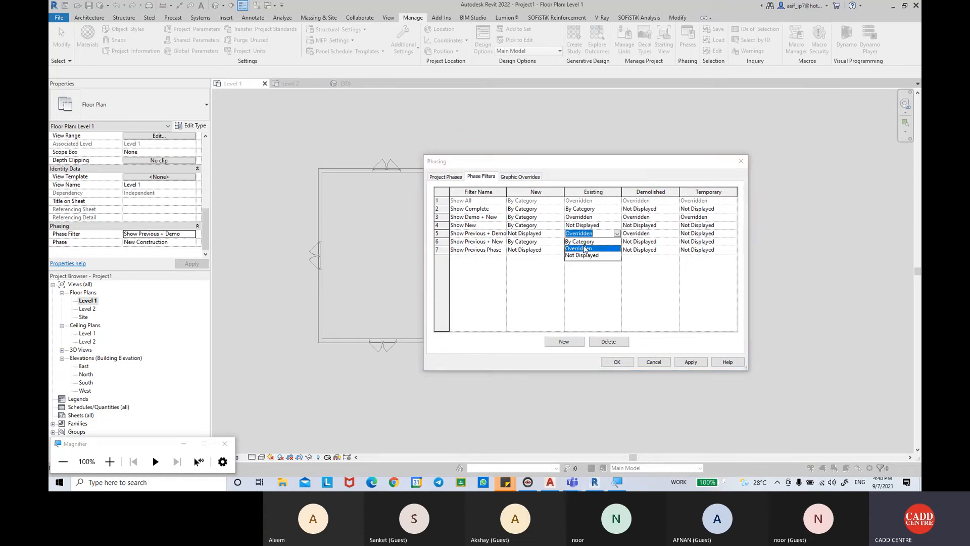
click(585, 242)
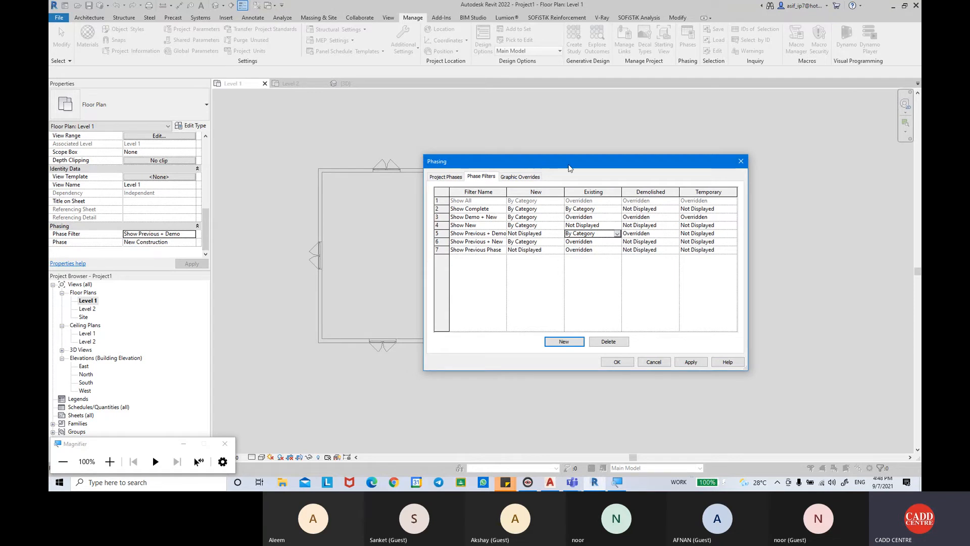
click(695, 362)
click(617, 362)
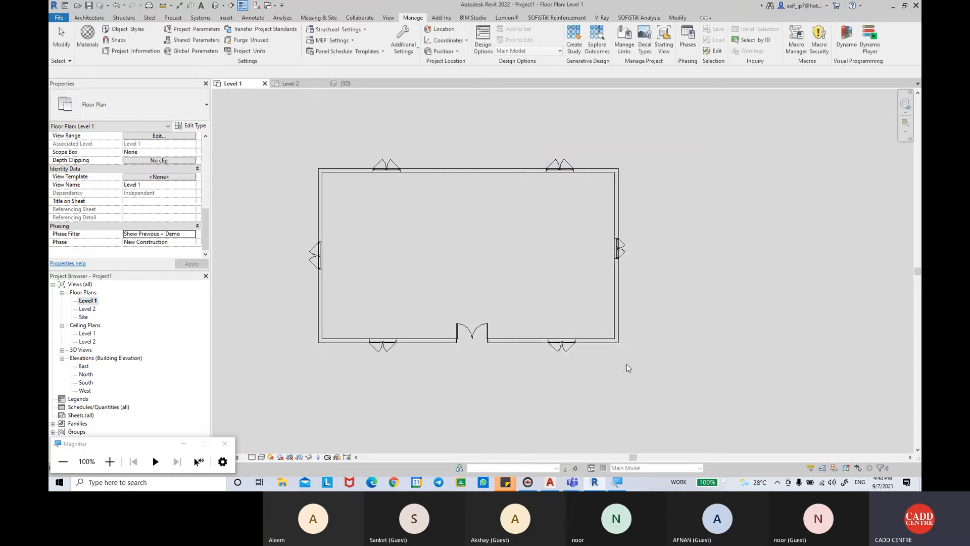
Step: Compare the Level 1 plan in the Existing and DEMOLISH phases under Show Previous + Demo, returning to New Construction
click(160, 242)
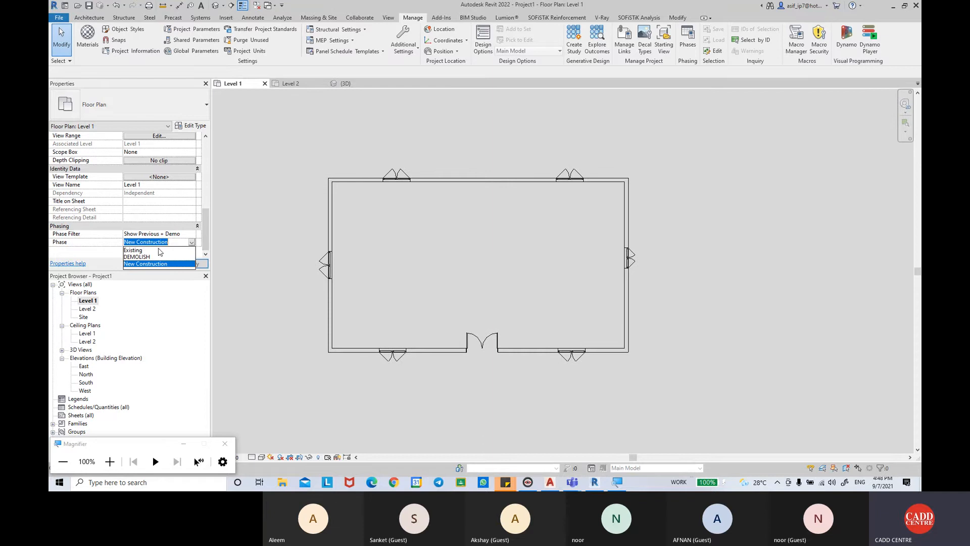
click(146, 253)
click(191, 263)
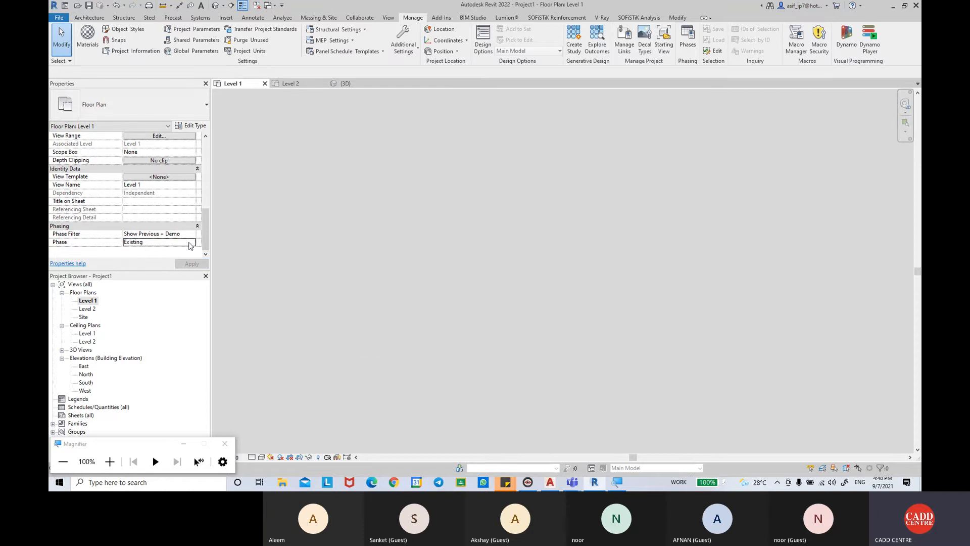
click(191, 242)
click(147, 257)
click(191, 263)
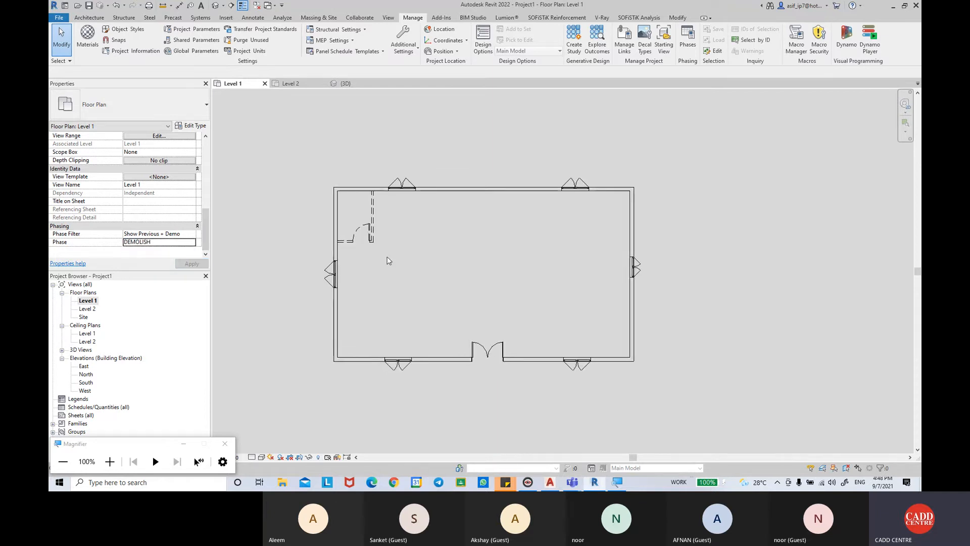
middle_drag(380, 239, 384, 244)
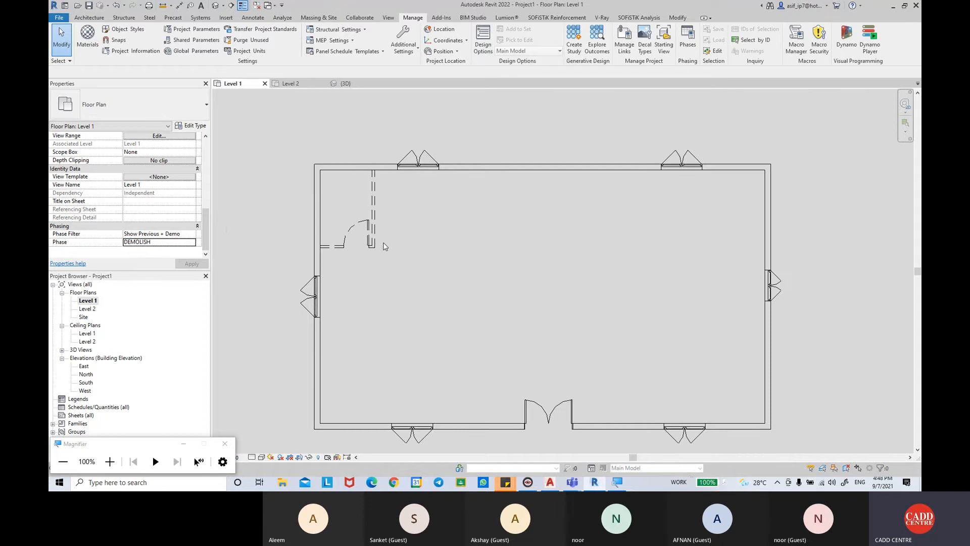
click(195, 243)
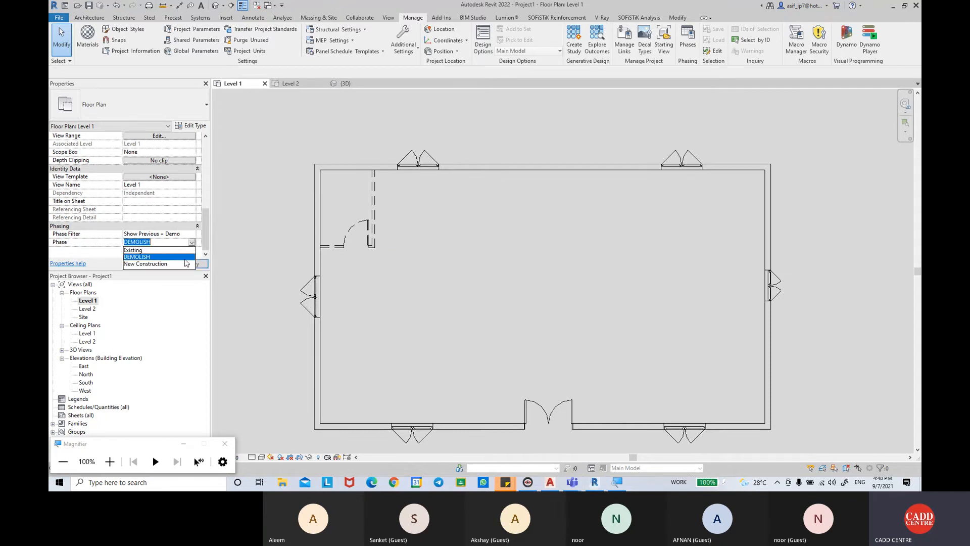
click(194, 259)
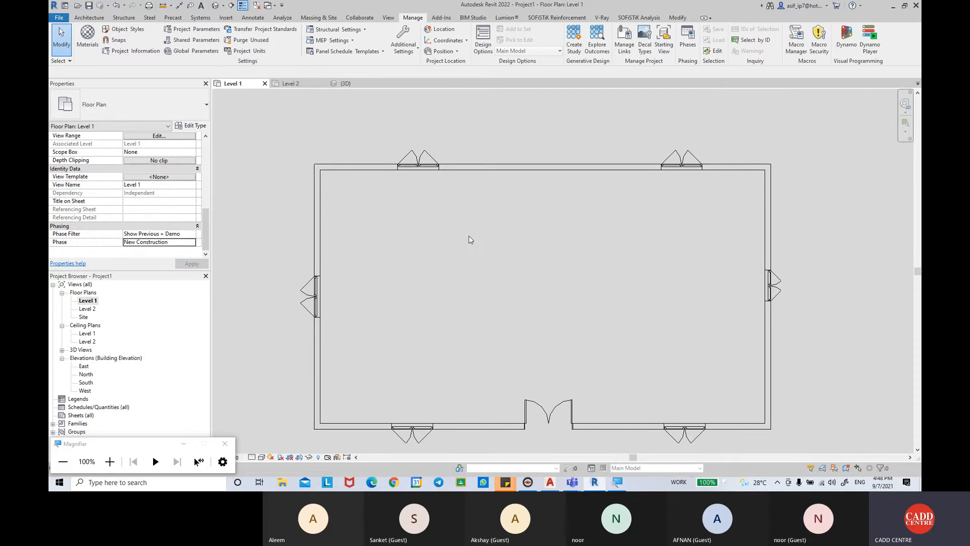
Step: View the Level 1 plan with the Show All phase filter, and return it to Show Previous + Demo
click(183, 234)
scroll(155, 246, up, 1)
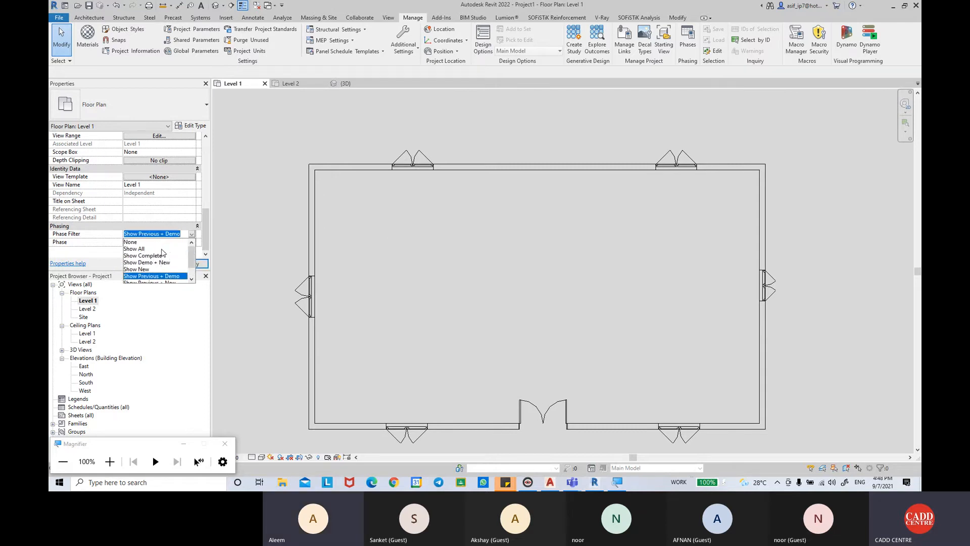
click(139, 244)
click(191, 264)
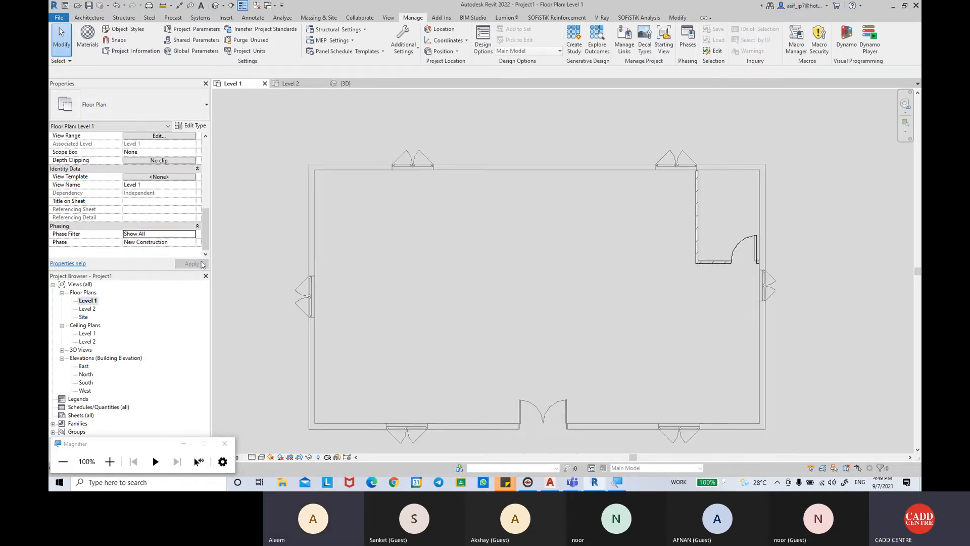
scroll(495, 229, up, 1)
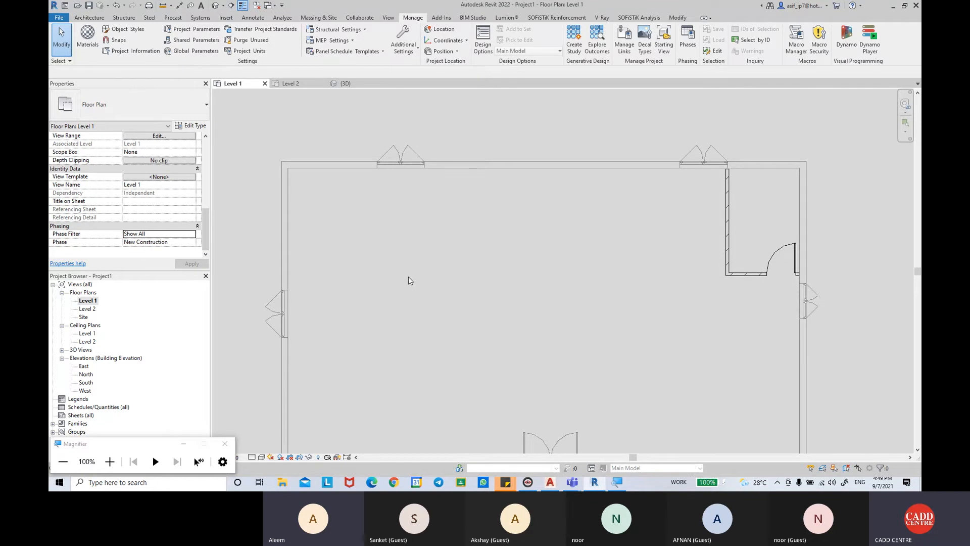
scroll(409, 277, down, 2)
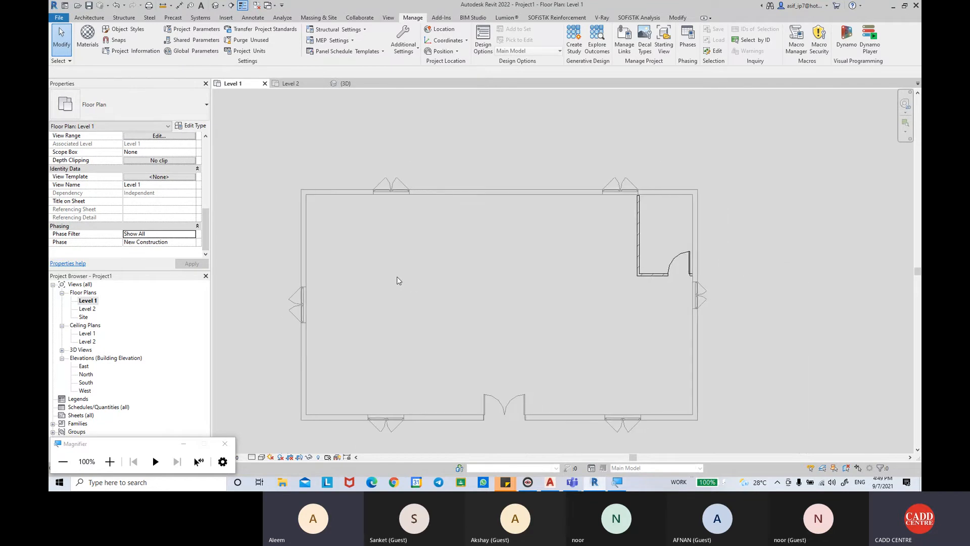
click(191, 234)
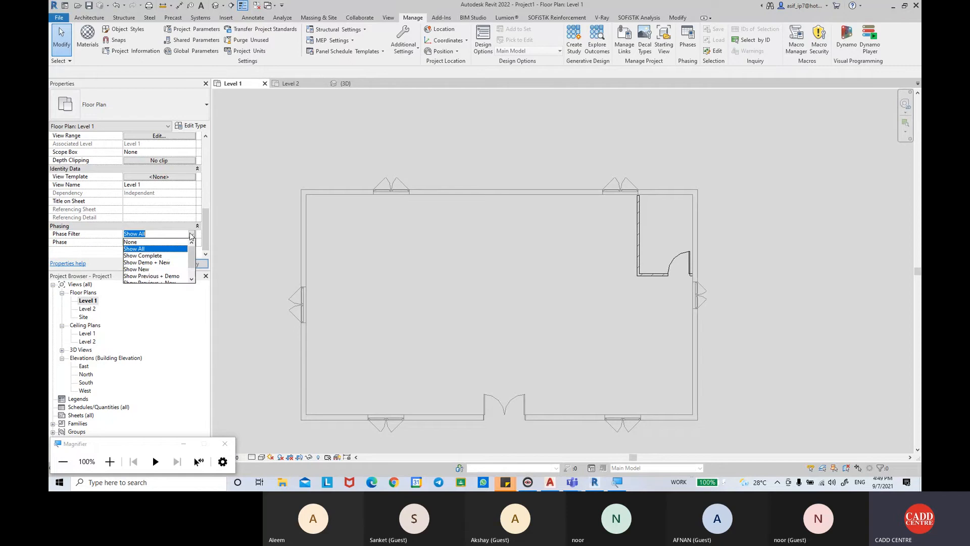
click(169, 277)
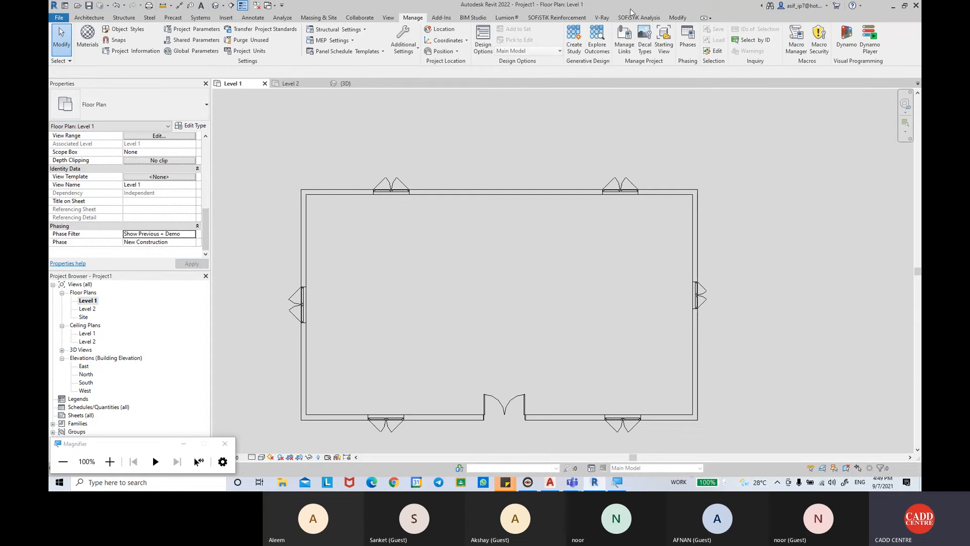
Step: Examine the phase filter list and the graphic overrides for each phase status in the phasing settings
click(693, 42)
click(492, 177)
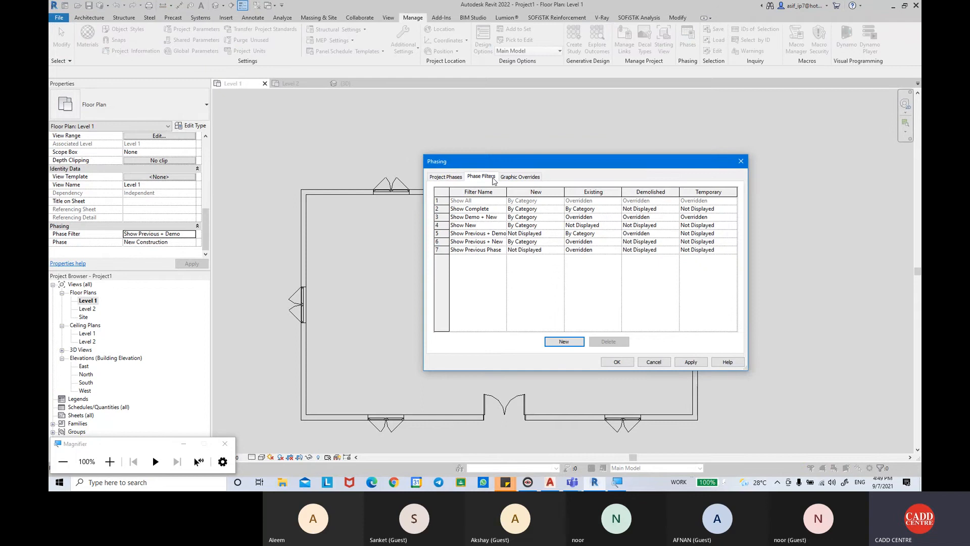
click(527, 178)
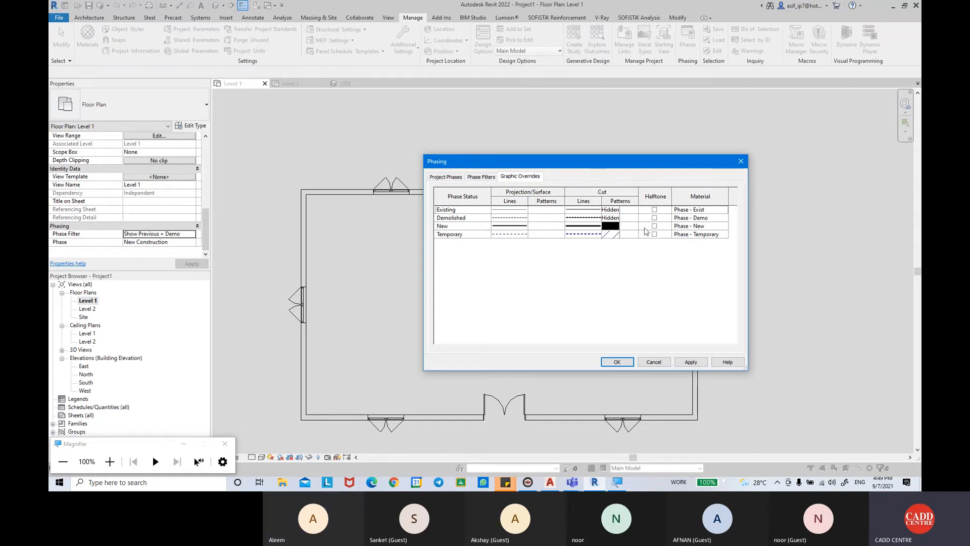
click(473, 178)
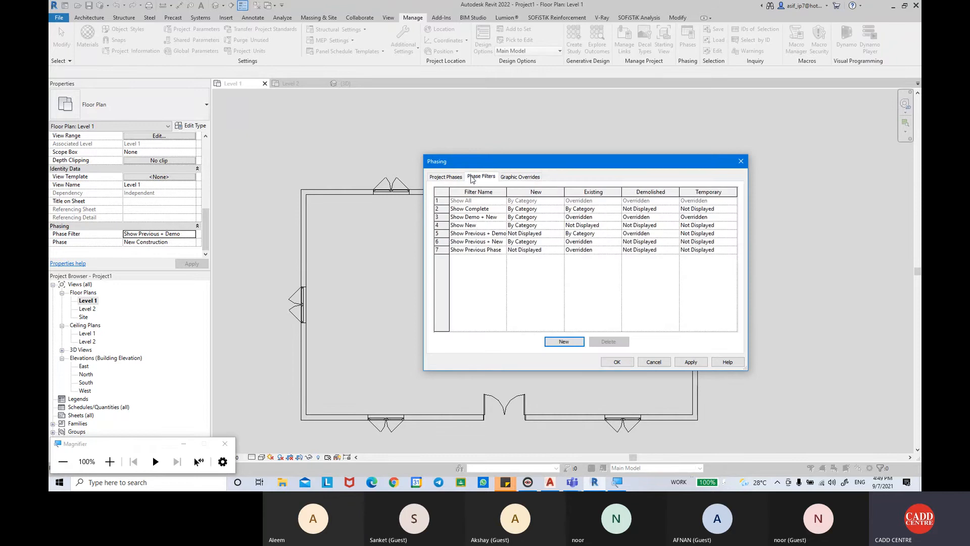
click(468, 251)
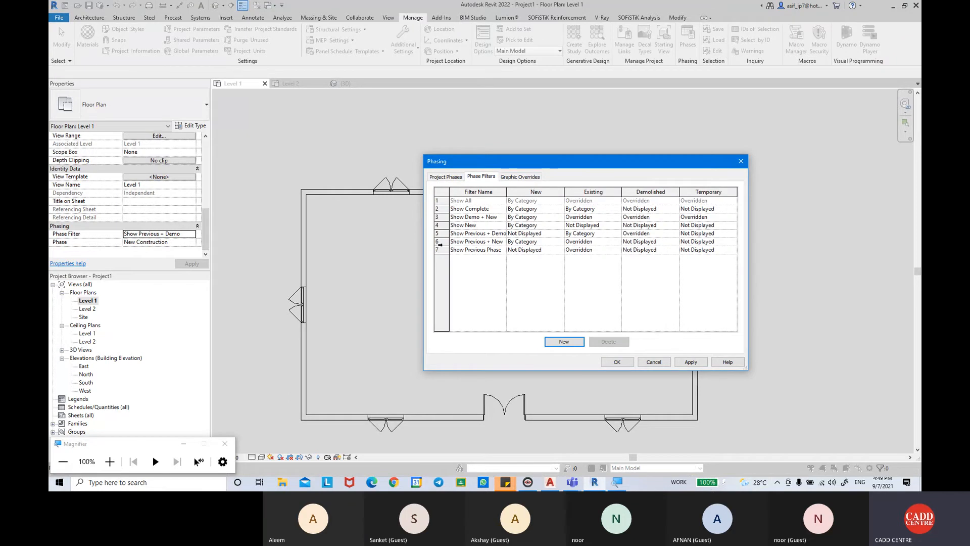
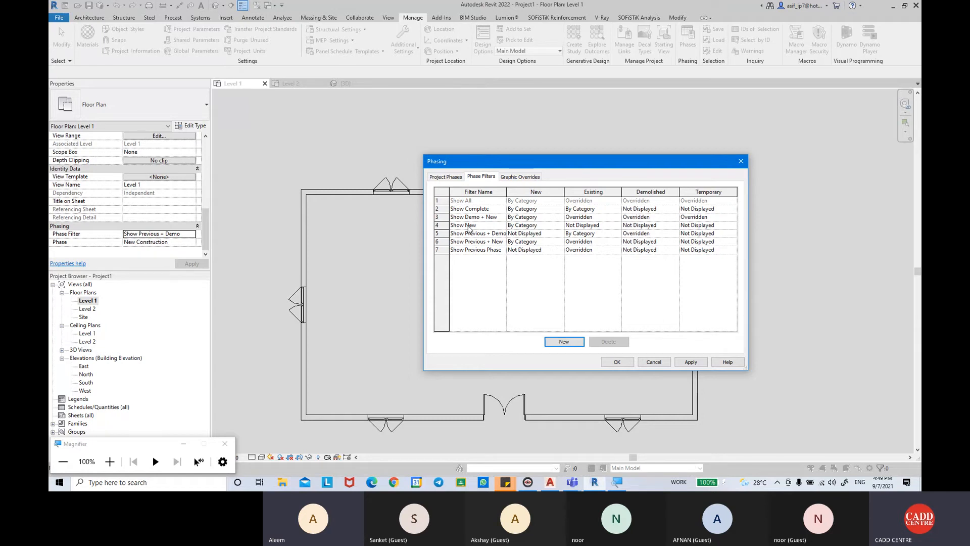
Step: In the Show Previous + New phase filter, set existing elements to By Category and demolished elements to Overridden, and apply the phasing settings
click(504, 242)
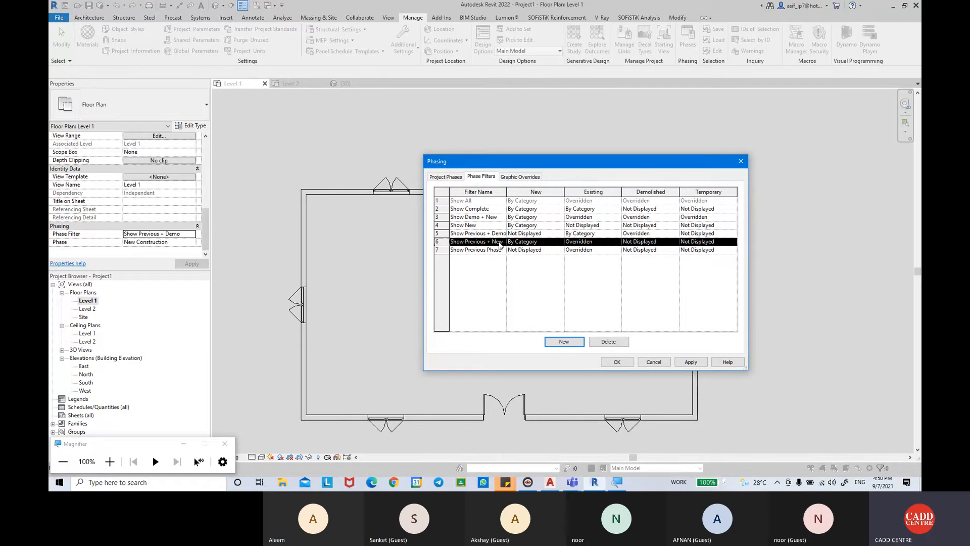
click(561, 243)
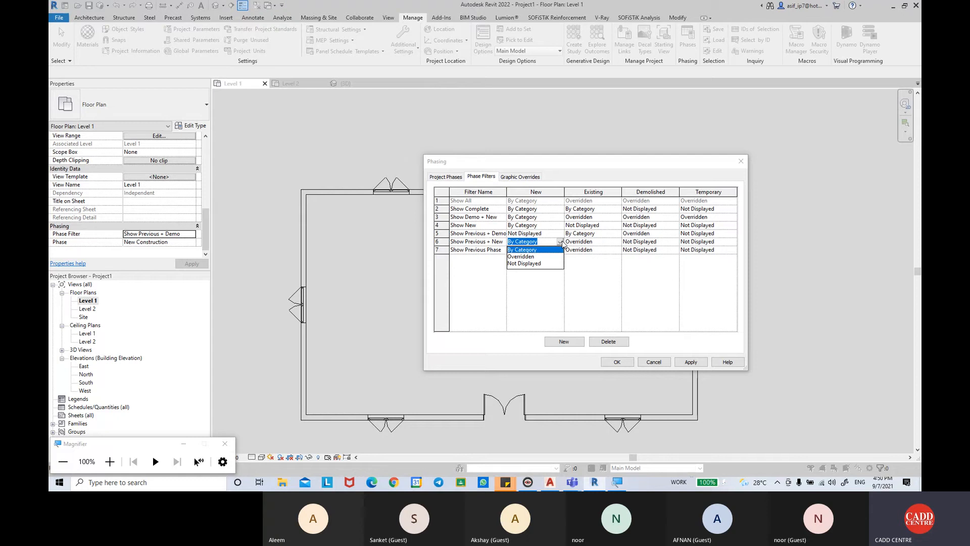
click(534, 252)
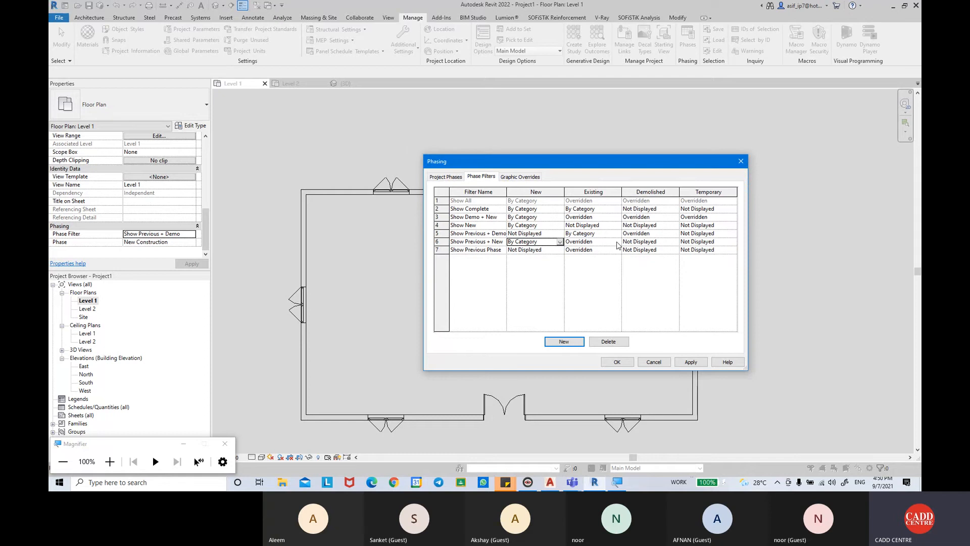
click(617, 242)
click(617, 243)
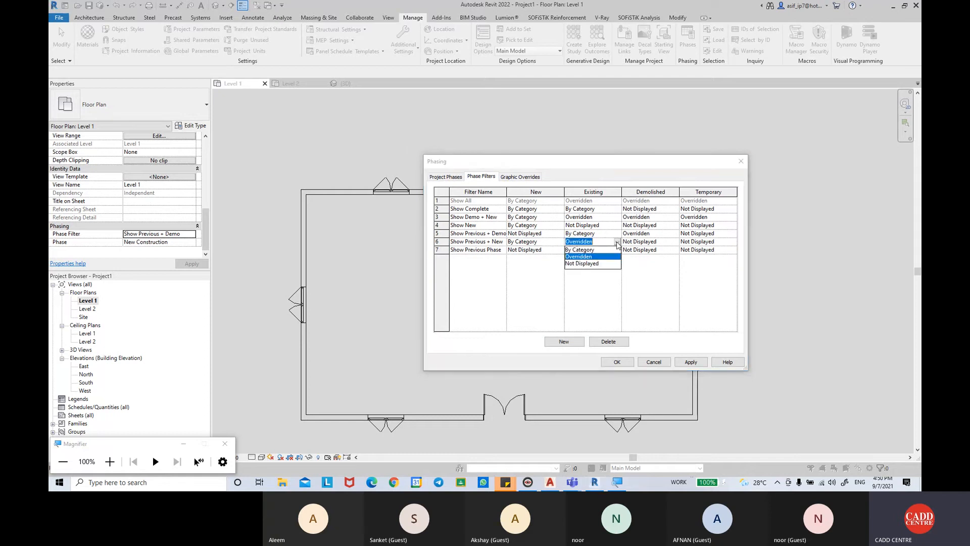
click(586, 250)
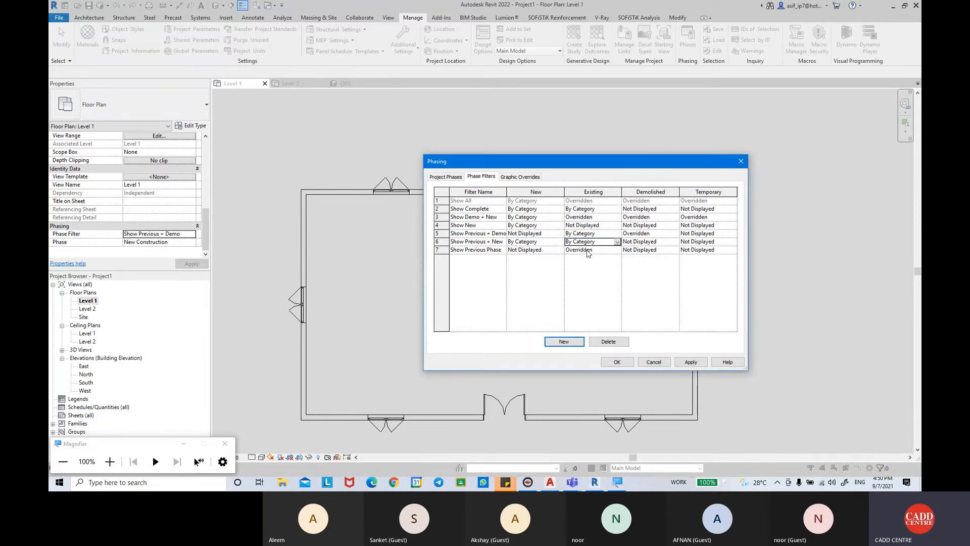
click(677, 242)
click(677, 242)
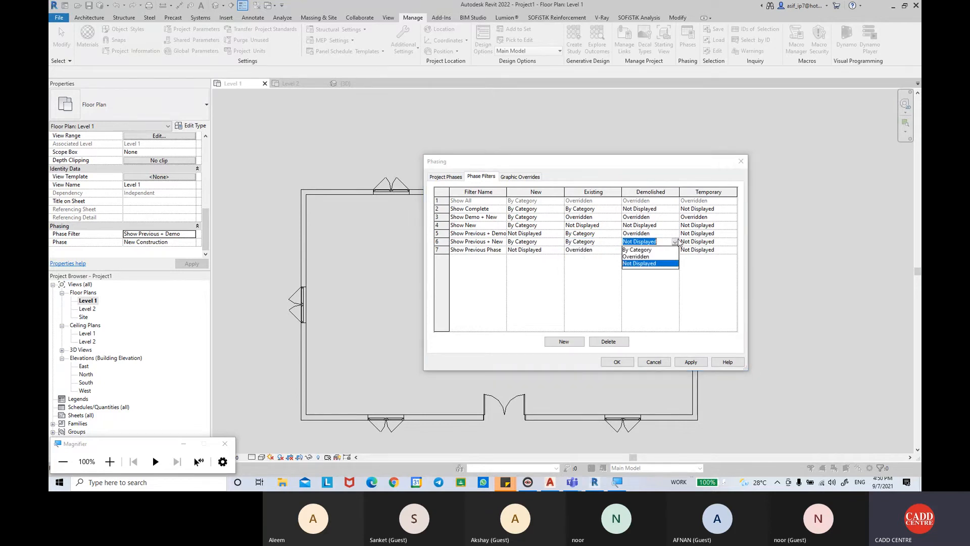
click(644, 258)
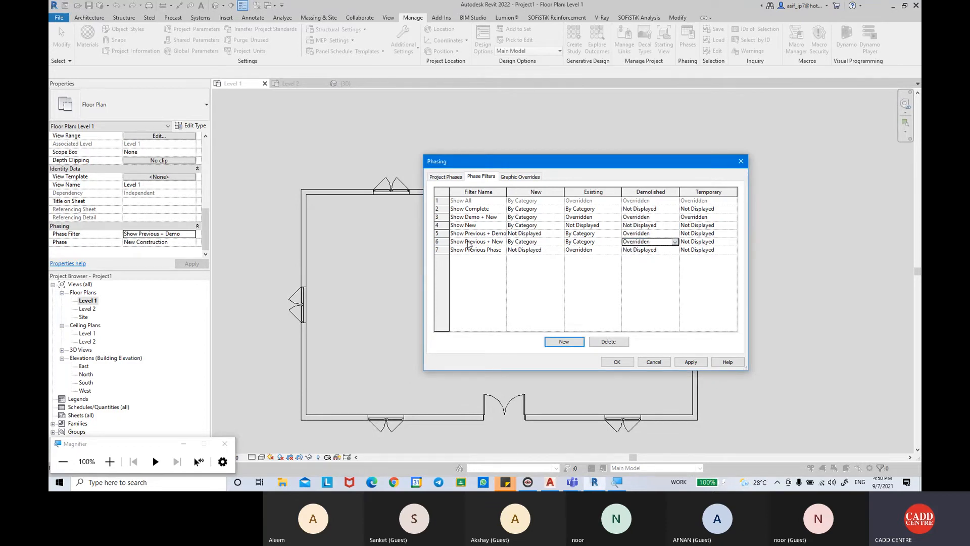
click(691, 362)
click(617, 362)
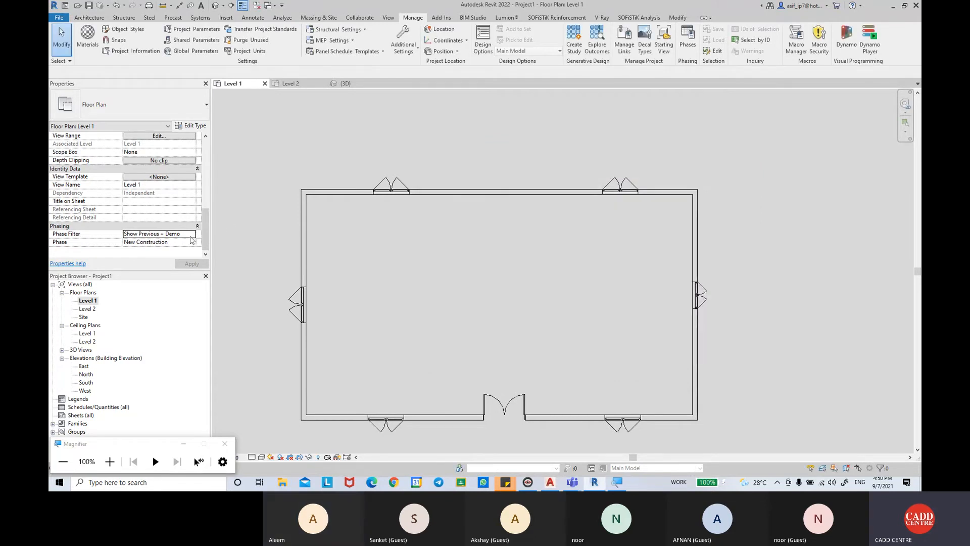
Step: Set the Level 1 plan's phase filter to Show Previous + New and view the plan
click(190, 235)
click(182, 265)
click(192, 264)
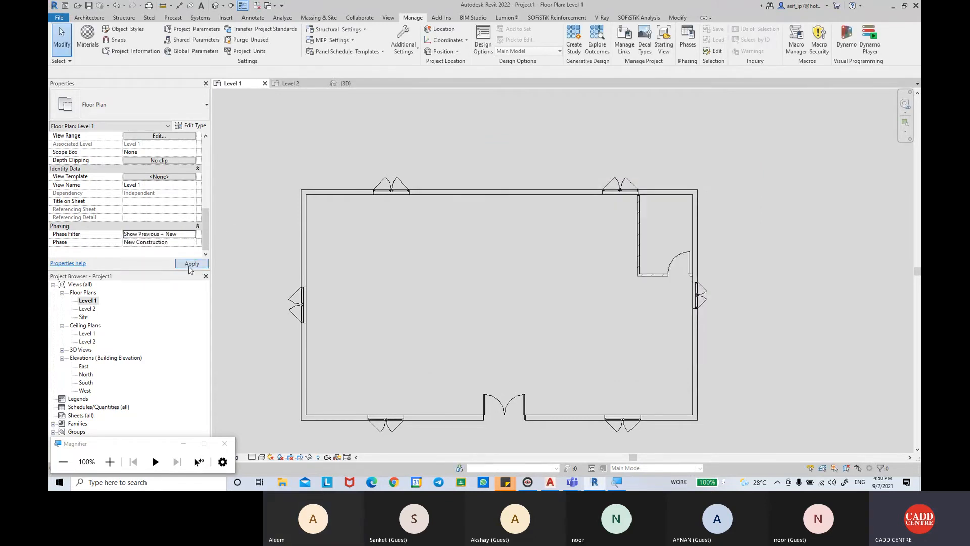
middle_drag(583, 271, 557, 271)
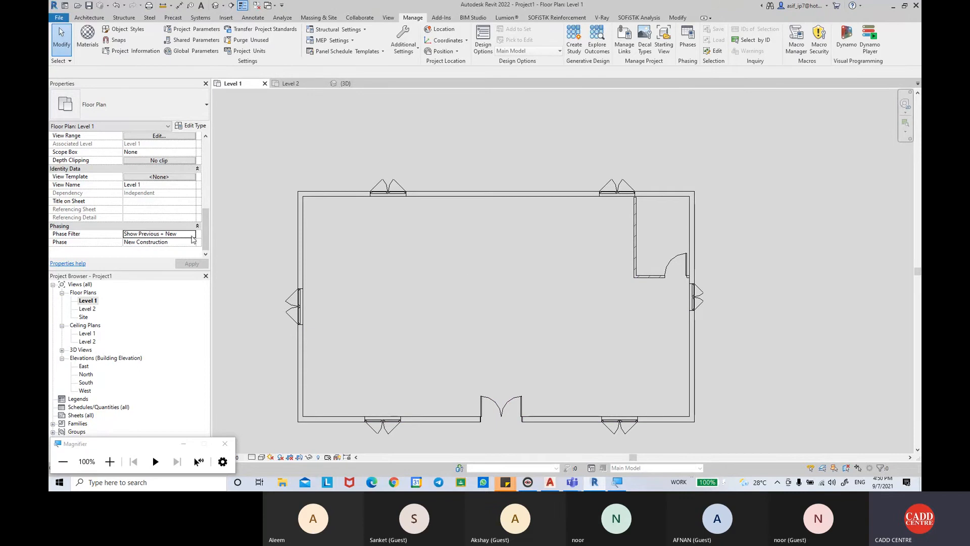
Step: Create a new phase filter named DEMO AND NEW in the phasing settings
click(688, 38)
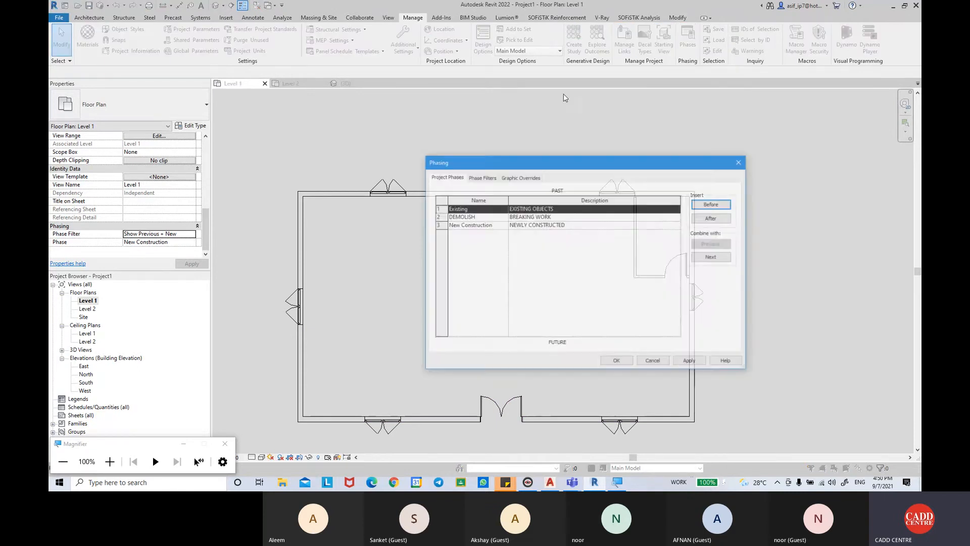
click(486, 178)
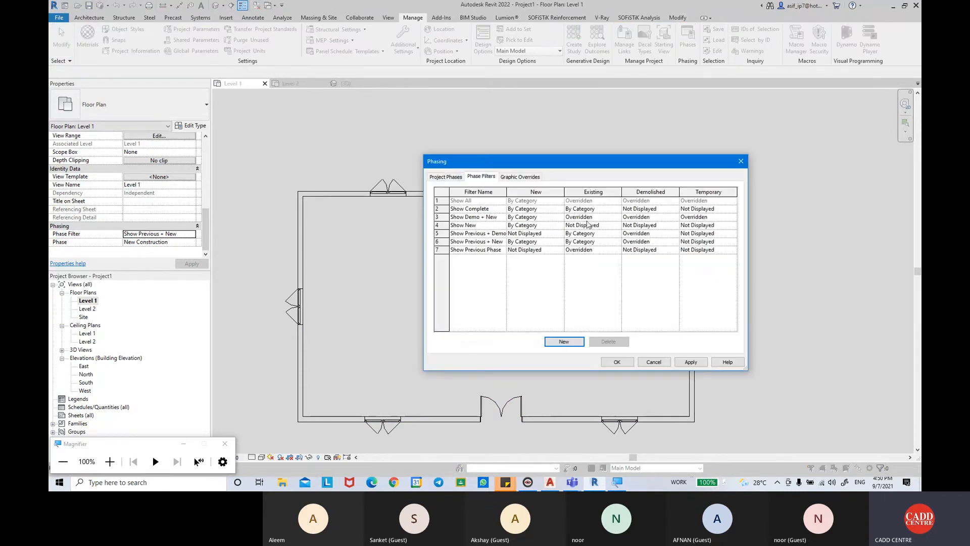
click(572, 343)
click(479, 259)
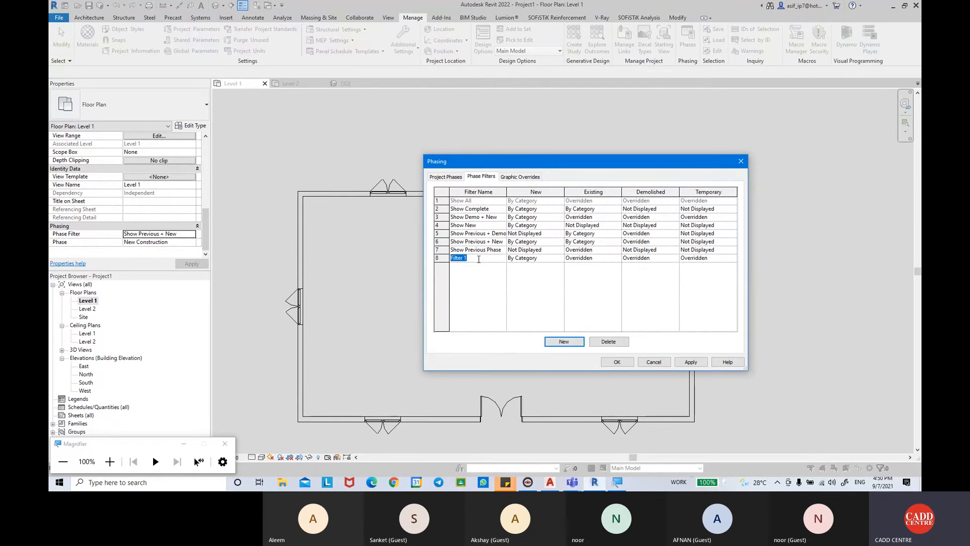
key(BackSpace)
text(EXISTING AND)
text(D)
text(EMO AND)
text( NEW)
key(Tab)
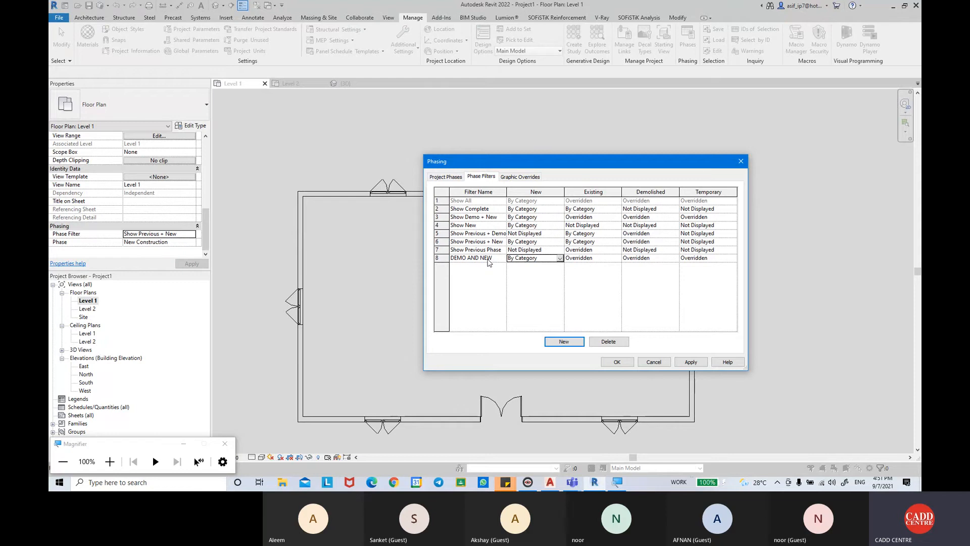
Step: Set new elements to Overridden in the DEMO AND NEW filter, keep the other statuses Overridden, and apply the phasing settings
click(559, 259)
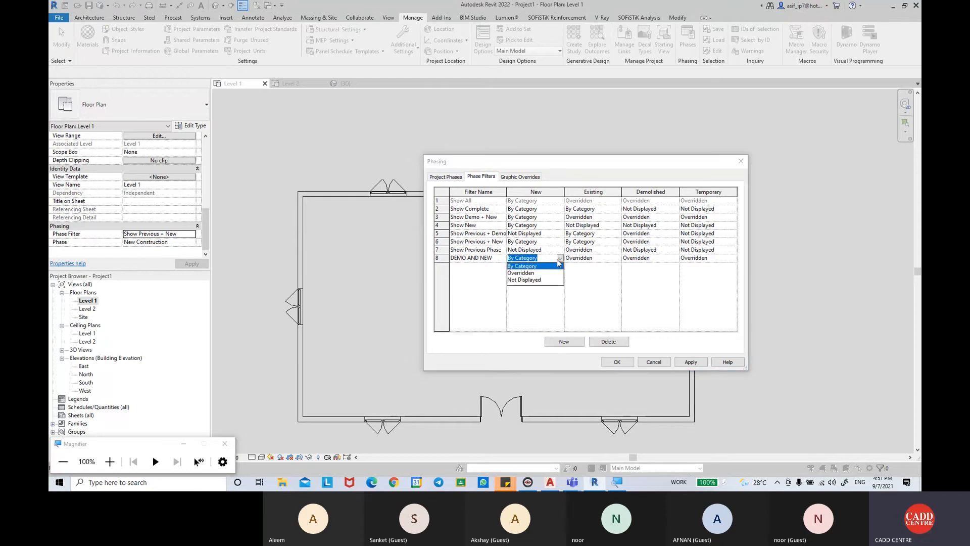
click(532, 272)
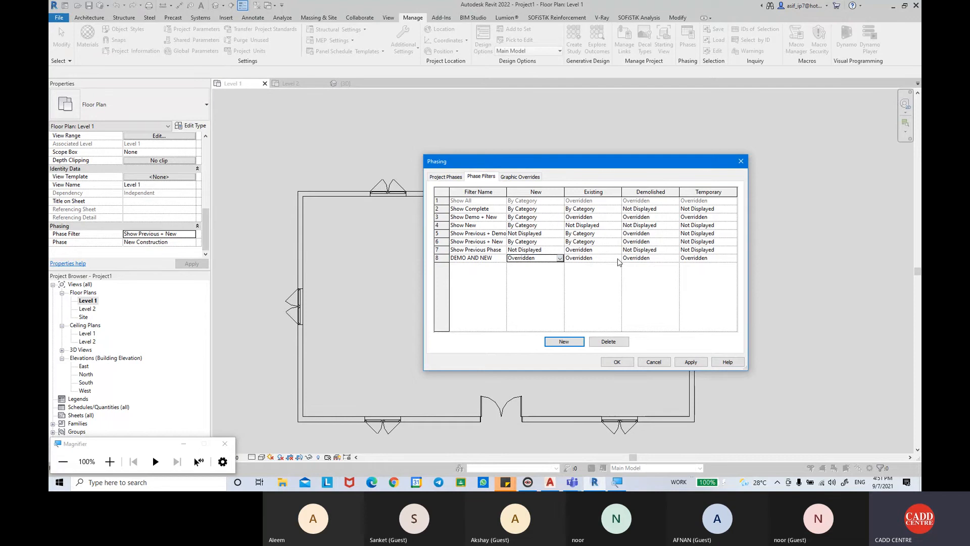
click(640, 261)
click(641, 263)
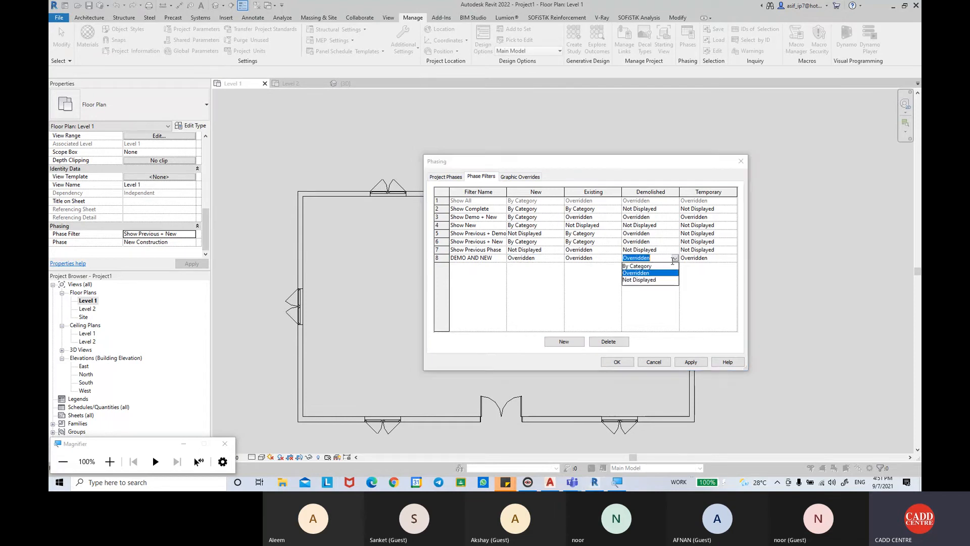
click(648, 278)
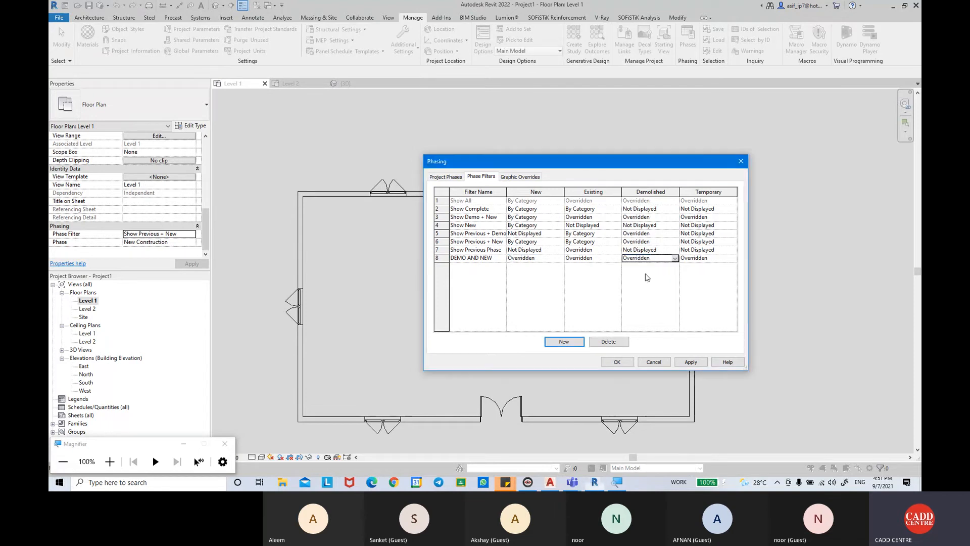
click(616, 260)
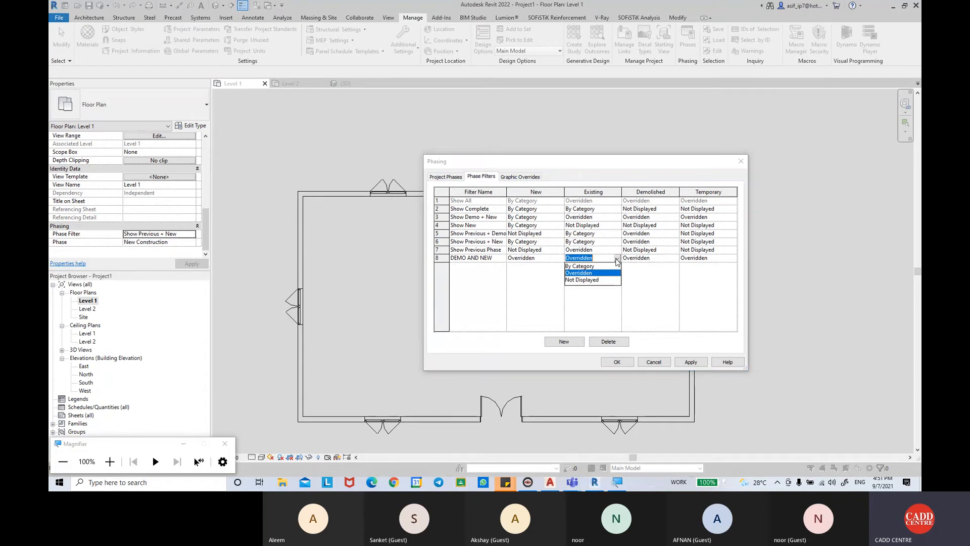
click(617, 261)
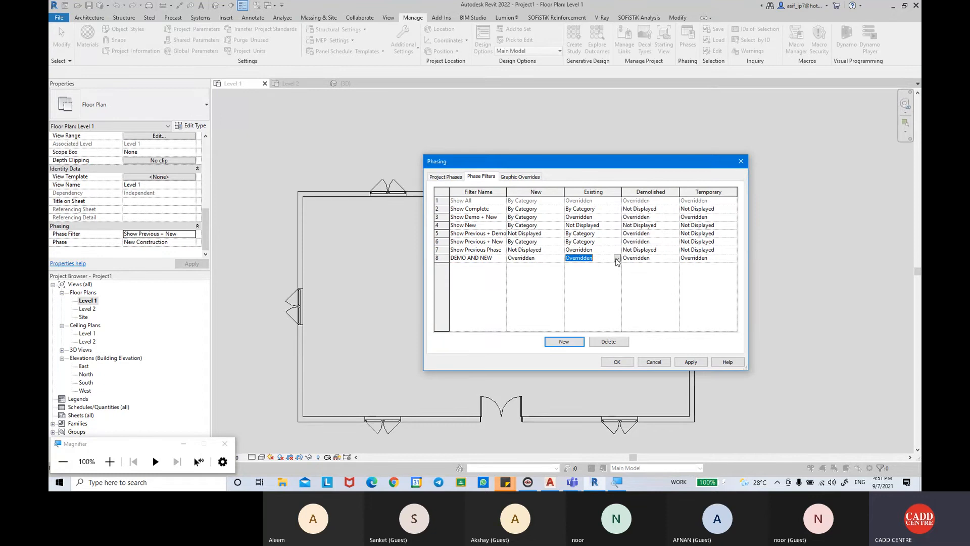
click(734, 259)
click(734, 258)
click(679, 362)
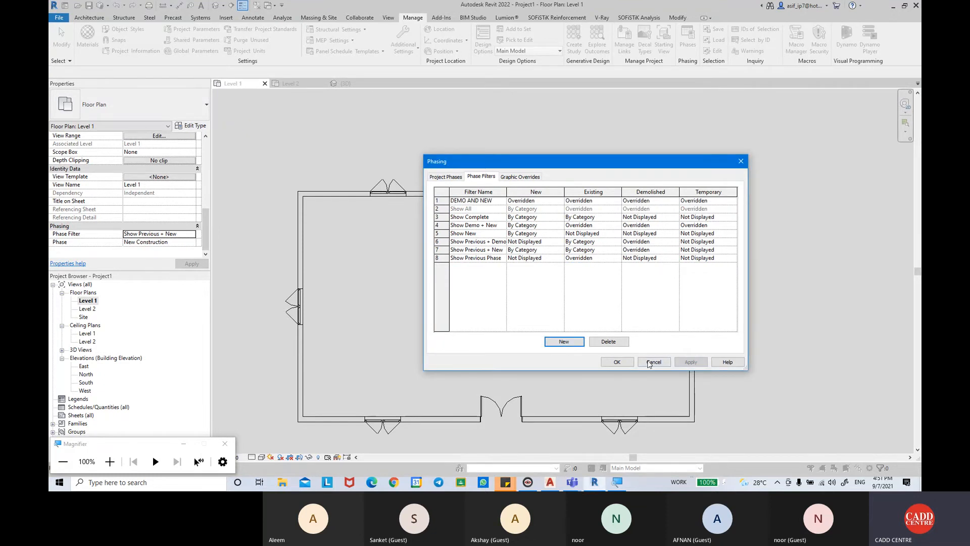
click(624, 364)
Step: Set the Level 1 plan's phase filter to DEMO AND NEW
click(191, 237)
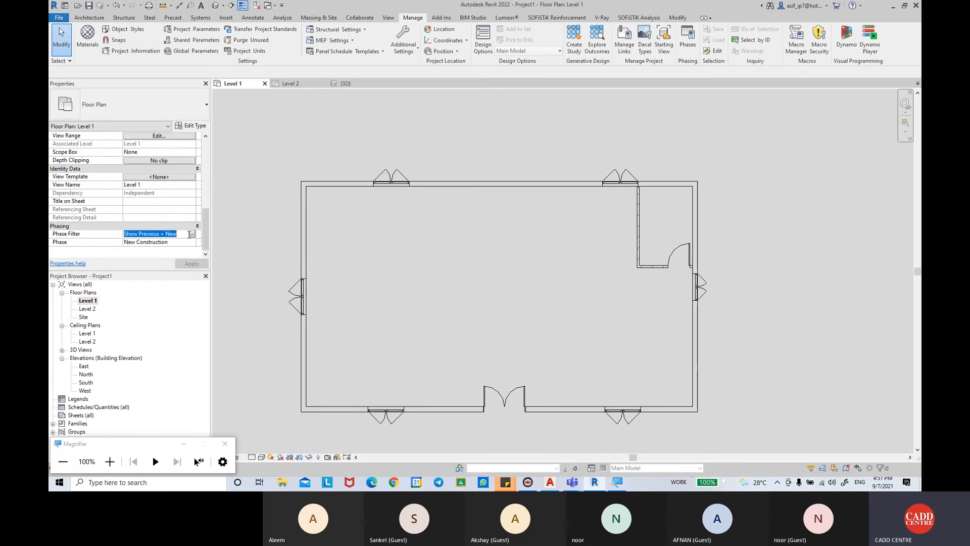
click(191, 236)
scroll(149, 258, up, 2)
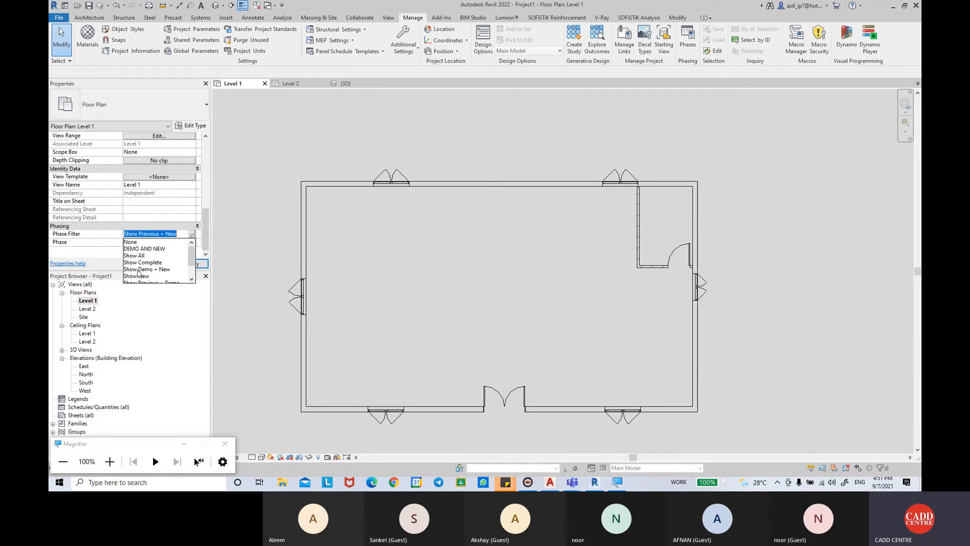
click(146, 250)
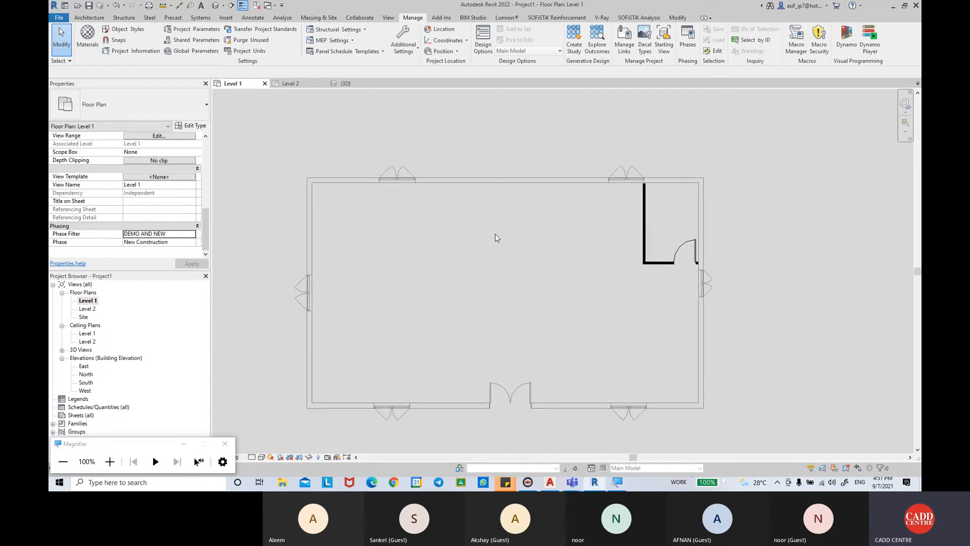
Step: Set the Level 1 plan's phase to Existing with the DEMO AND NEW filter and view the whole plan
scroll(331, 191, up, 1)
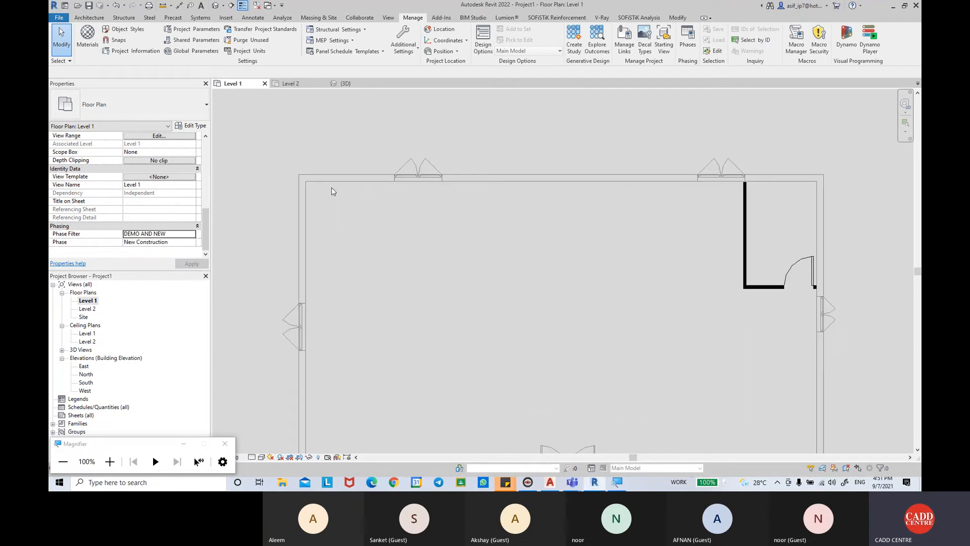
click(252, 456)
click(258, 447)
scroll(440, 215, up, 3)
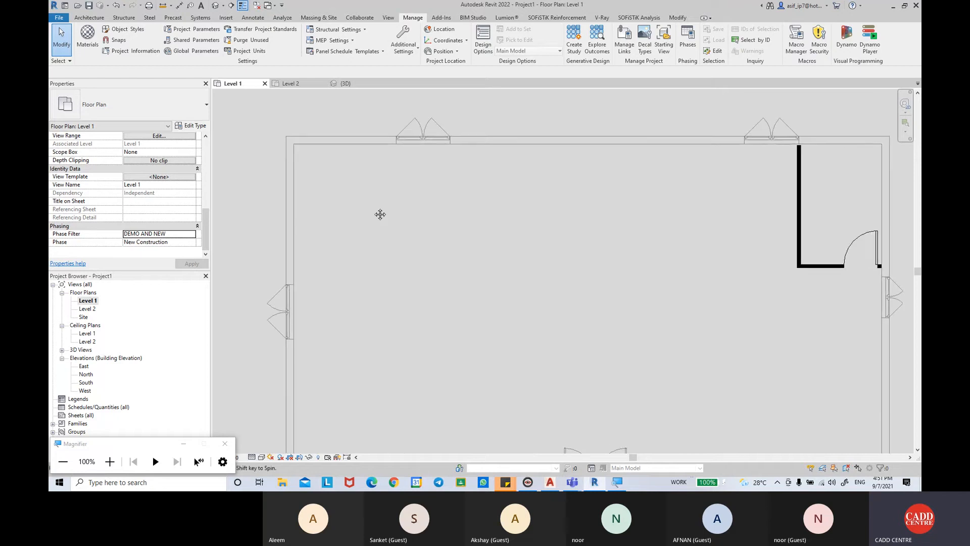
middle_drag(382, 178, 389, 199)
click(192, 242)
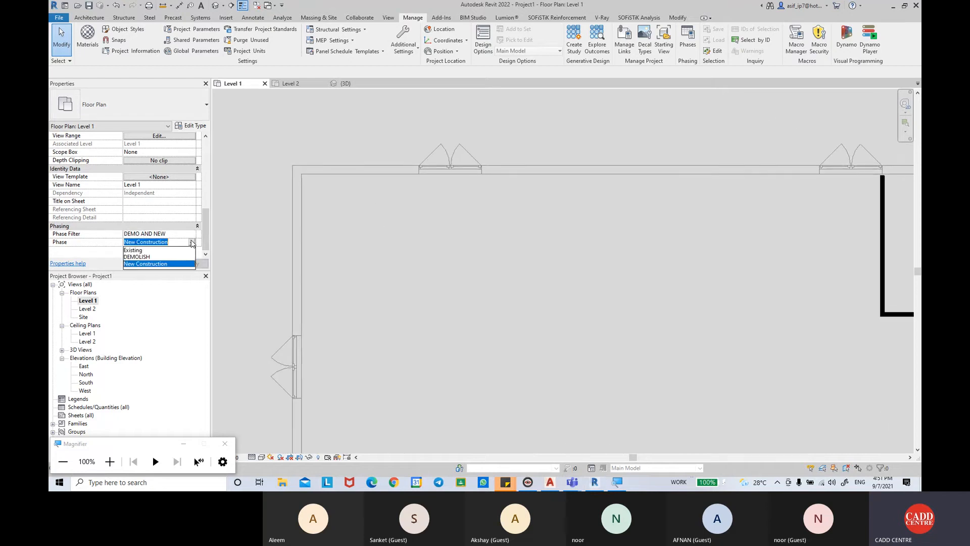
click(134, 250)
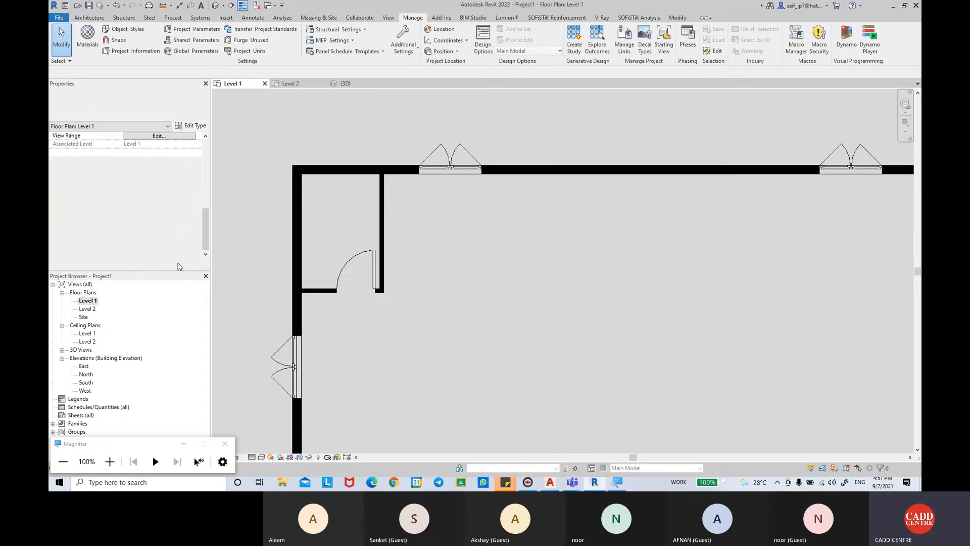
scroll(550, 185, down, 2)
mouse_move(566, 191)
middle_down()
mouse_move(580, 198)
mouse_move(558, 185)
middle_up()
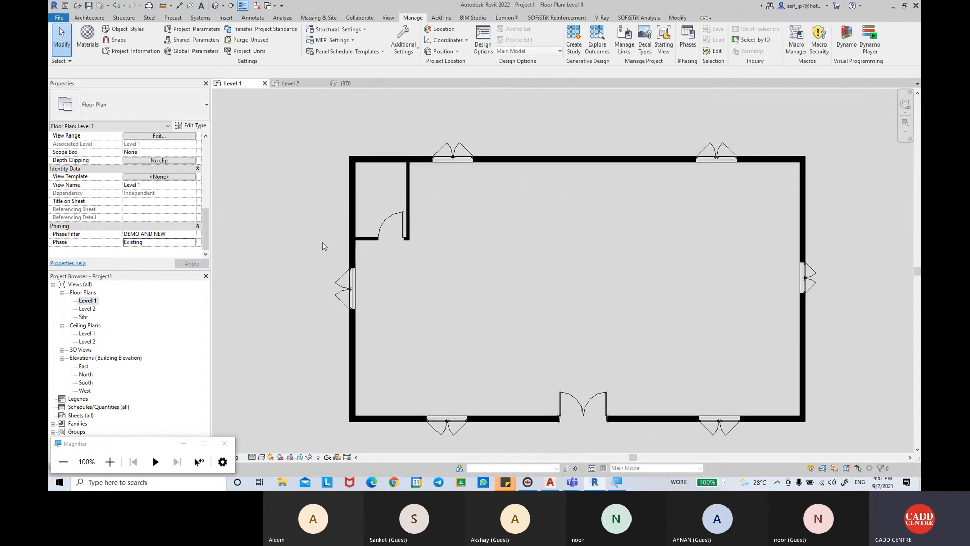
Step: Set the Level 1 plan's phase to DEMOLISH to view it, and switch it back to New Construction
click(192, 242)
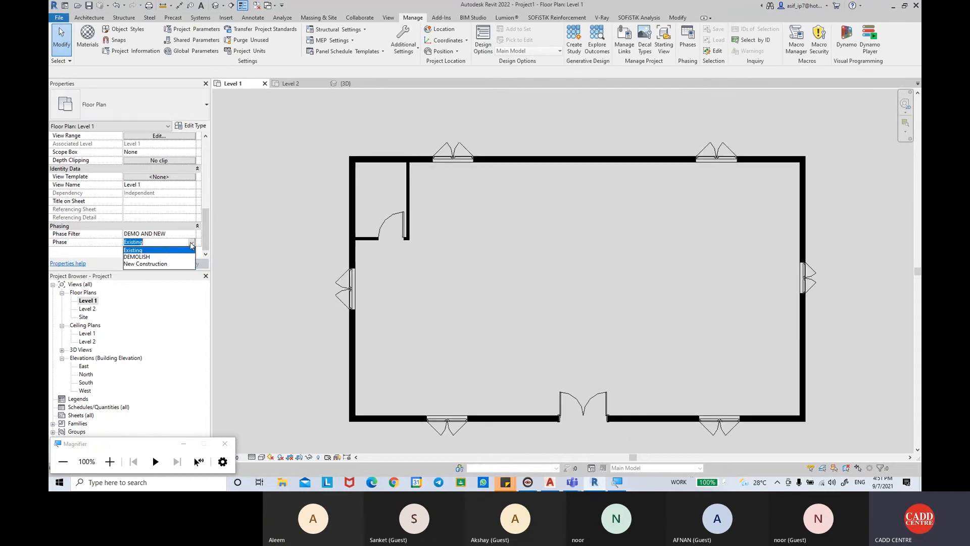
click(152, 257)
middle_drag(504, 259, 493, 253)
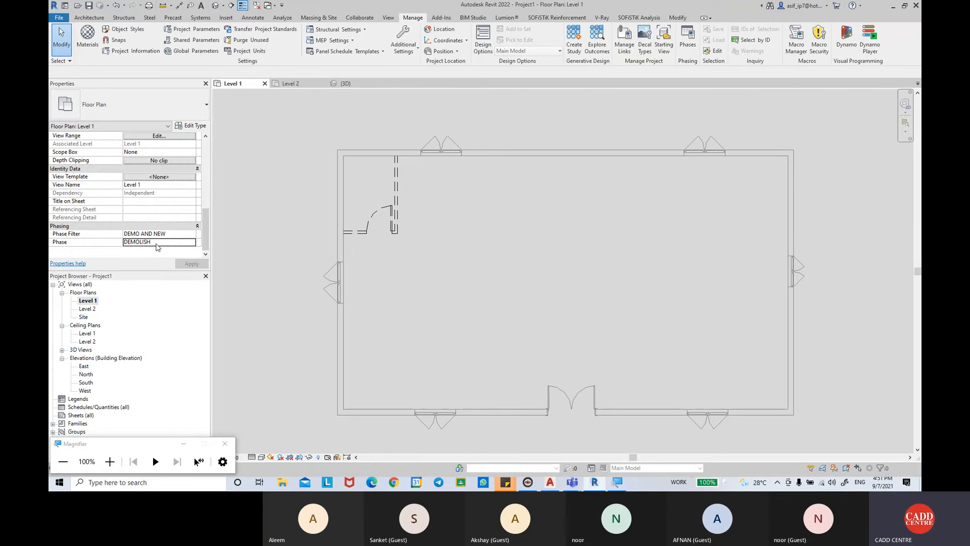
click(192, 242)
click(151, 263)
click(194, 265)
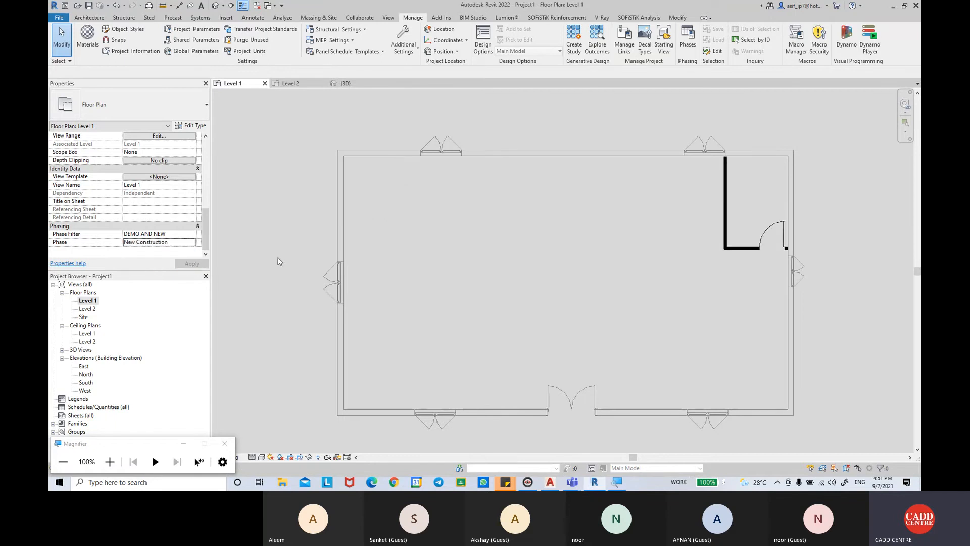
Step: Set the Level 1 plan's phase filter to None and view the plan
click(188, 234)
scroll(191, 248, up, 1)
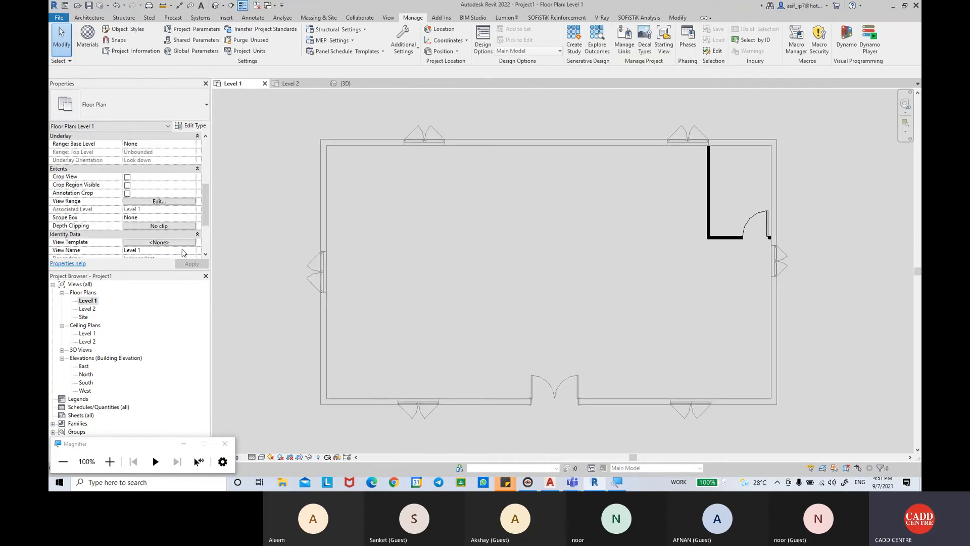
click(192, 243)
click(140, 251)
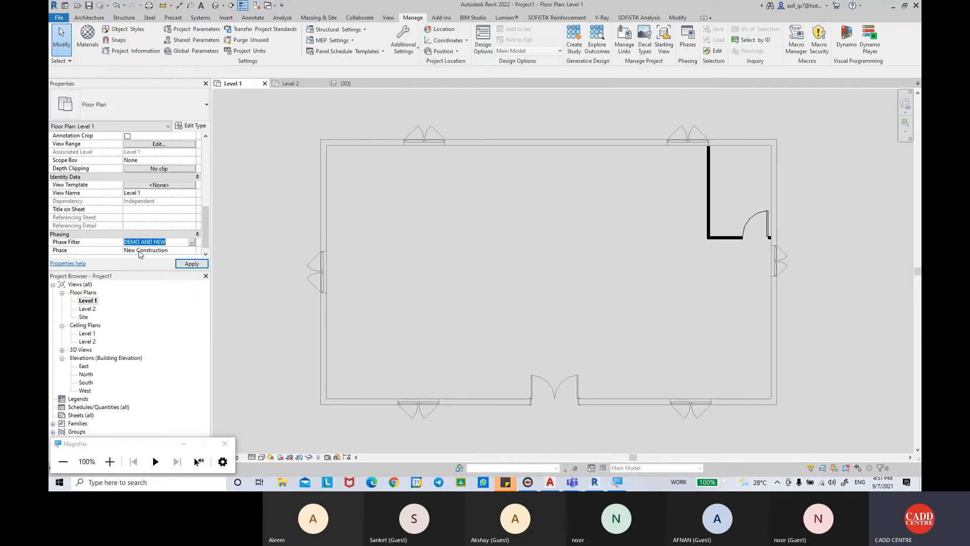
click(192, 263)
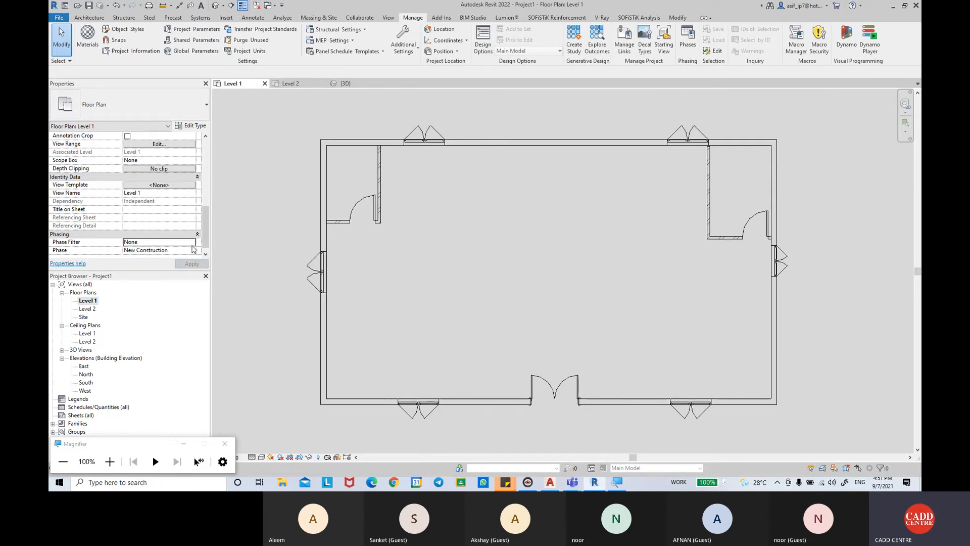
middle_drag(344, 248, 349, 243)
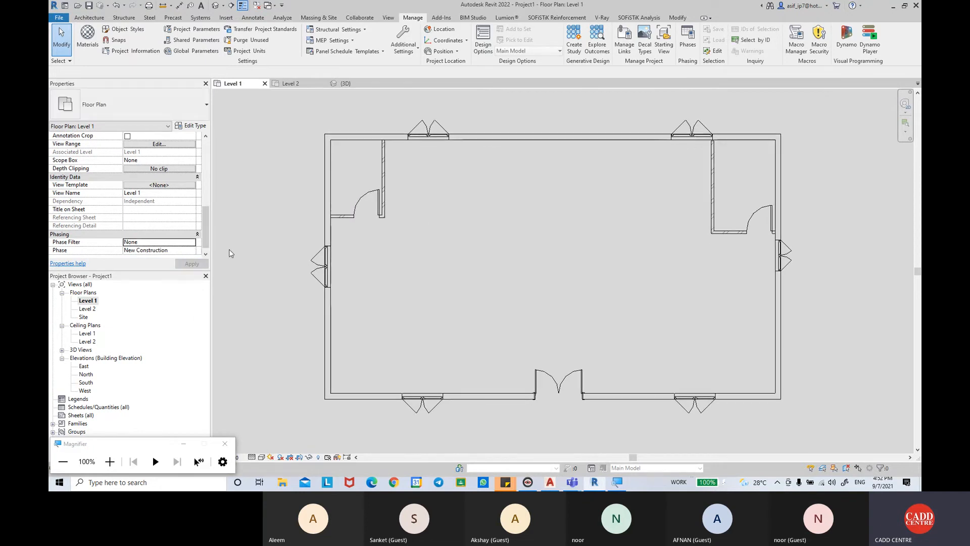
middle_drag(481, 190, 471, 187)
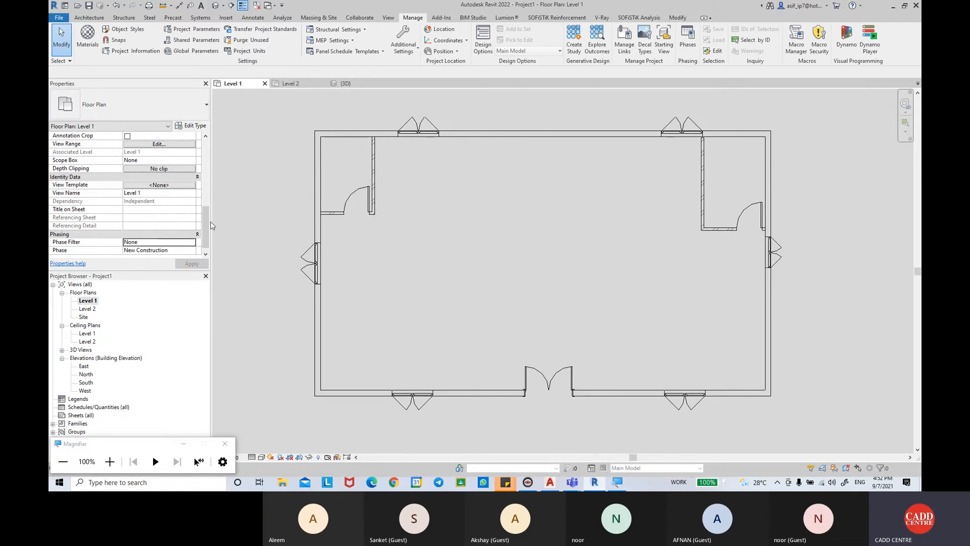
Step: Review the phase filters, including DEMO AND NEW, and the graphic overrides in the phasing settings
click(146, 245)
click(688, 41)
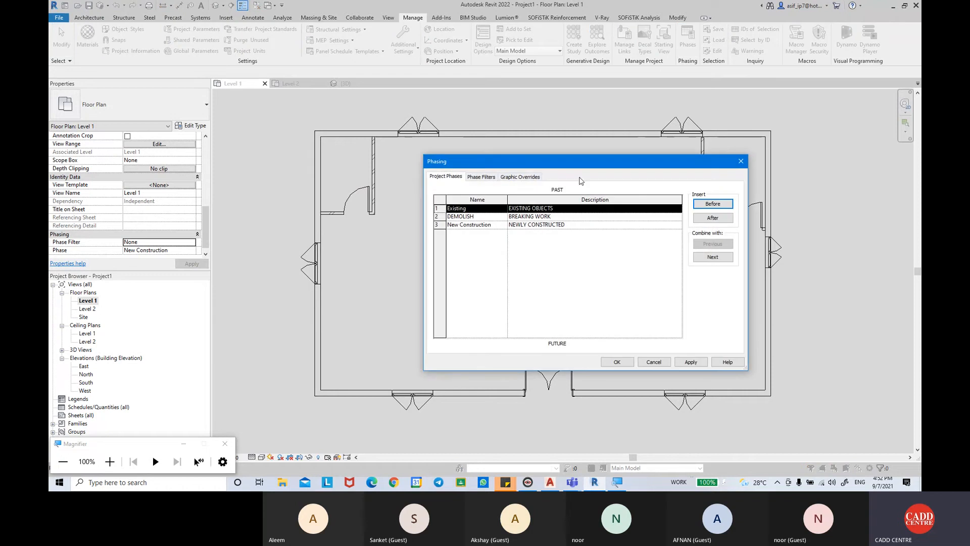
click(482, 176)
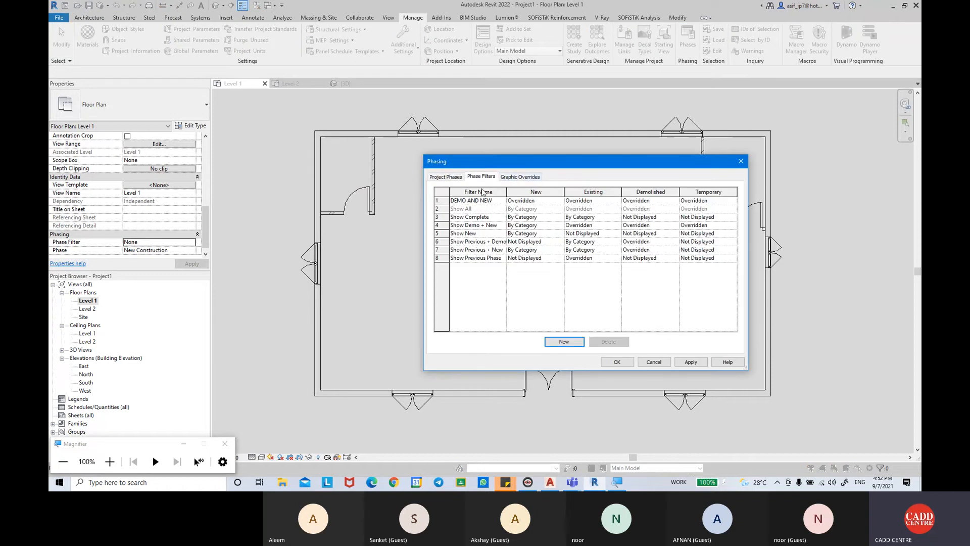
click(518, 176)
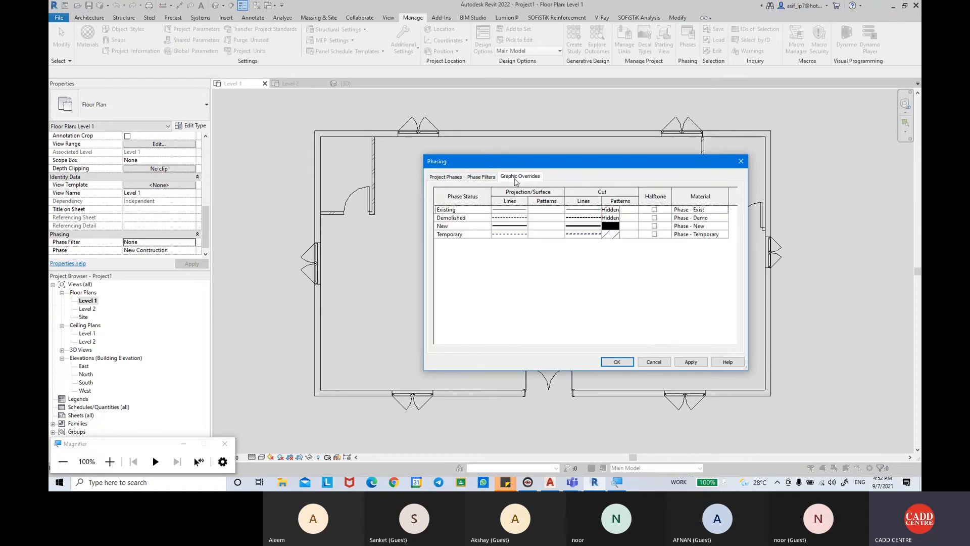
click(483, 179)
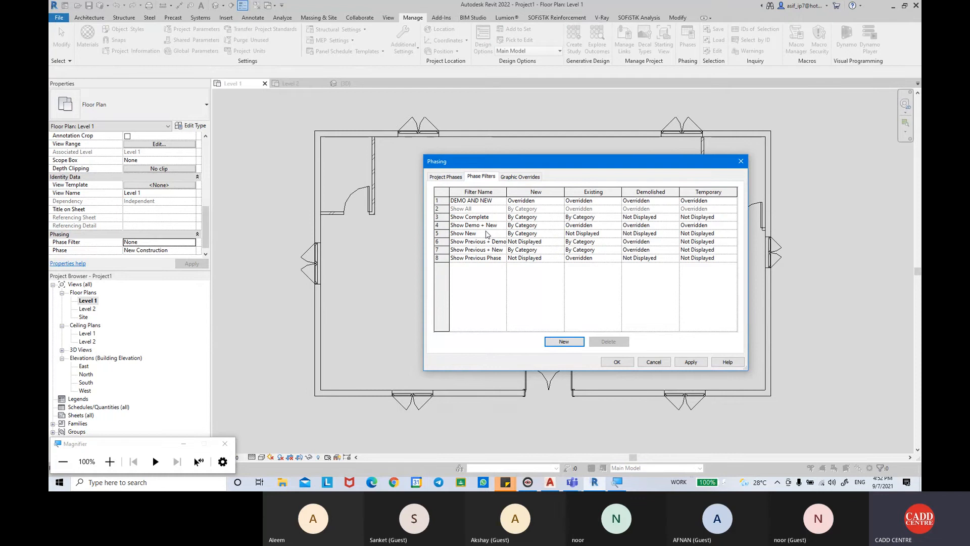
click(480, 201)
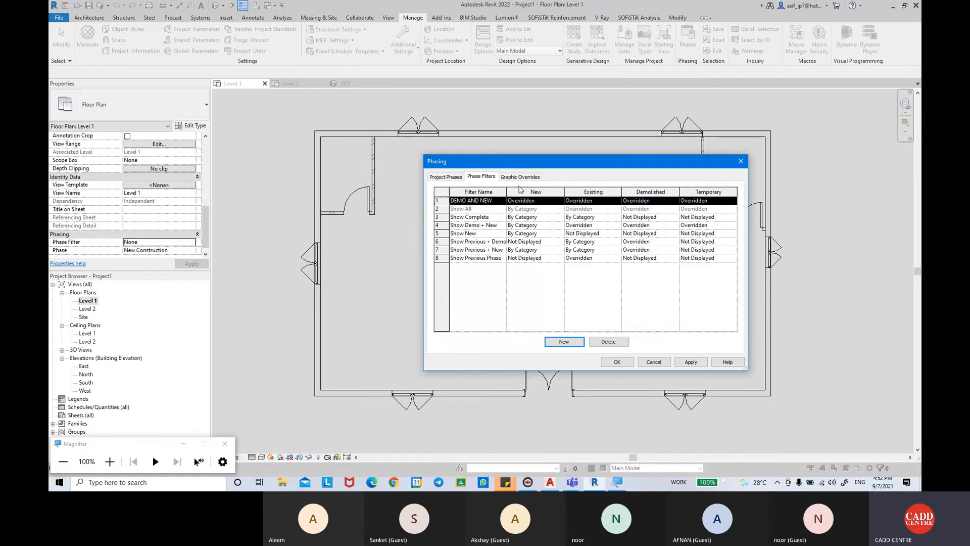
click(505, 177)
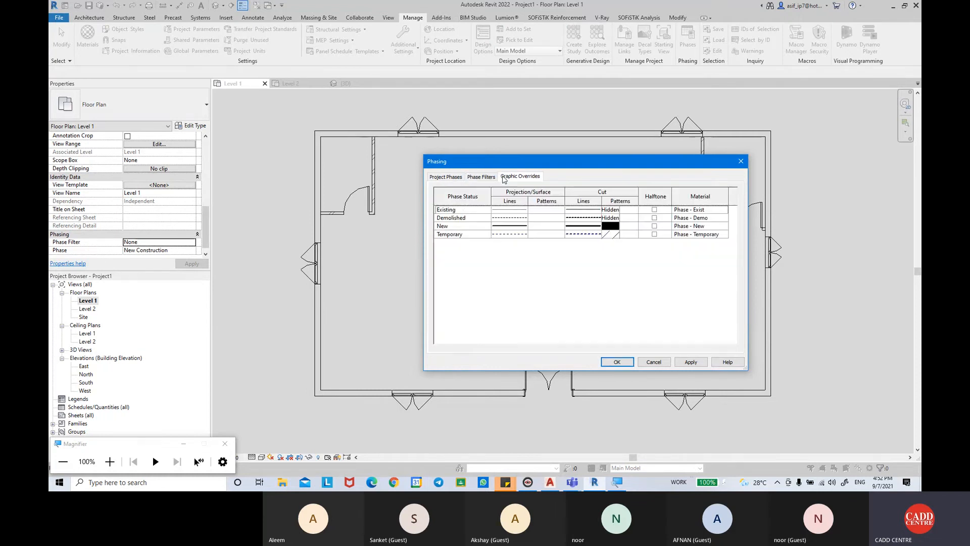
Step: Examine the graphic overrides of the New, Demolished, Existing and Temporary statuses, including the temporary cut pattern, and close the phasing settings
click(443, 226)
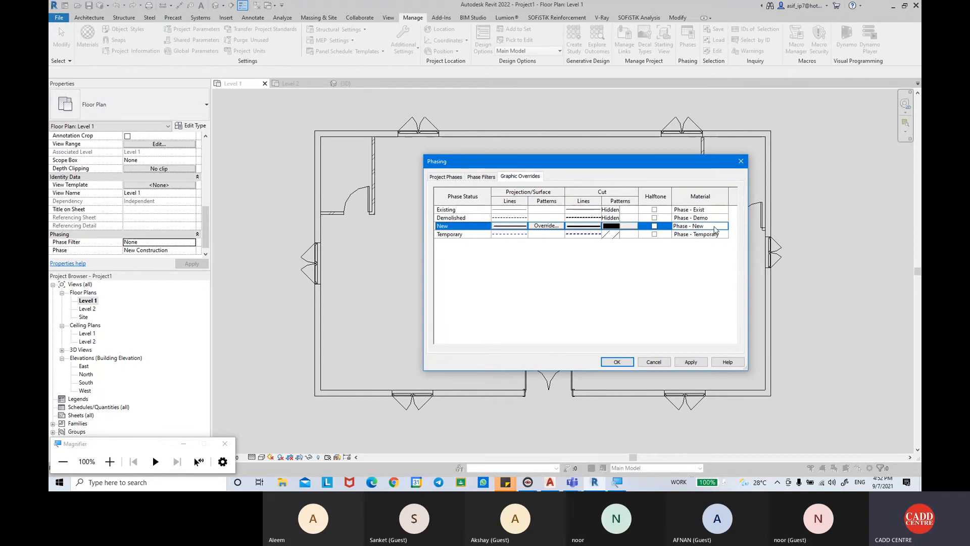
click(463, 220)
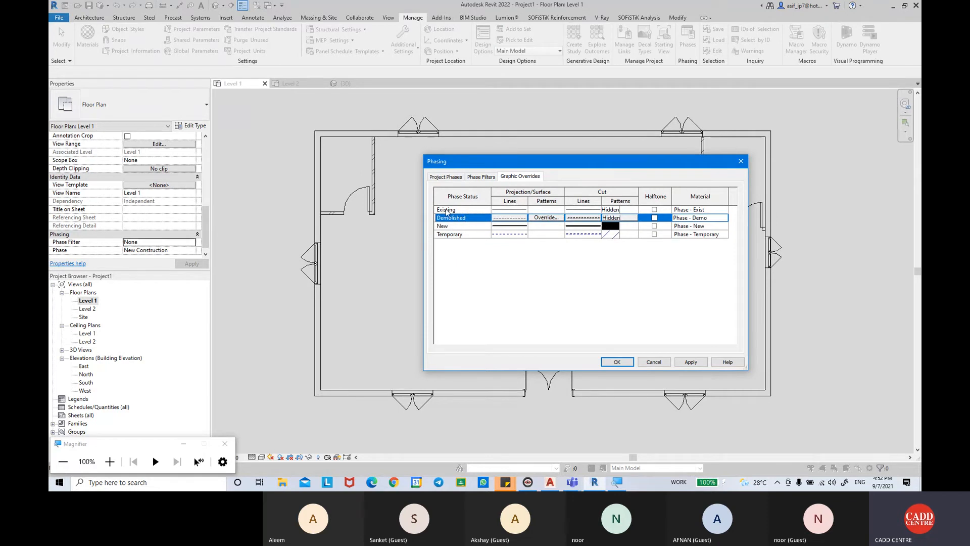
click(447, 211)
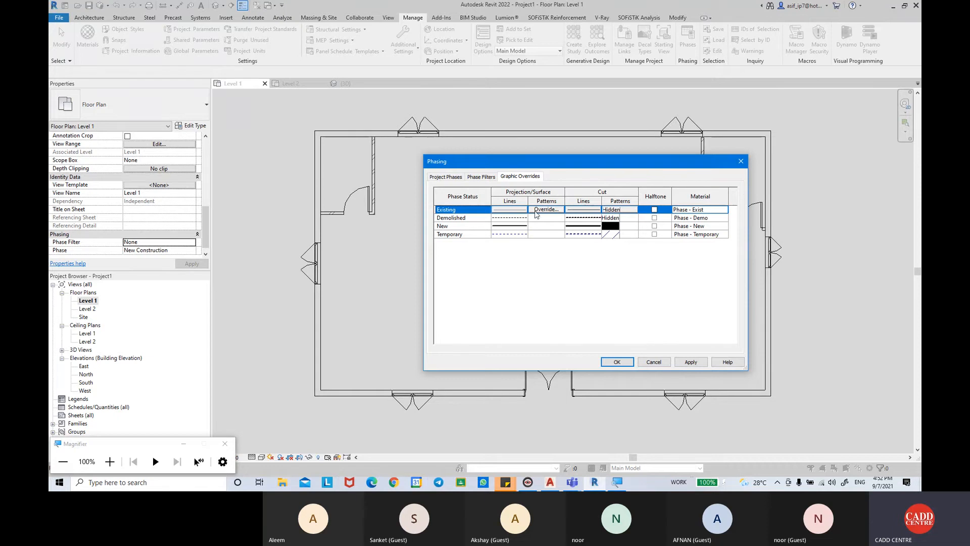
click(466, 236)
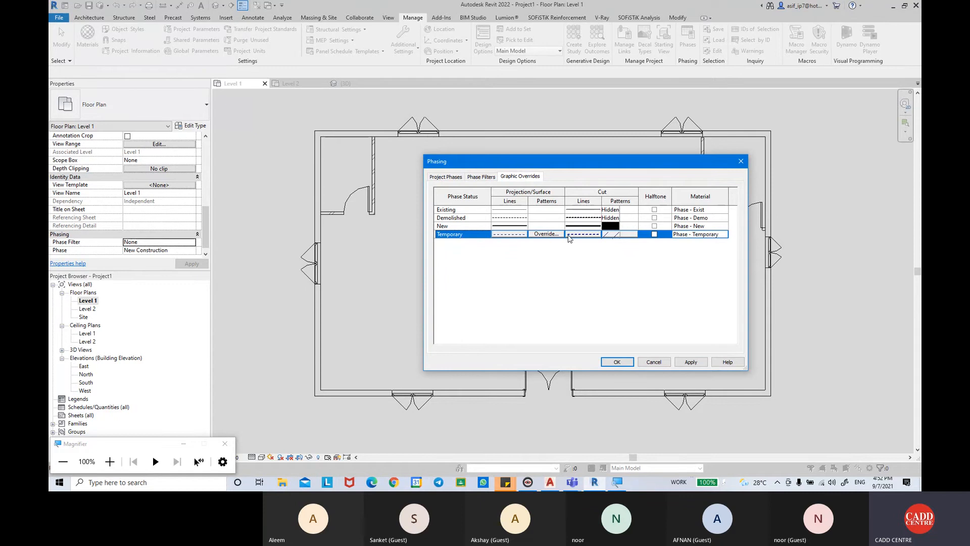
click(621, 235)
click(621, 234)
click(621, 319)
click(621, 364)
Step: Try the Existing and DEMOLISH phases on the Level 1 plan with the phase filter at None
click(189, 250)
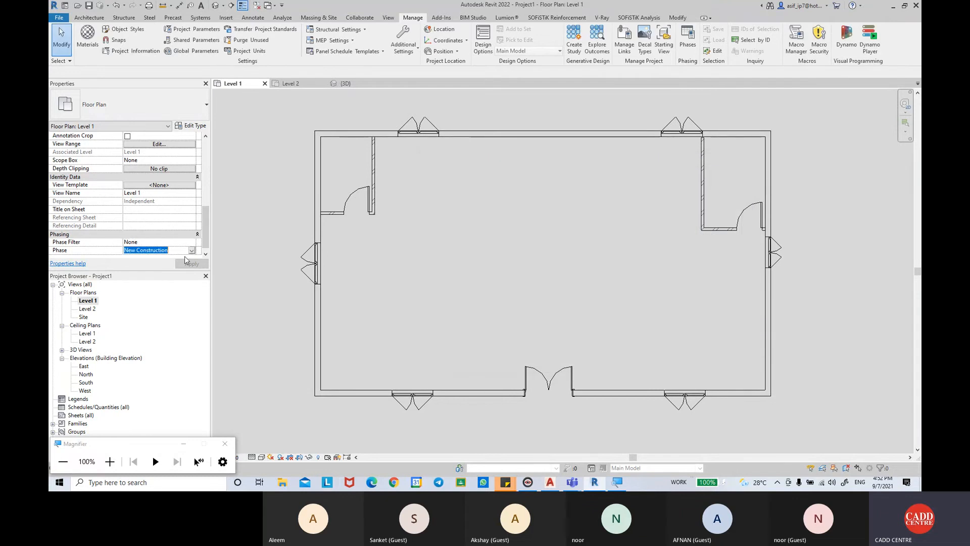
click(192, 250)
click(192, 259)
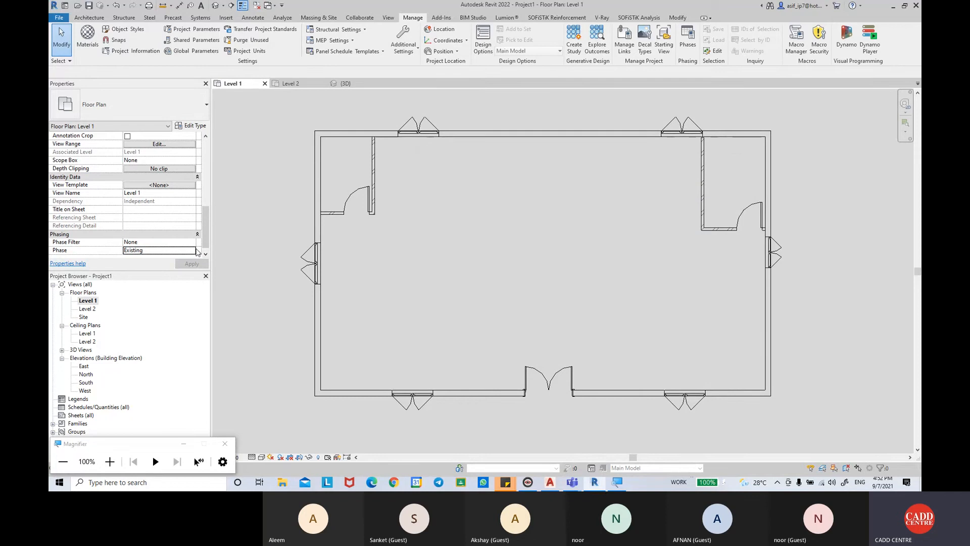
click(191, 250)
click(145, 266)
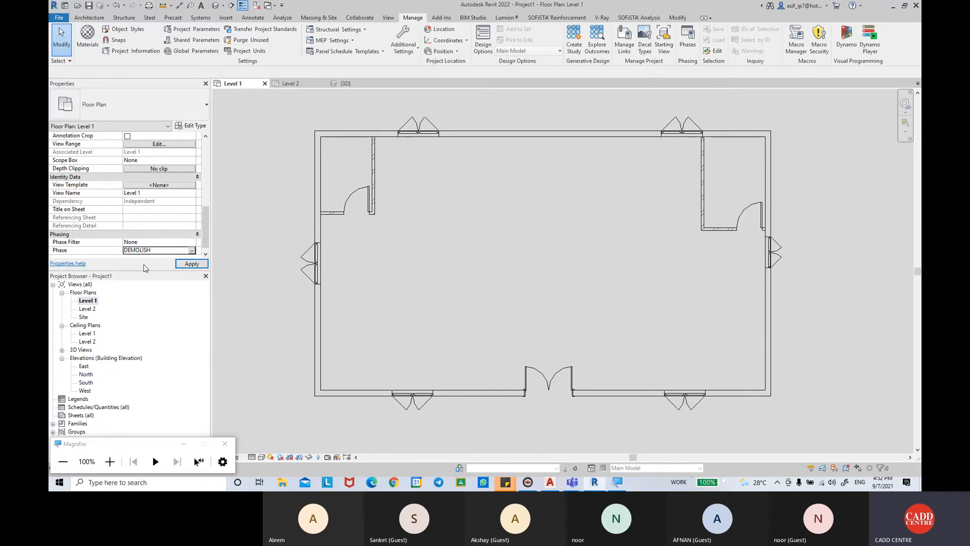
Step: Set the Level 1 plan's phase filter to Show All
click(192, 242)
click(141, 265)
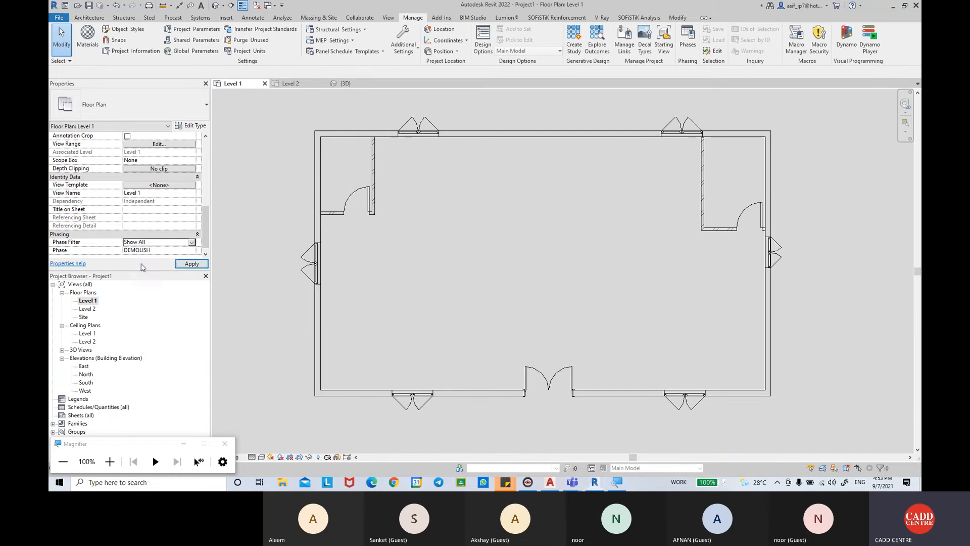
click(197, 250)
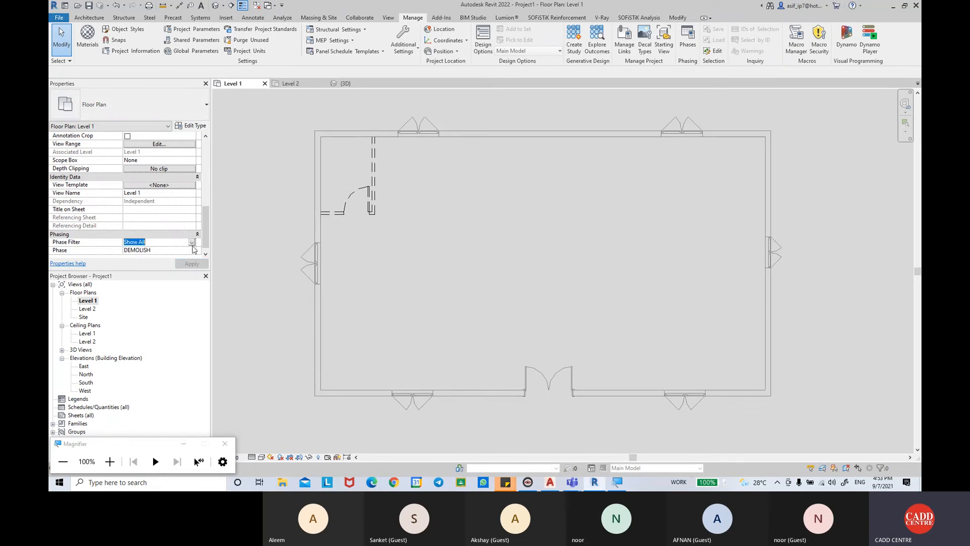
Step: Set the Level 1 plan's phase to Existing with the Show All filter
click(192, 250)
click(167, 258)
click(191, 265)
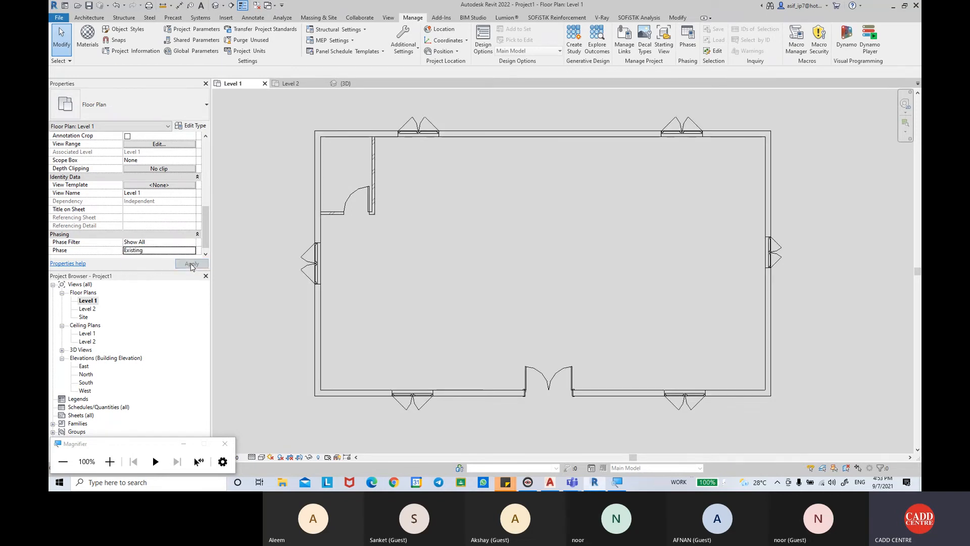
Step: Set the Level 1 plan's phase to New Construction with the Show All filter and view the plan
click(192, 250)
click(174, 271)
click(192, 264)
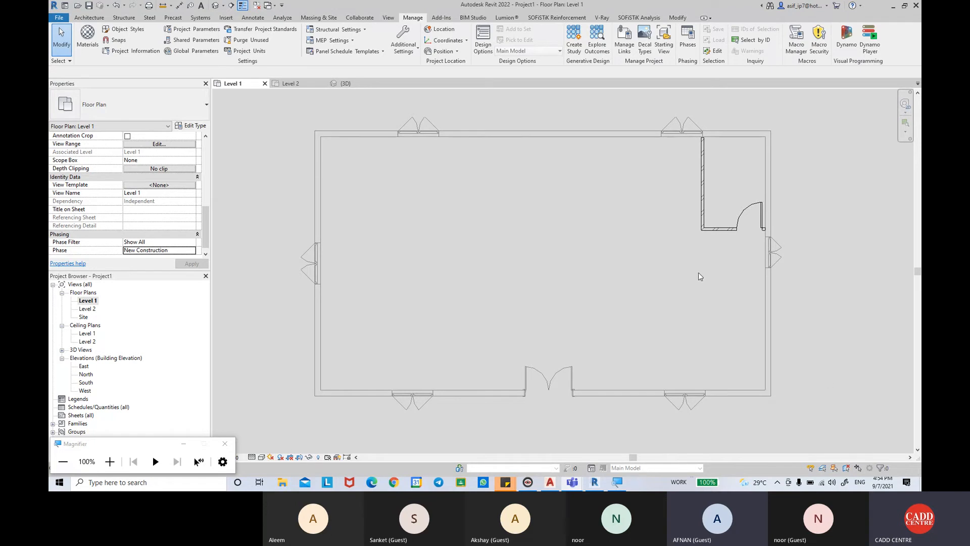
middle_drag(513, 260, 518, 280)
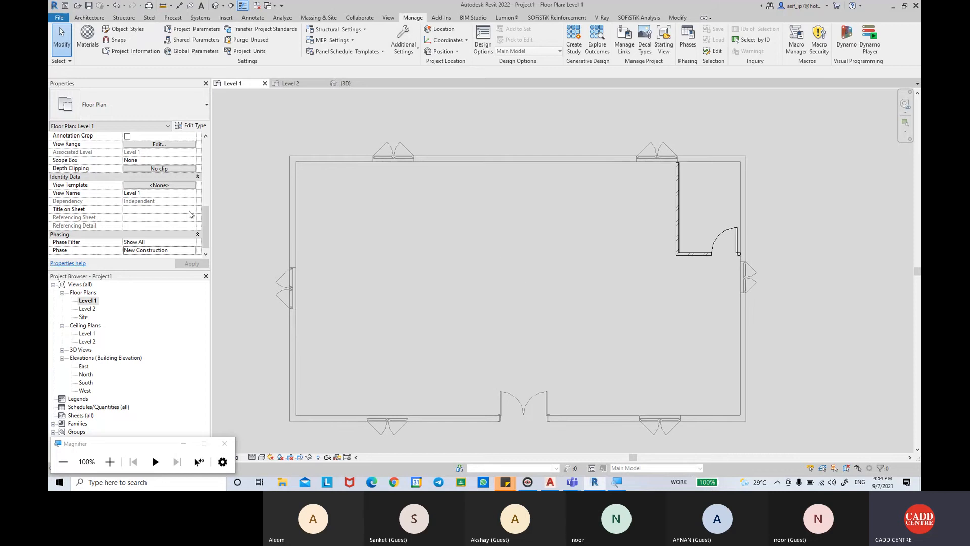
Step: Rename the Level 1 floor plan to Level 1 - NEW CONSTRUCTIONS without renaming the corresponding level and views
click(85, 302)
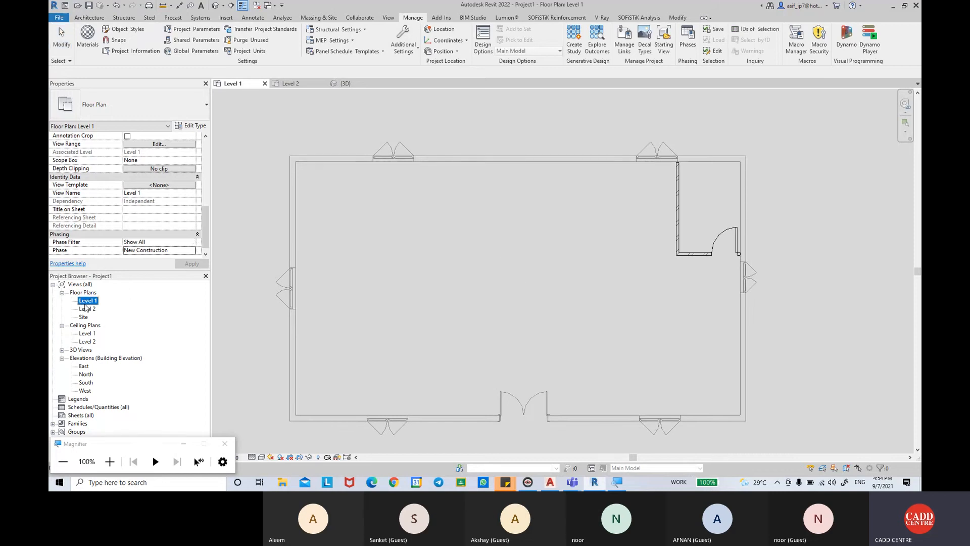
right_click(87, 302)
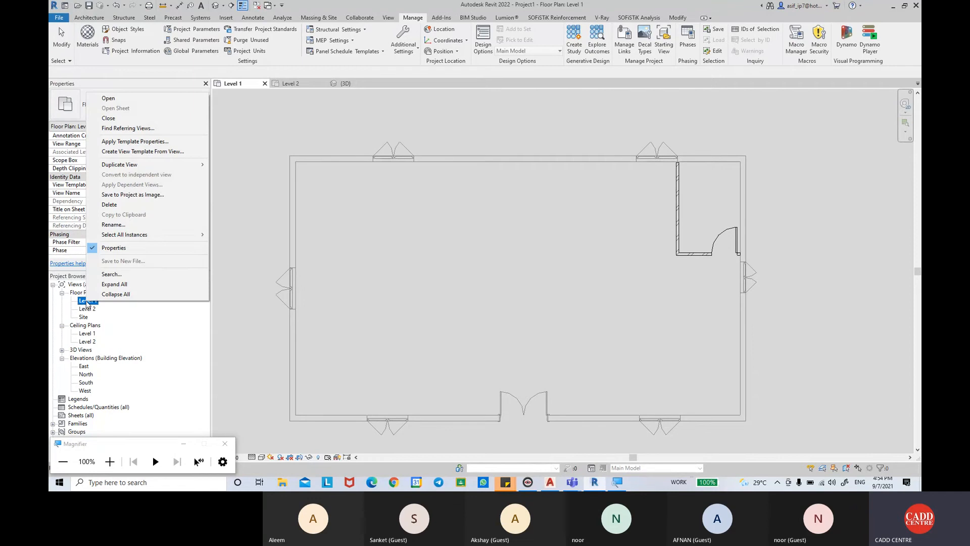
key(Escape)
key(Escape)
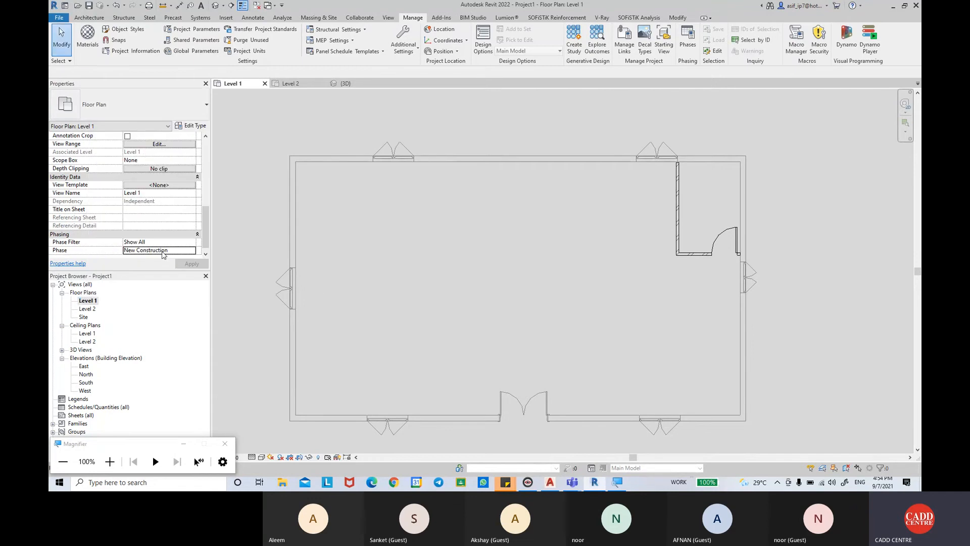
right_click(86, 302)
click(141, 226)
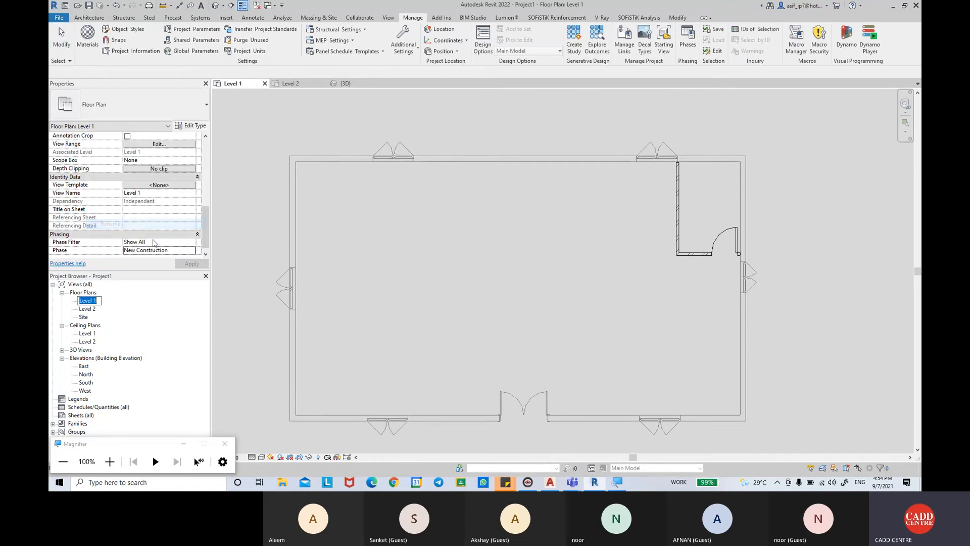
key(End)
text(- )
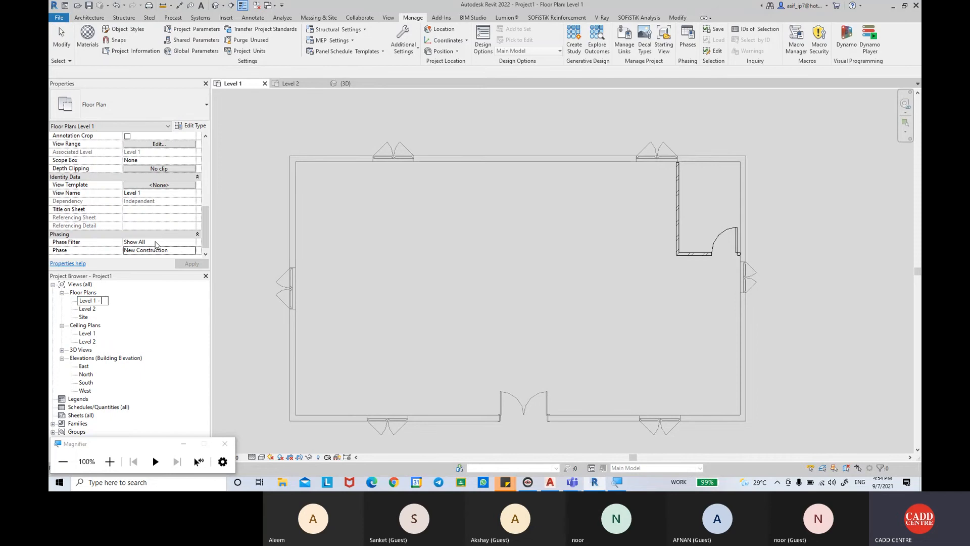
text(NEW CON)
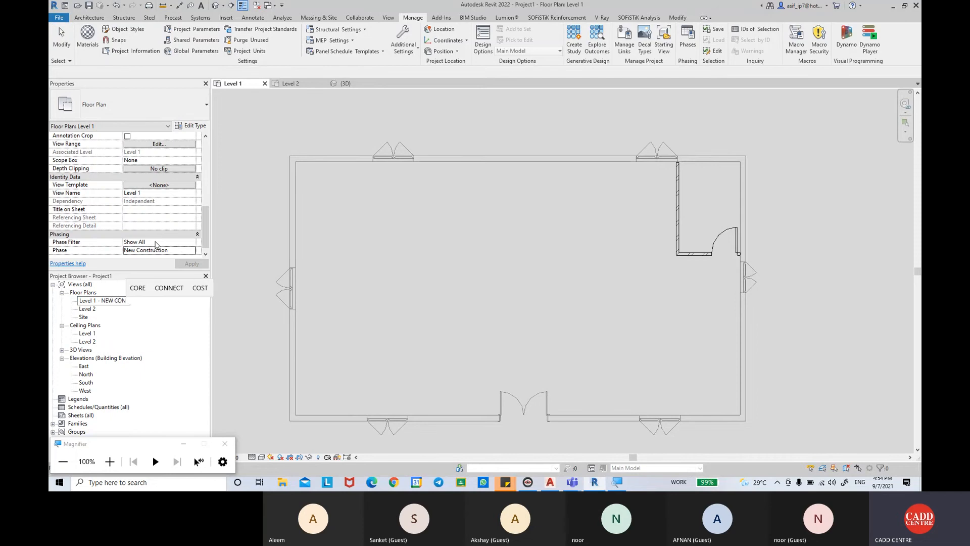
text(STRUCTIO)
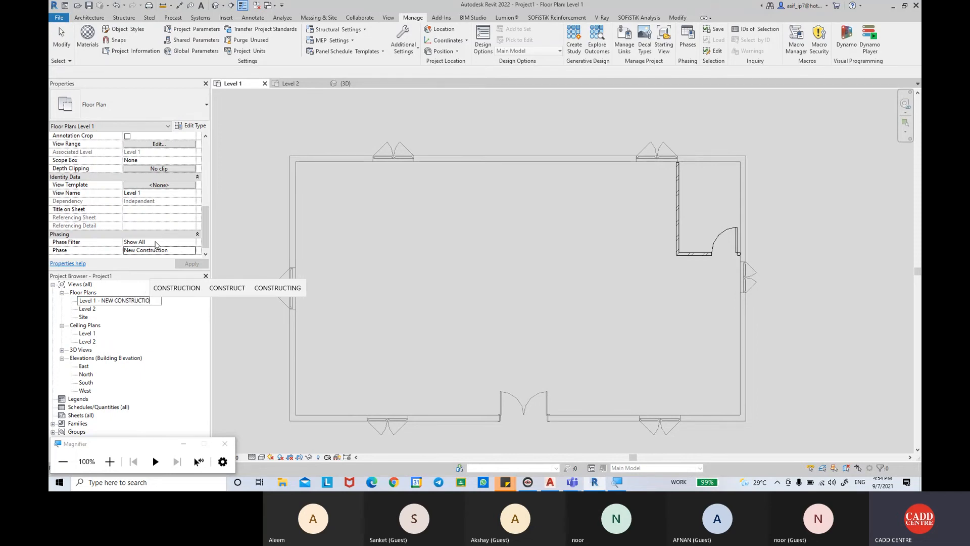
text(NS)
key(Return)
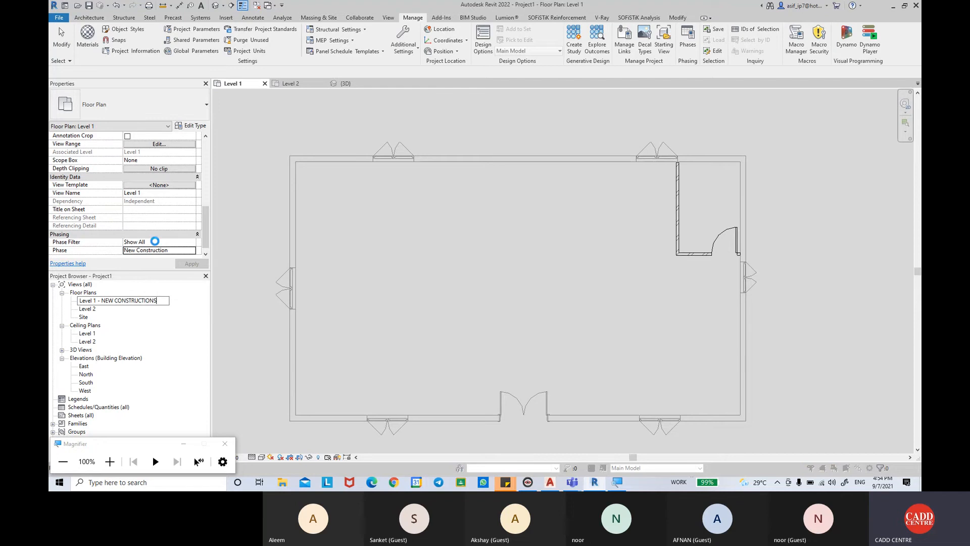
click(520, 247)
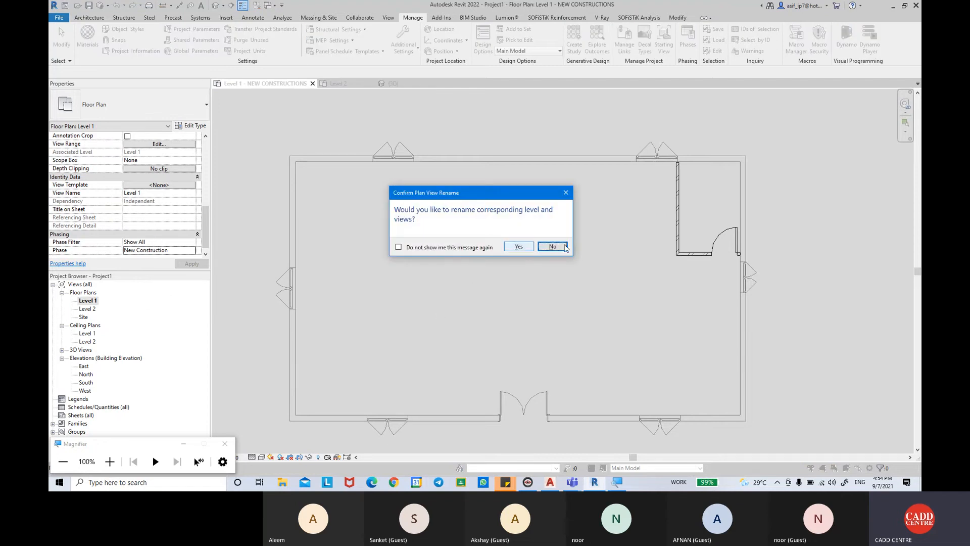
Step: Duplicate the Level 1 - NEW CONSTRUCTIONS plan and set the copy's phase to Existing
right_click(135, 302)
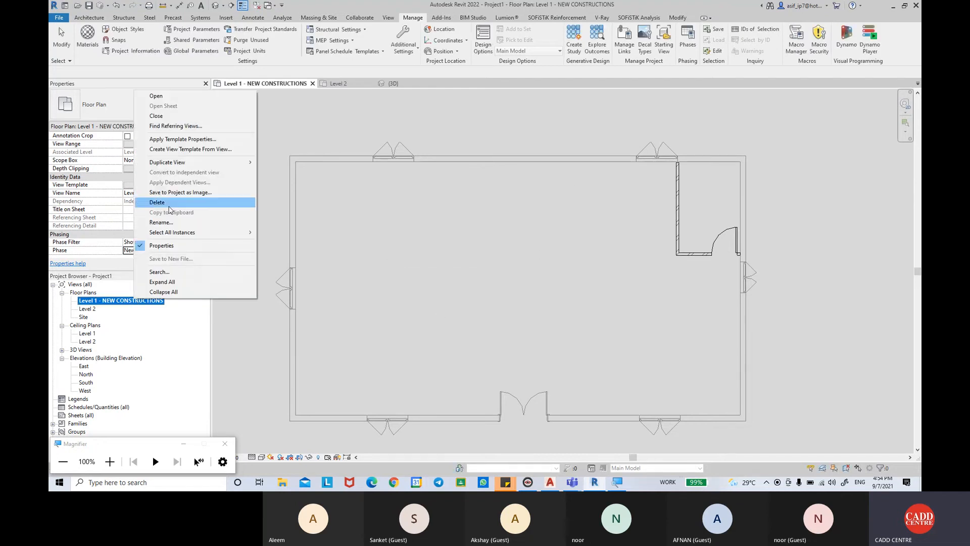
mouse_move(212, 162)
click(281, 163)
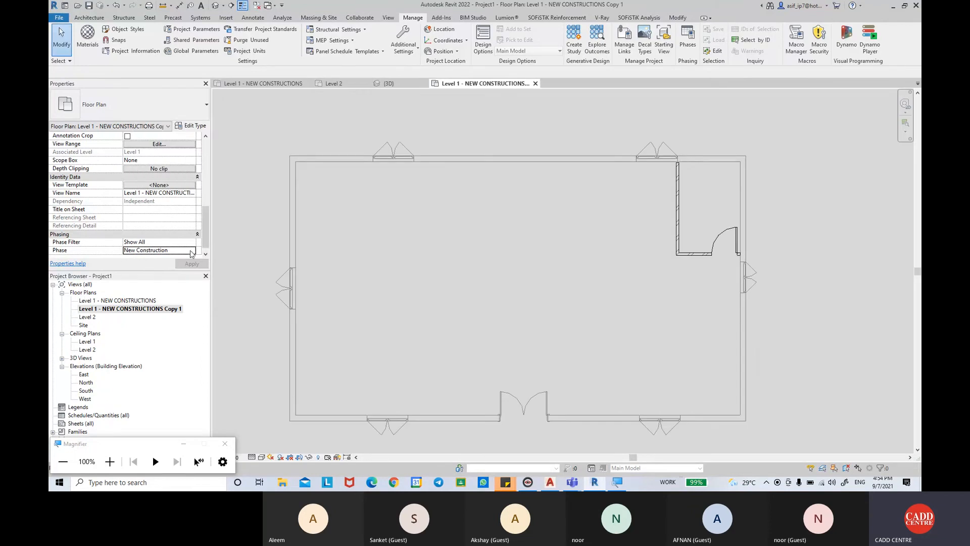
click(192, 250)
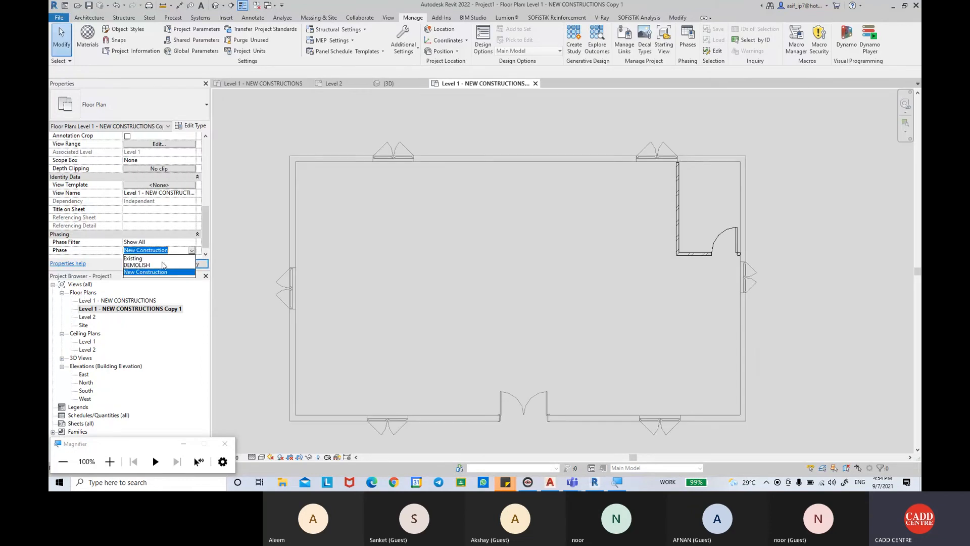
click(135, 258)
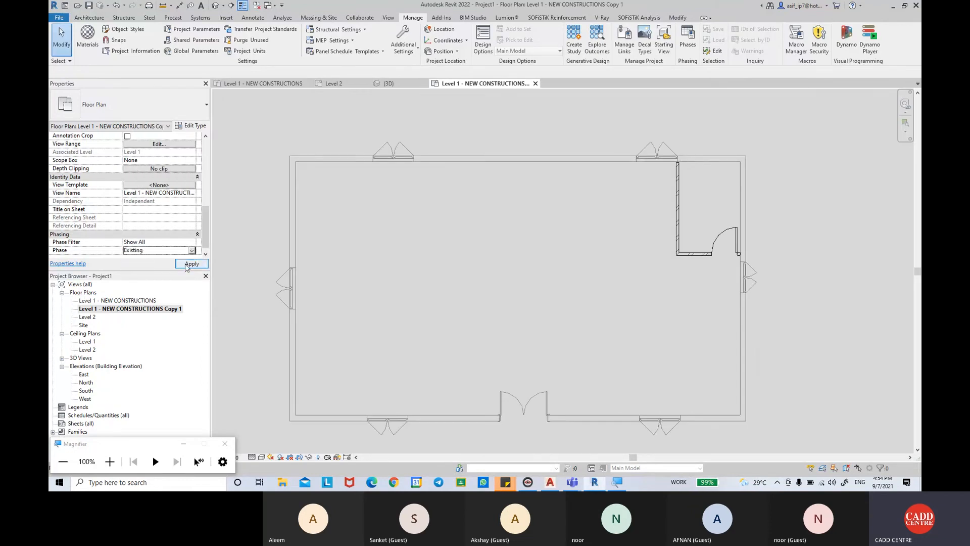
Step: Rename the duplicated floor plan to Level 1 - EXISTING
right_click(144, 307)
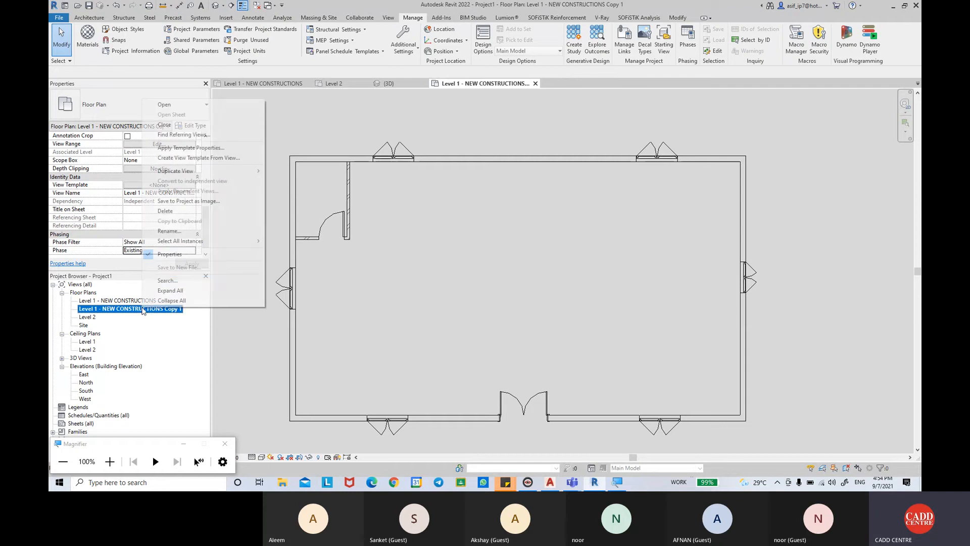
click(191, 231)
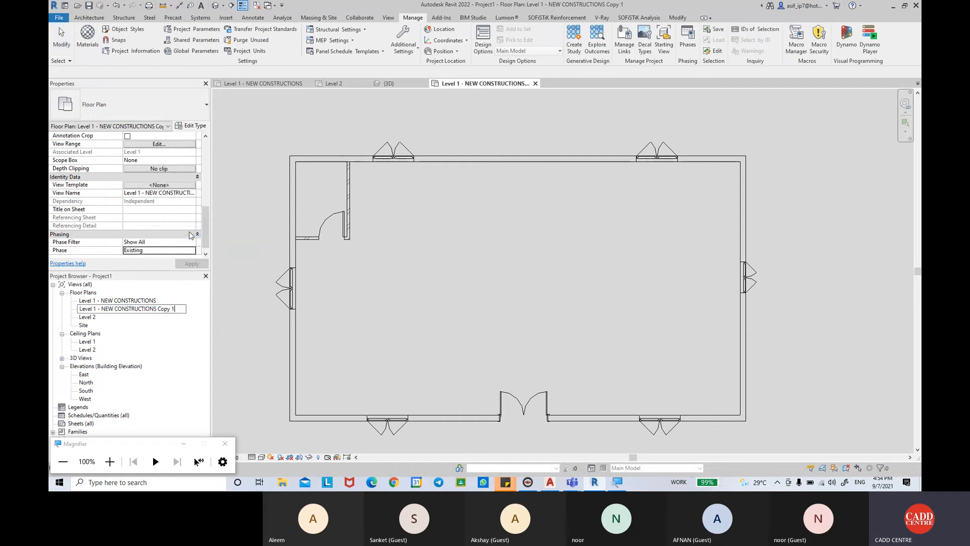
key(BackSpace)
key(BackSpace)
key(BackSpace)
key(BackSpace)
key(BackSpace)
key(BackSpace)
key(BackSpace)
key(BackSpace)
key(BackSpace)
key(BackSpace)
key(BackSpace)
key(BackSpace)
key(BackSpace)
key(BackSpace)
key(BackSpace)
key(BackSpace)
key(BackSpace)
key(BackSpace)
key(BackSpace)
key(BackSpace)
key(BackSpace)
key(BackSpace)
key(BackSpace)
key(BackSpace)
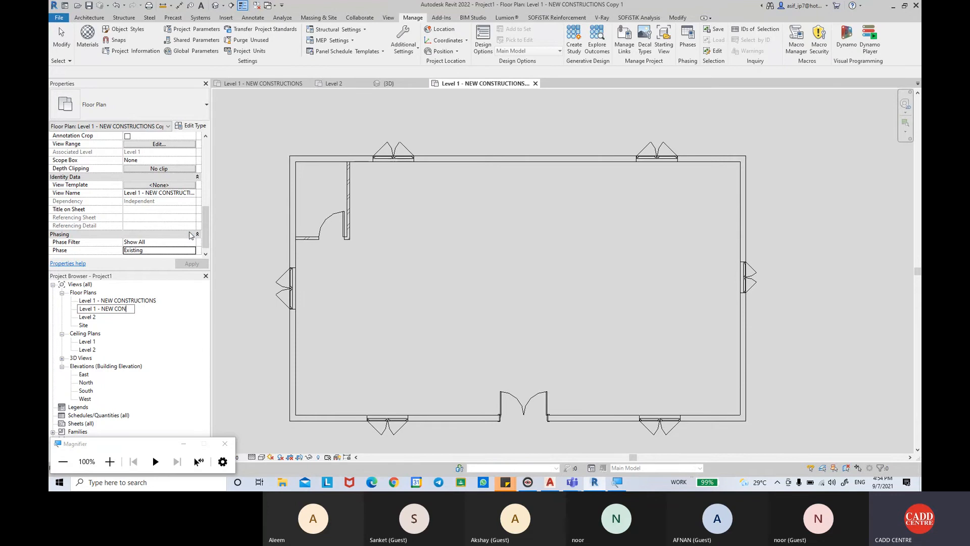
text(EXISTING)
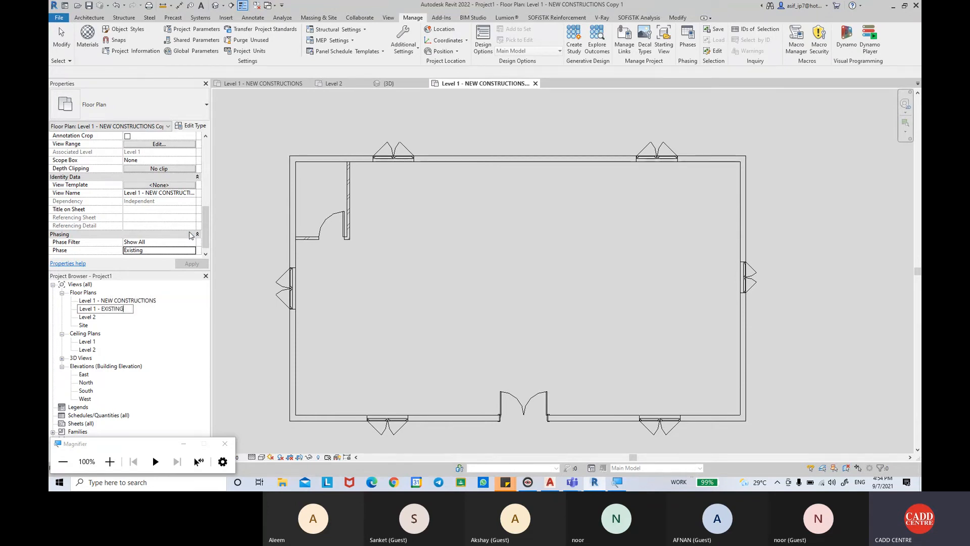
key(Return)
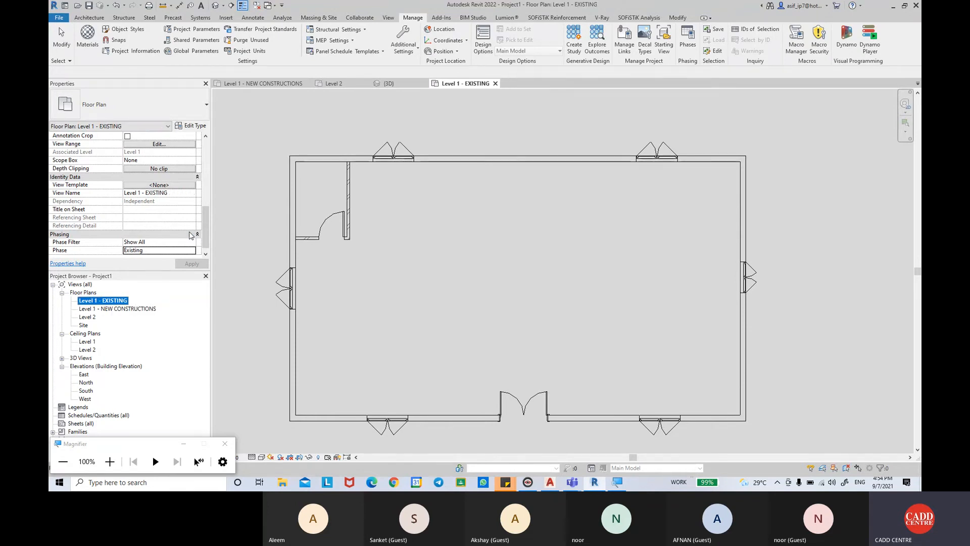
Step: Duplicate the Level 1 - NEW CONSTRUCTIONS floor plan again
click(108, 309)
right_click(108, 309)
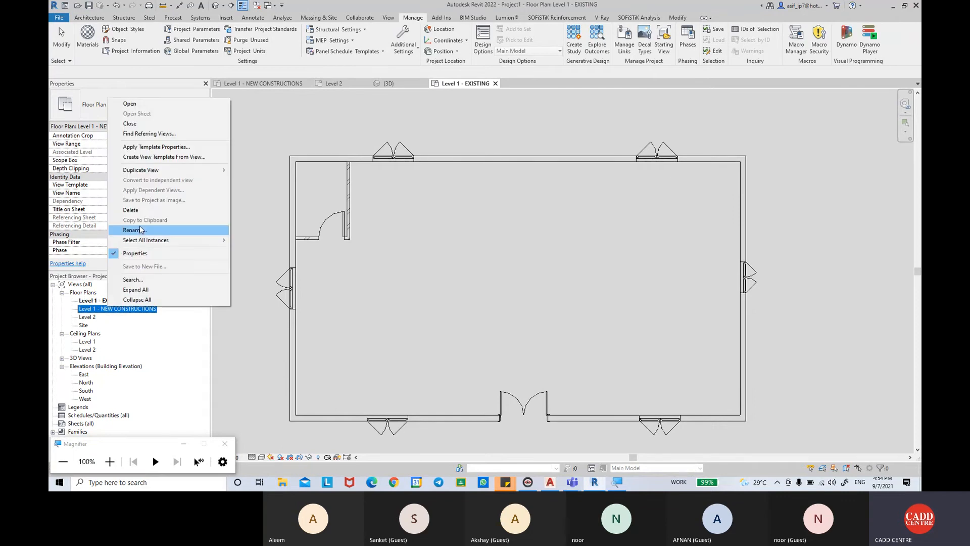
mouse_move(168, 245)
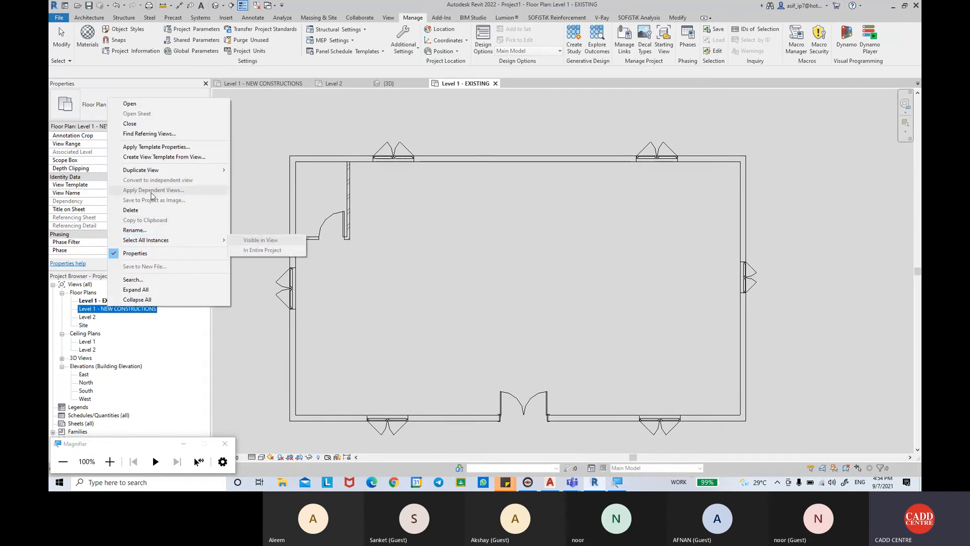
click(164, 314)
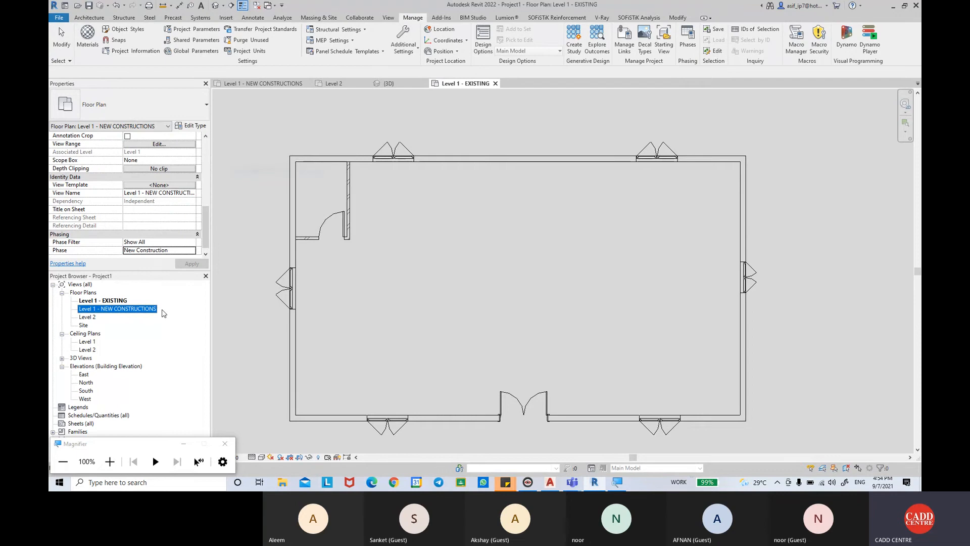
Step: Rename the new copy of the Level 1 - NEW CONSTRUCTIONS plan to Level 1 - DEMO
right_click(119, 317)
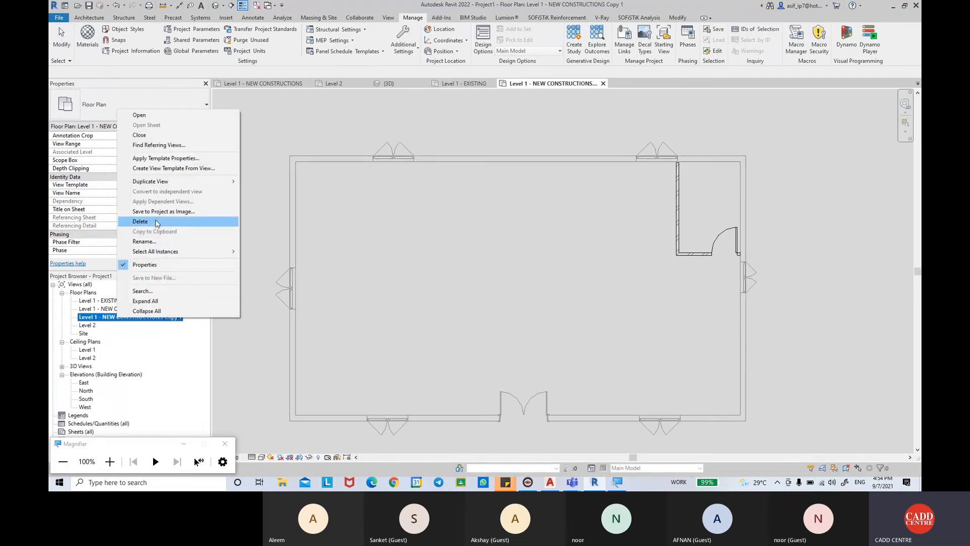
click(156, 244)
key(Right)
key(BackSpace)
key(BackSpace)
key(BackSpace)
key(BackSpace)
key(BackSpace)
key(BackSpace)
key(BackSpace)
key(BackSpace)
key(BackSpace)
key(BackSpace)
key(BackSpace)
key(BackSpace)
key(BackSpace)
key(BackSpace)
key(BackSpace)
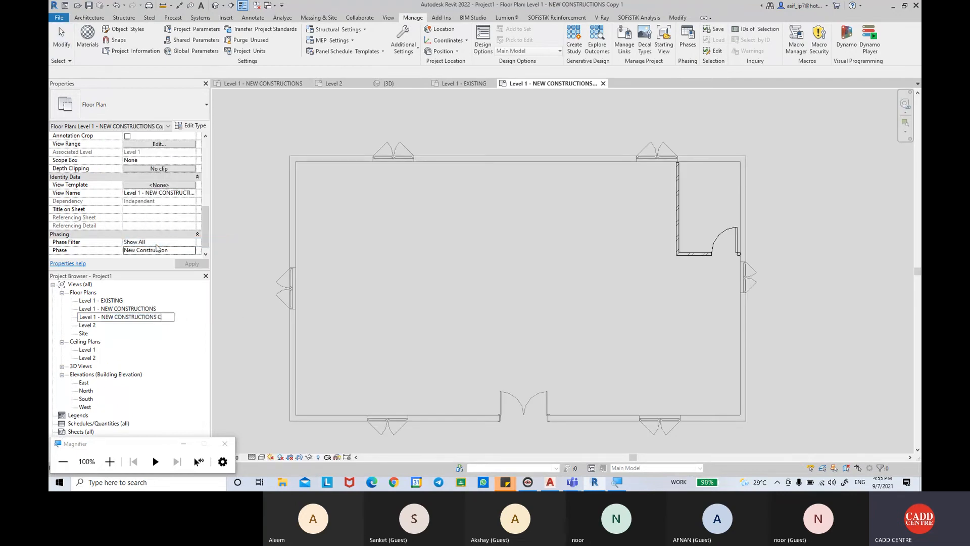
key(BackSpace)
key(BackSpace)
key(BackSpace)
key(BackSpace)
key(BackSpace)
key(BackSpace)
key(BackSpace)
key(BackSpace)
key(BackSpace)
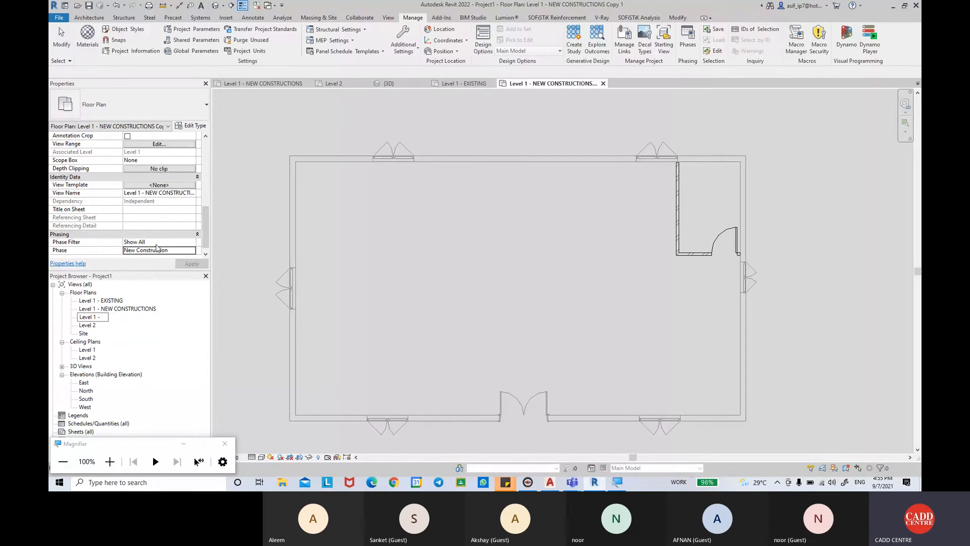
text(DEMO)
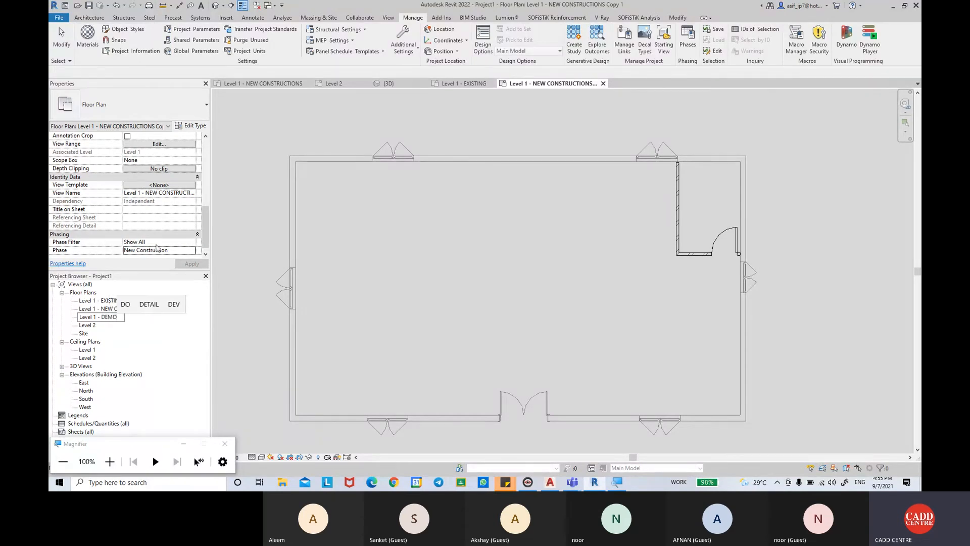
key(Return)
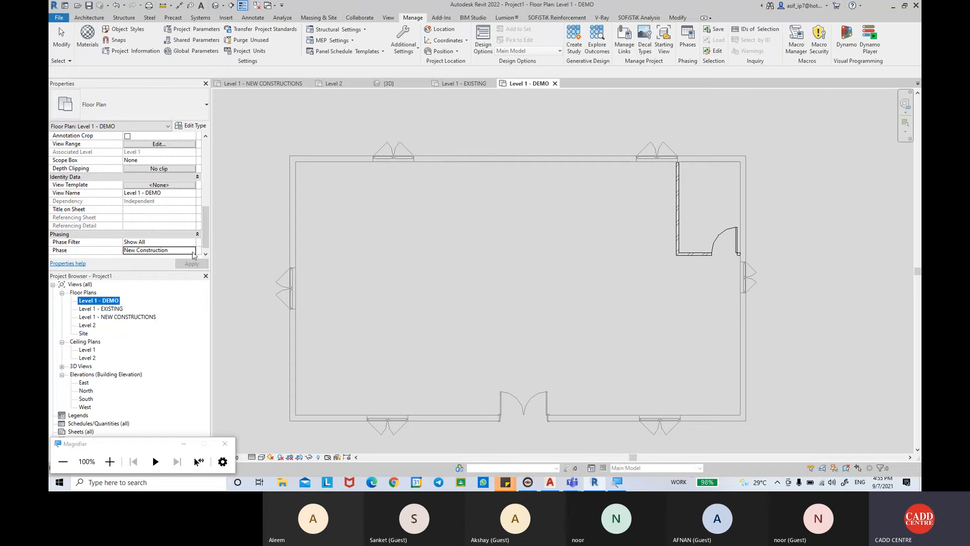
Step: Set the phase of the Level 1 - DEMO plan to DEMOLISH
click(192, 251)
click(142, 266)
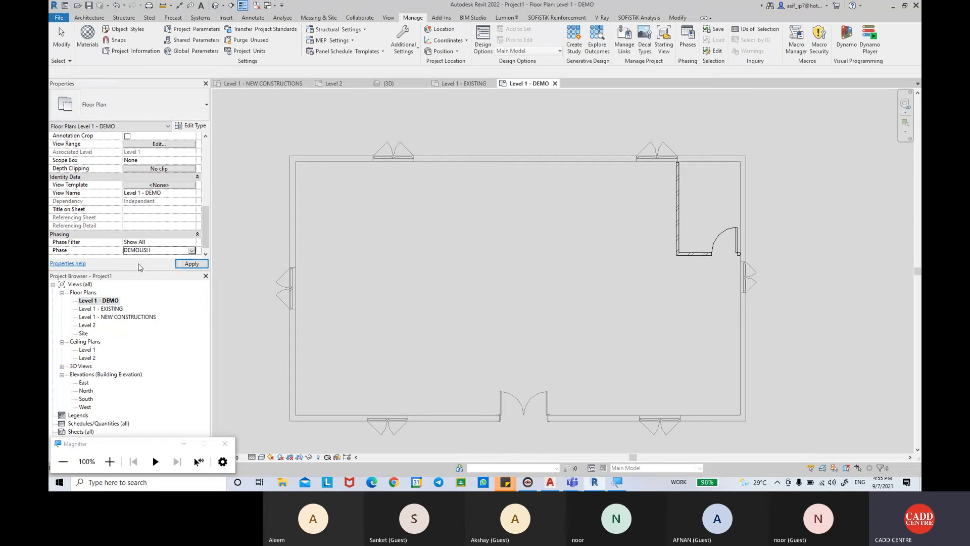
click(180, 266)
Step: View the Level 1 - DEMO, Level 1 - EXISTING and Level 1 - NEW CONSTRUCTIONS plans in turn
click(110, 302)
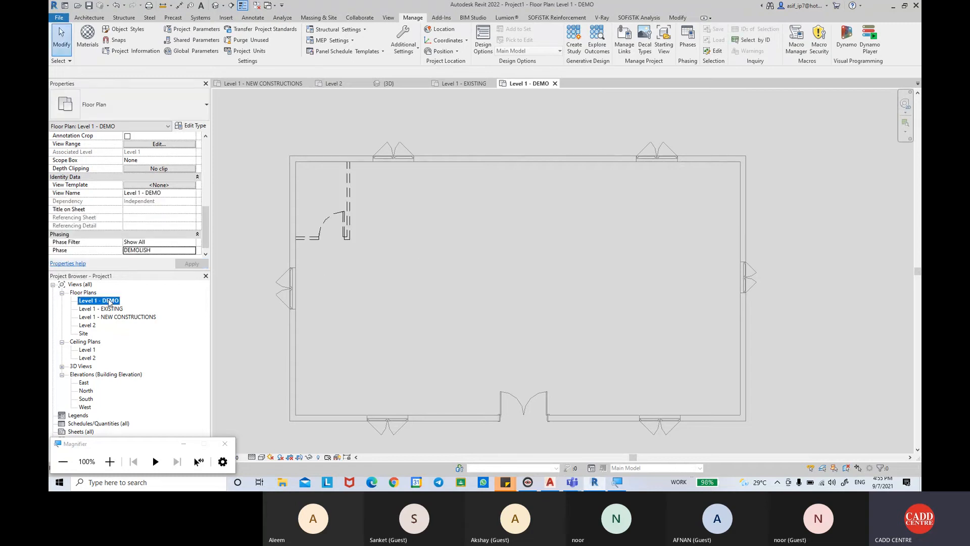
double_click(110, 308)
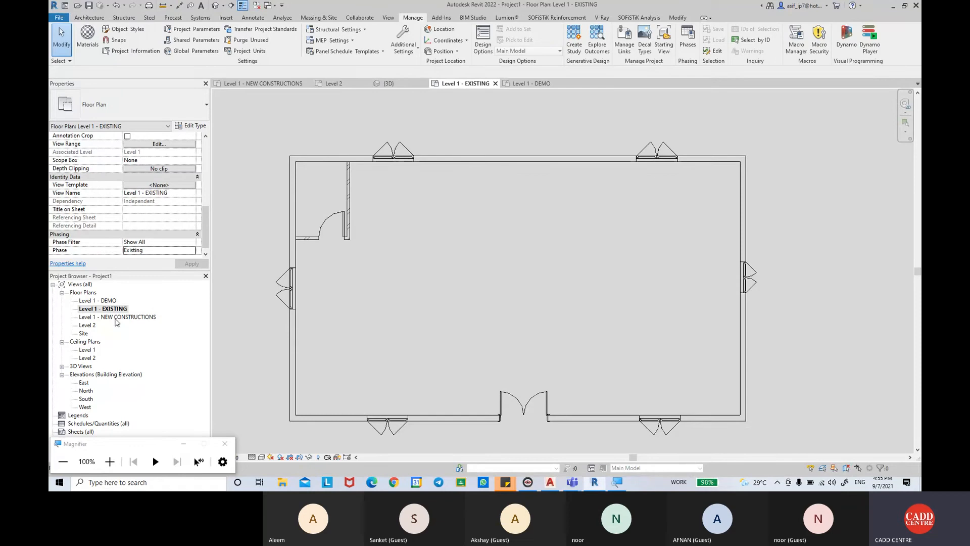
double_click(116, 319)
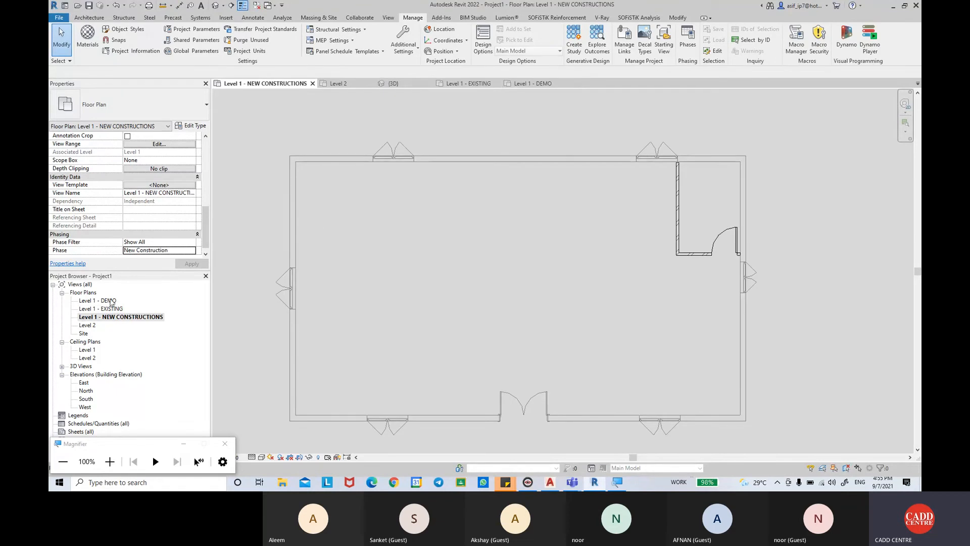
Step: Close the Level 2 and 3D views and tile the three remaining Level 1 plans
click(370, 83)
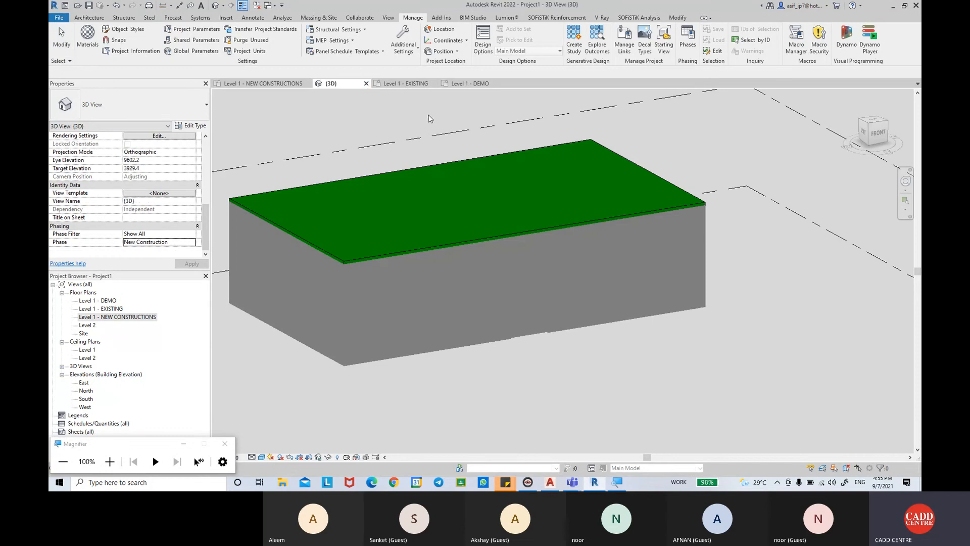
click(366, 83)
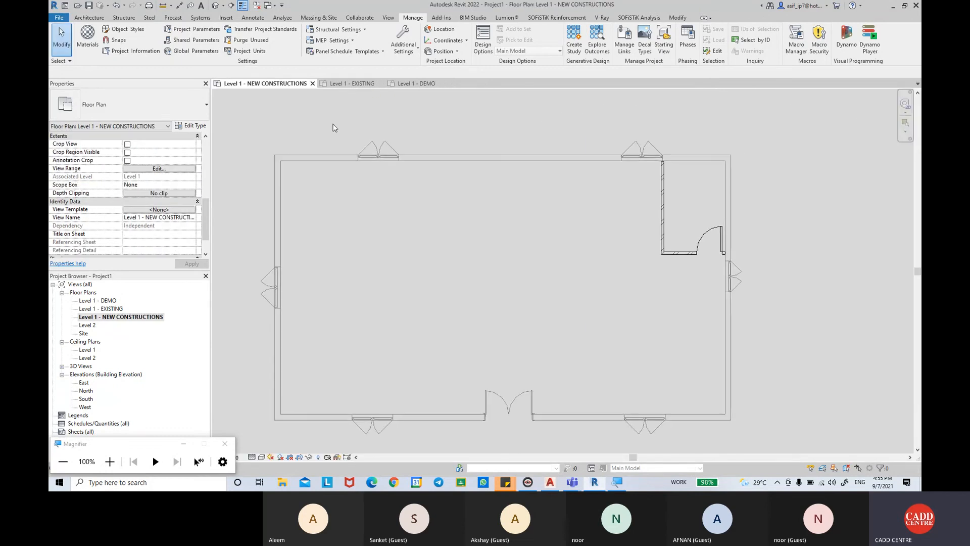
key(w)
key(t)
Step: Fit the whole building in each tiled Level 1 plan to compare the new construction, existing and demolition phases
scroll(353, 138, down, 4)
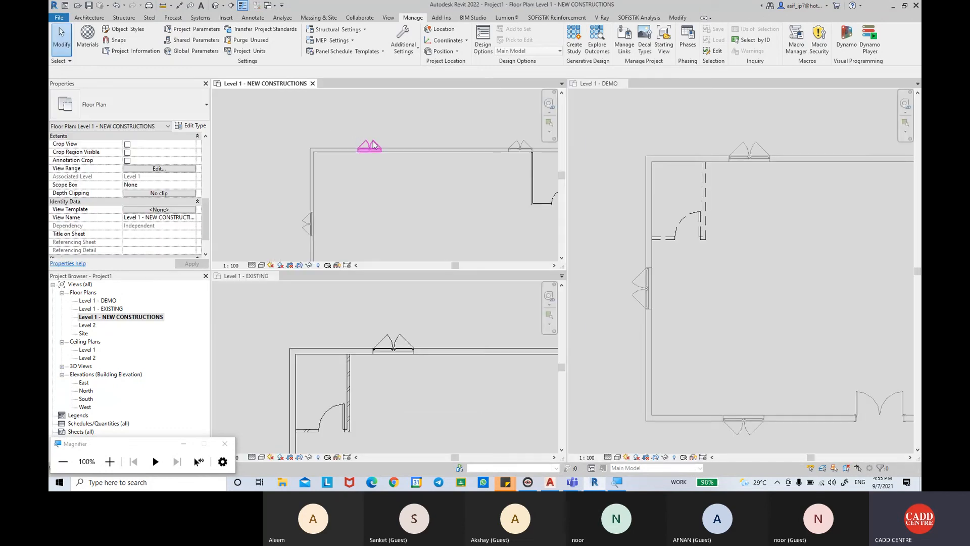
scroll(430, 169, up, 1)
middle_drag(439, 178, 418, 157)
click(342, 299)
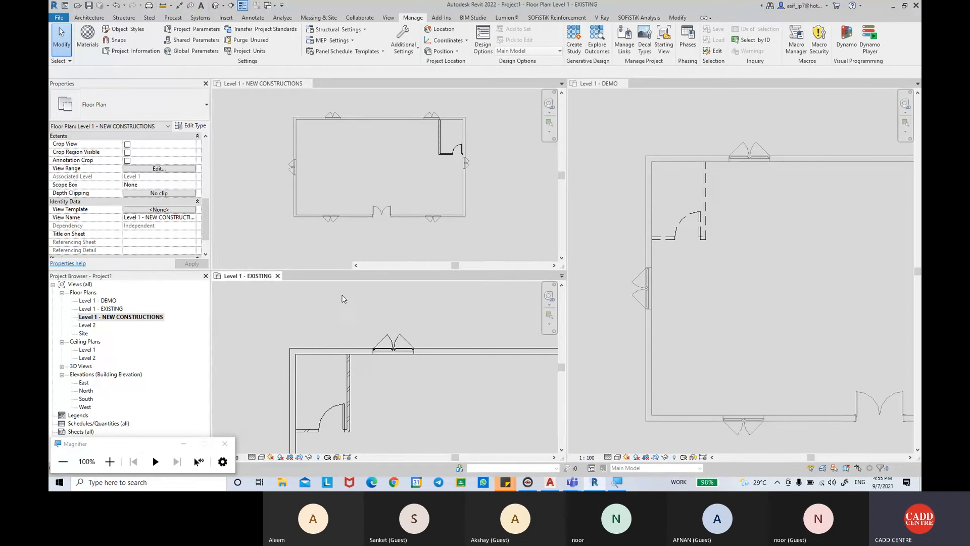
scroll(345, 301, down, 4)
middle_drag(355, 302, 277, 306)
scroll(695, 137, down, 4)
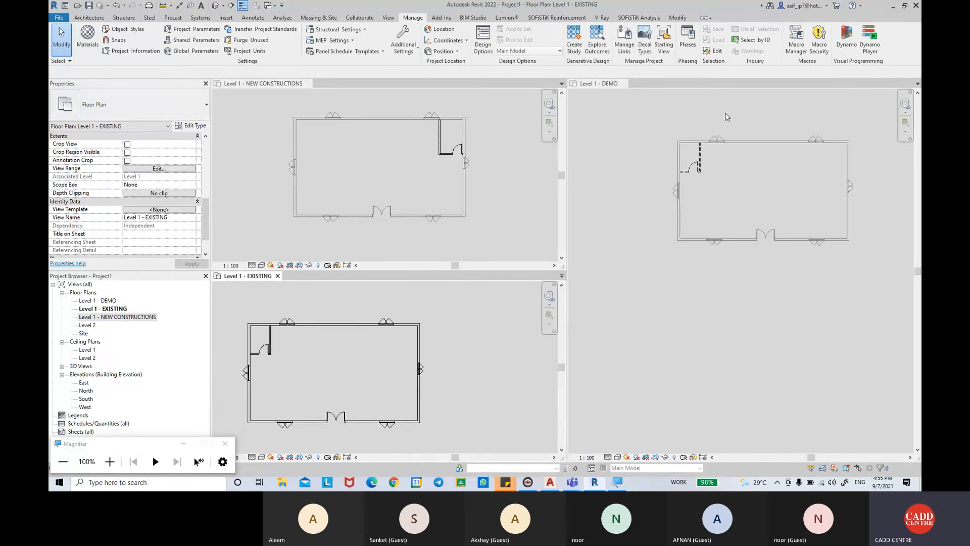
Step: Compare the tiled Level 1 - DEMO, Level 1 - EXISTING and Level 1 - NEW CONSTRUCTIONS plans, centring the building in each
click(638, 147)
scroll(690, 133, up, 2)
middle_drag(698, 134, 655, 176)
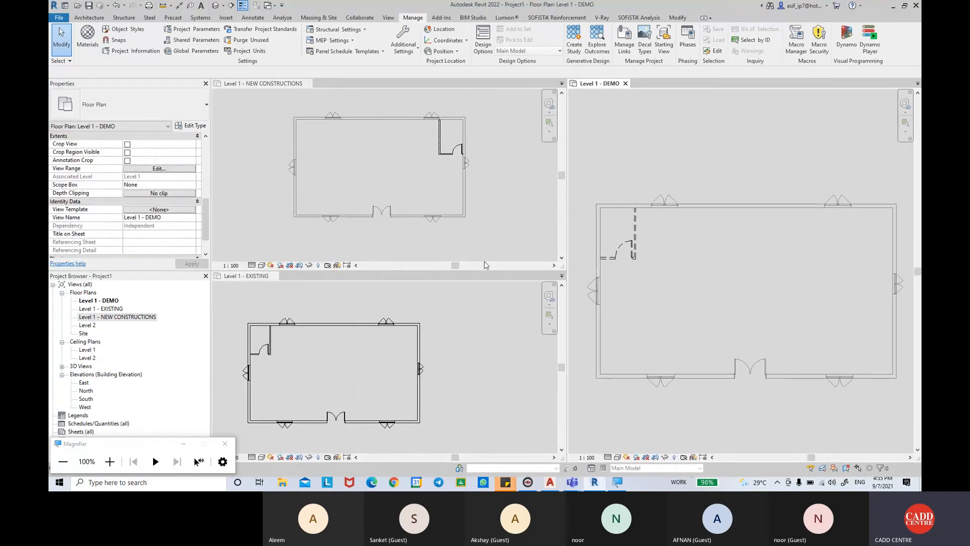
click(470, 336)
middle_drag(450, 336, 496, 327)
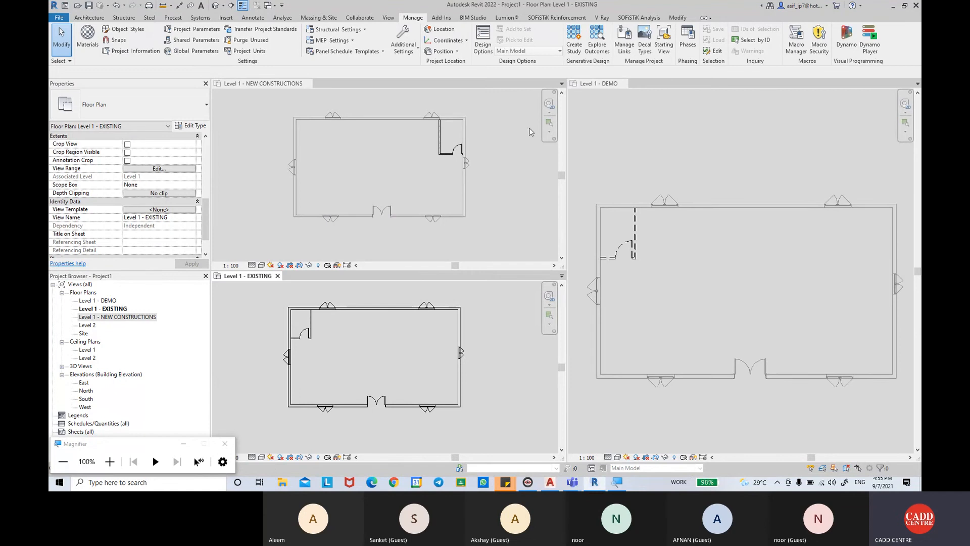
click(496, 152)
middle_drag(496, 151, 488, 157)
click(695, 133)
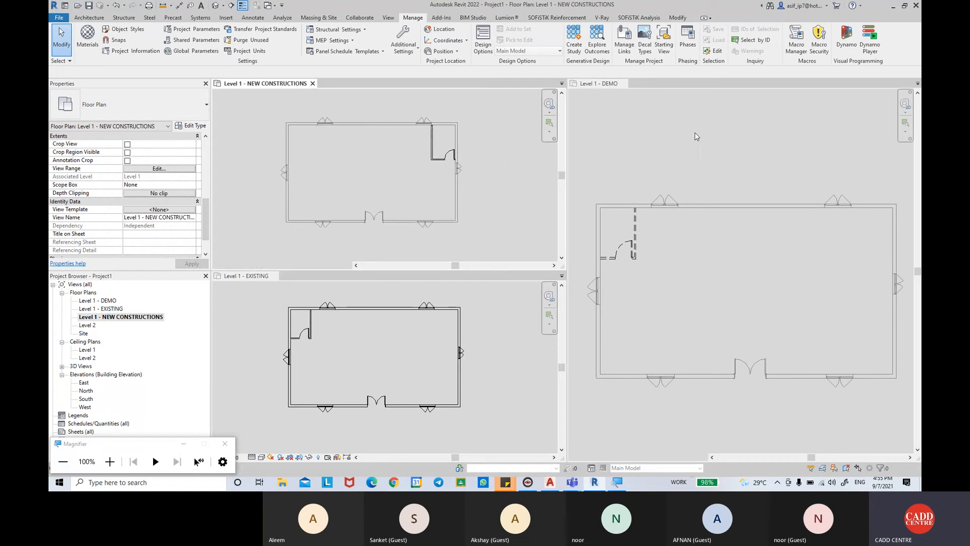
middle_drag(707, 176, 697, 160)
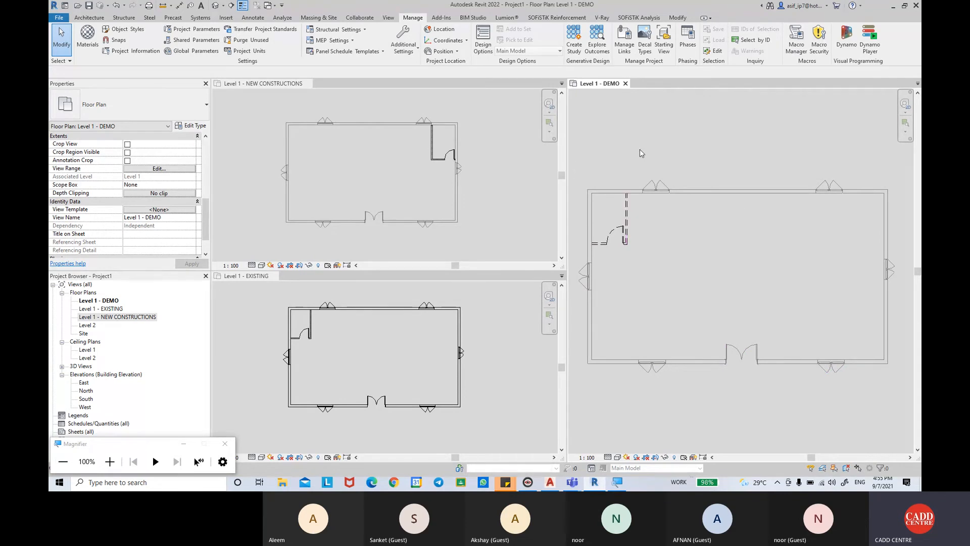
click(497, 184)
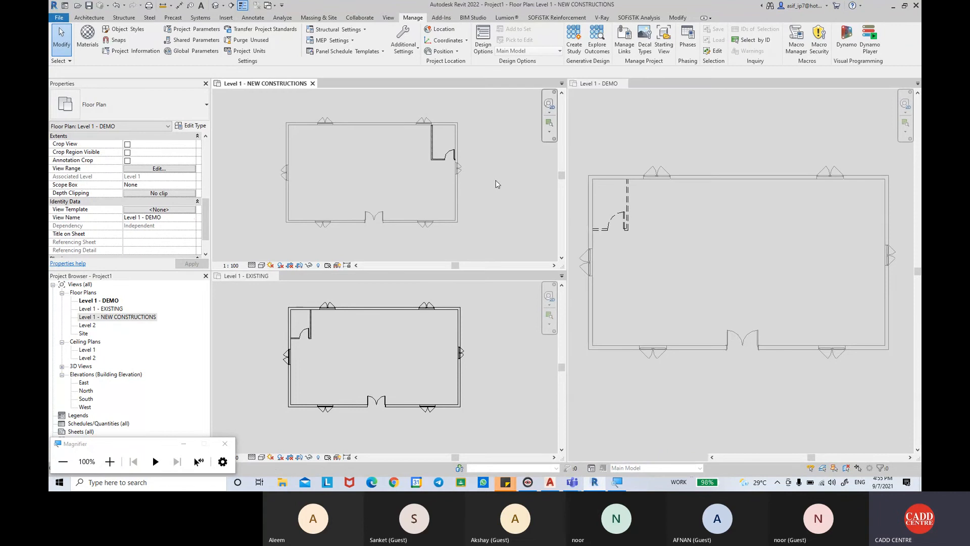
click(486, 359)
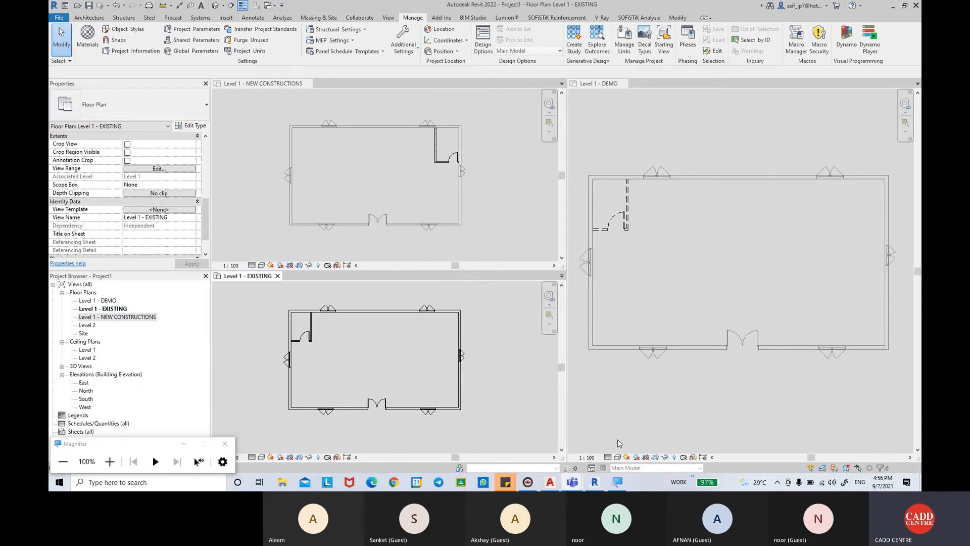
click(711, 122)
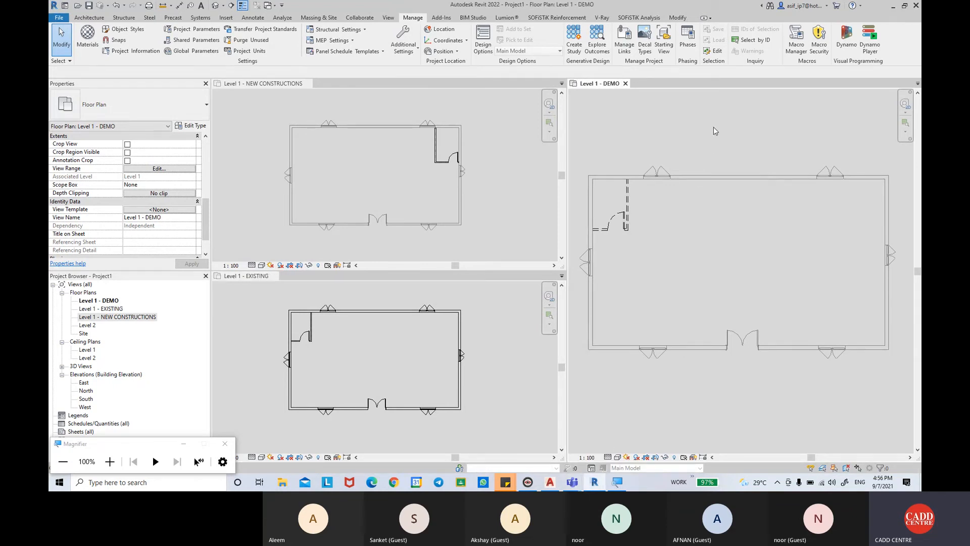
middle_drag(711, 132, 715, 135)
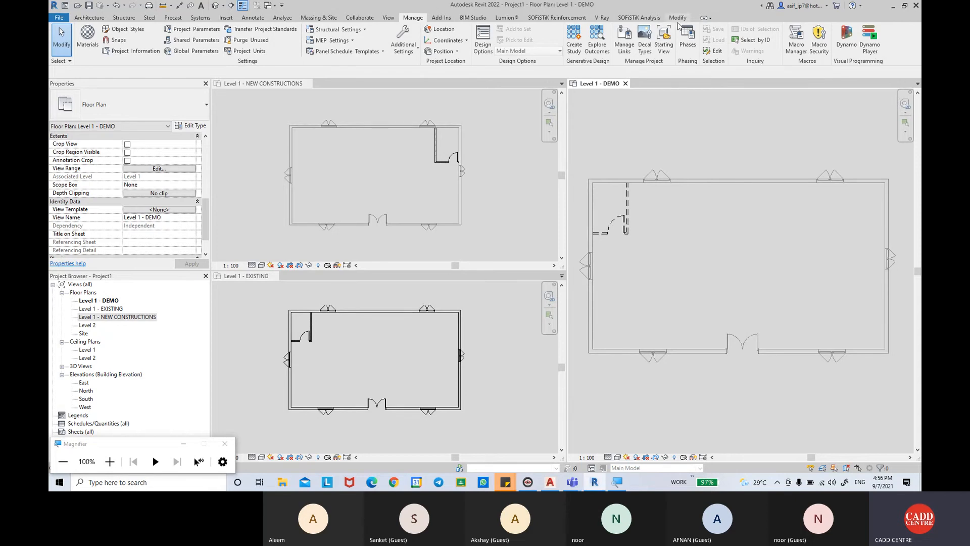
Step: Start a new schedule for the Walls category and set its phase to Existing
click(388, 19)
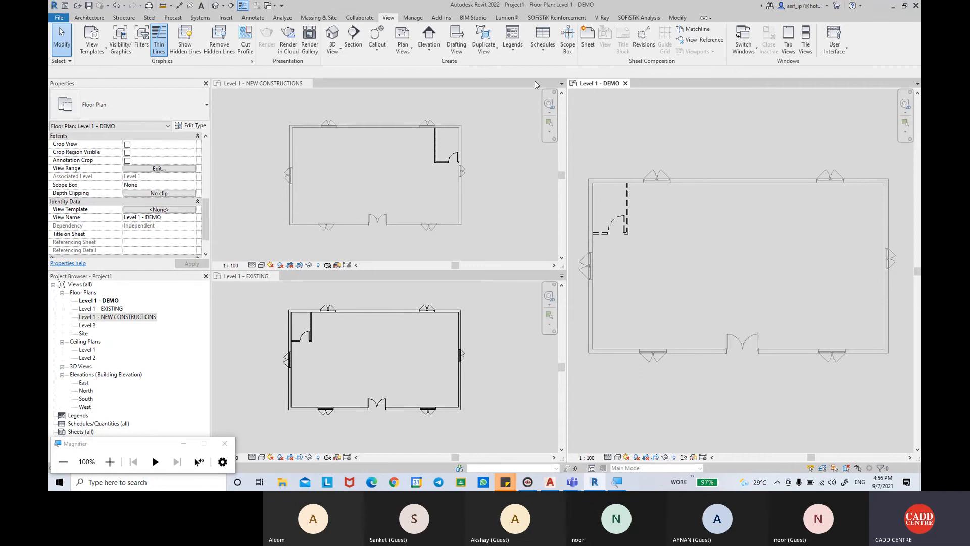
click(549, 57)
click(573, 67)
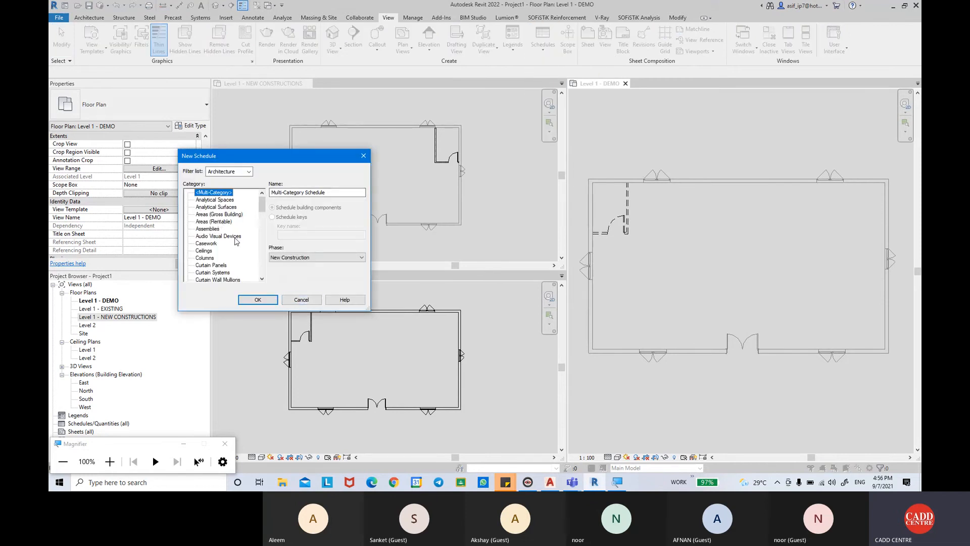
scroll(222, 245, down, 9)
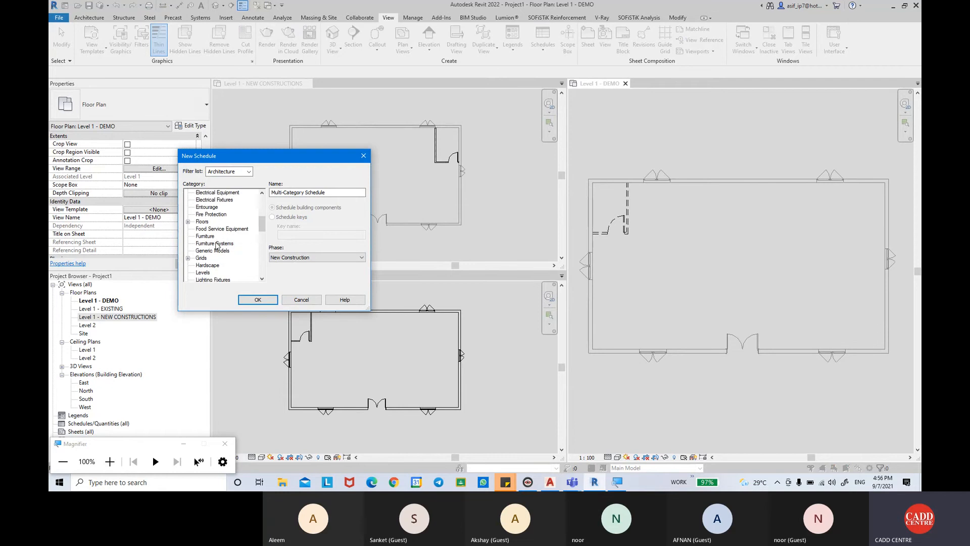
scroll(217, 246, down, 8)
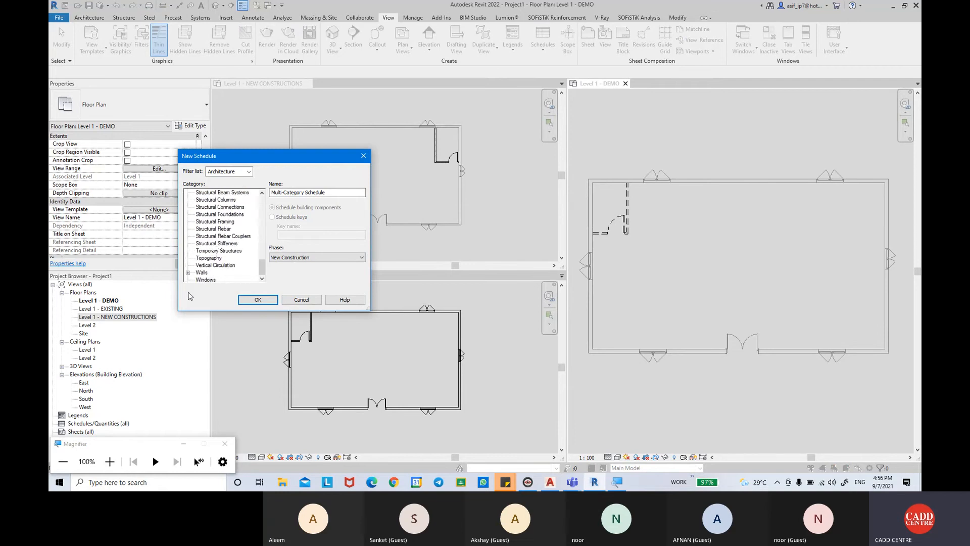
click(202, 273)
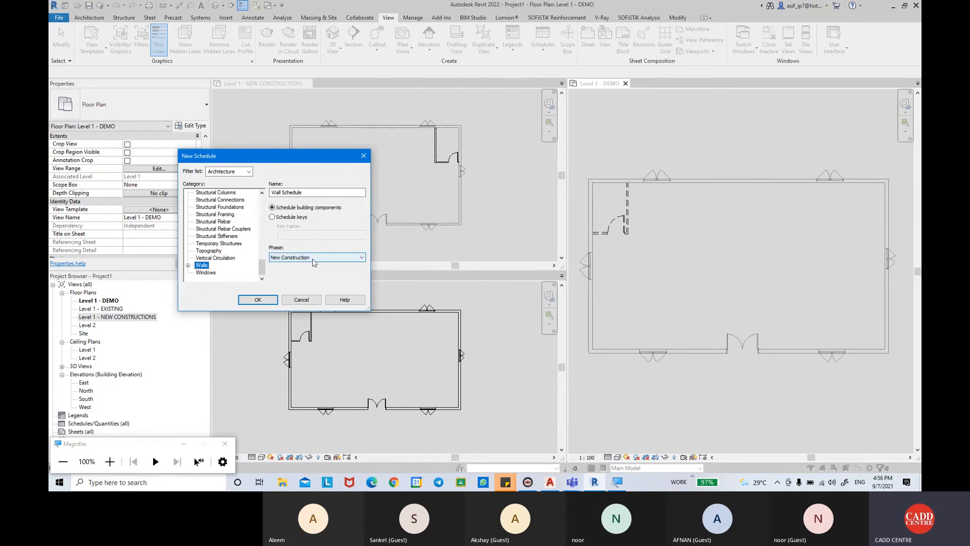
click(313, 258)
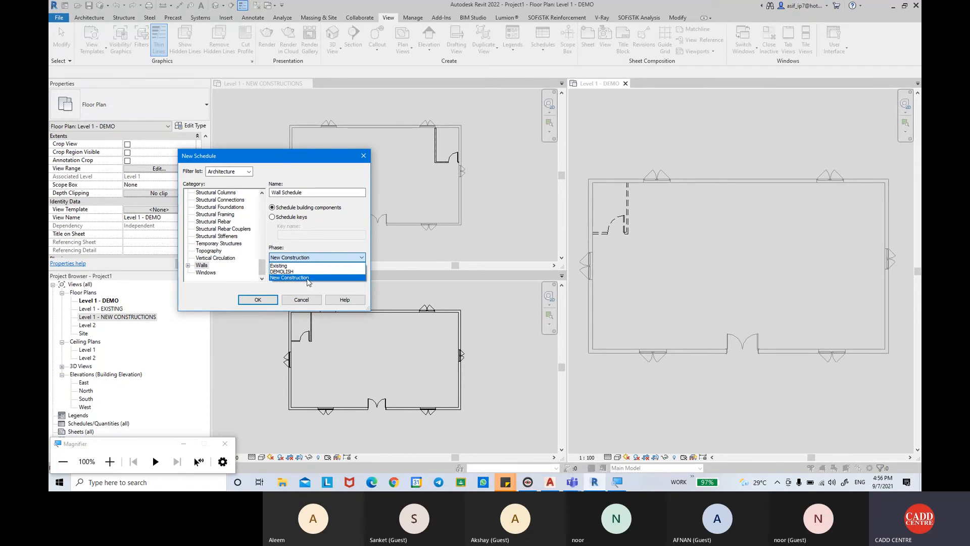
click(290, 265)
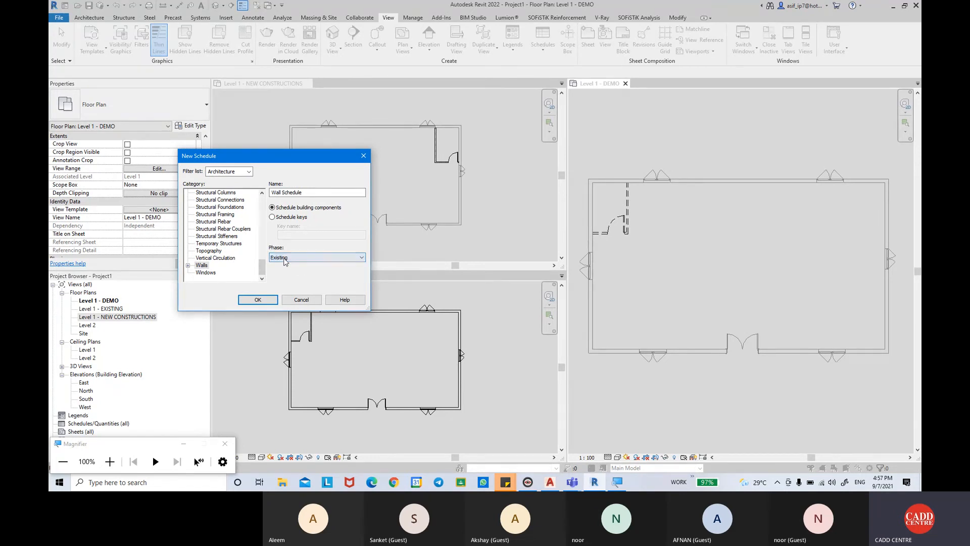
Step: Name the schedule "Wall Schedule - EXISTING WALLS" and create it
double_click(318, 191)
click(317, 191)
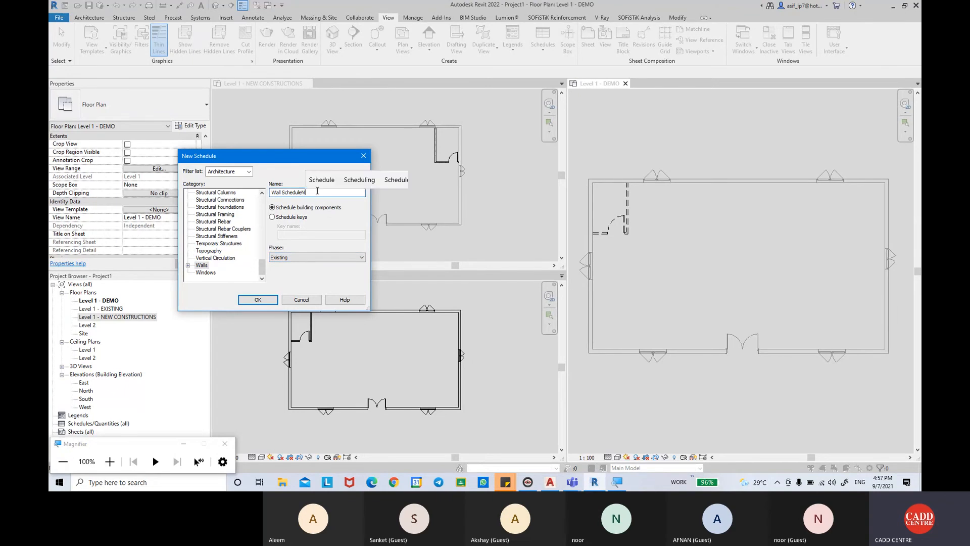
text(- )
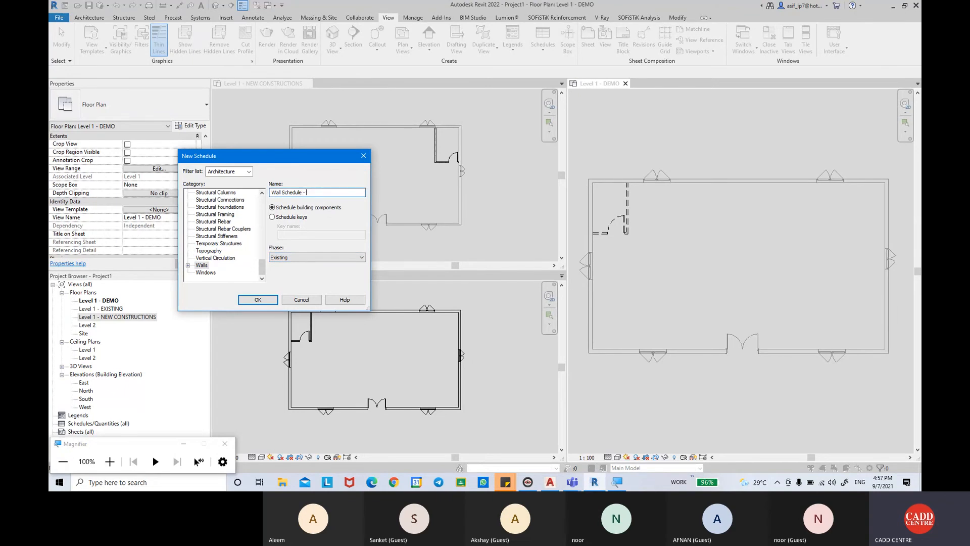
text(EXISTI)
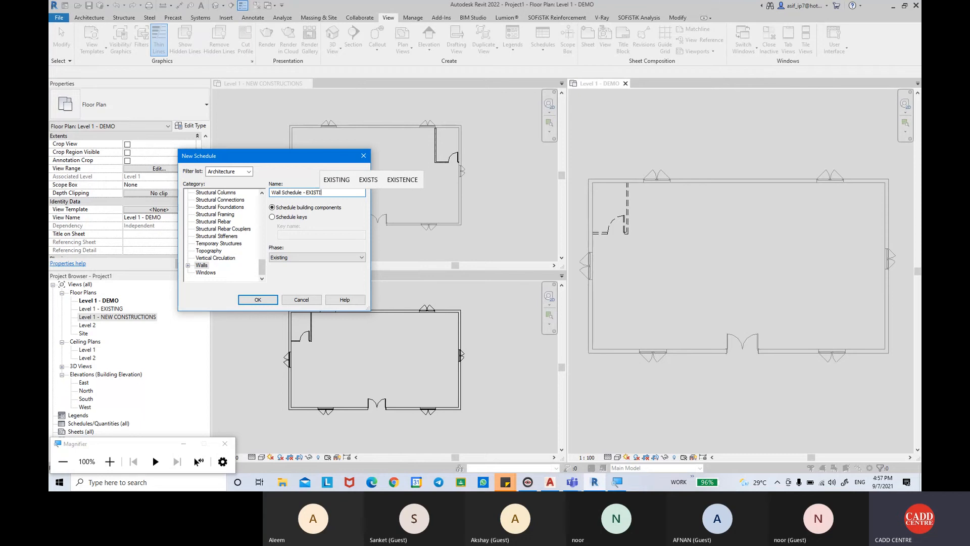
text(NG WA)
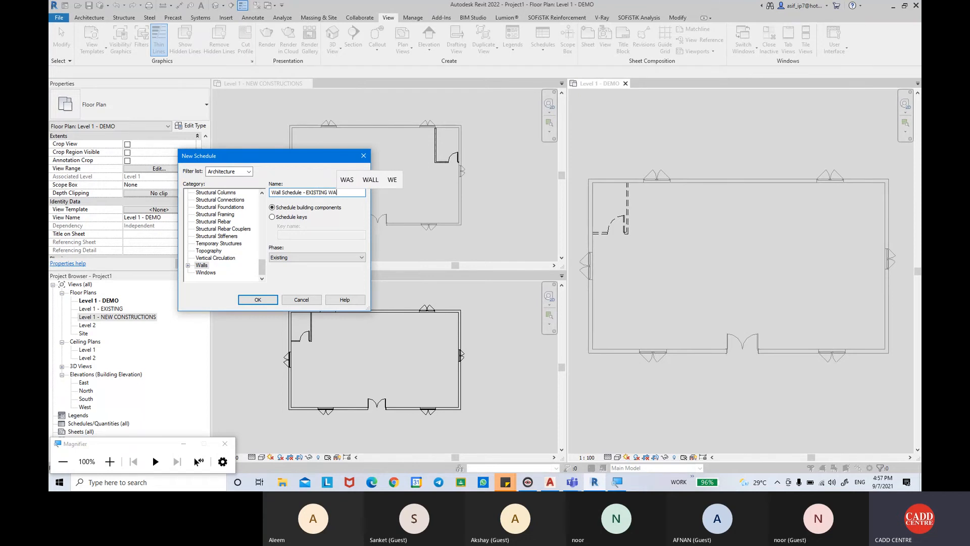
text(LLS)
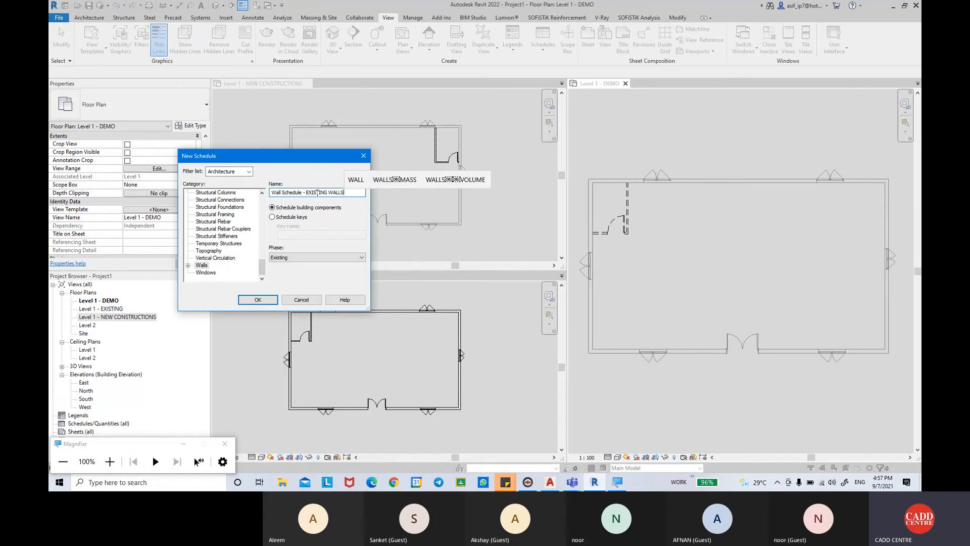
click(258, 300)
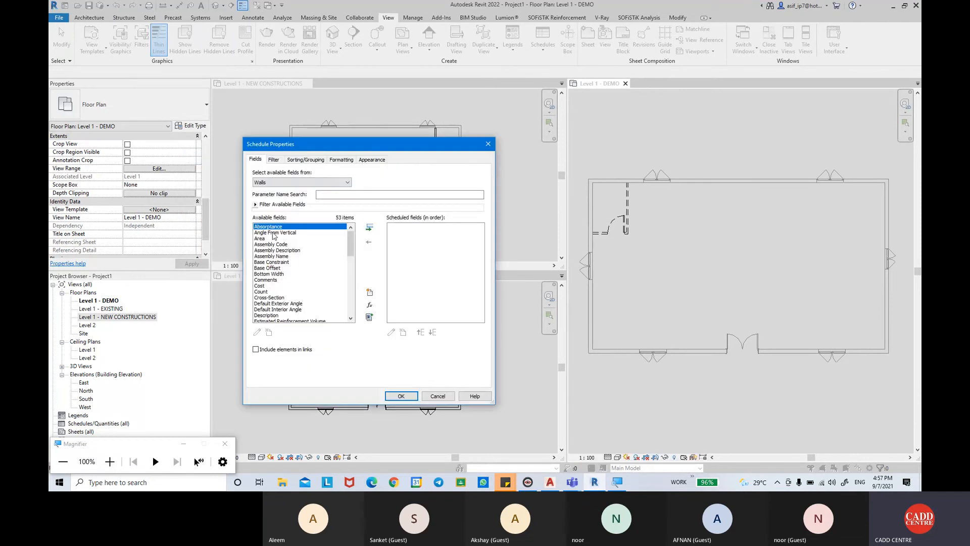
Step: Add the Count and Family and Type fields to the existing walls schedule
click(261, 292)
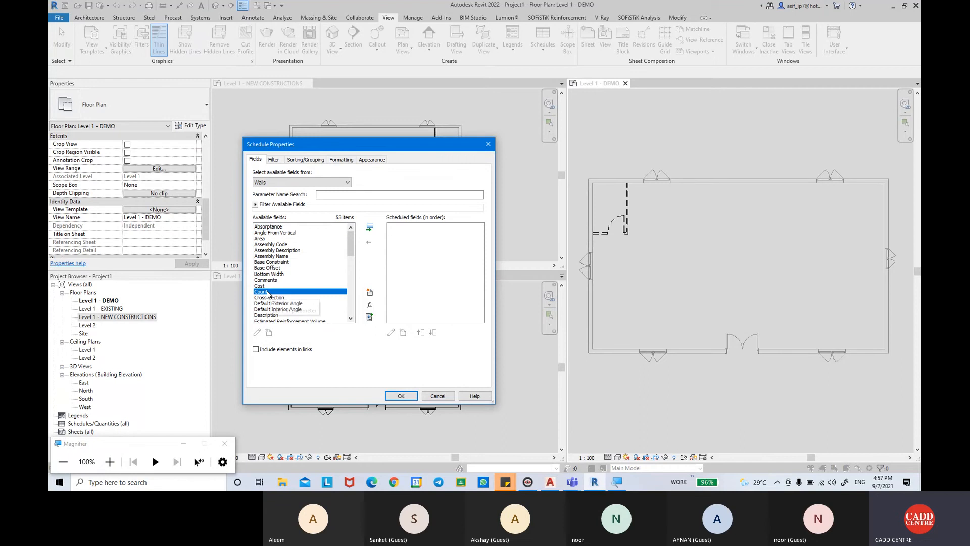
click(369, 228)
click(284, 263)
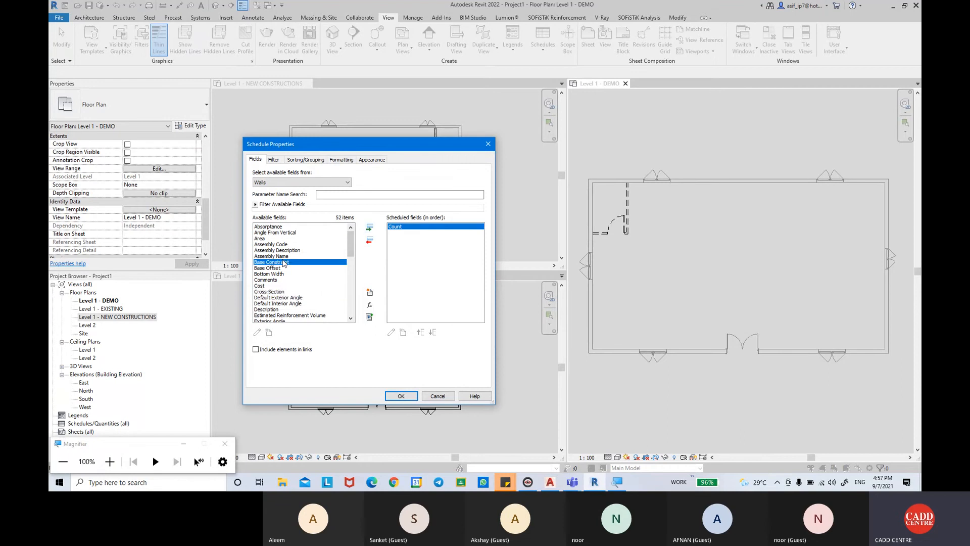
scroll(284, 262, down, 1)
click(276, 315)
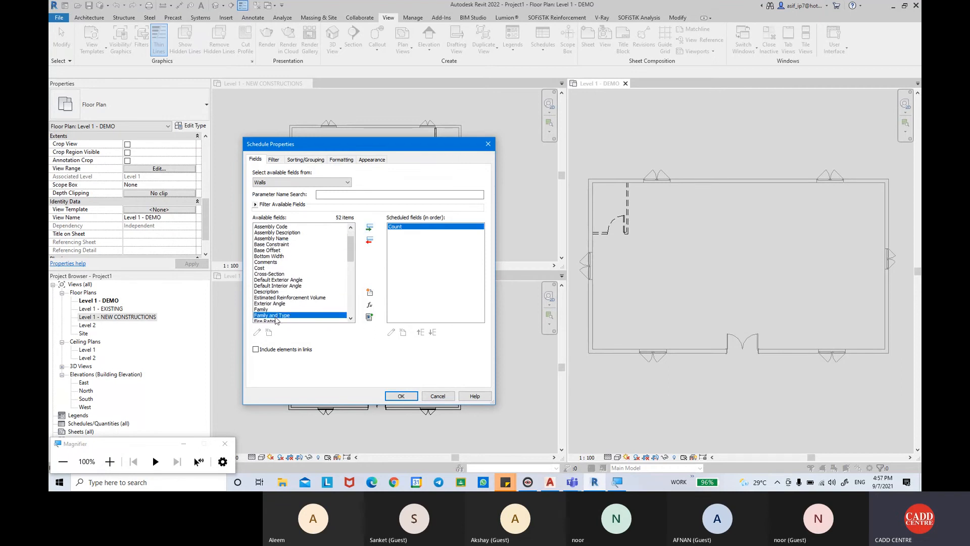
click(369, 228)
Step: Add the Base Constraint and Length fields to the scheduled fields after Family and Type
click(275, 286)
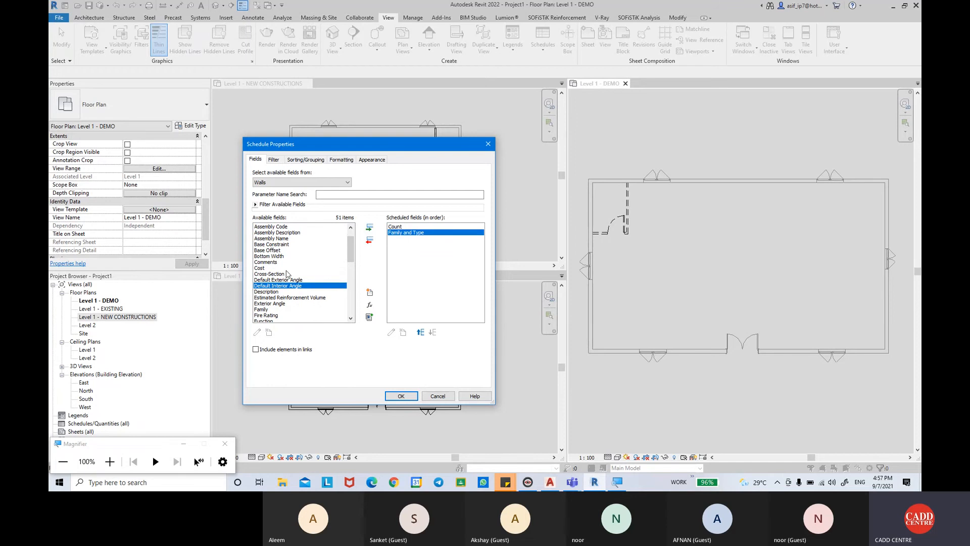
click(282, 244)
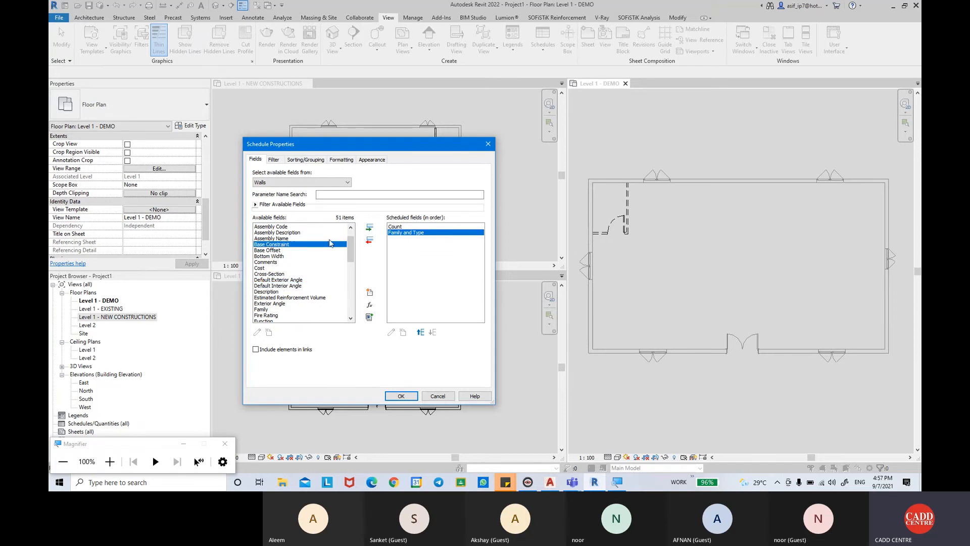
click(369, 228)
click(282, 281)
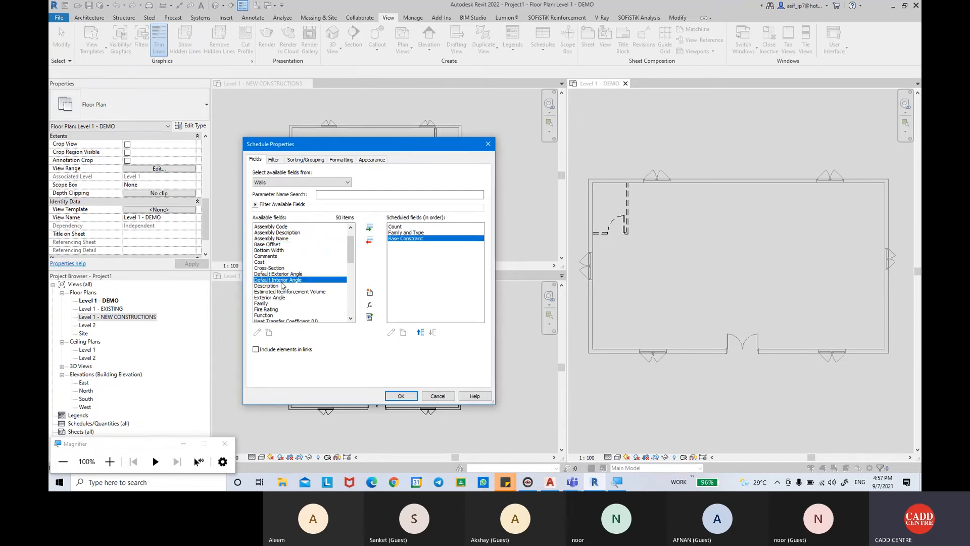
key(l)
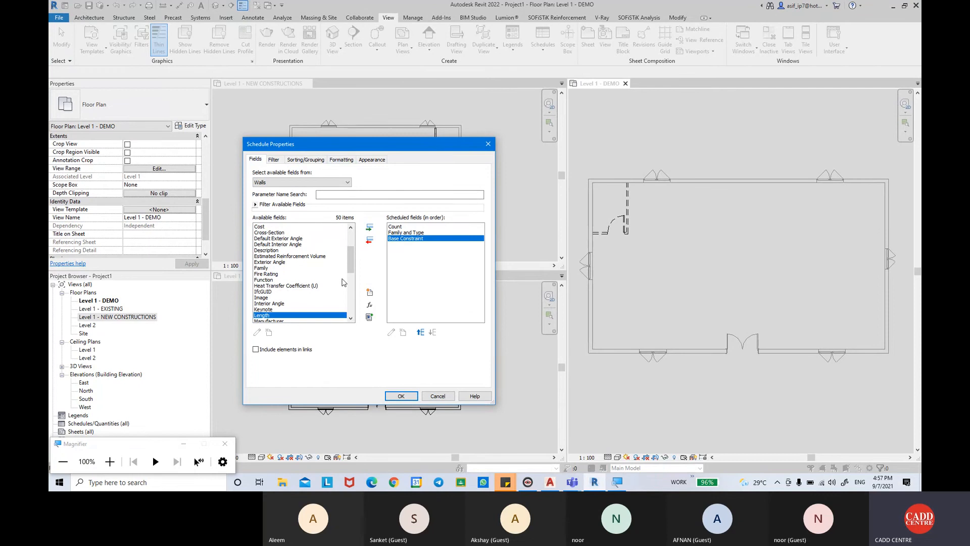
click(369, 228)
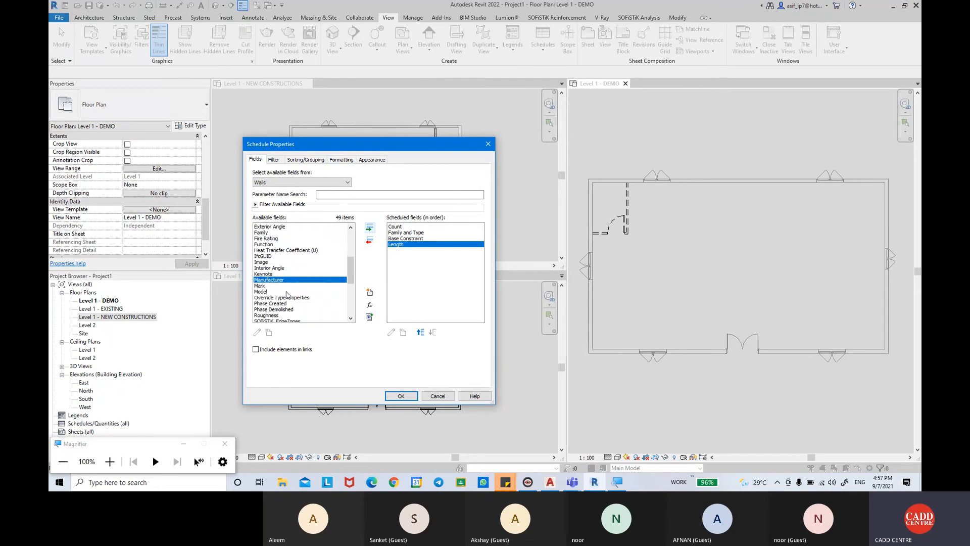
Step: Add the Area, Volume and Width fields to the wall schedule and move Width ahead of Volume
scroll(286, 264, up, 1)
scroll(286, 264, up, 4)
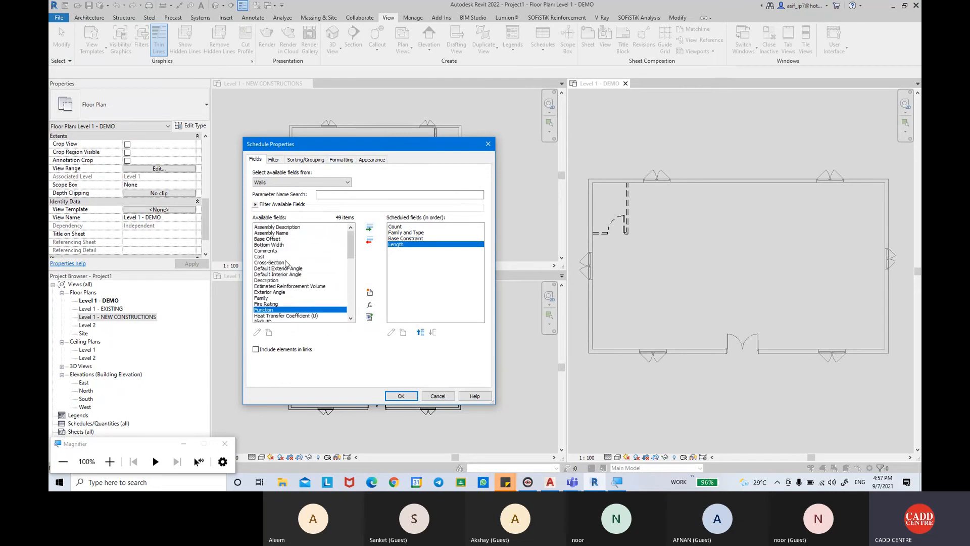
click(275, 238)
click(369, 230)
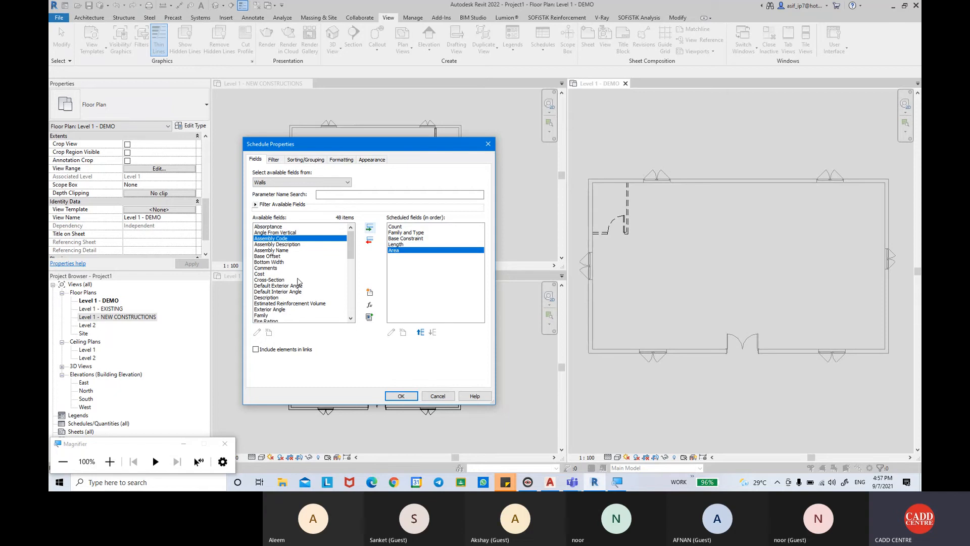
click(297, 280)
key(v)
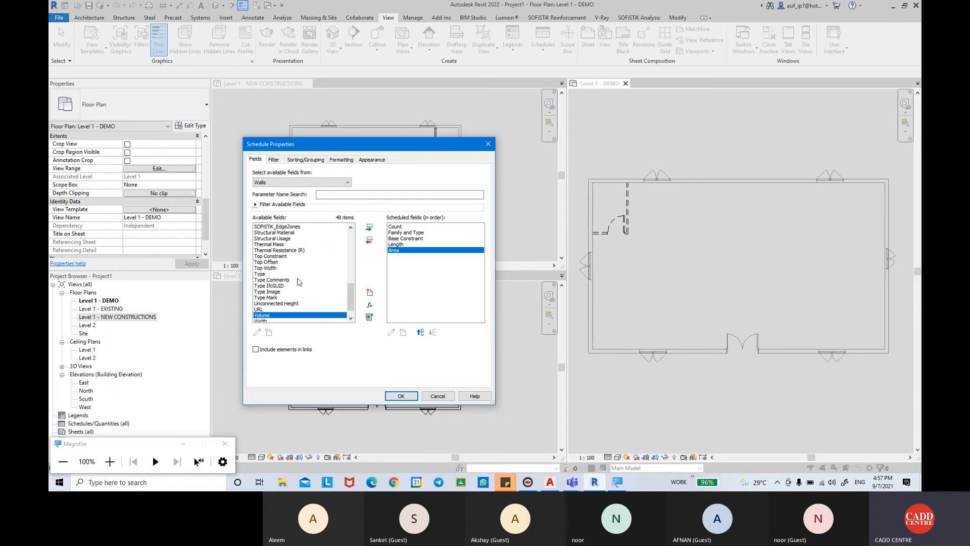
click(369, 228)
click(369, 228)
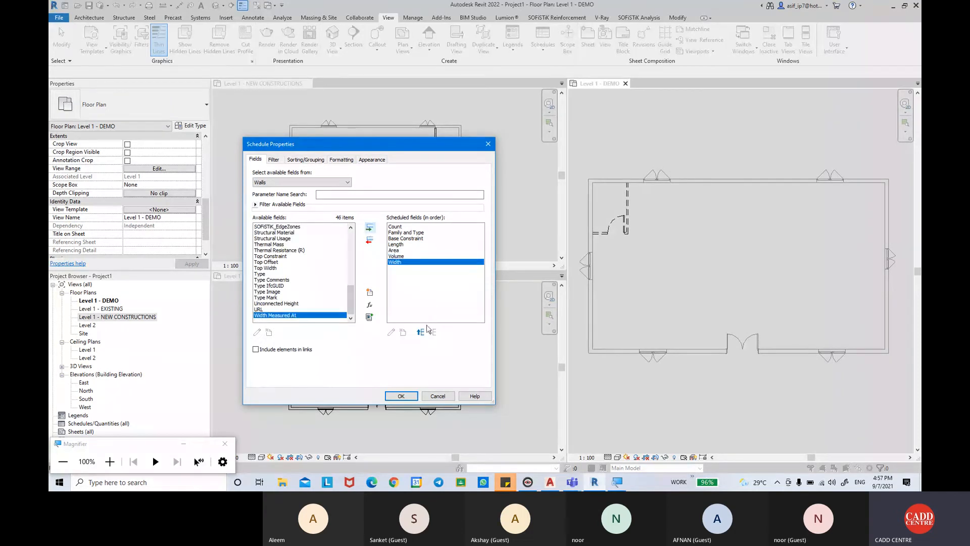
click(421, 332)
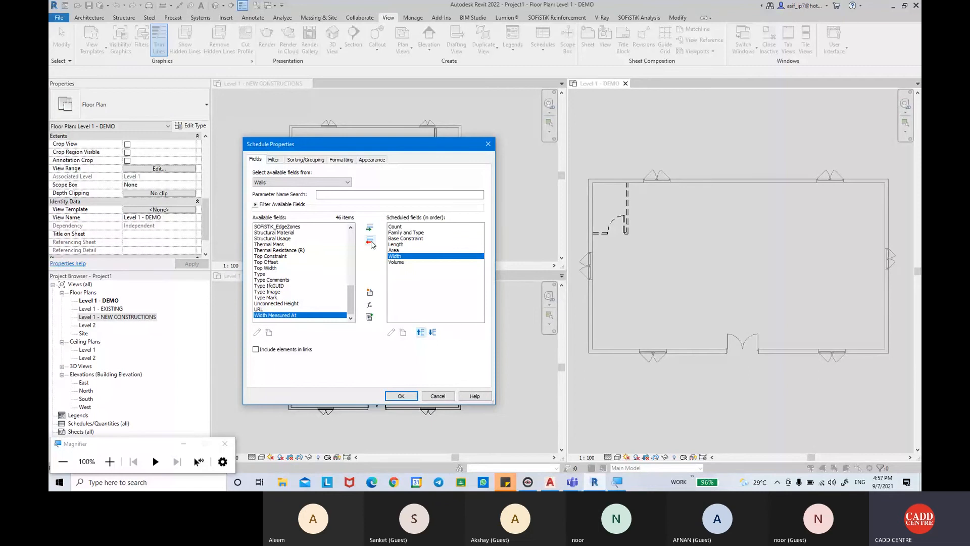
Step: Enable grand totals showing title, count and totals for the existing walls schedule and create it
click(273, 160)
click(300, 159)
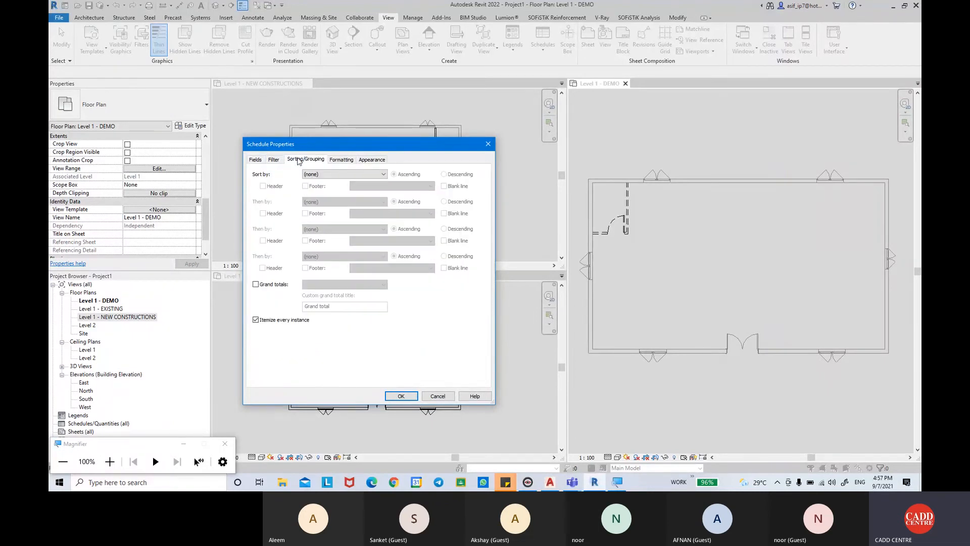
click(264, 285)
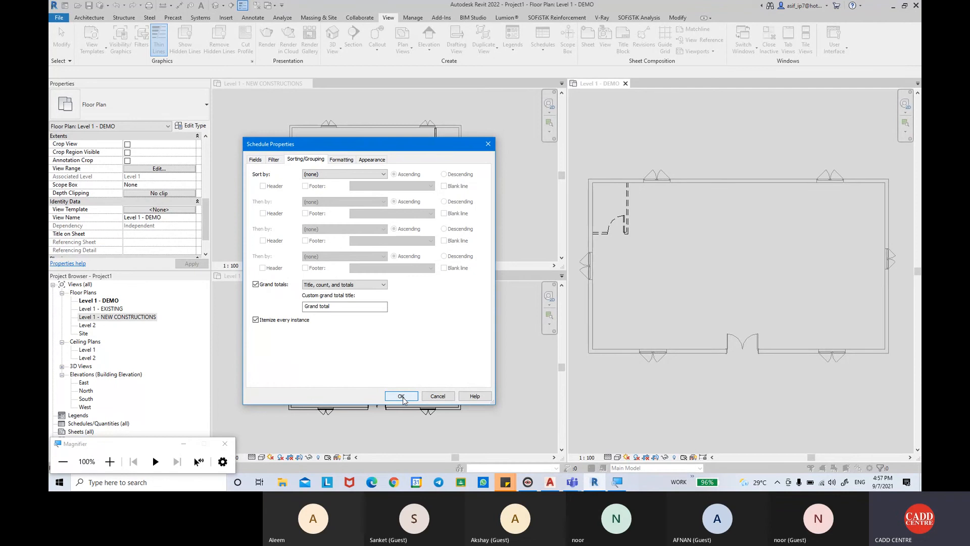
click(402, 397)
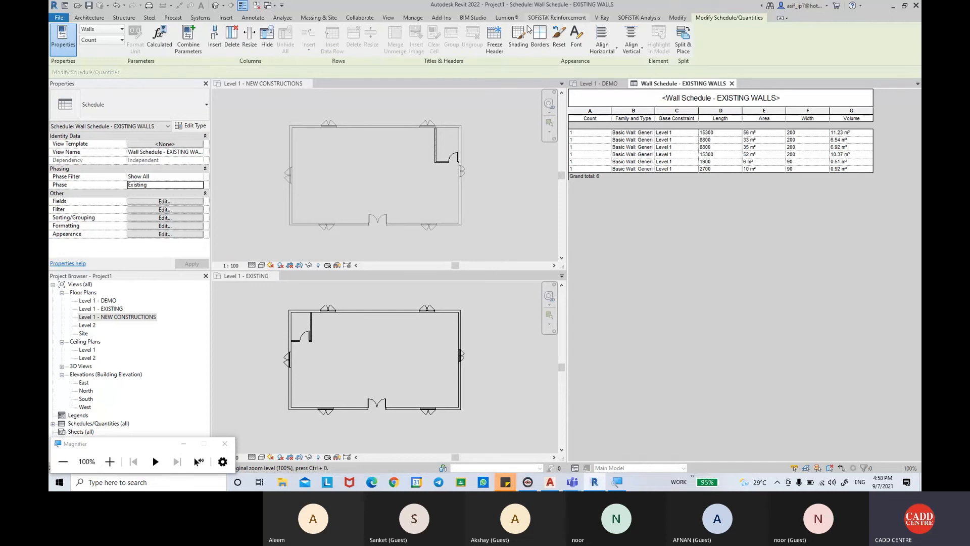
Step: Start a new Walls schedule of building components with its phase set to DEMOLISH
click(396, 22)
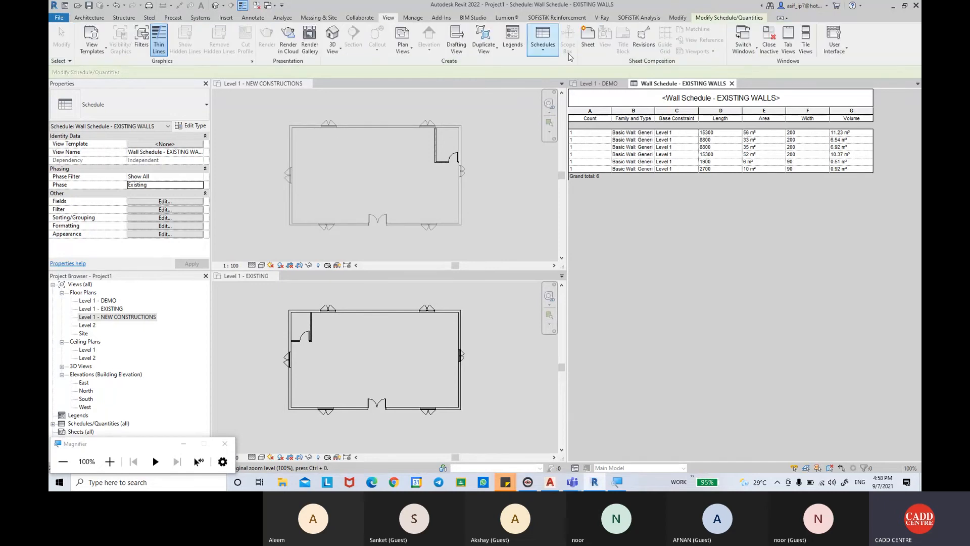
click(543, 41)
click(539, 110)
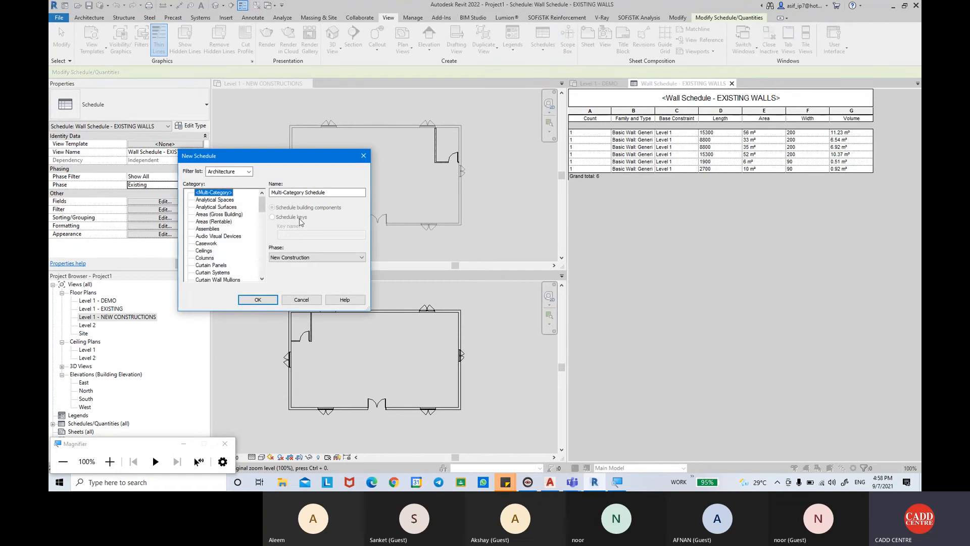
click(219, 229)
key(w)
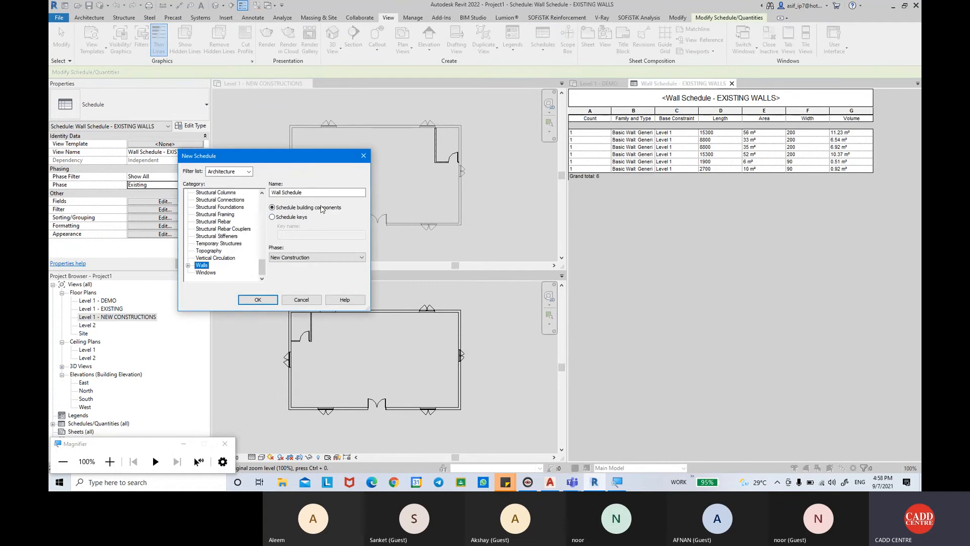
click(323, 257)
click(311, 273)
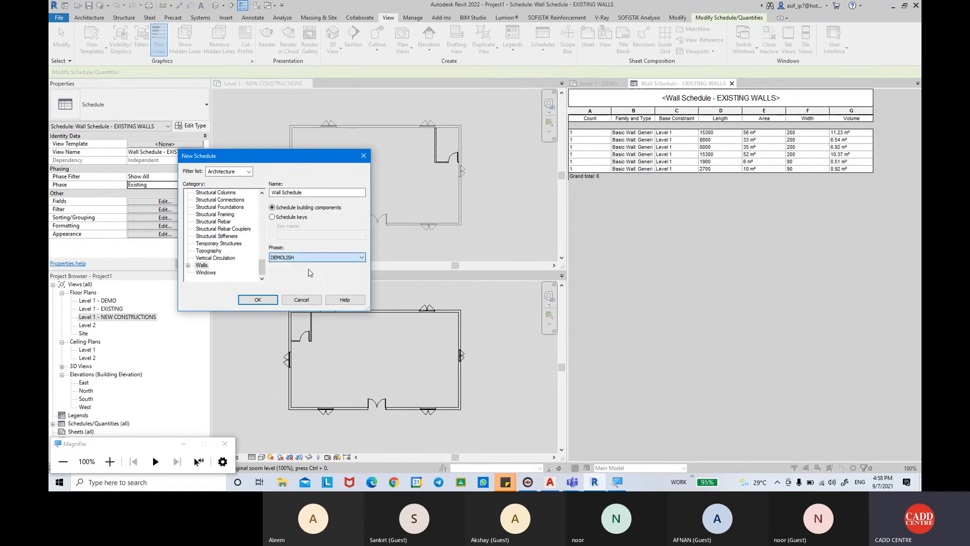
click(269, 299)
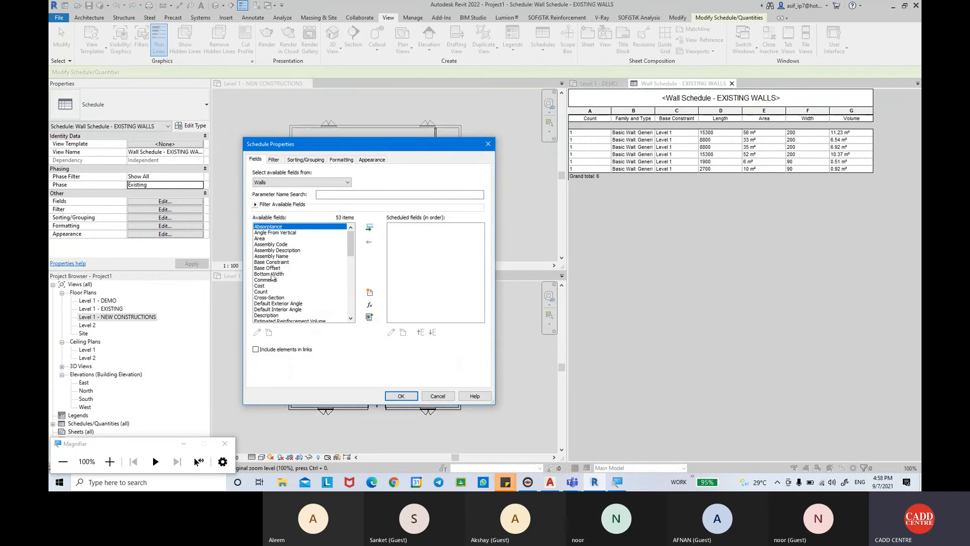
Step: Add the Count and Family and Type fields to the DEMOLISH phase wall schedule
click(261, 291)
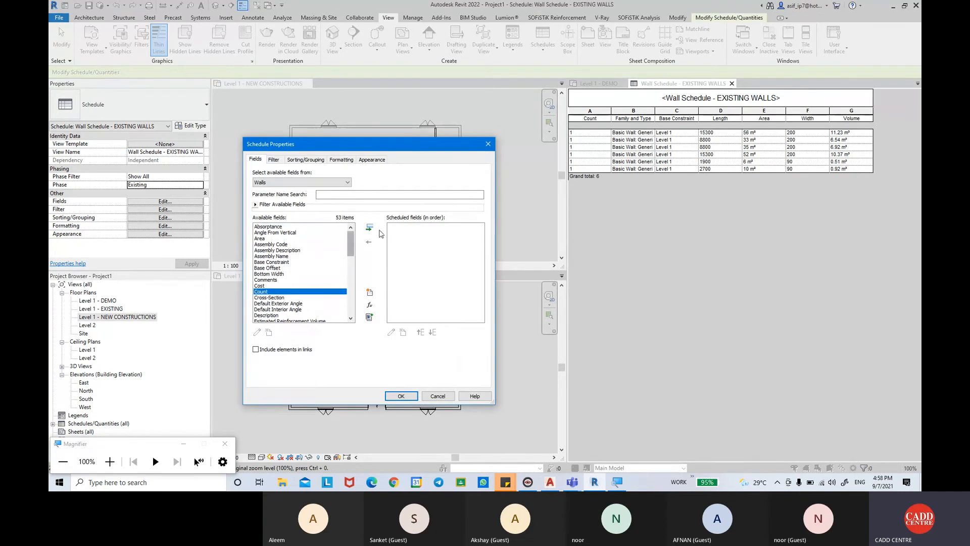
click(370, 228)
click(301, 287)
scroll(300, 288, down, 1)
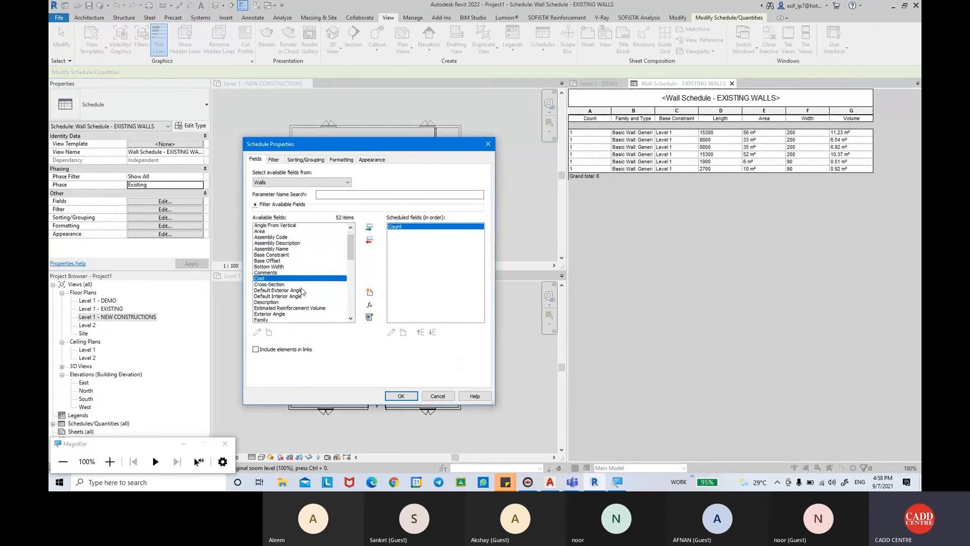
click(297, 315)
click(369, 227)
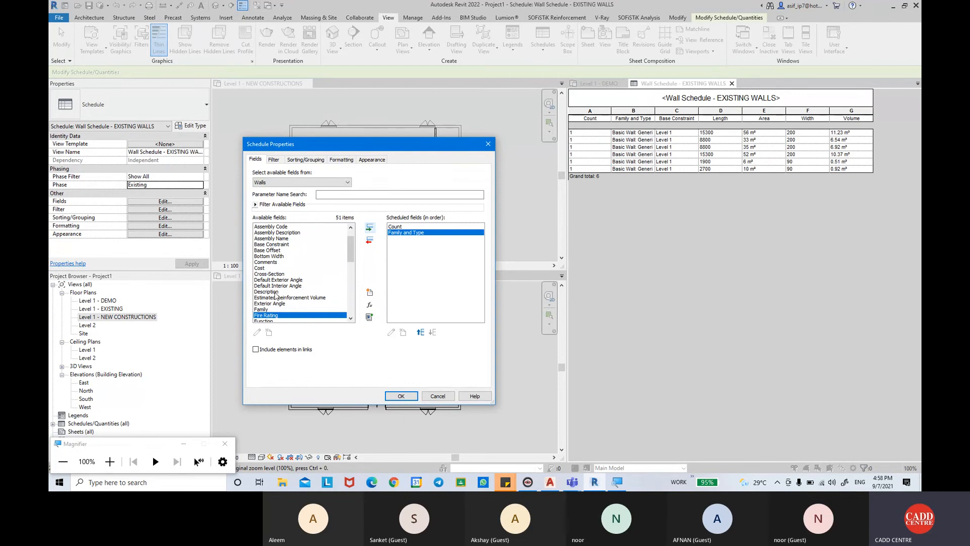
Step: Add the Base Constraint field to the scheduled fields after Family and Type
scroll(287, 296, down, 3)
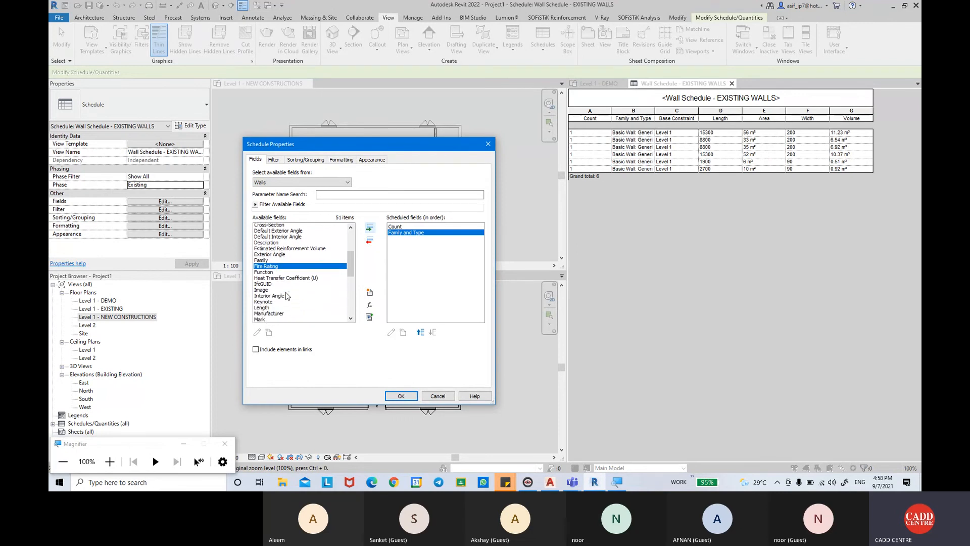
click(275, 286)
key(l)
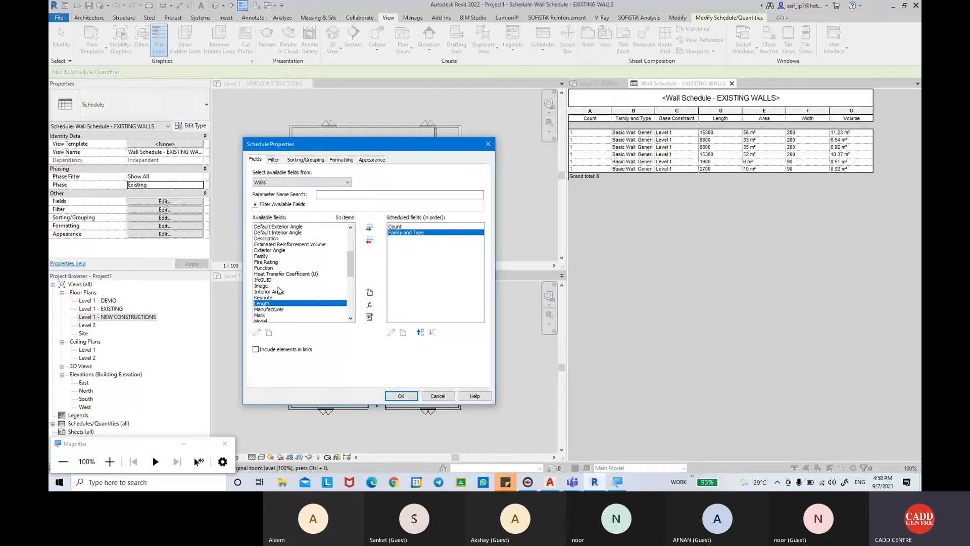
click(275, 257)
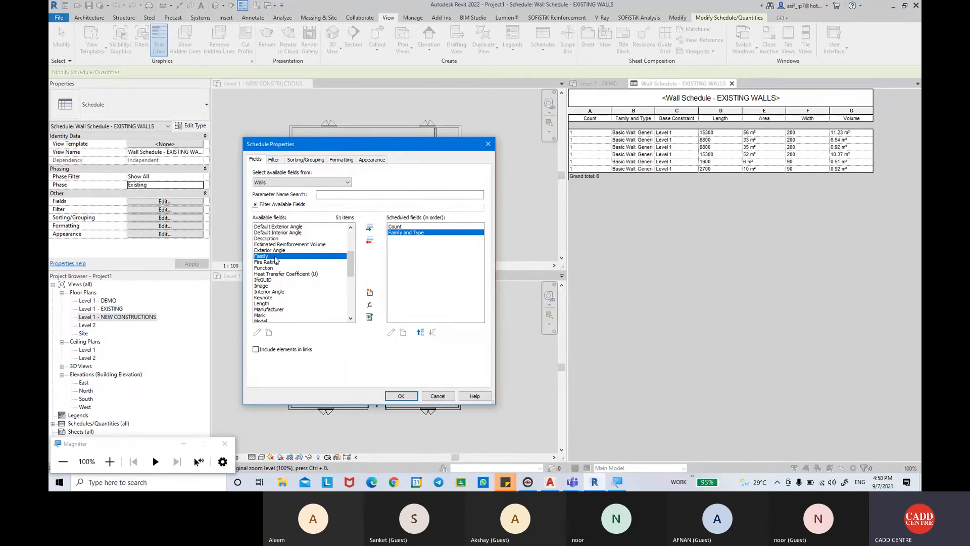
scroll(277, 260, up, 2)
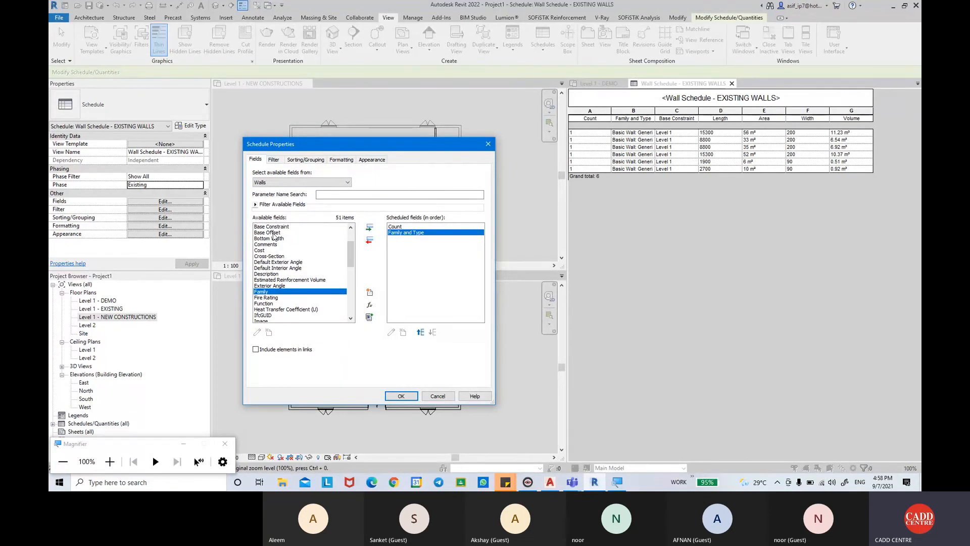
click(274, 228)
click(370, 228)
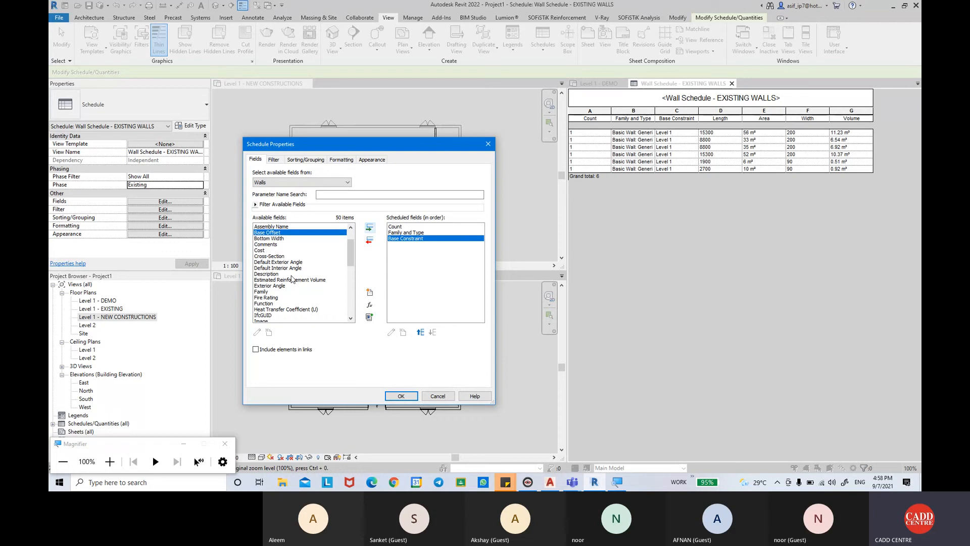
Step: Add the Length and Area fields to the scheduled fields after Base Constraint
click(277, 269)
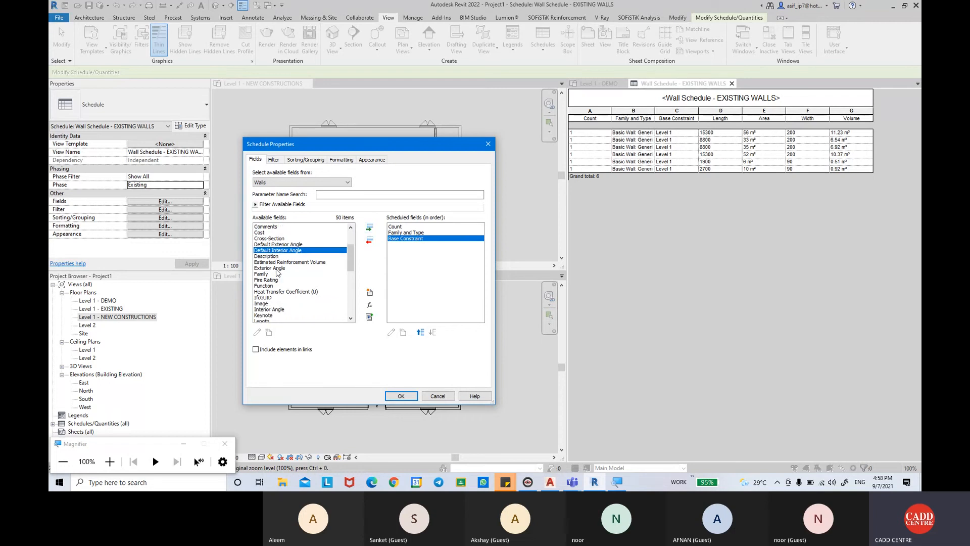
scroll(277, 273, down, 1)
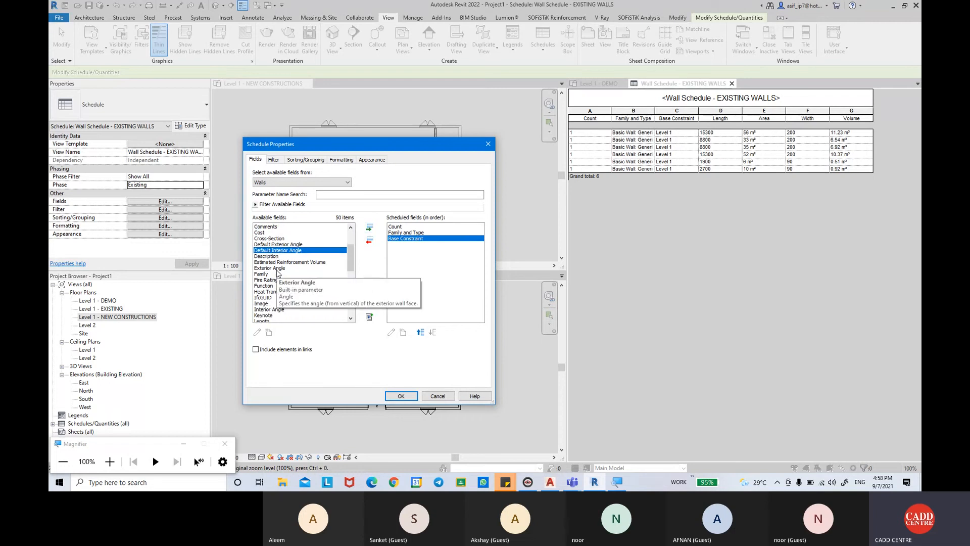
click(269, 286)
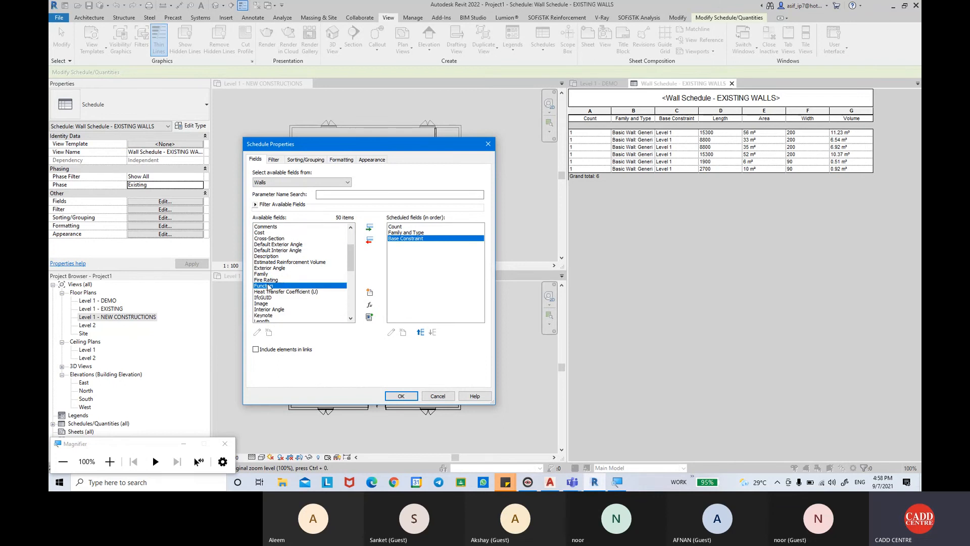
scroll(269, 286, down, 1)
click(266, 315)
click(370, 228)
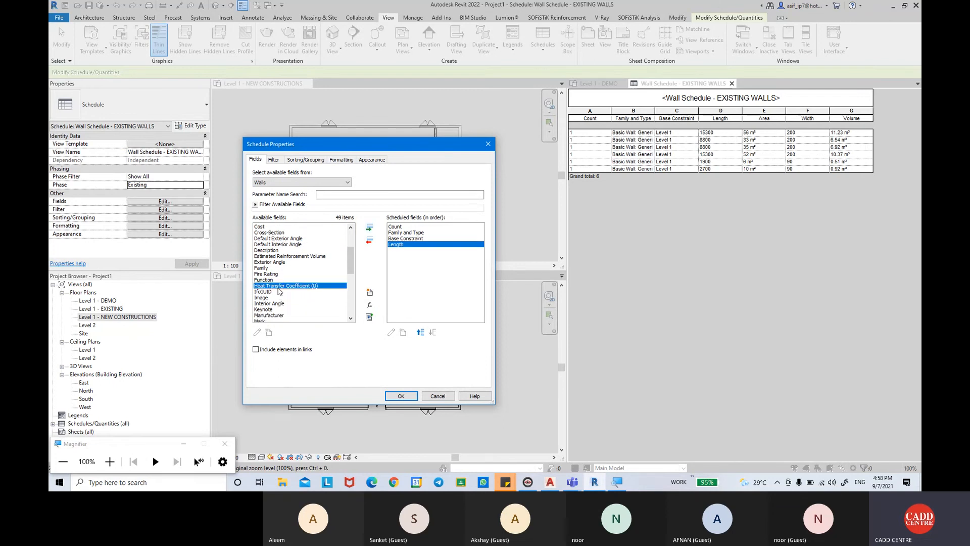
scroll(280, 294, up, 4)
click(264, 238)
click(369, 226)
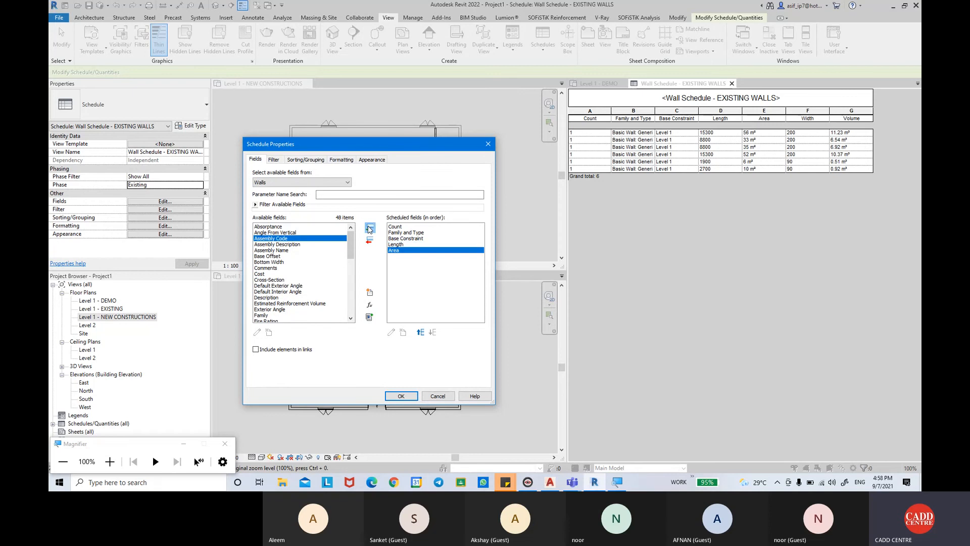
Step: Add the Width and Volume fields to the end of the scheduled fields
click(290, 281)
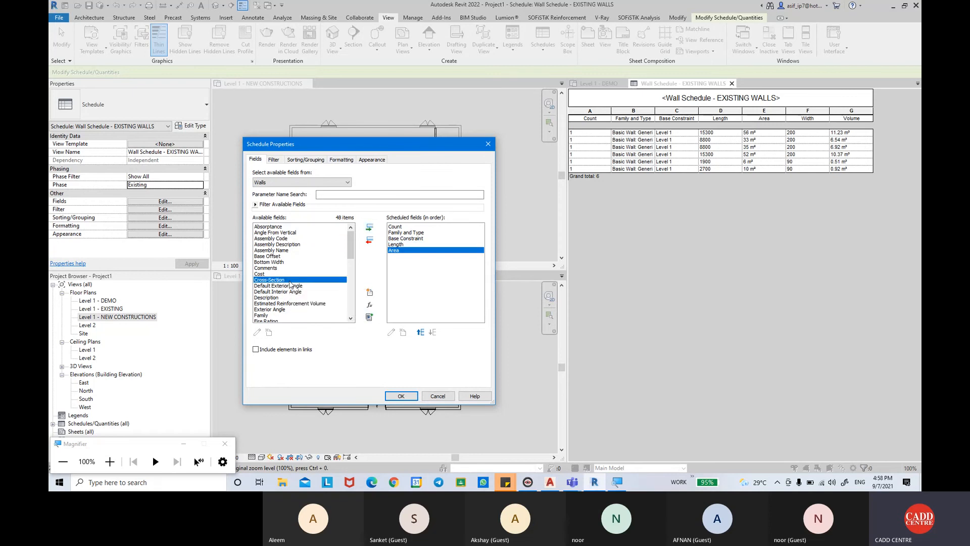
key(w)
click(367, 229)
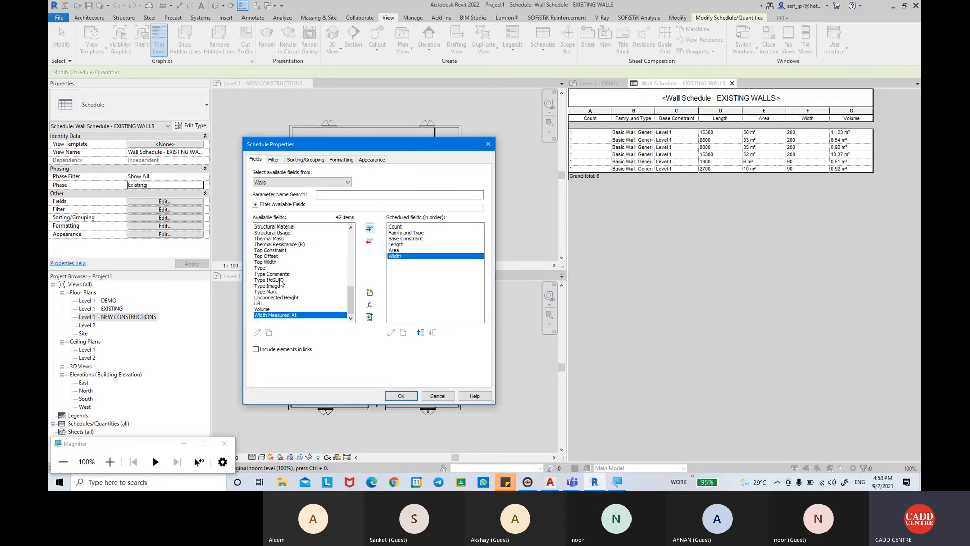
click(284, 281)
click(277, 309)
click(369, 227)
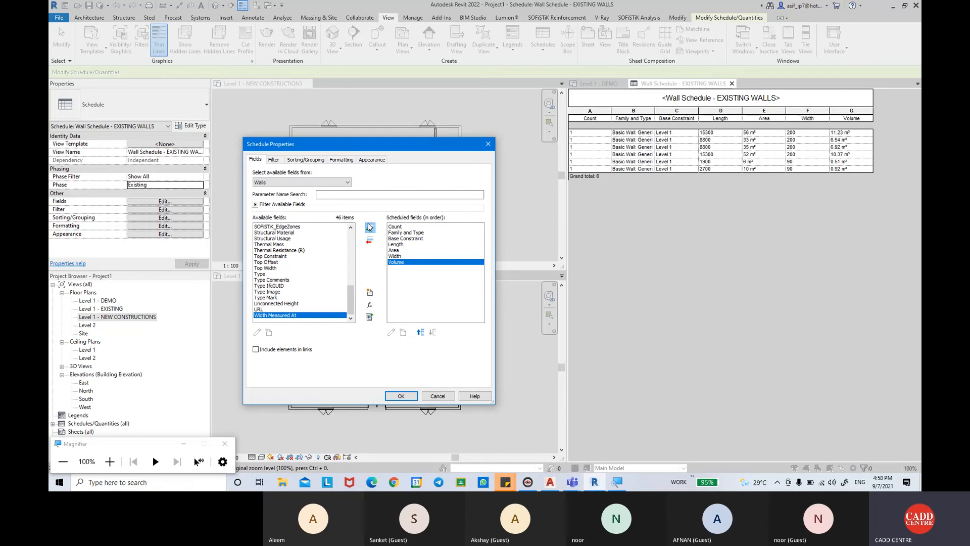
Step: Examine the value type, parameter type and discipline options for filtering the available schedule fields
click(256, 205)
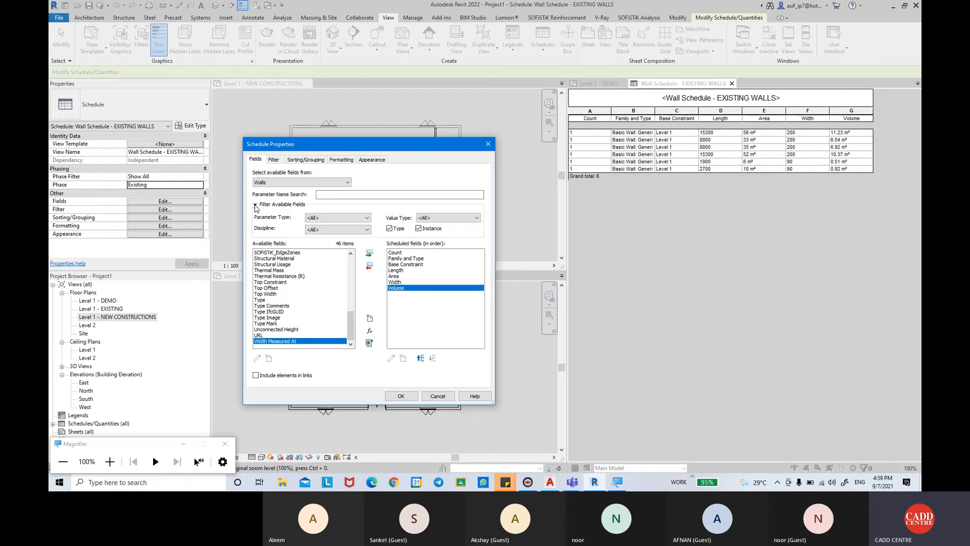
click(444, 218)
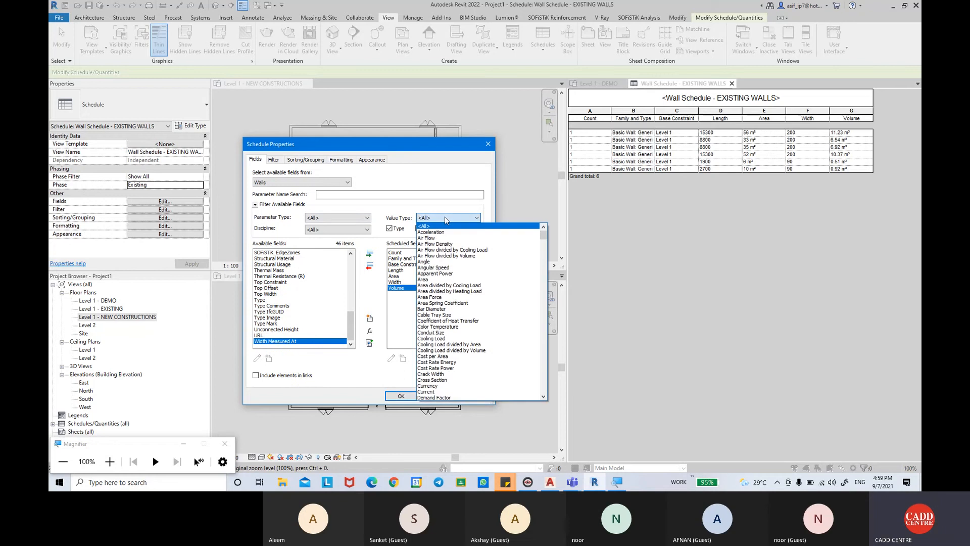
click(445, 218)
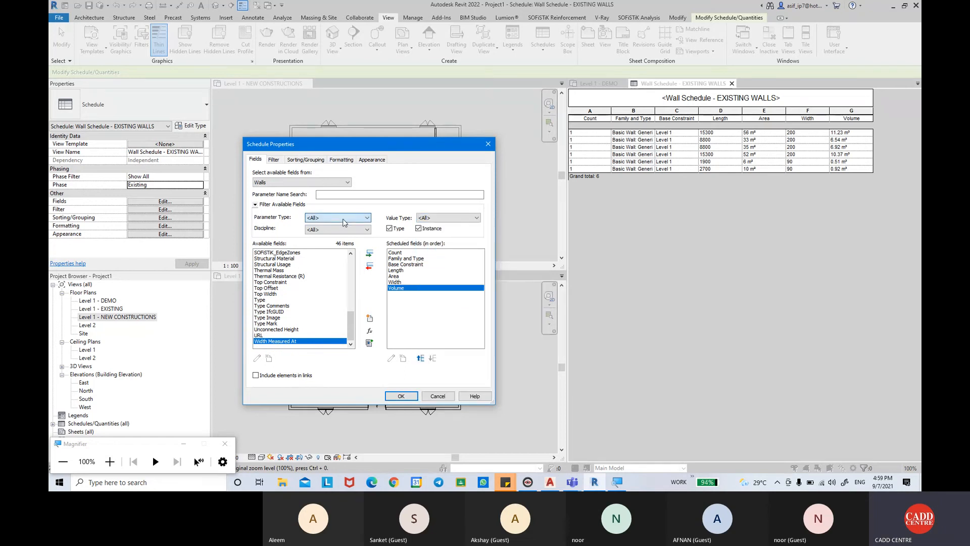
click(344, 220)
click(344, 220)
click(351, 229)
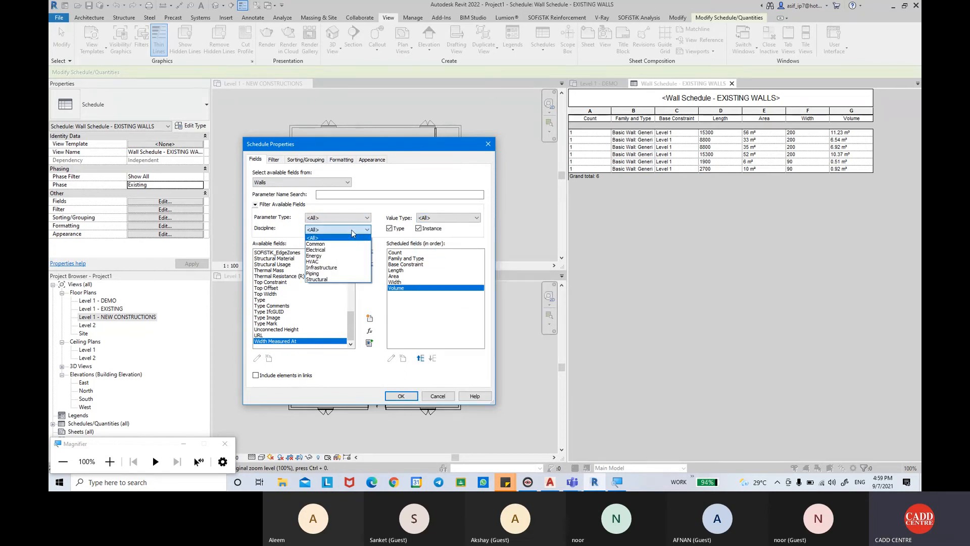
click(353, 231)
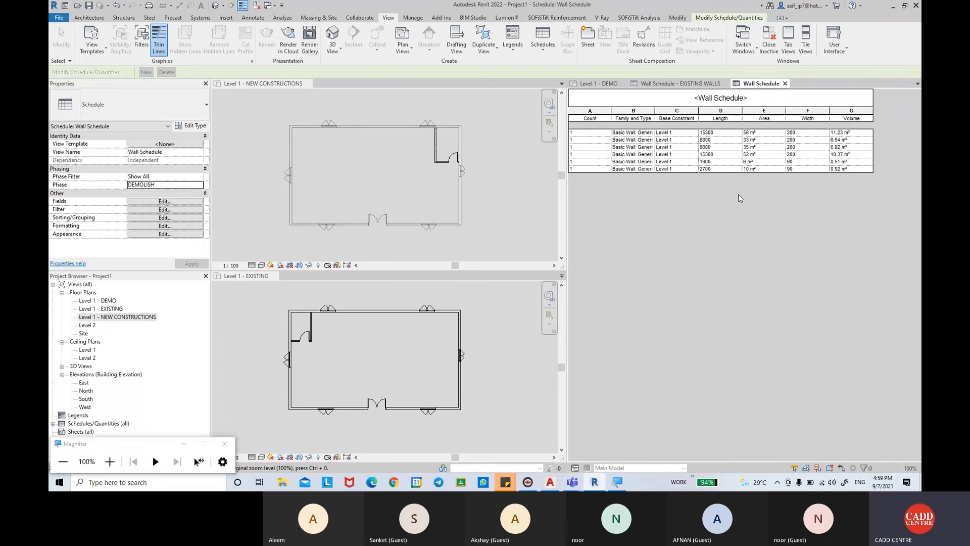
Step: Widen the Family and Type column and sort the DEMOLISH phase schedule by Family and Type with header, footer and grand totals
drag(654, 115, 698, 110)
click(152, 218)
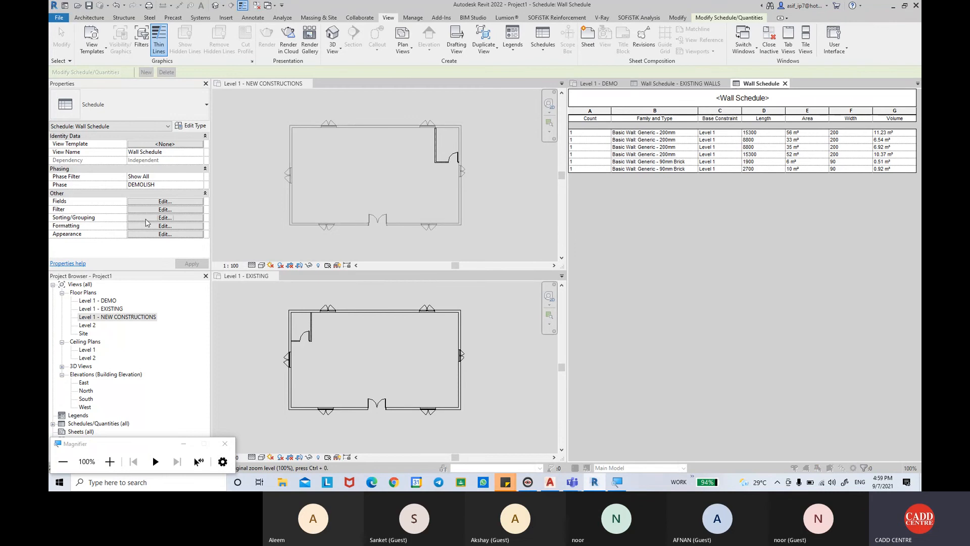
click(326, 176)
click(321, 188)
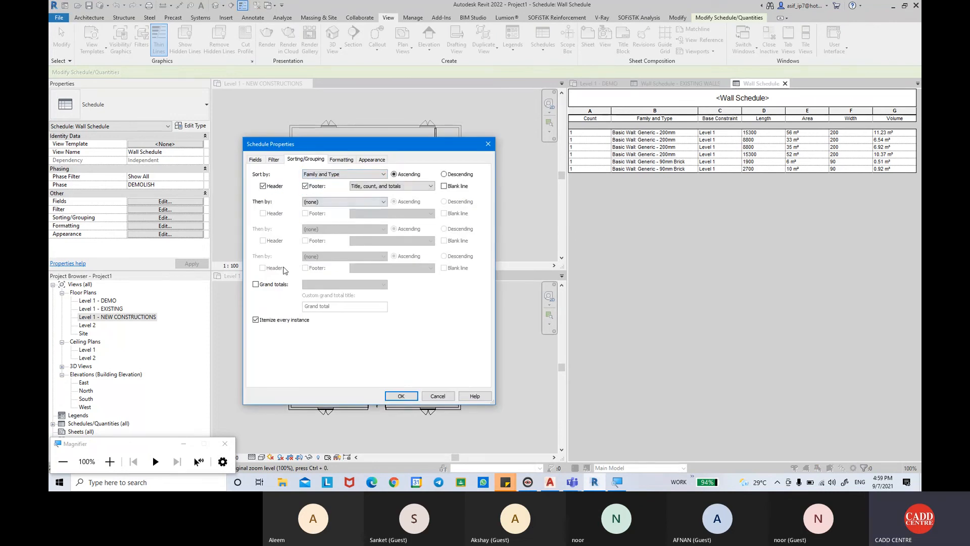
click(273, 285)
click(400, 396)
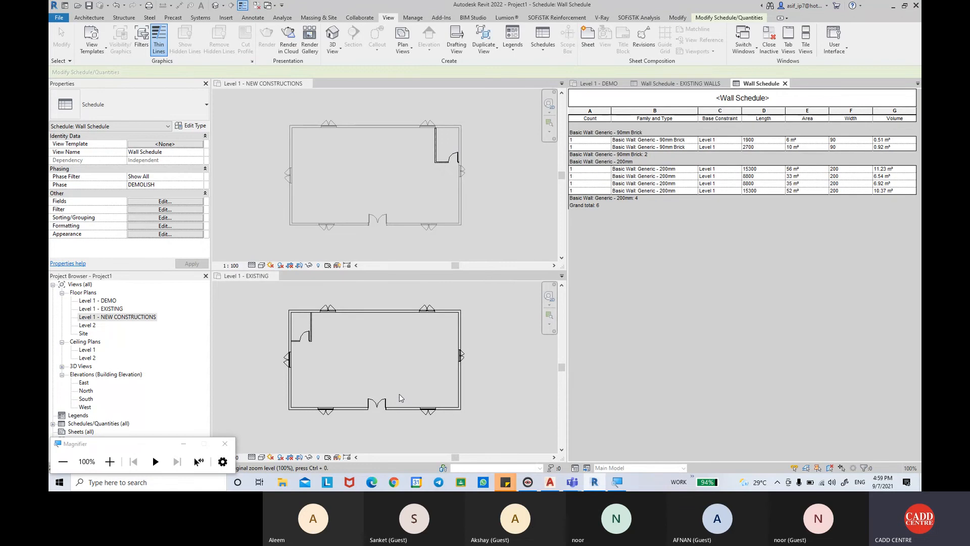
Step: Sort the EXISTING WALLS schedule by Family and Type with a header and footer for each group
click(681, 84)
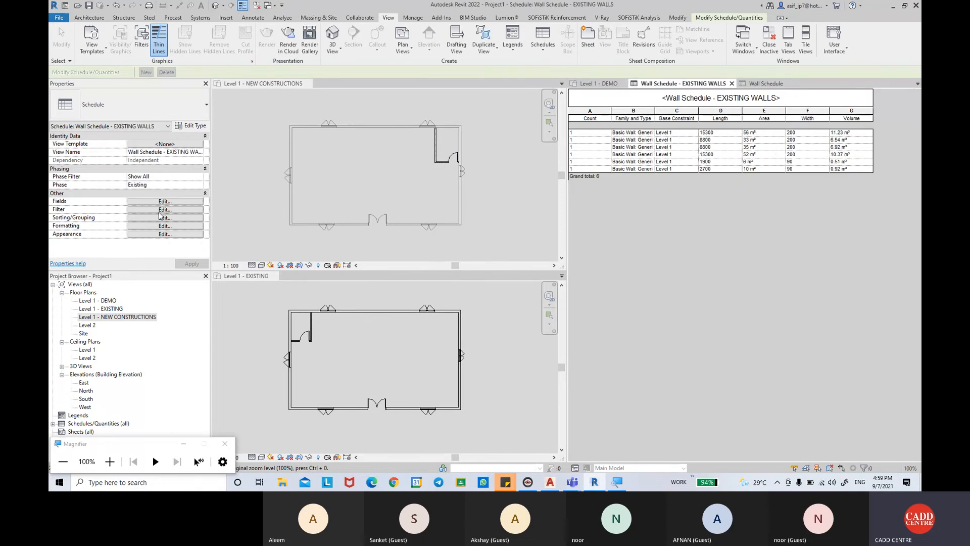
click(157, 218)
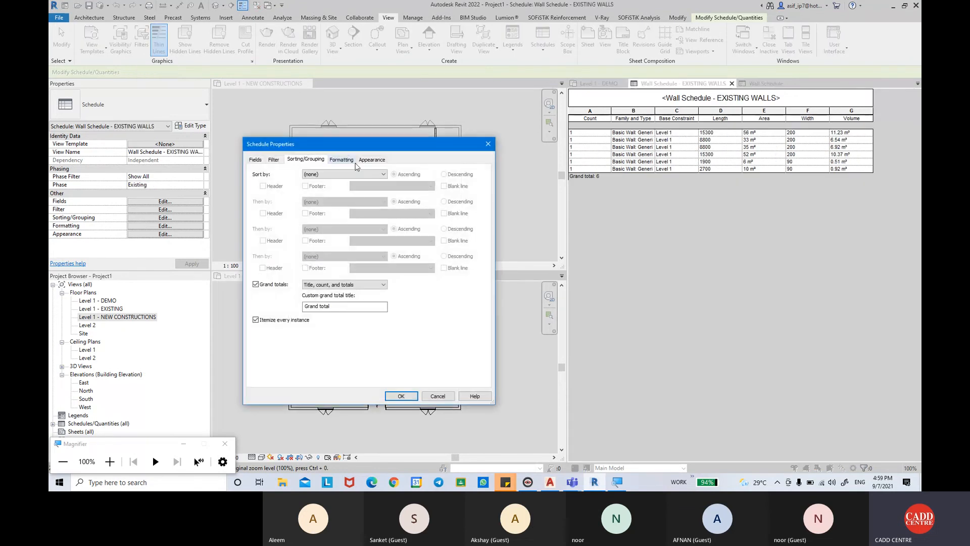
click(348, 174)
click(326, 195)
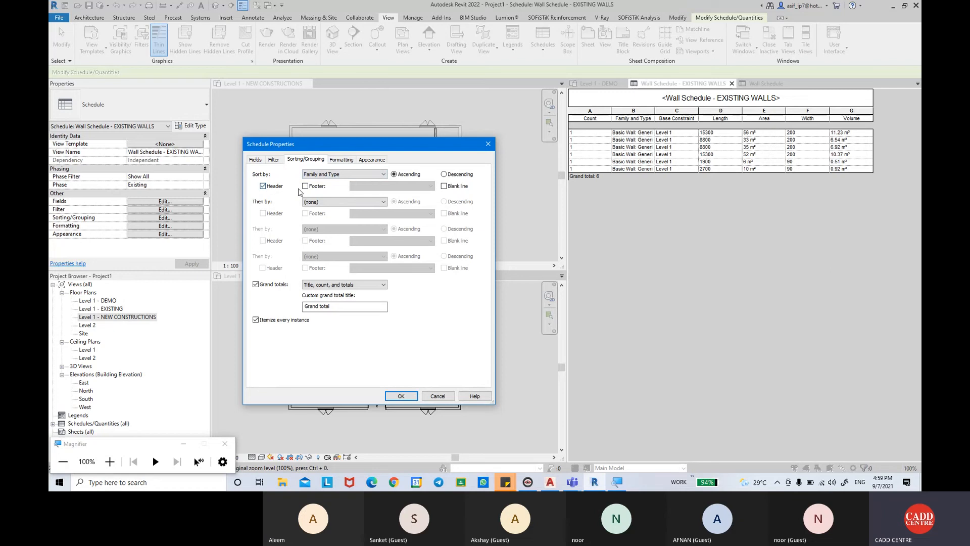
click(401, 396)
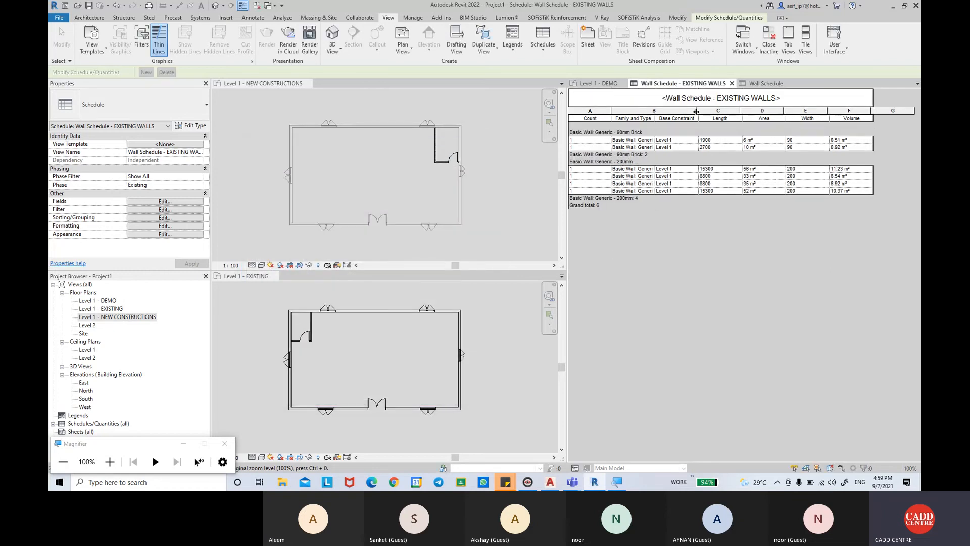
Step: Compare the DEMOLISH phase wall schedule with the EXISTING WALLS schedule
click(763, 84)
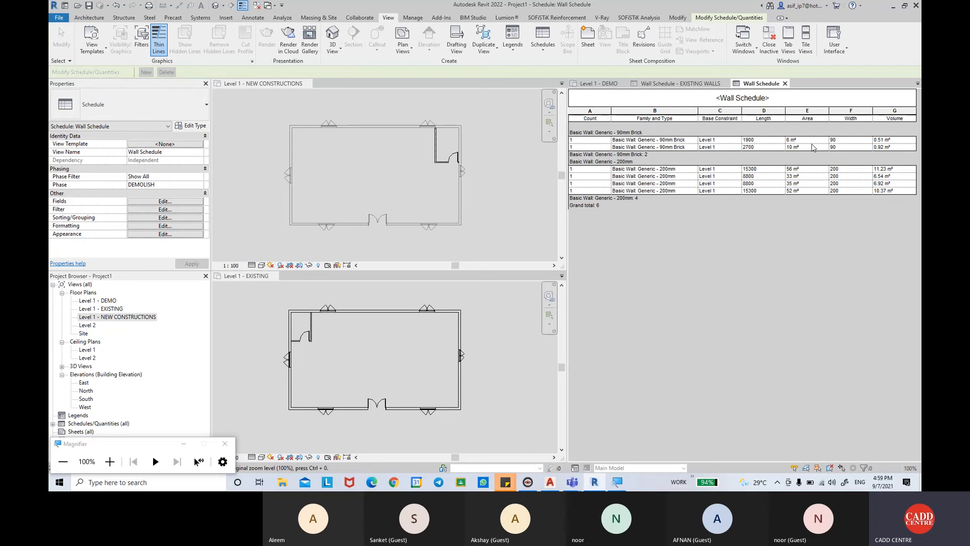
click(697, 84)
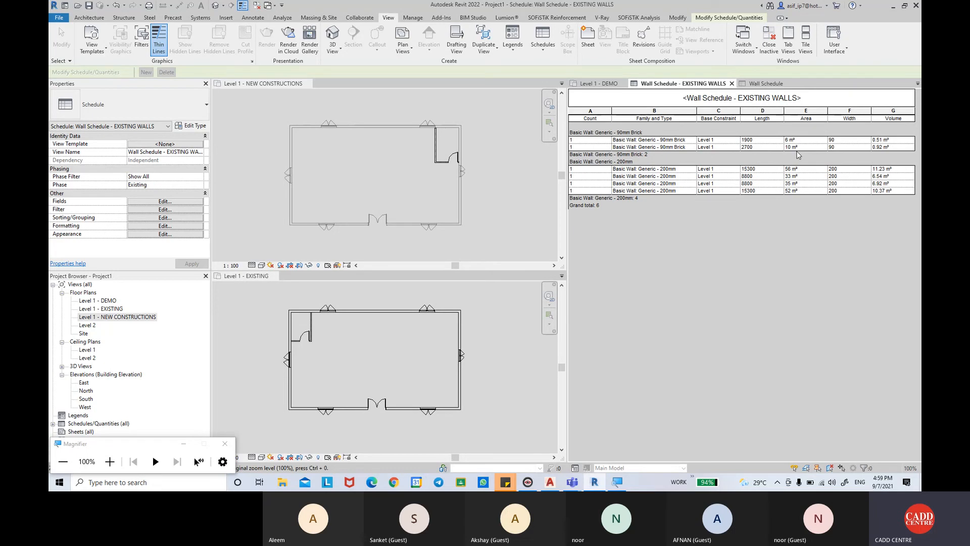
click(772, 88)
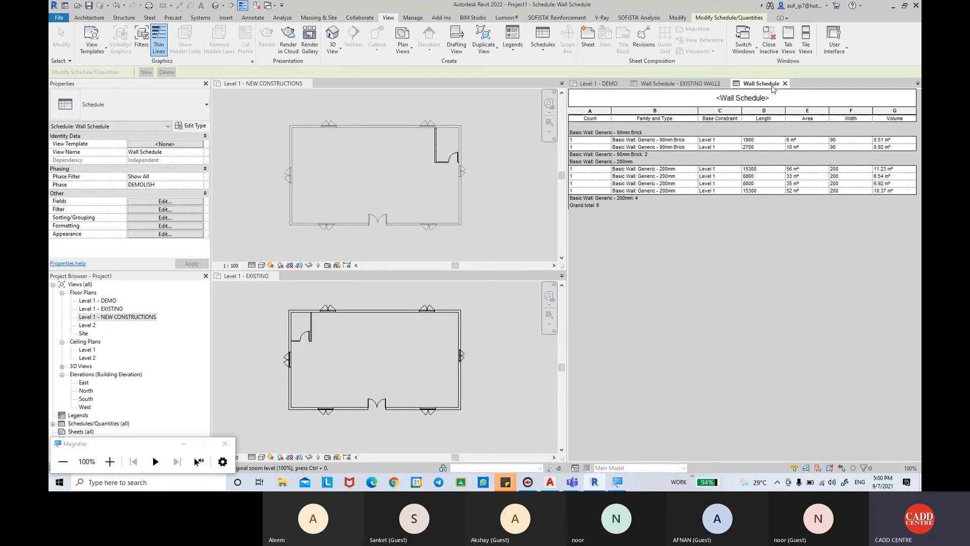
Step: Create a Walls schedule named Wall Schedule NEW CONS for the New Construction phase
click(552, 53)
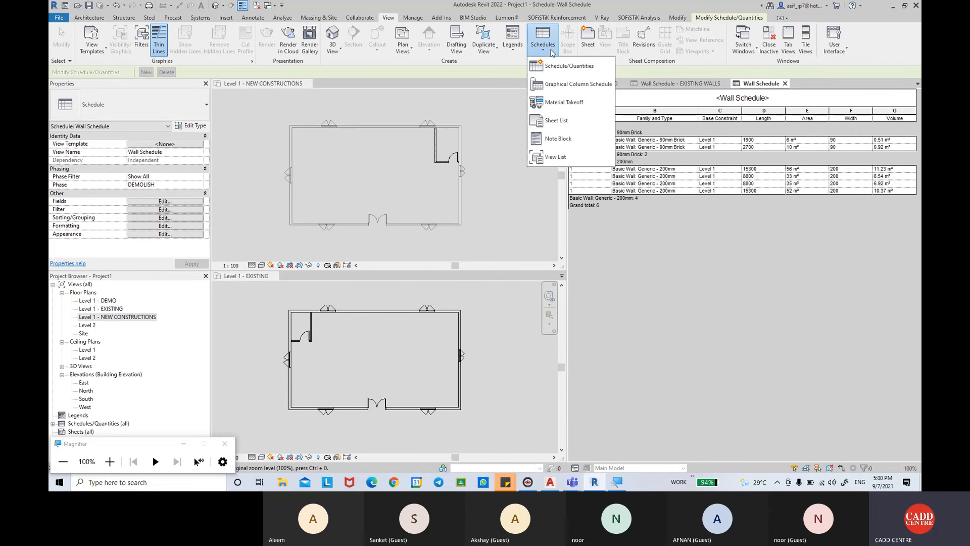
click(557, 71)
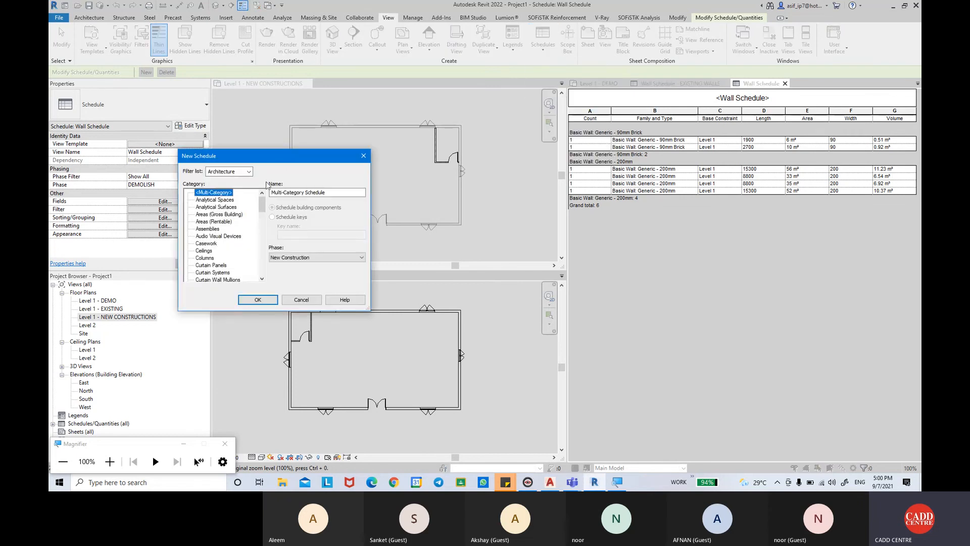
click(223, 237)
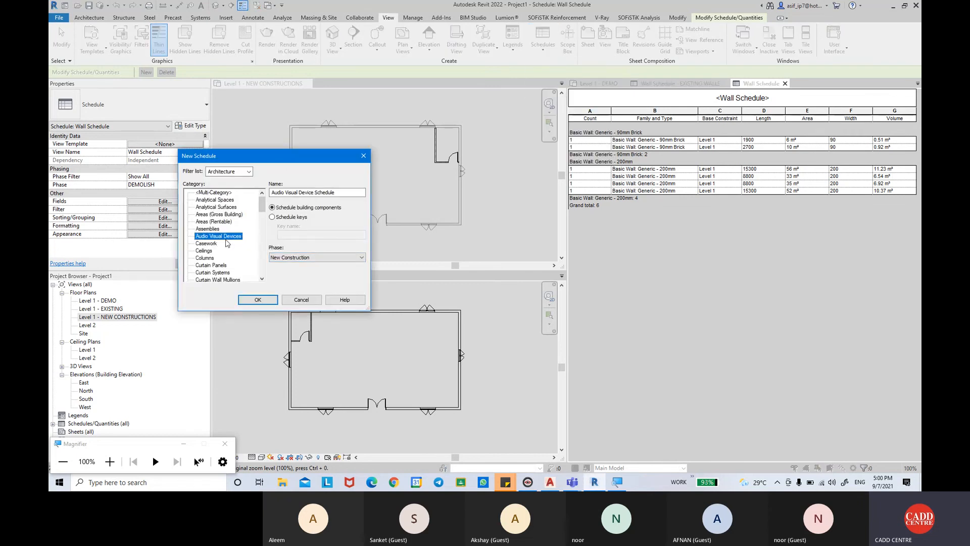
key(w)
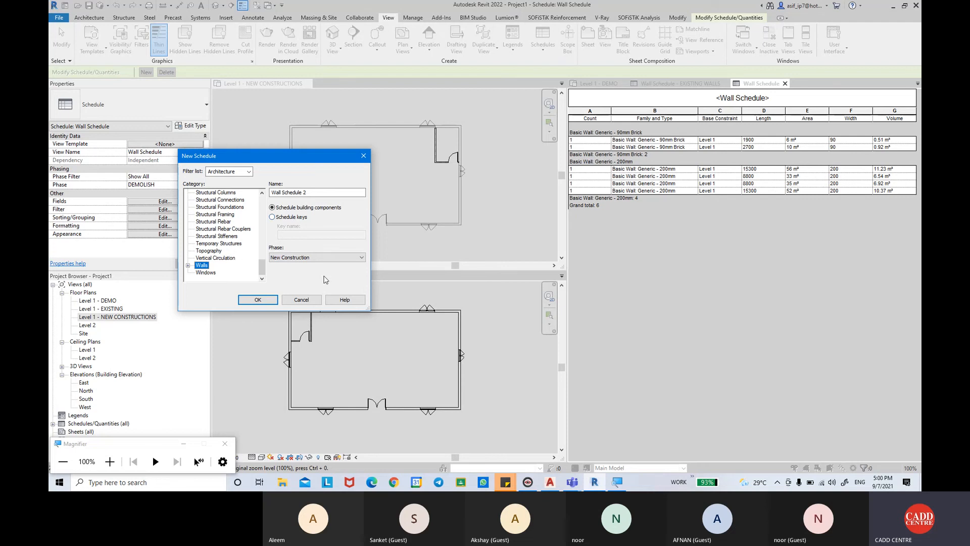
click(326, 193)
key(BackSpace)
text(NE)
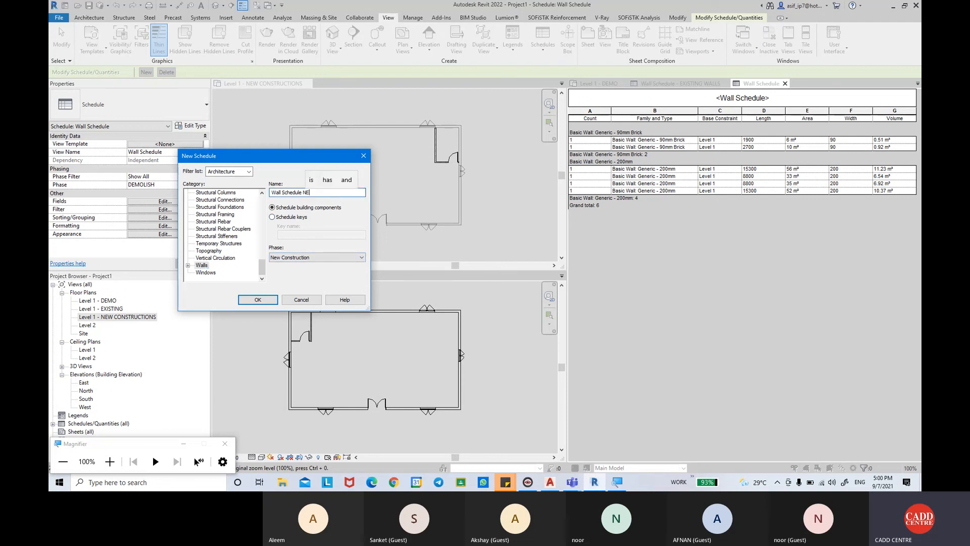
text(W CONS)
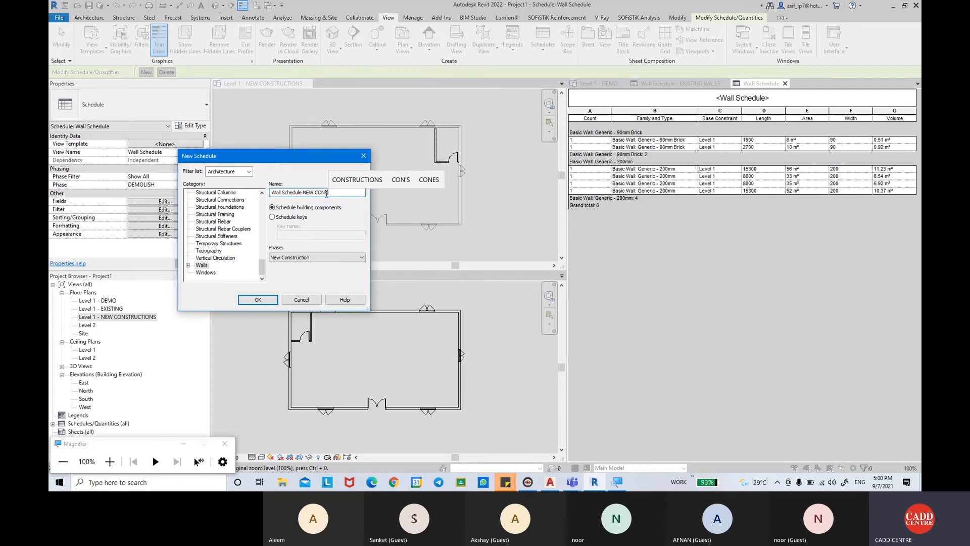
key(Return)
Step: Add Count, Family and Type, and Base Constraint as the first scheduled fields, in that order
click(279, 250)
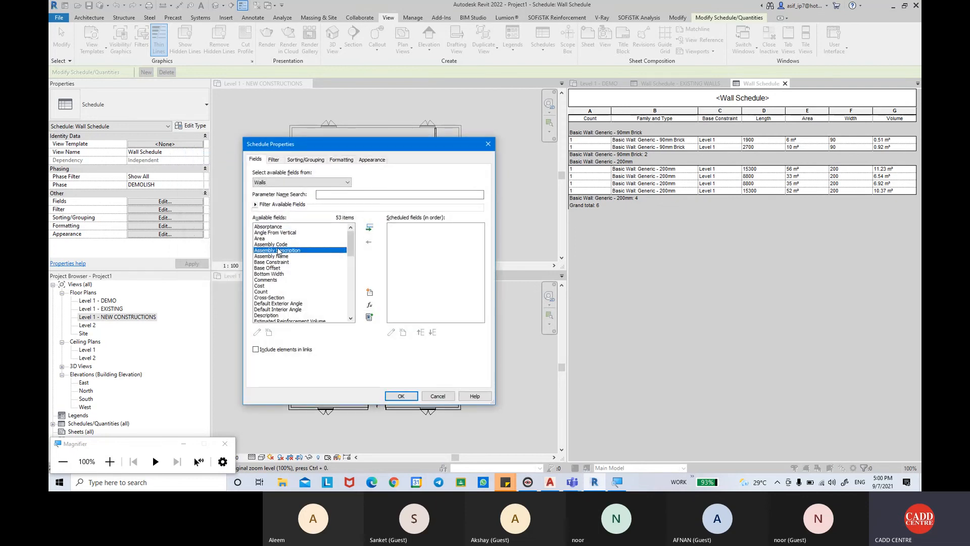
key(c)
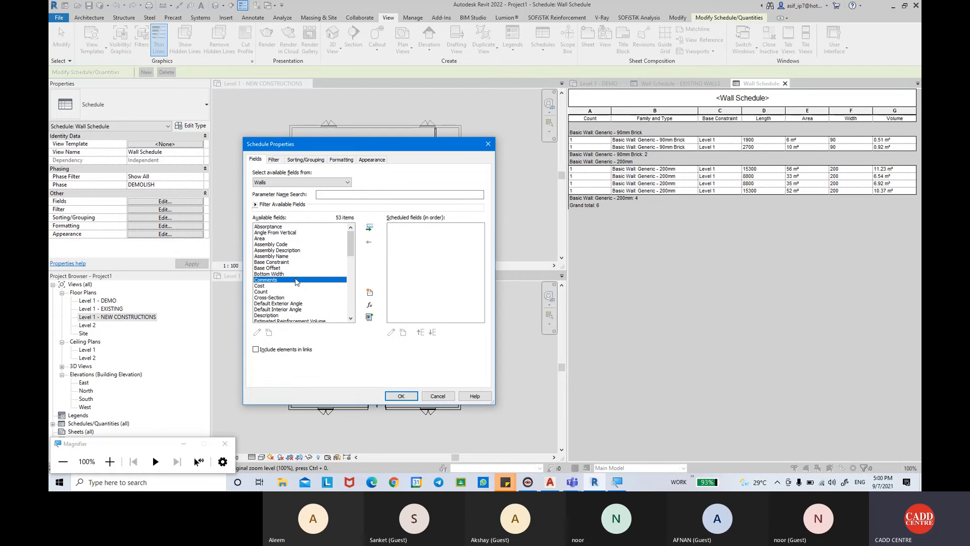
click(276, 292)
click(370, 227)
click(287, 274)
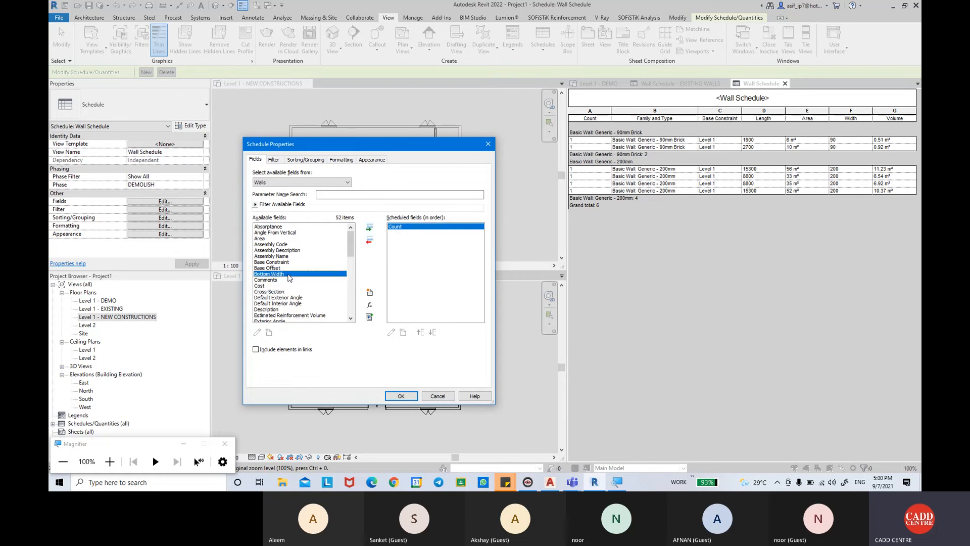
key(f)
key(Down)
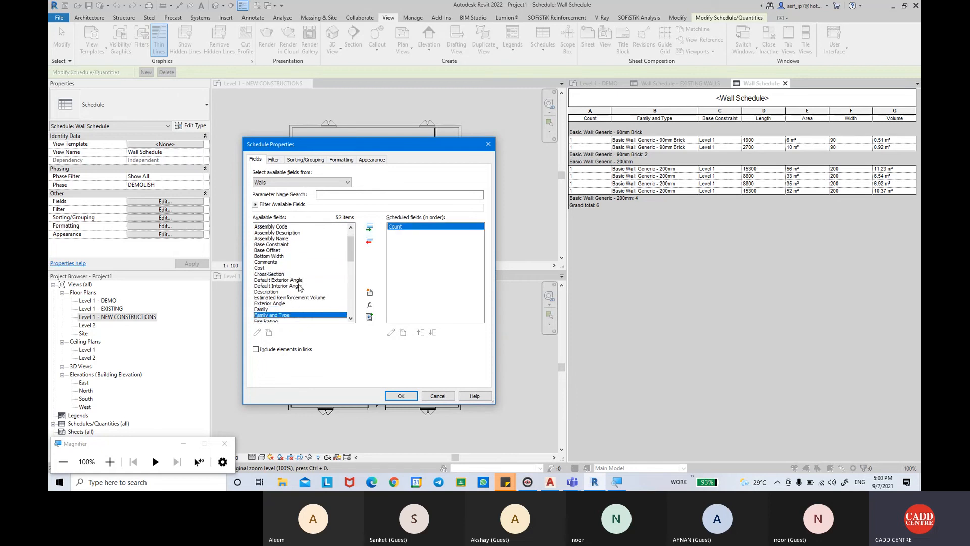
click(369, 227)
click(305, 282)
key(b)
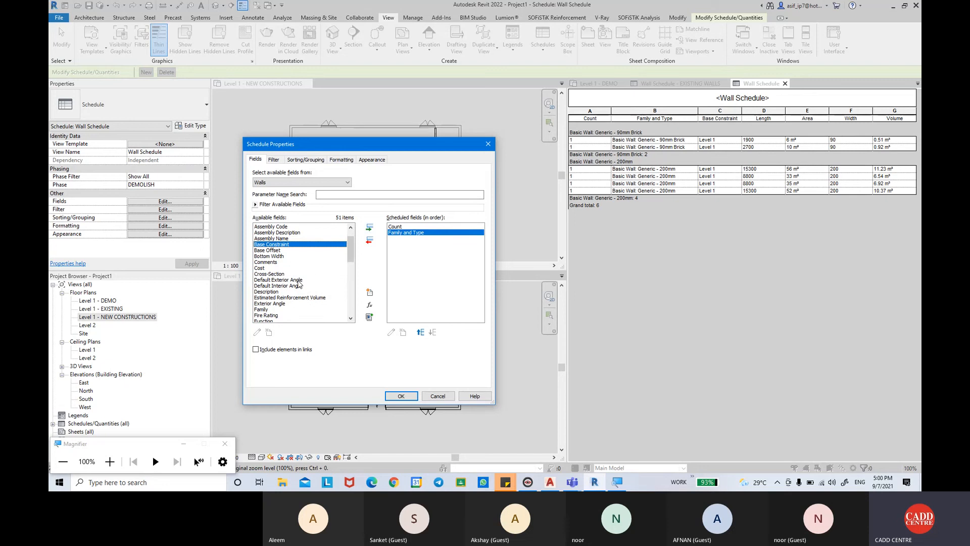
click(370, 227)
Step: Add the Length and Area fields to the new construction schedule after Base Constraint
click(301, 273)
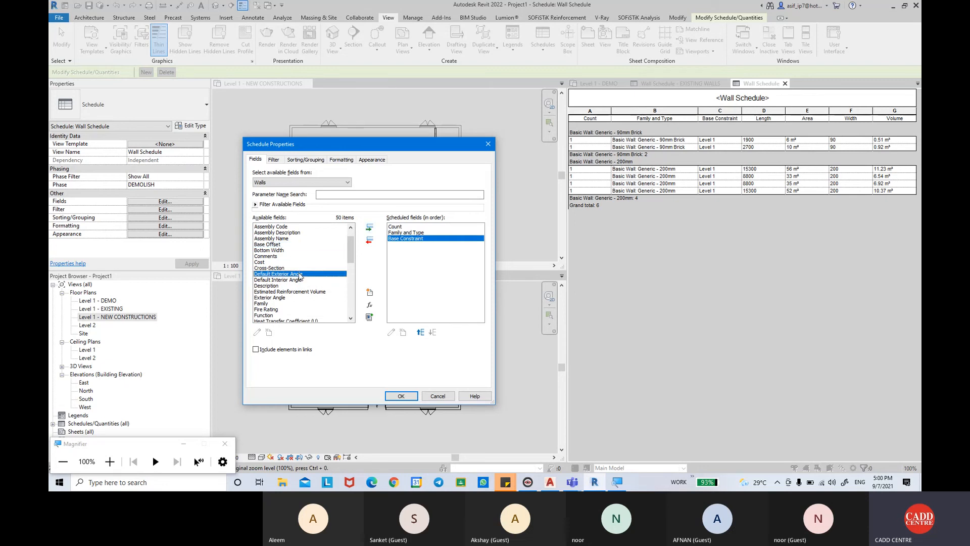
key(l)
click(370, 228)
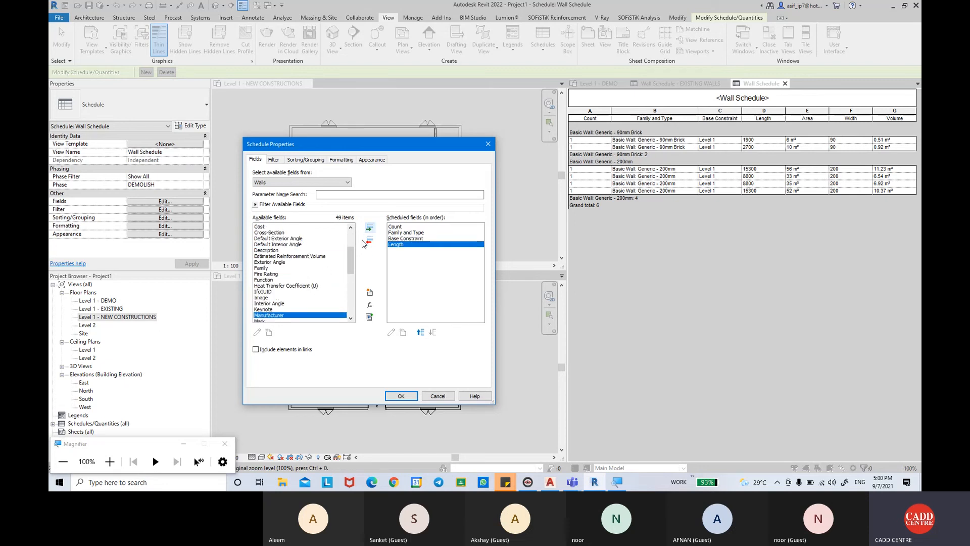
click(303, 280)
key(a)
key(a)
key(a)
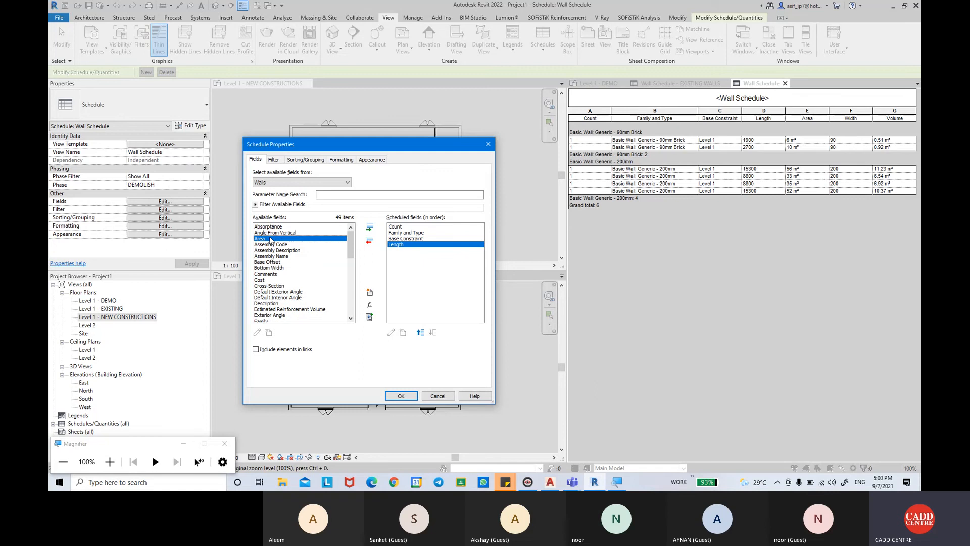
click(370, 228)
Step: Add the Width and Volume fields at the end of the new construction schedule's fields
click(296, 286)
scroll(296, 289, down, 10)
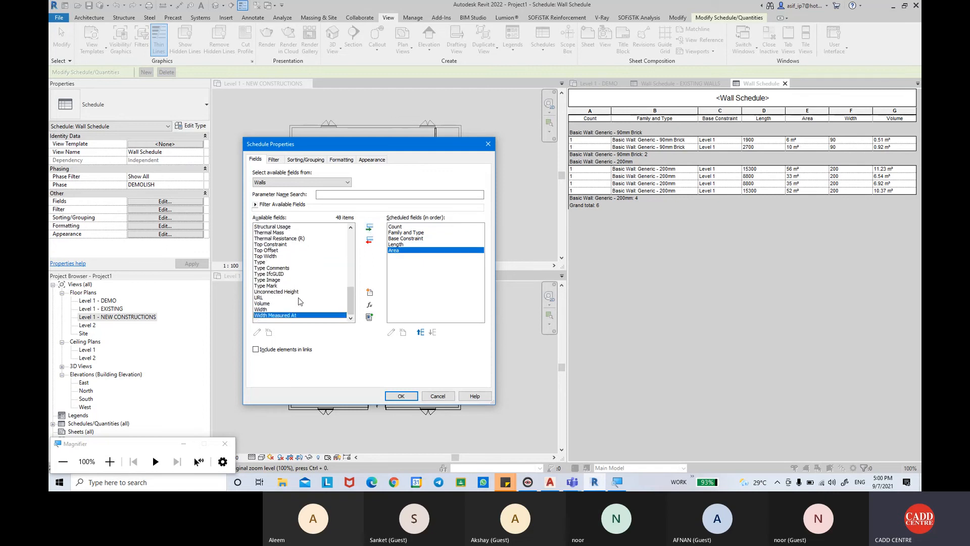
click(298, 310)
click(370, 227)
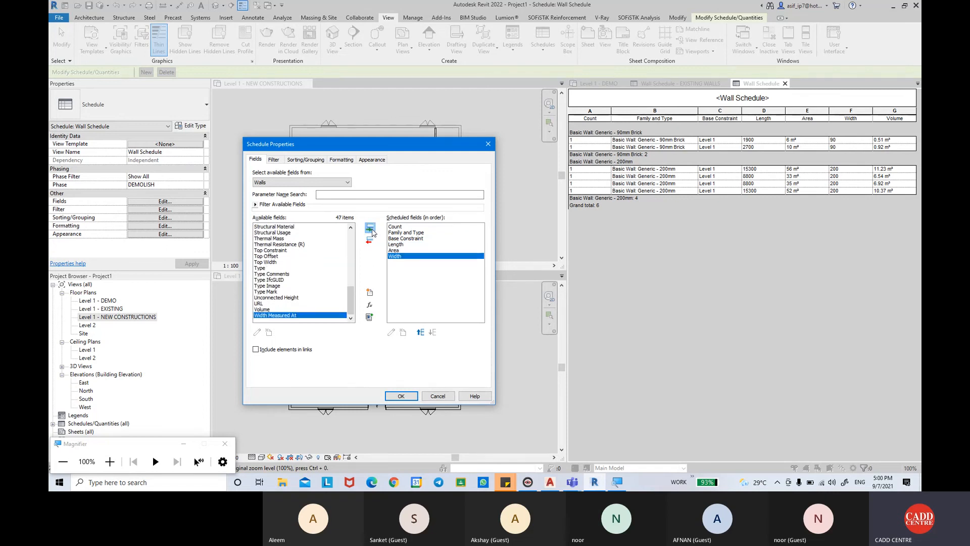
click(319, 287)
key(v)
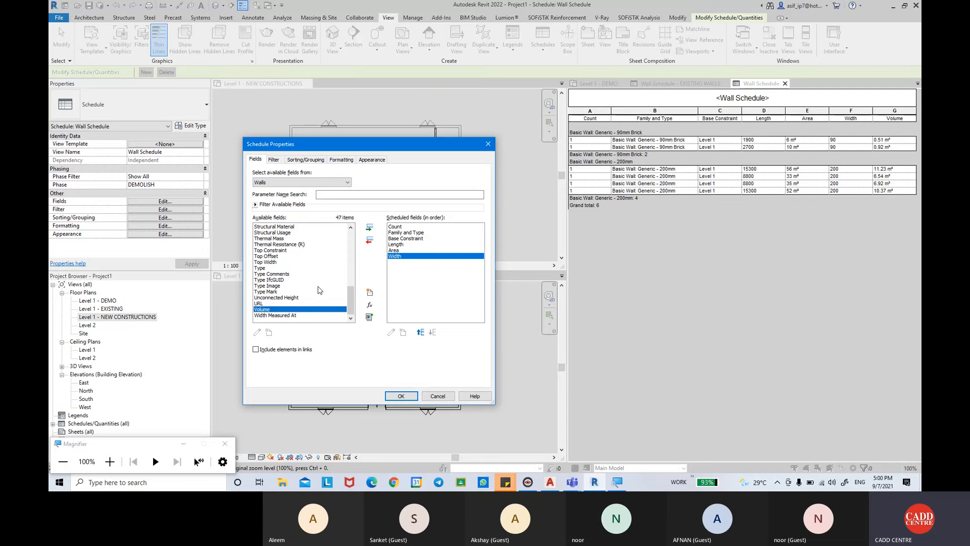
click(369, 227)
Step: Sort the new construction schedule by Family and Type with header, footer and grand totals, and widen its Family and Type column
click(306, 159)
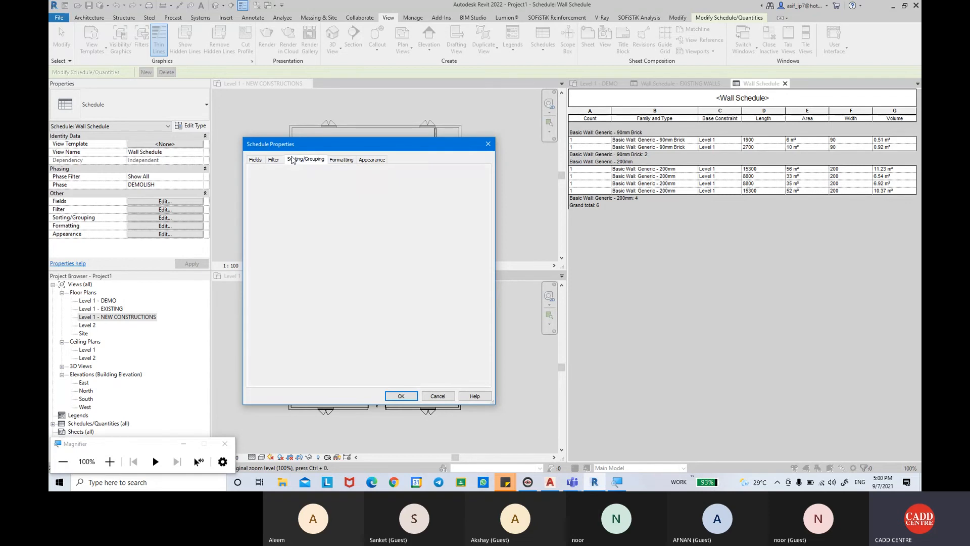
click(329, 175)
click(327, 189)
click(277, 186)
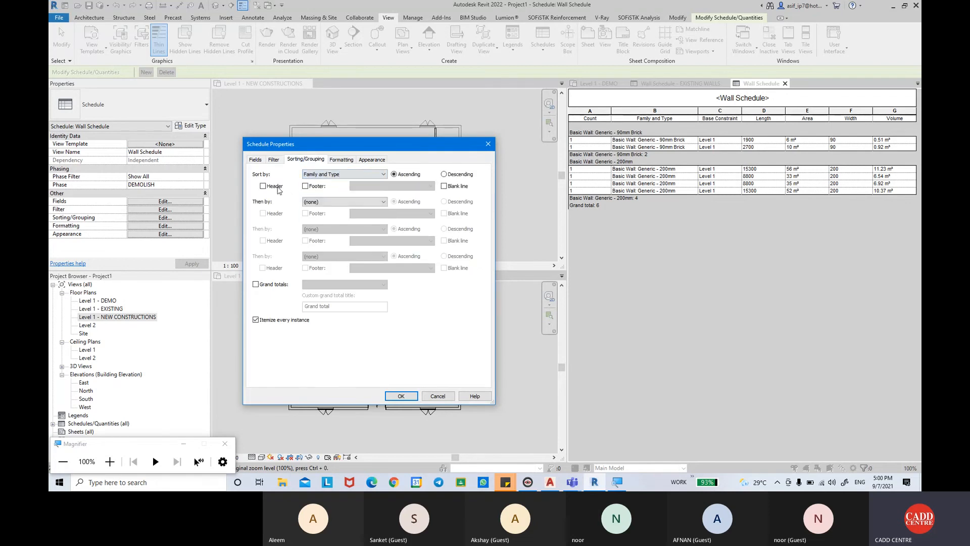
click(306, 187)
click(279, 283)
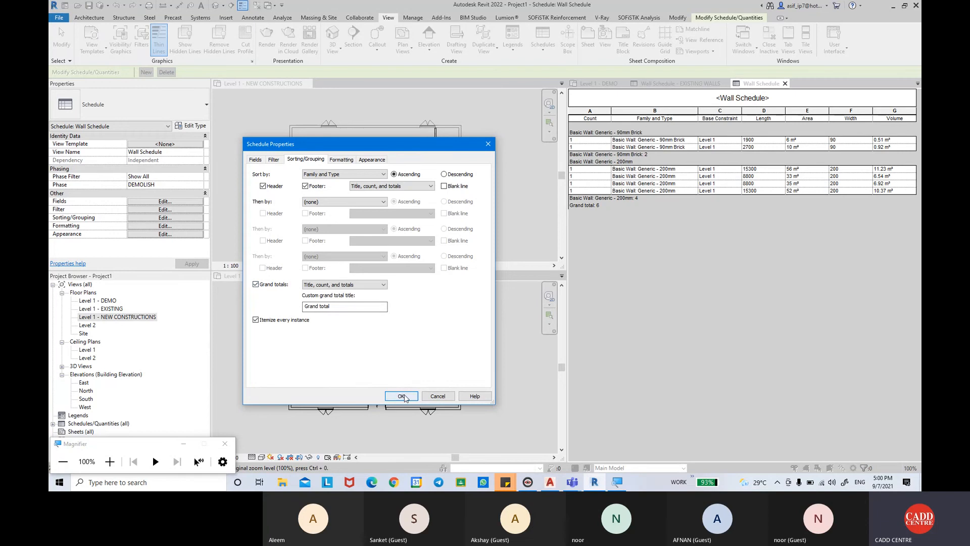
click(401, 396)
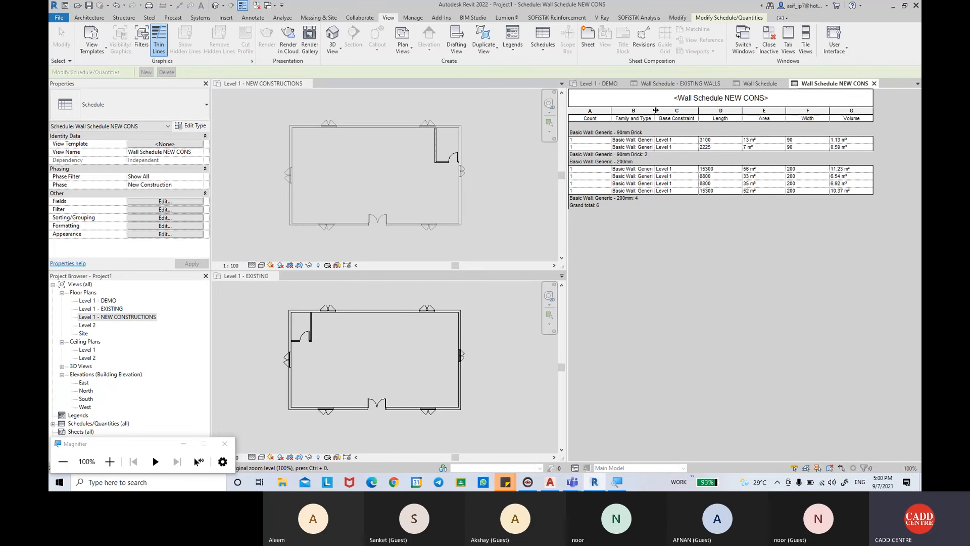
drag(655, 110, 705, 111)
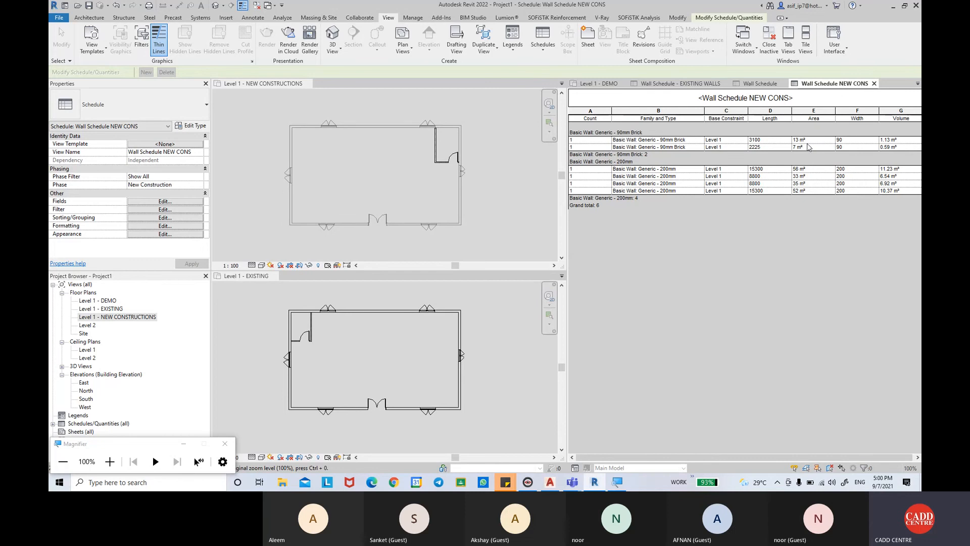
Step: Compare the wall entries of the new construction, DEMOLISH phase and existing wall schedules
click(762, 84)
click(809, 83)
click(677, 82)
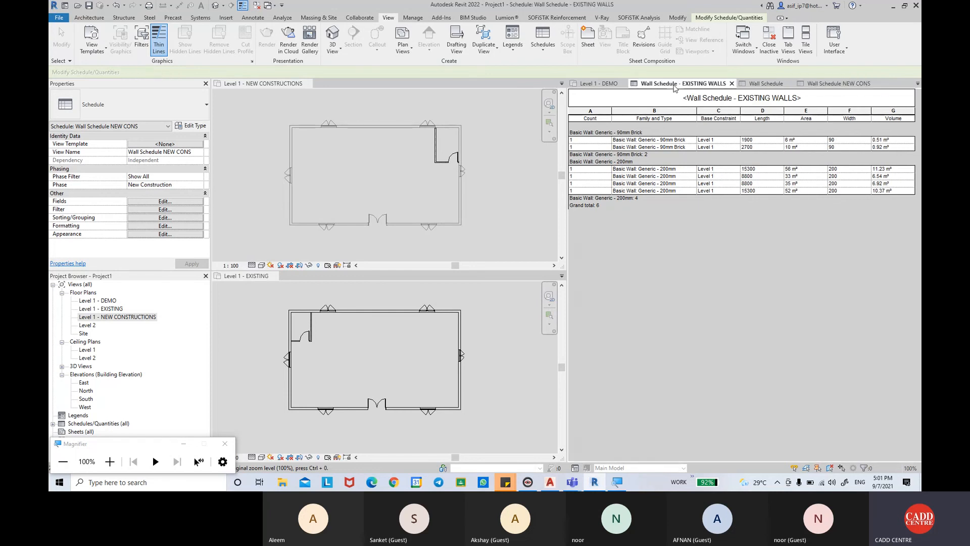
Step: Tile all open Level 1 plans and wall schedules, with the DEMO and EXISTING plans fully in view
click(601, 84)
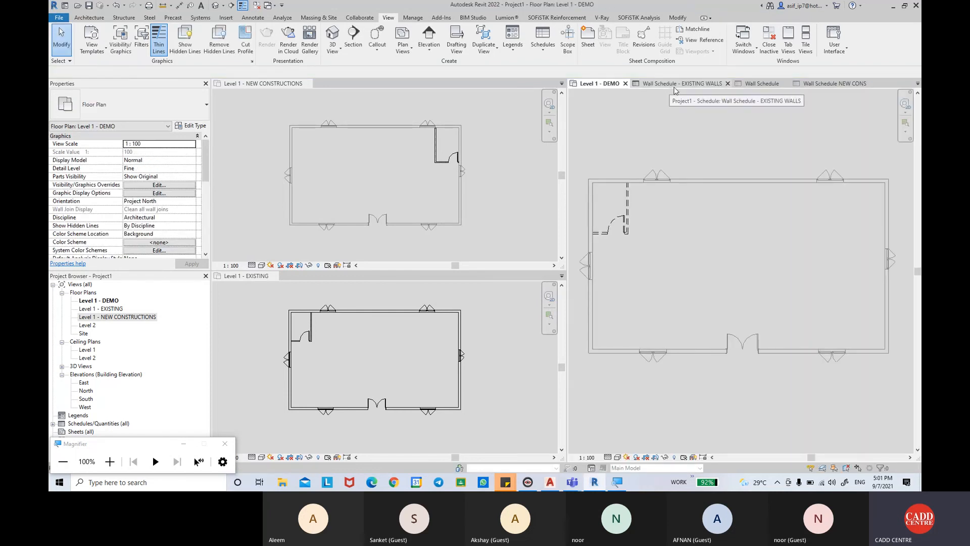
scroll(690, 140, down, 2)
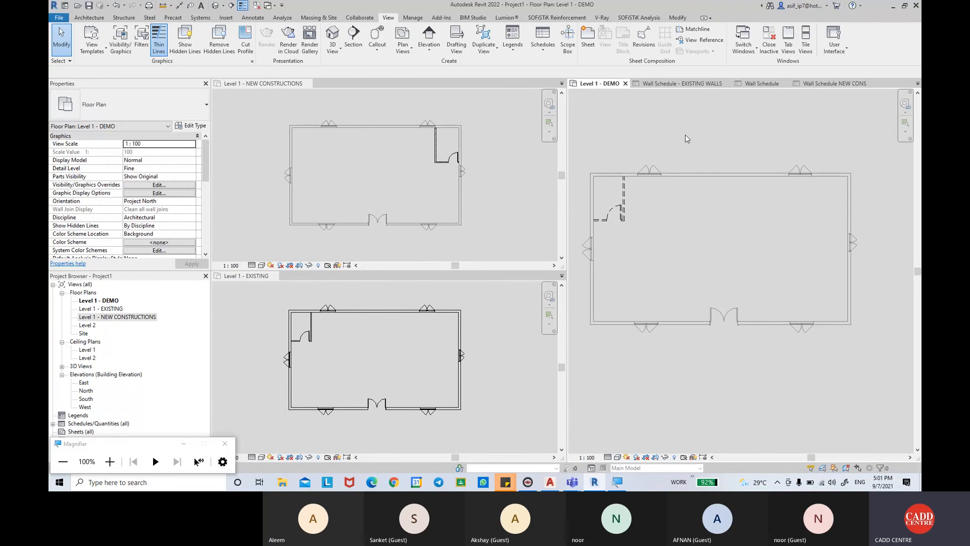
key(w)
key(t)
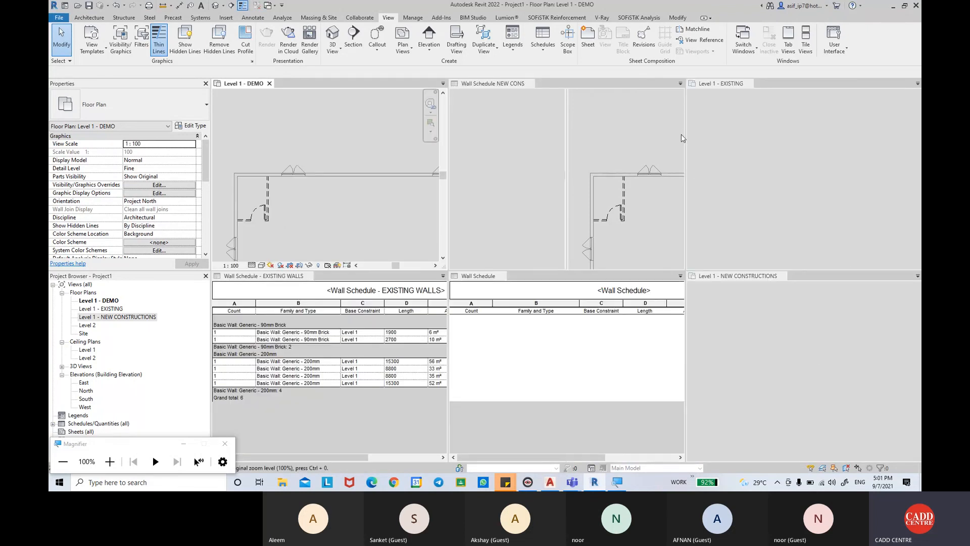
scroll(369, 138, down, 3)
scroll(365, 135, up, 1)
middle_drag(365, 129, 339, 103)
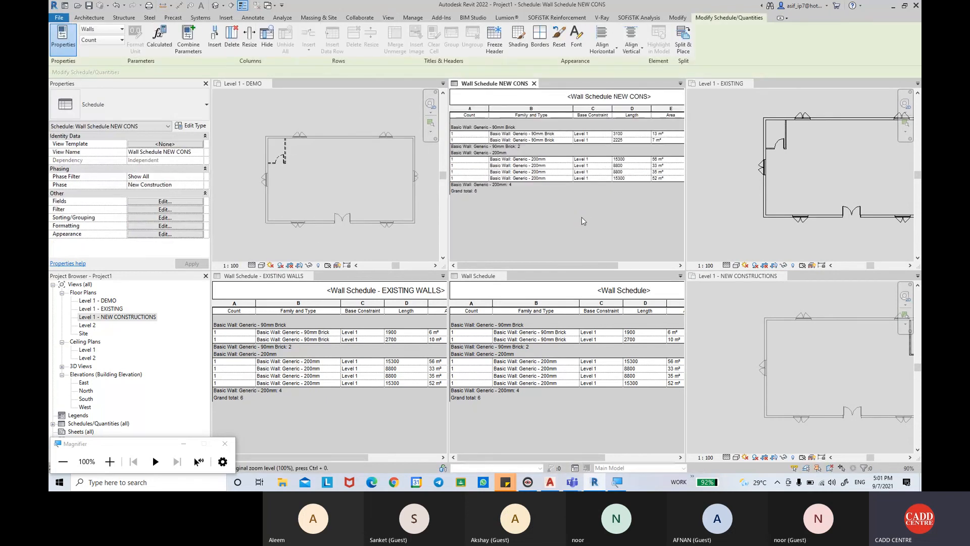
click(853, 159)
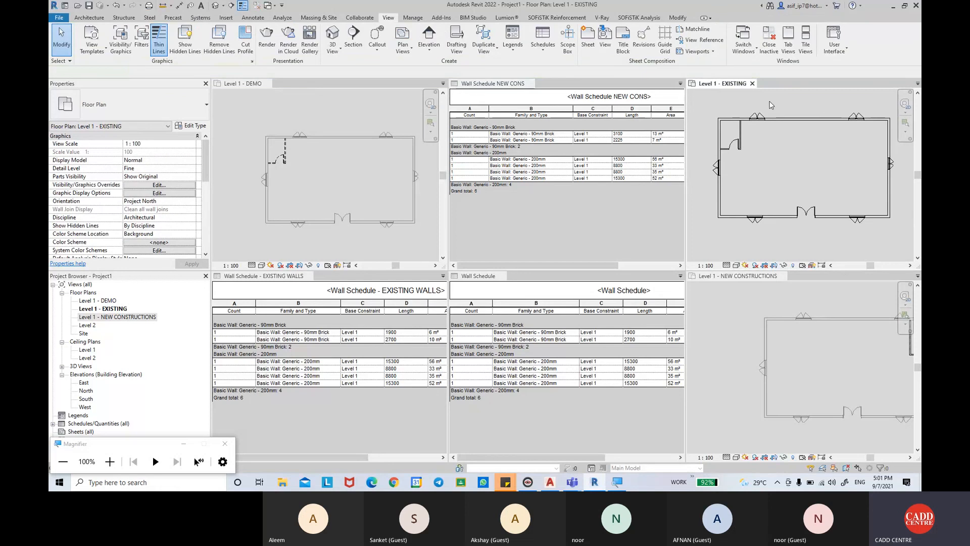
click(720, 365)
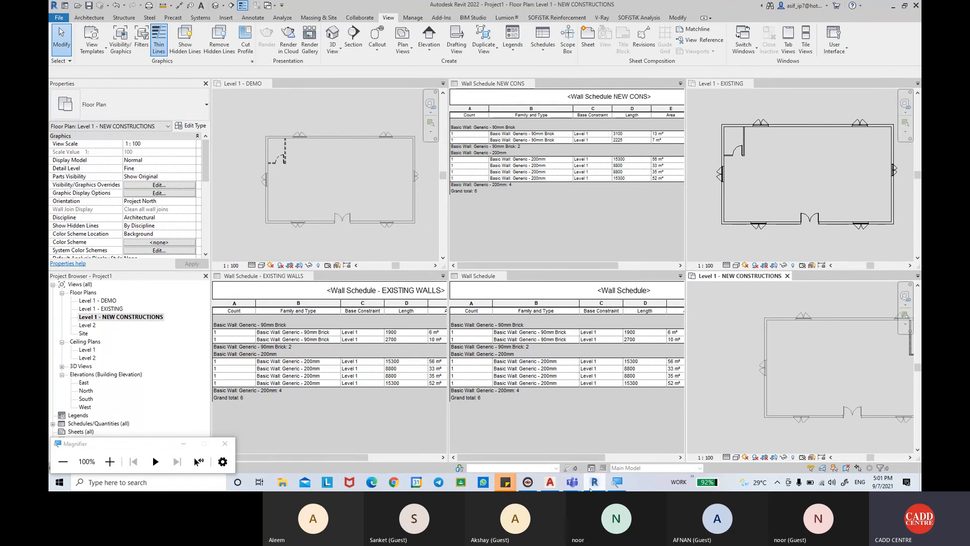
Step: Switch to the Microsoft Teams meeting and stop sharing the screen
click(535, 440)
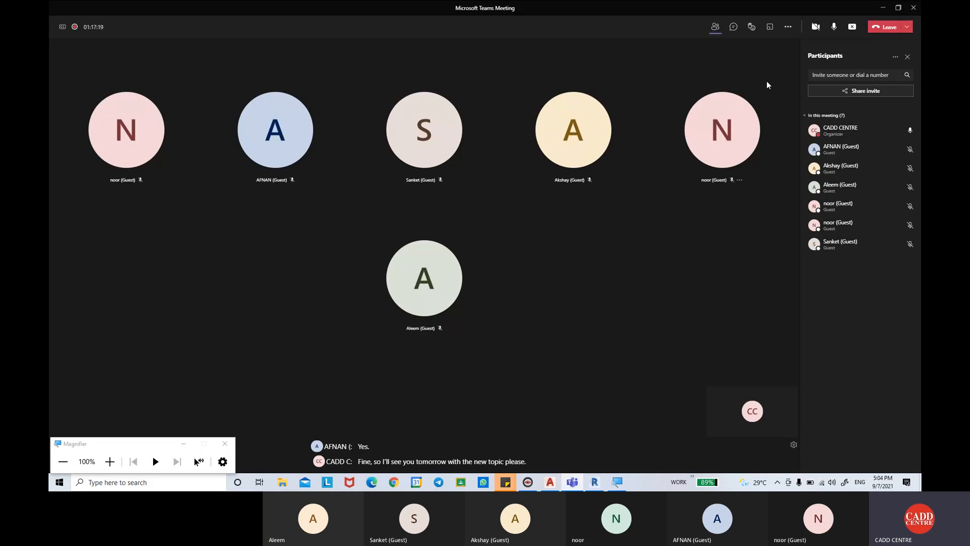
click(852, 27)
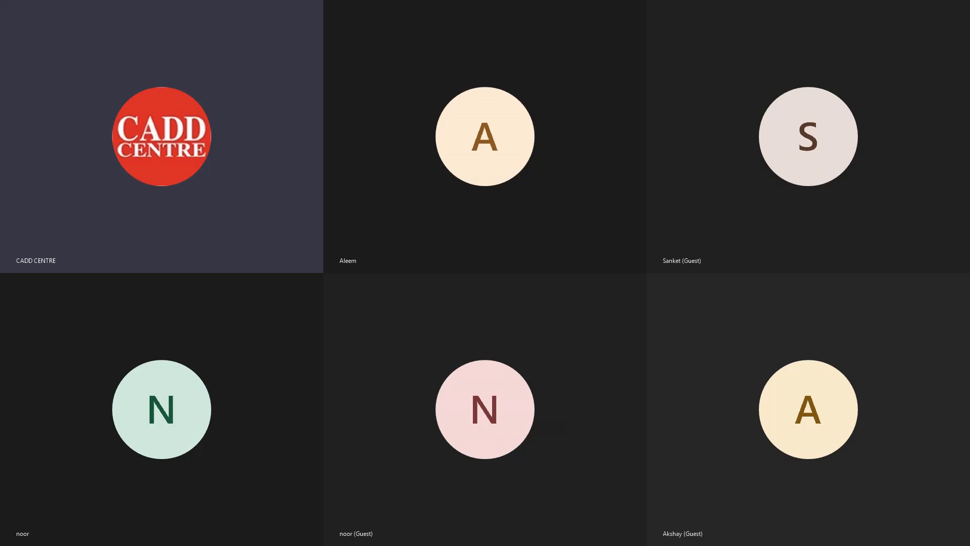